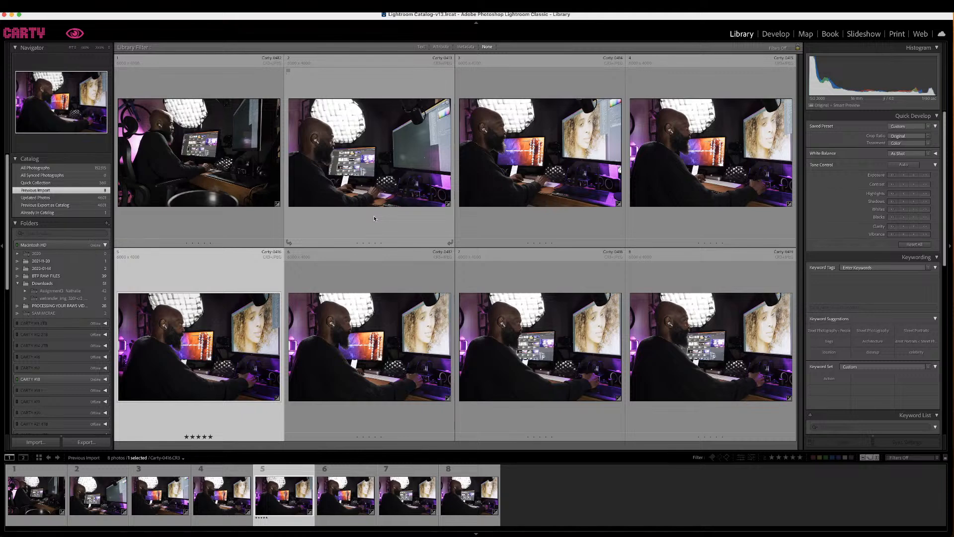
- Start a photo import from the EOS_DIGITAL card with its subfolders included
left_click(36, 442)
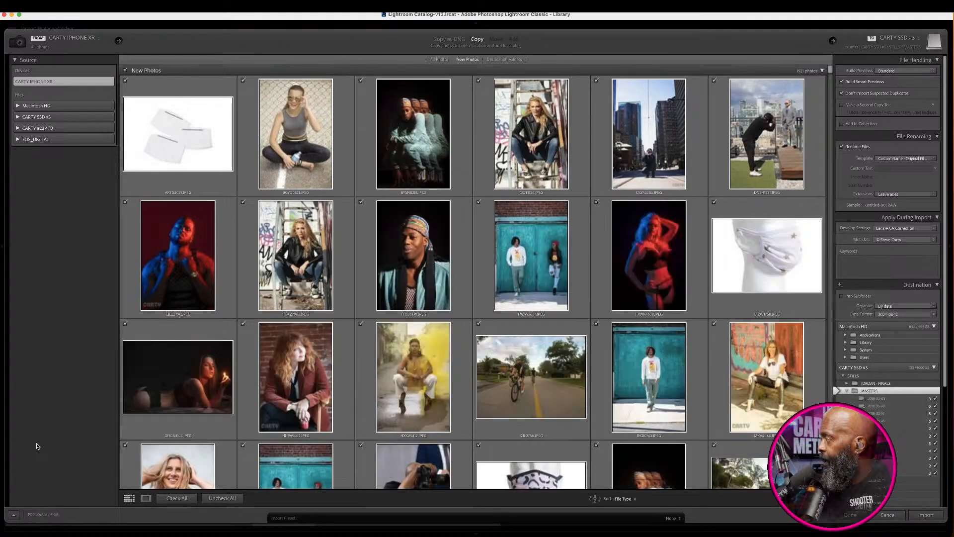
left_click(45, 141)
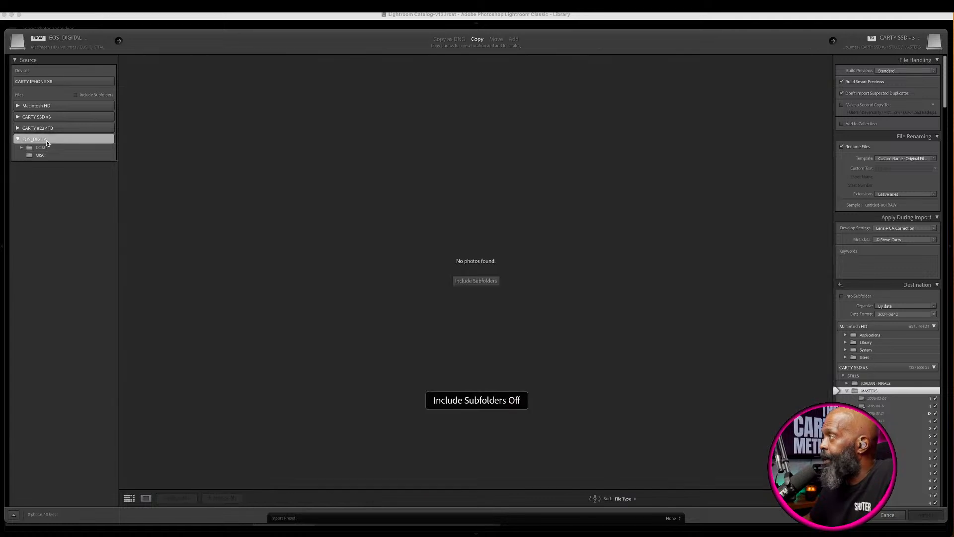
left_click(476, 281)
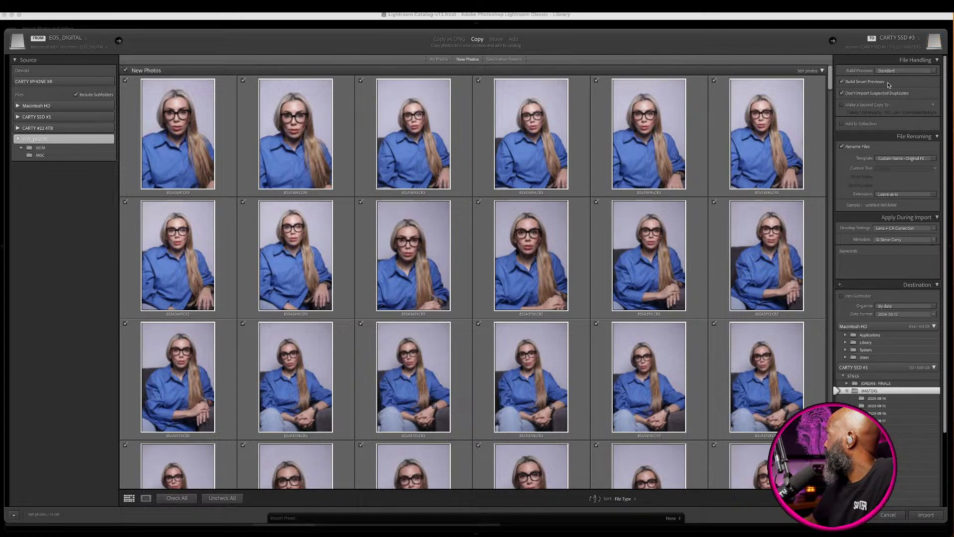
- Enable file renaming for the import and enter the portrait subject's first name as the custom text
scroll(870, 149, "down", 1)
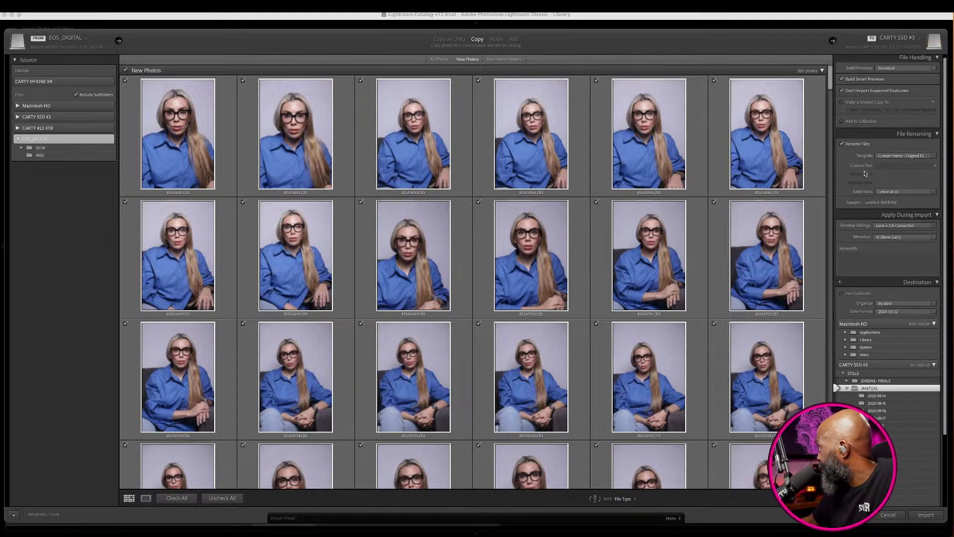
scroll(864, 149, "up", 1)
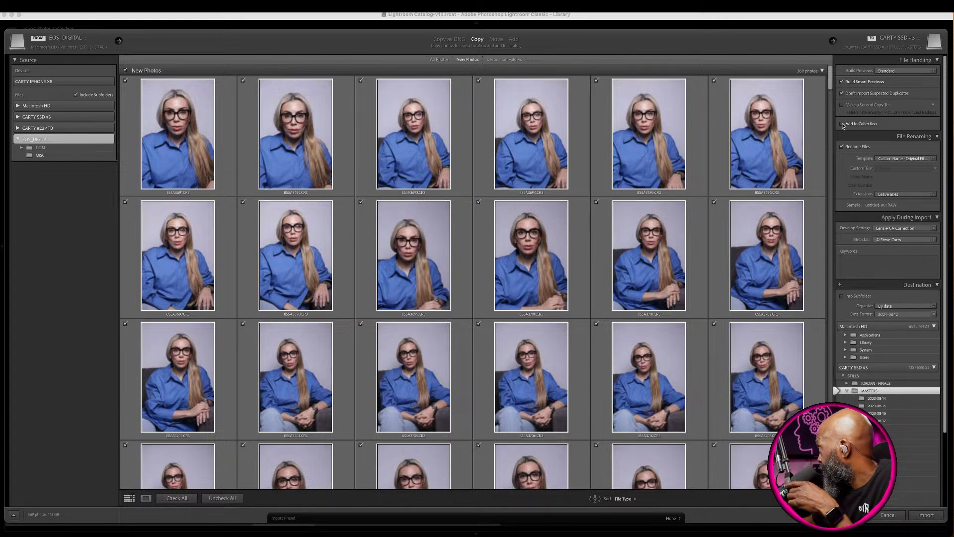
left_click(842, 147)
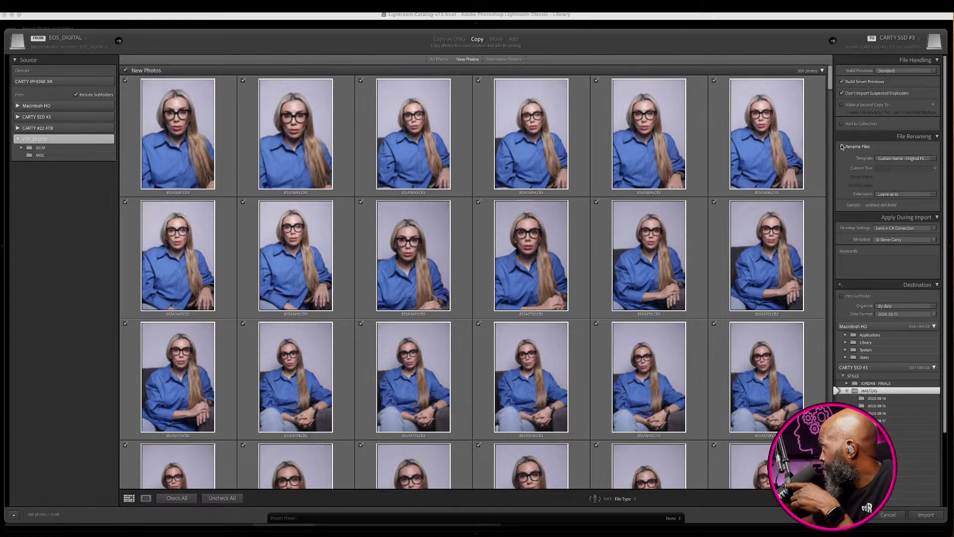
left_click(885, 167)
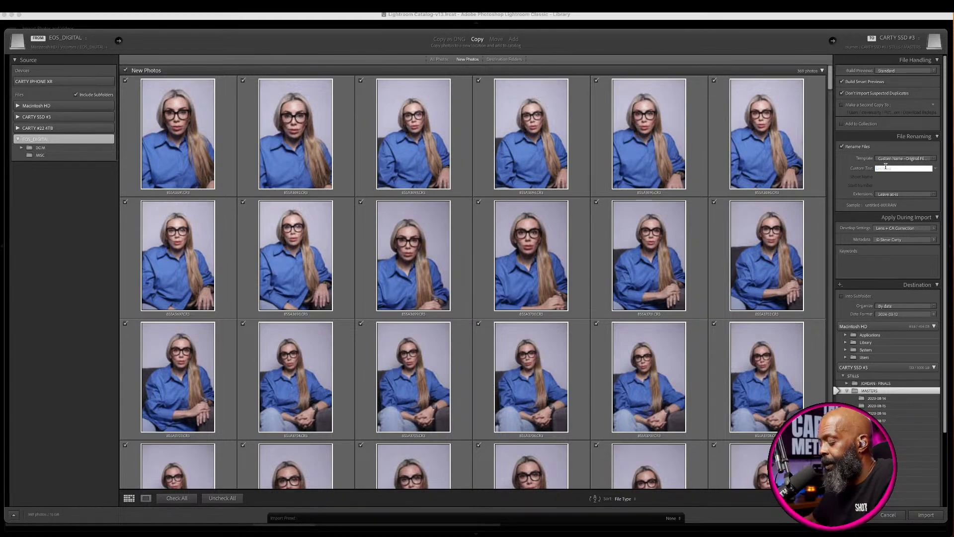
type("Ste")
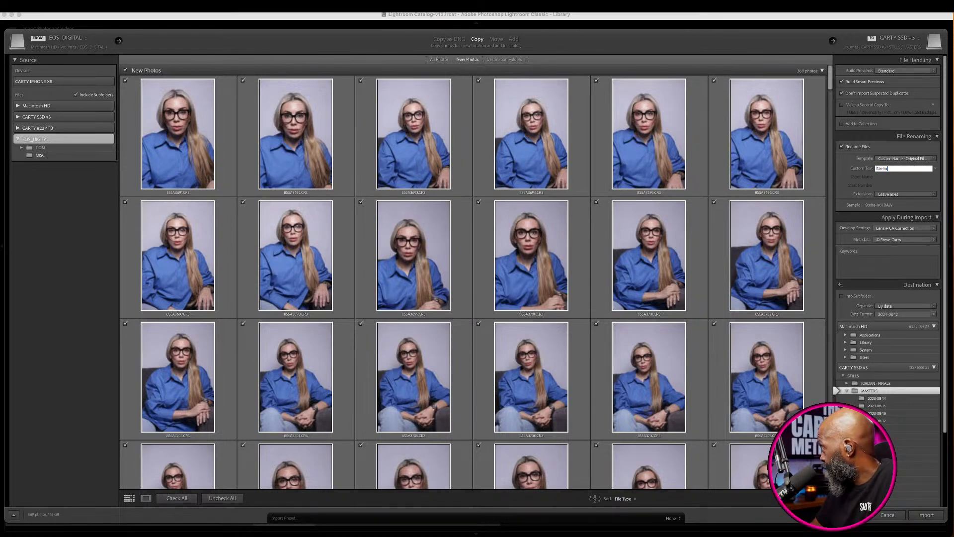
type("phanie")
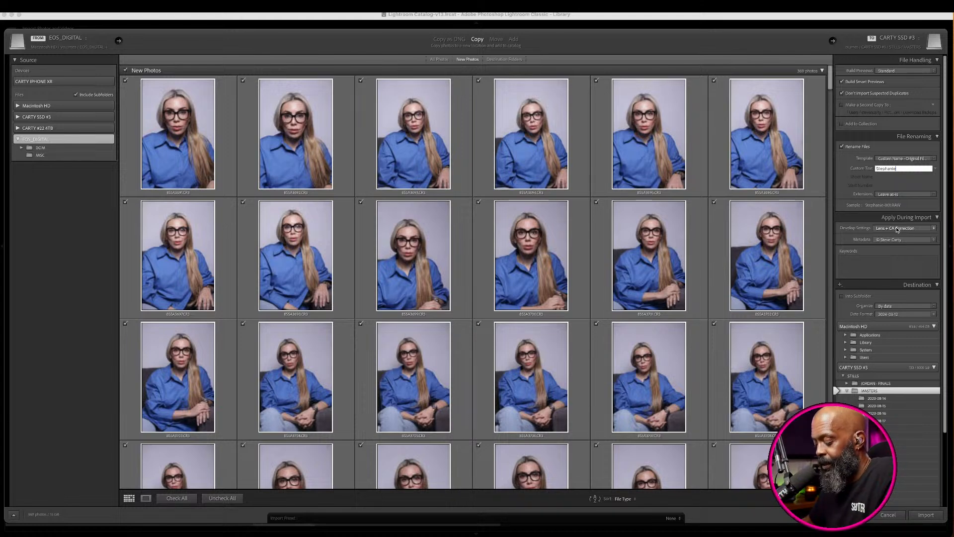
key("alt")
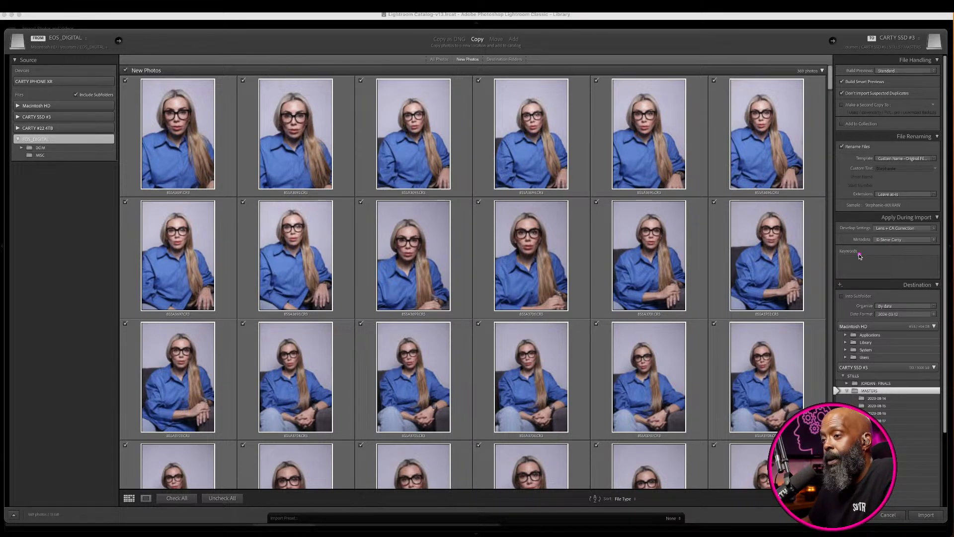
key("Escape")
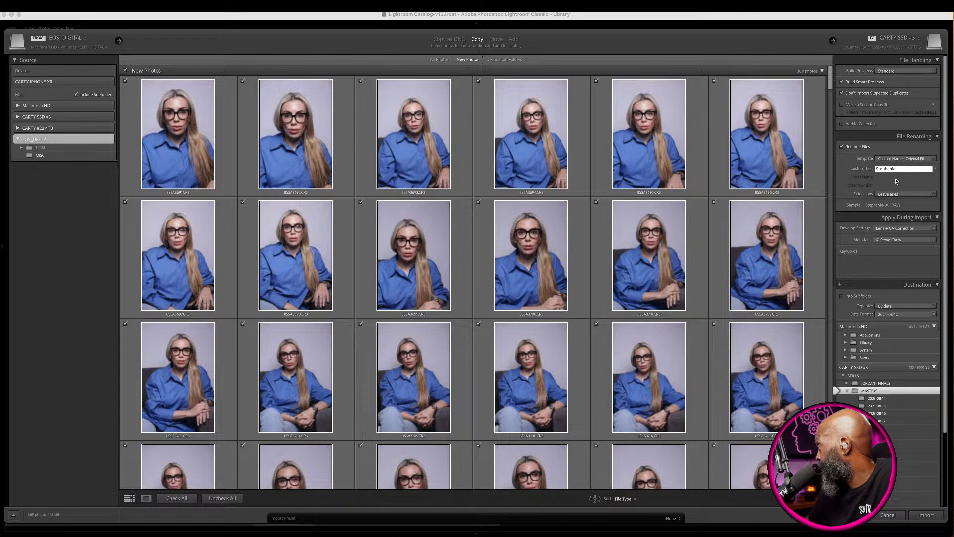
- Choose Lens + CA Correction as the develop settings and the photographer's copyright preset as the metadata applied during import
left_click(894, 228)
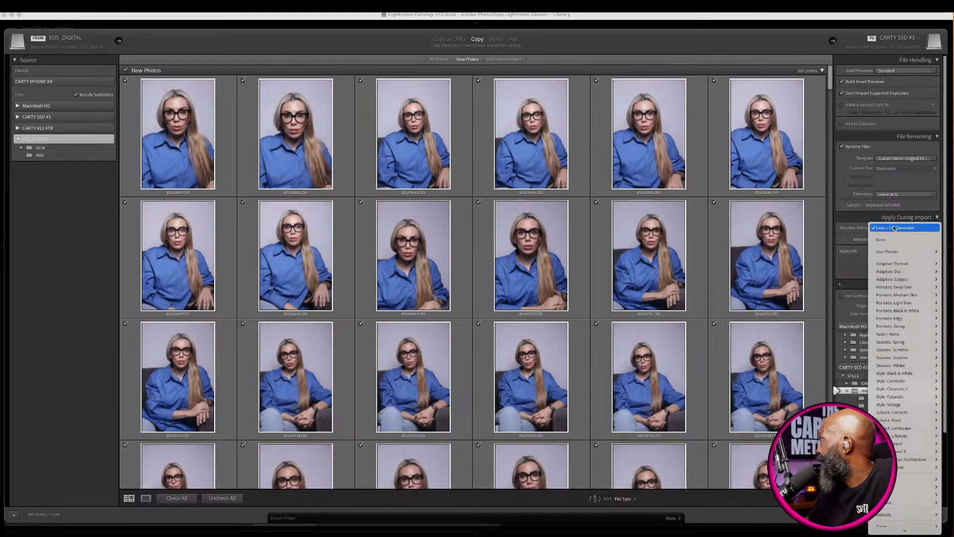
left_click(894, 228)
left_click(905, 228)
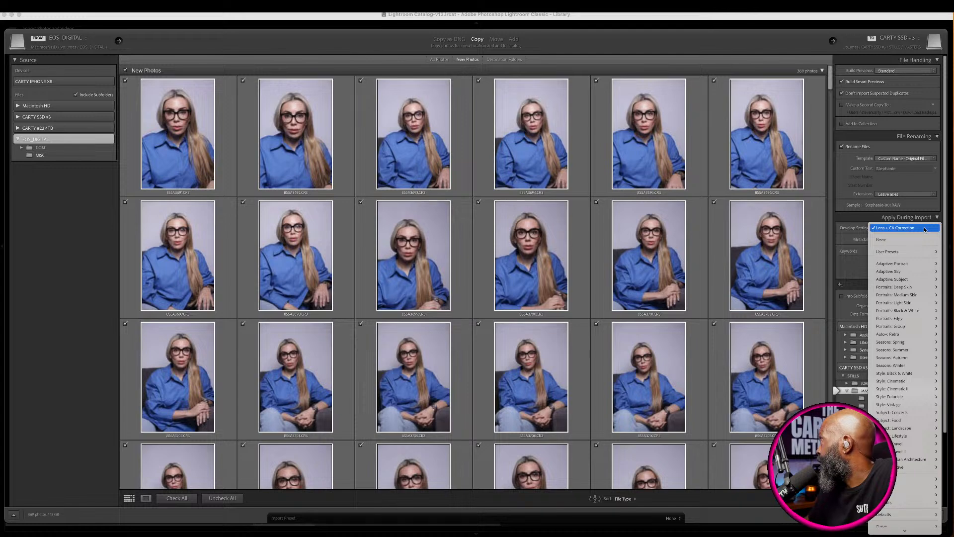
left_click(925, 229)
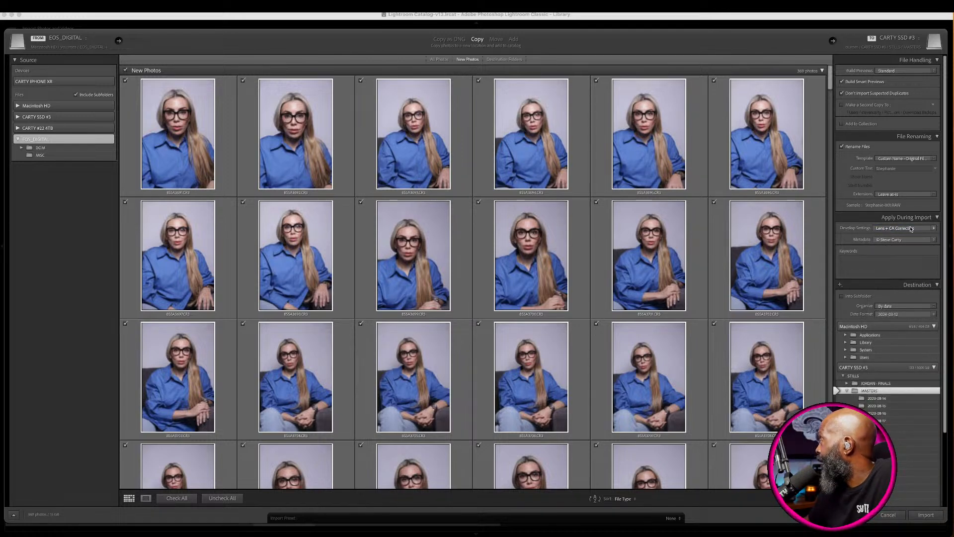
left_click(890, 239)
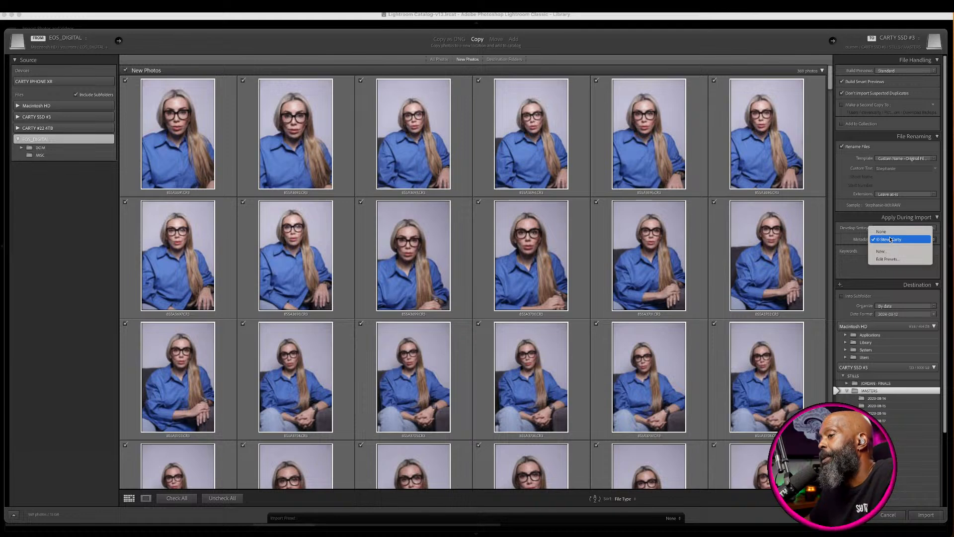
left_click(890, 240)
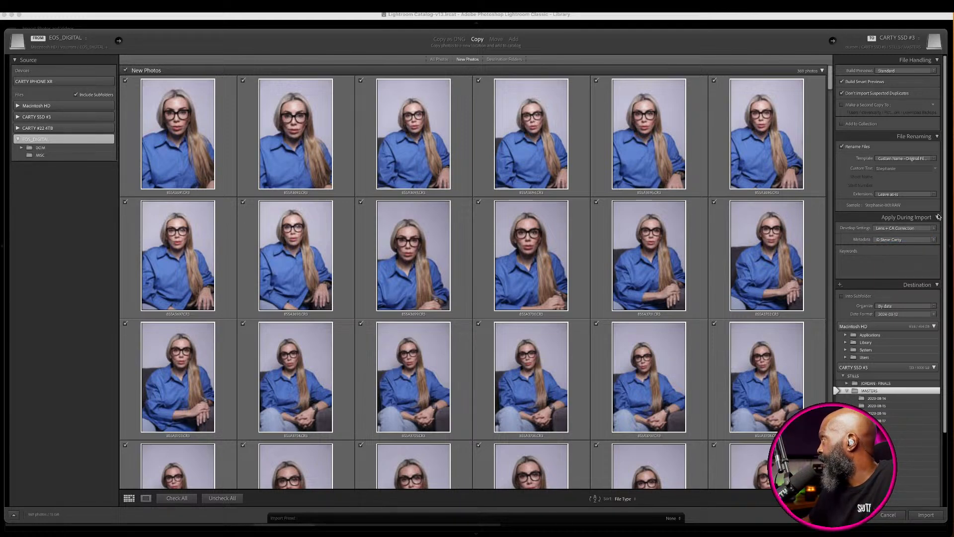
- Start a new metadata preset named with the © symbol and the photographer's name
left_click(888, 241)
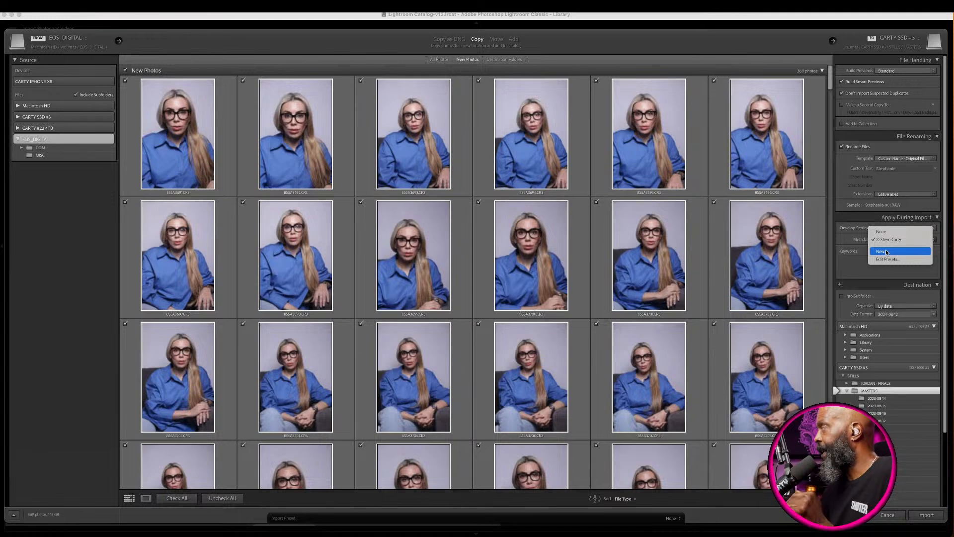
left_click(886, 251)
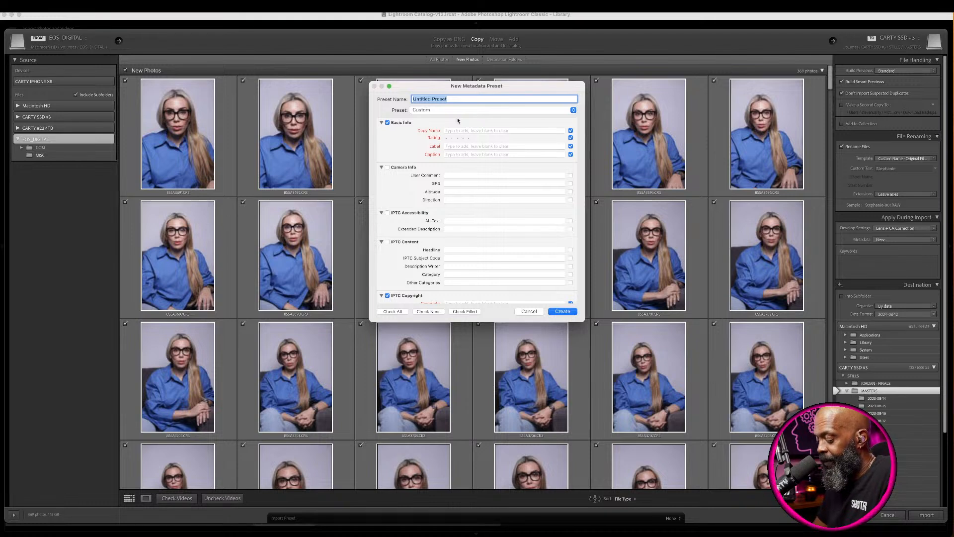
type("©")
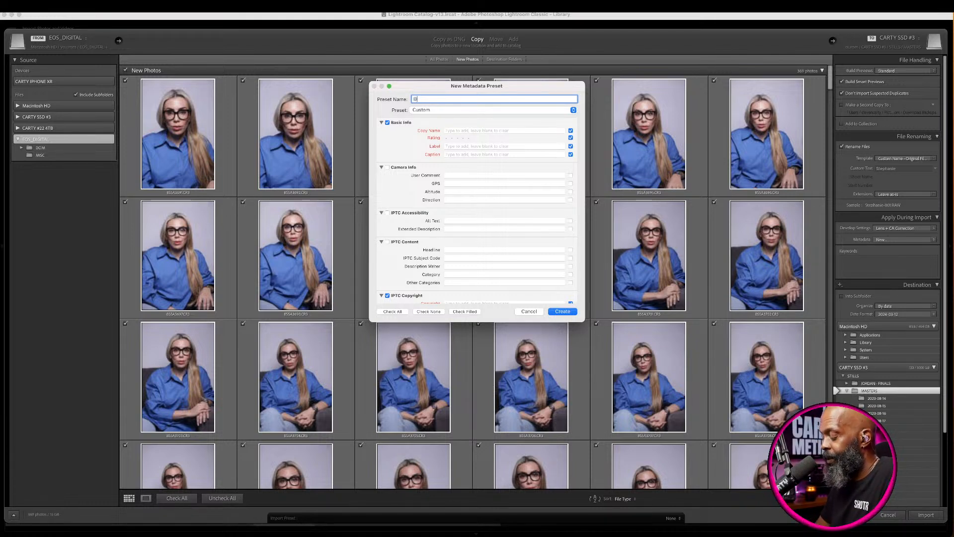
type(" Steve Carty PH")
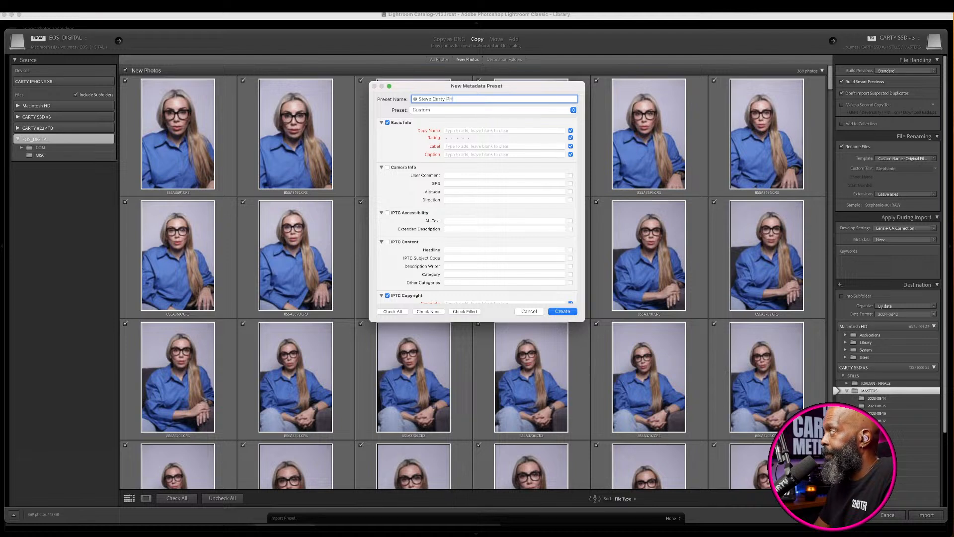
key("BackSpace")
key("BackSpace")
key("BackSpace")
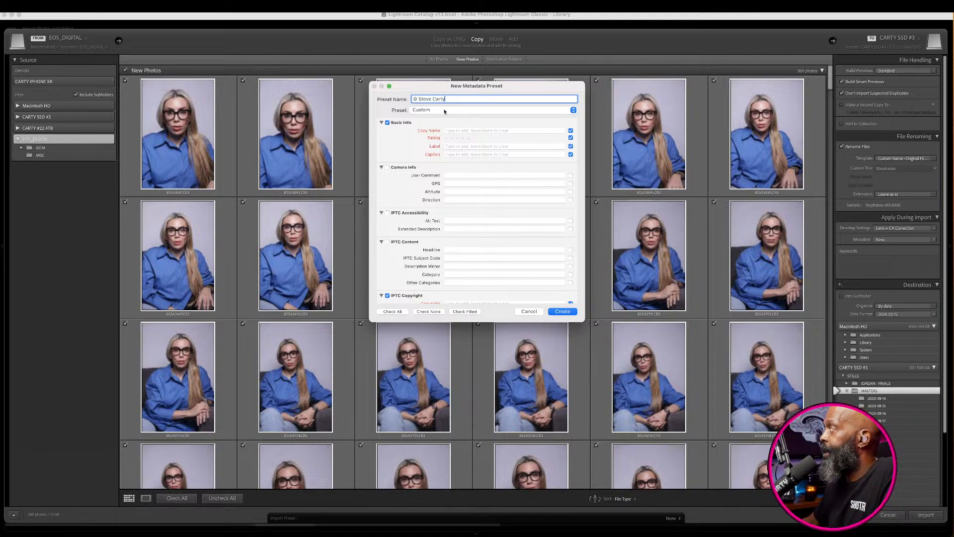
- Fill the preset's IPTC Copyright field with © and the photographer's name, review the creator fields, and discard the new preset
left_click(461, 131)
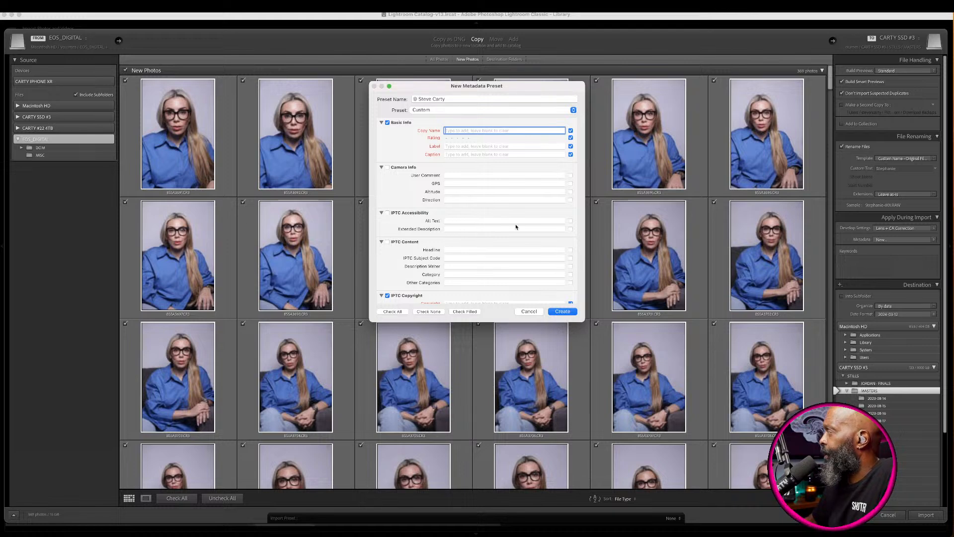
scroll(513, 224, "down", 3)
scroll(449, 246, "down", 5)
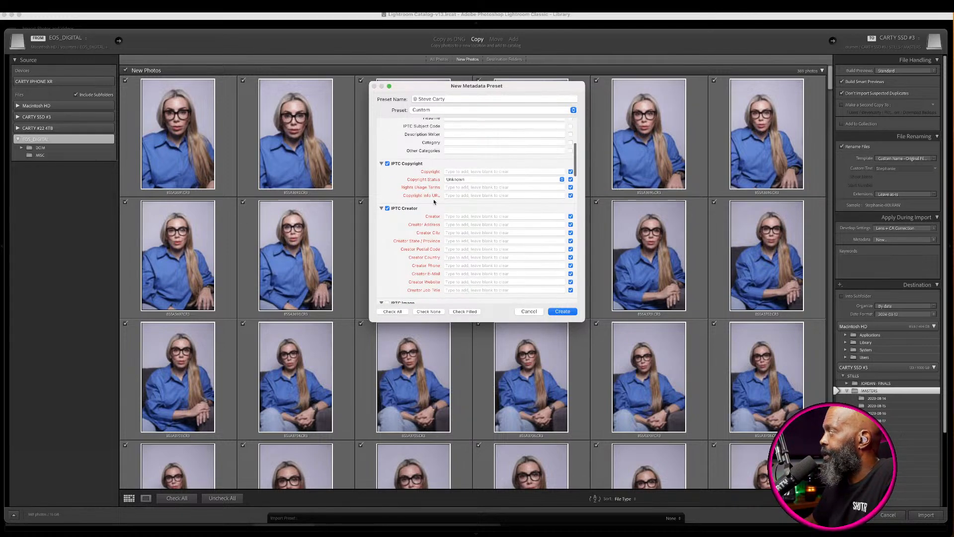
scroll(463, 201, "up", 2)
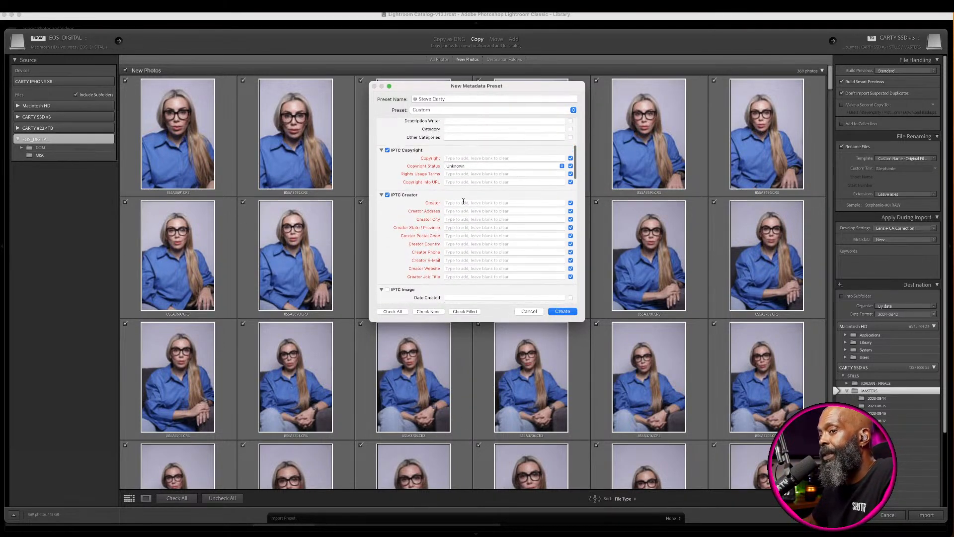
left_click(460, 155)
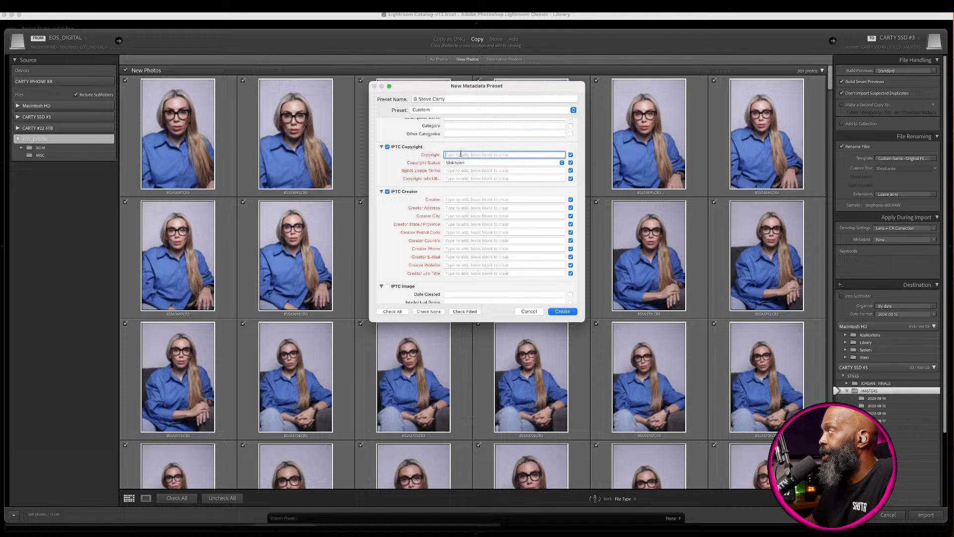
type("©")
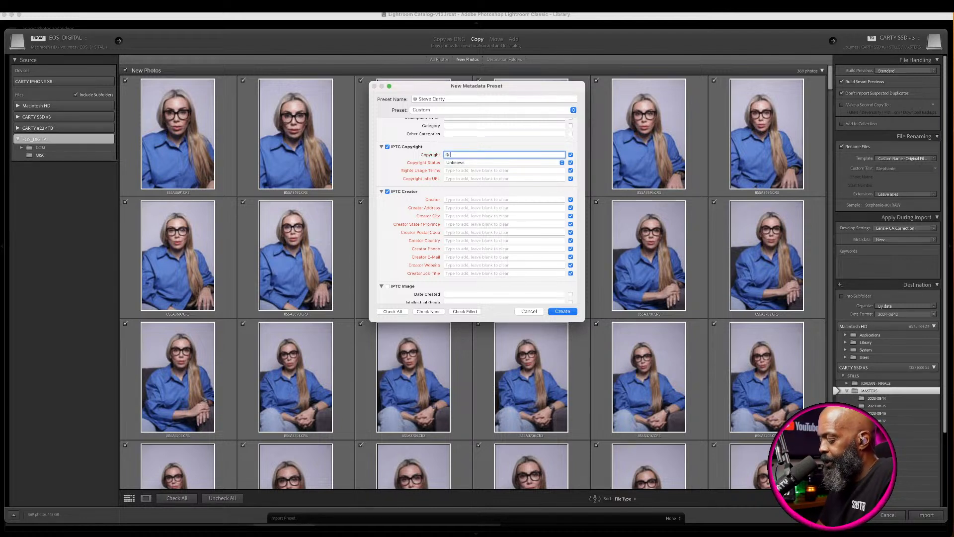
type(" Steve Carty")
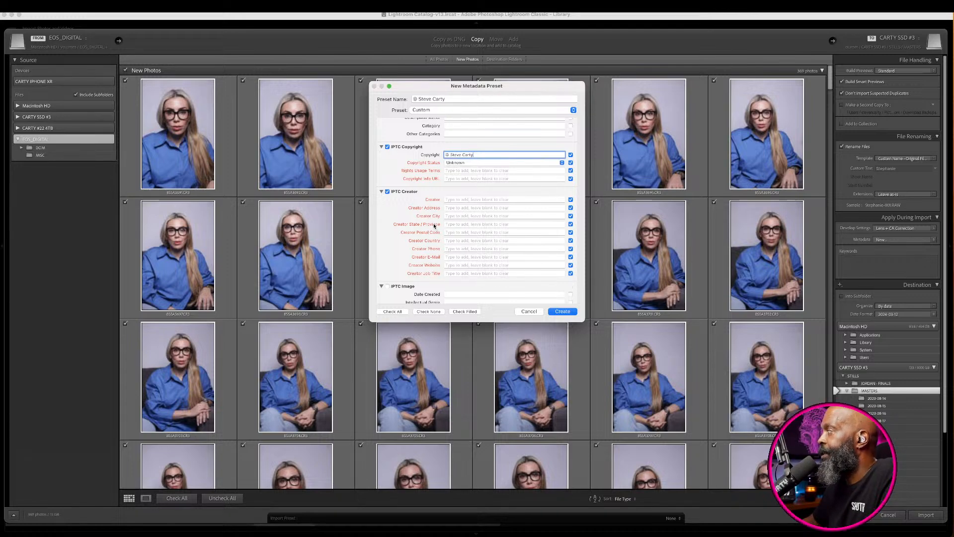
scroll(462, 237, "down", 5)
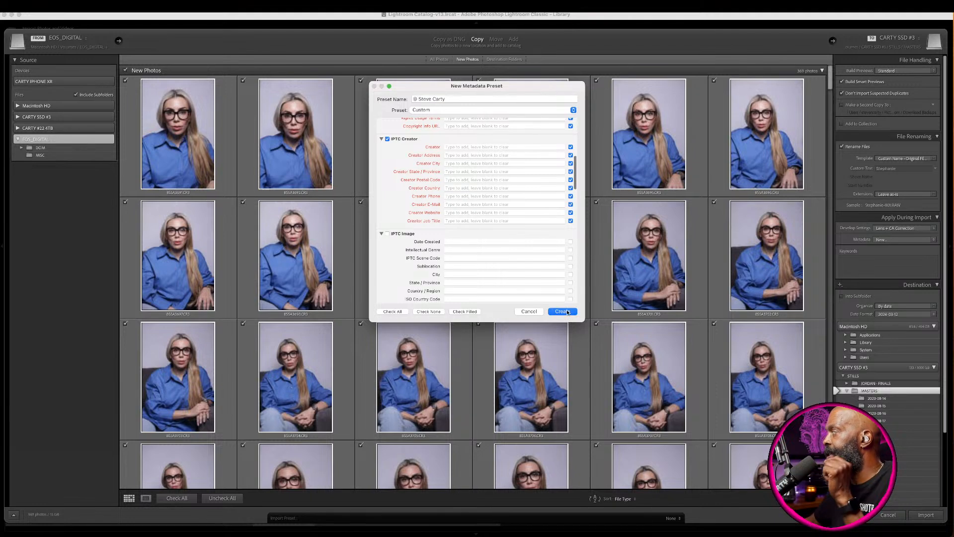
left_click(529, 311)
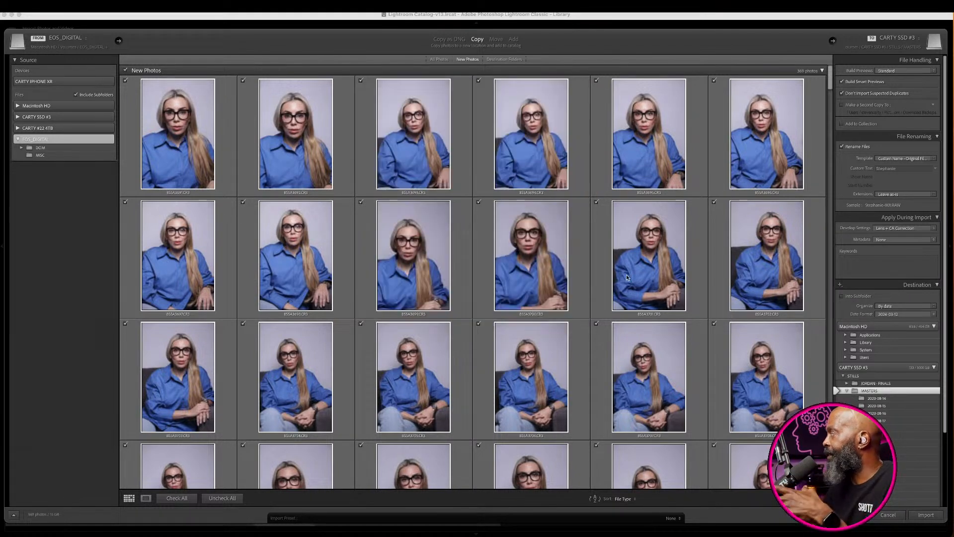
- Reapply the photographer's existing copyright metadata preset, check the destination and the photos, and import them into the MASTERS folder
left_click(897, 240)
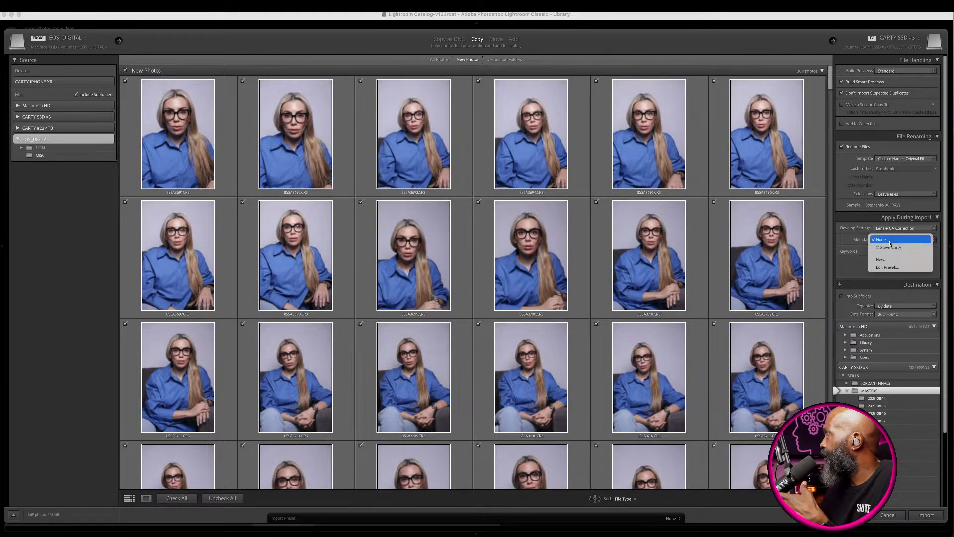
left_click(893, 247)
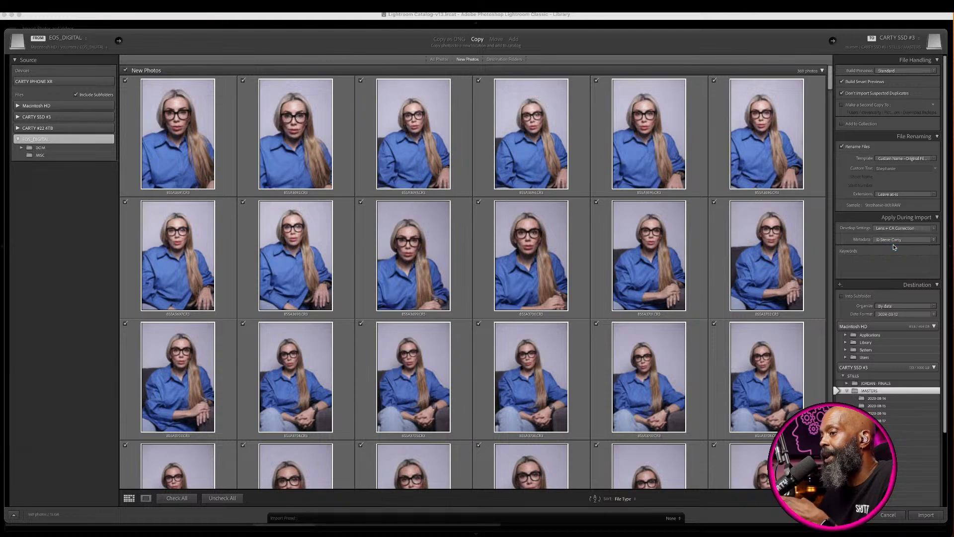
scroll(880, 268, "down", 5)
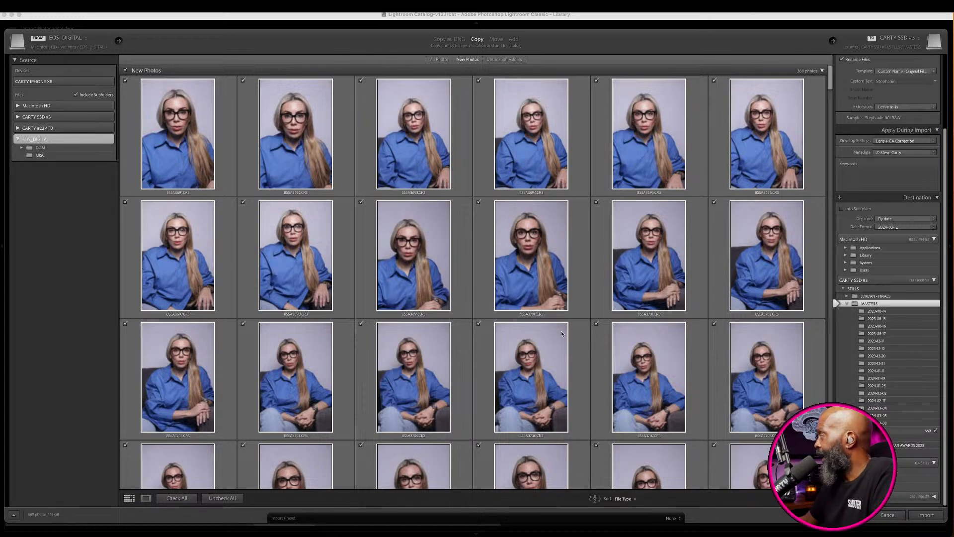
scroll(562, 333, "down", 5)
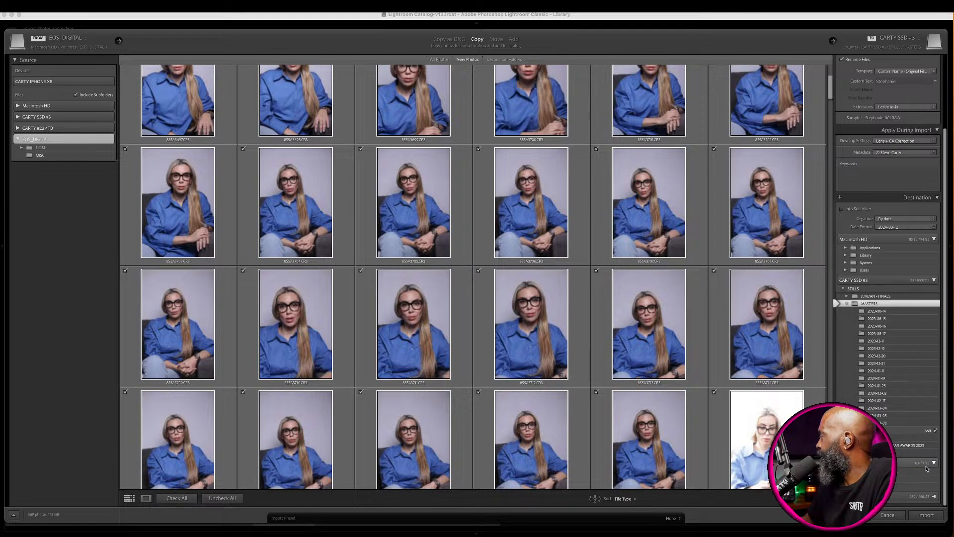
scroll(888, 239, "up", 5)
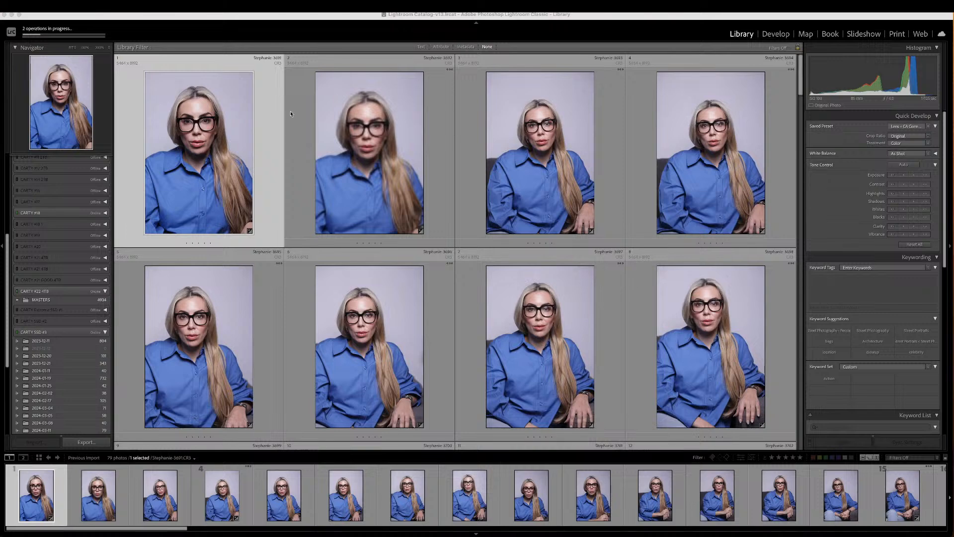
scroll(236, 166, "down", 3)
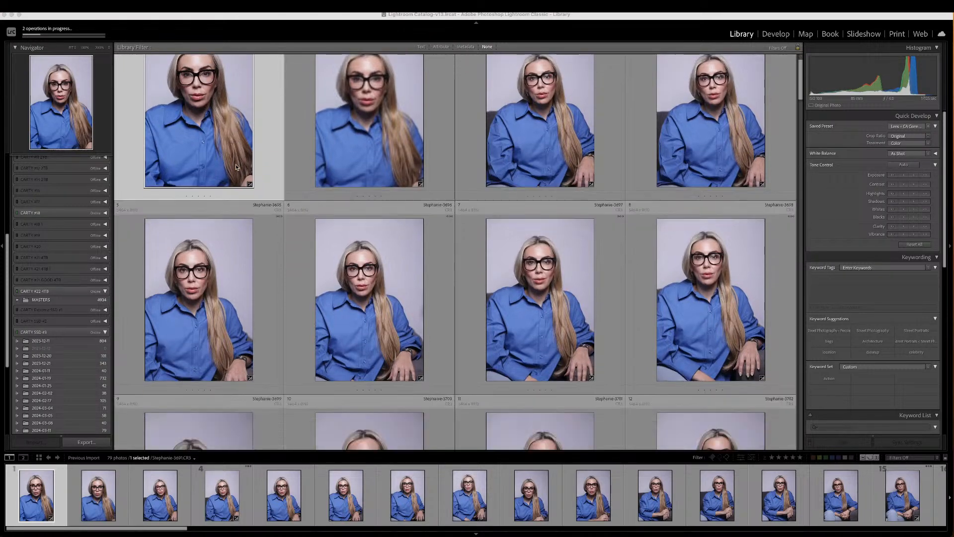
- Review the newly imported portraits in the Library grid, comparing frames 1 to 32 for exposure and pose
scroll(236, 167, "down", 5)
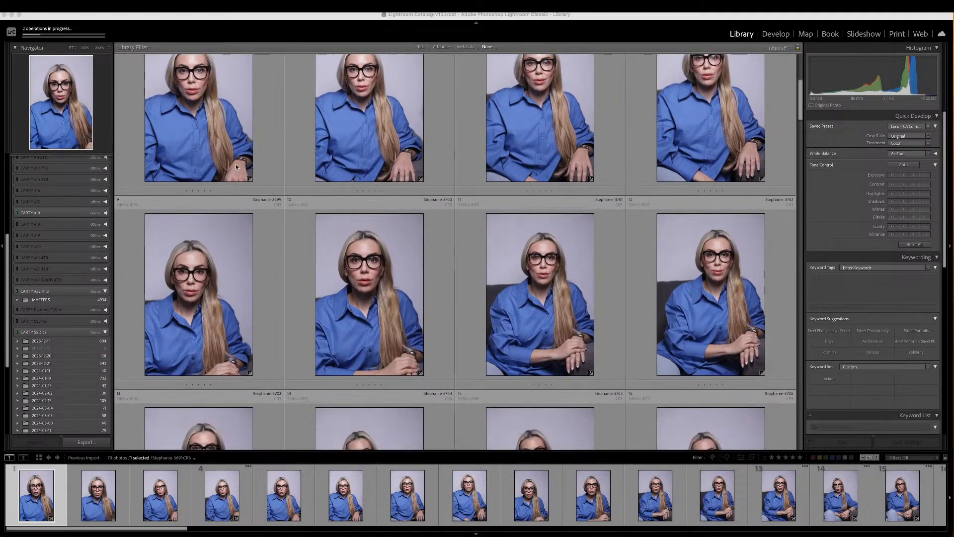
scroll(236, 167, "down", 2)
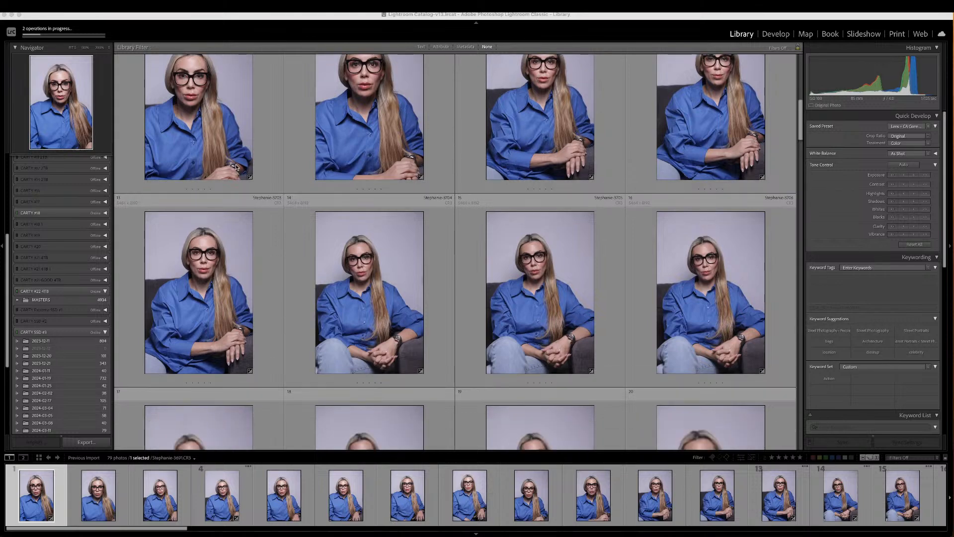
scroll(236, 167, "up", 3)
scroll(235, 167, "up", 6)
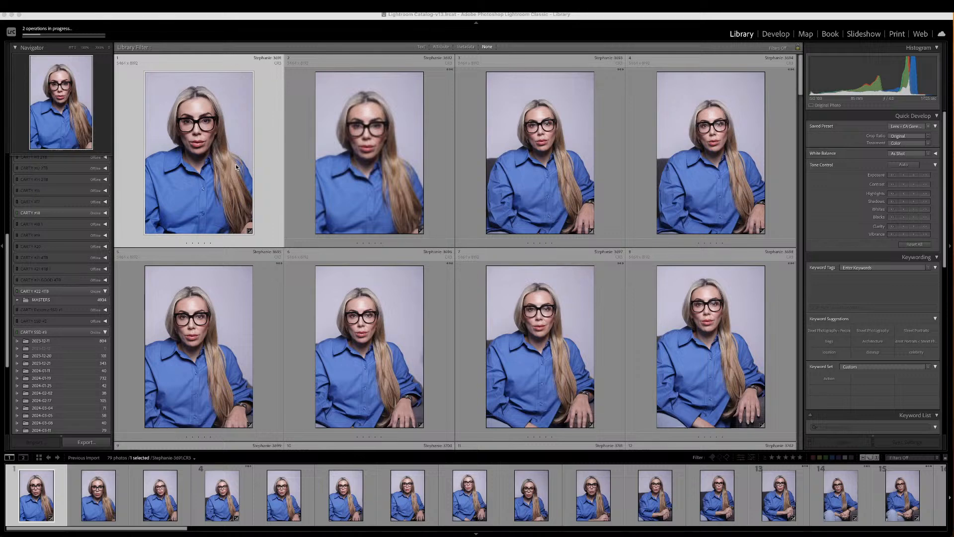
scroll(236, 164, "down", 1)
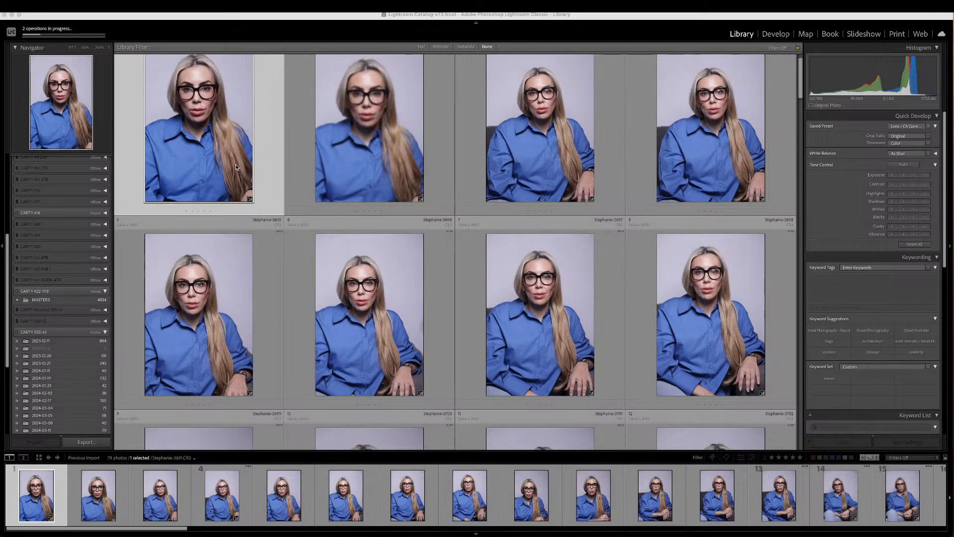
scroll(236, 167, "down", 2)
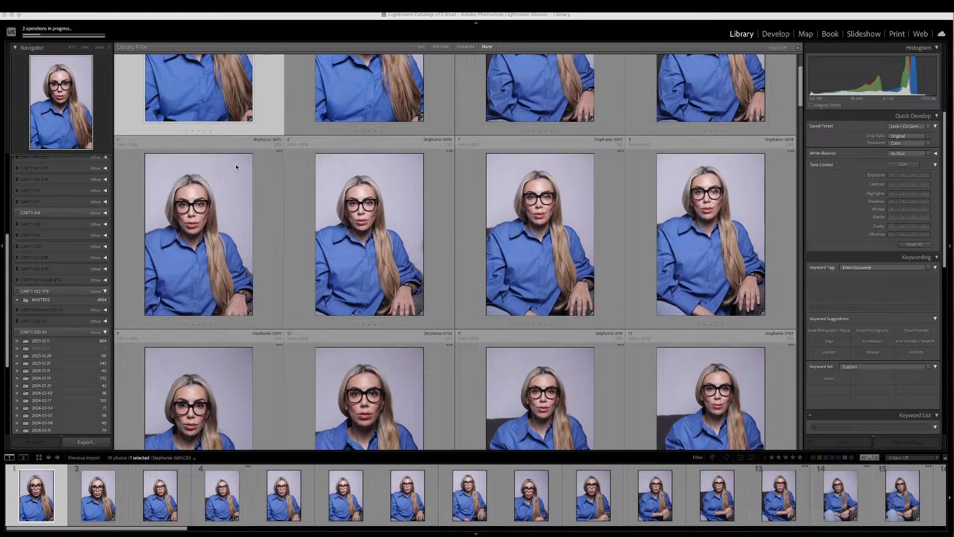
scroll(235, 167, "down", 4)
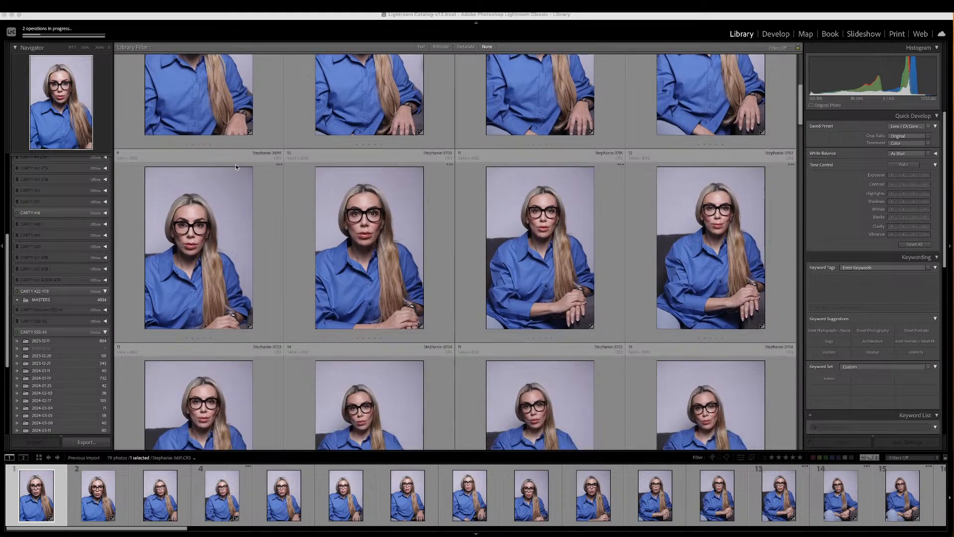
scroll(236, 167, "down", 4)
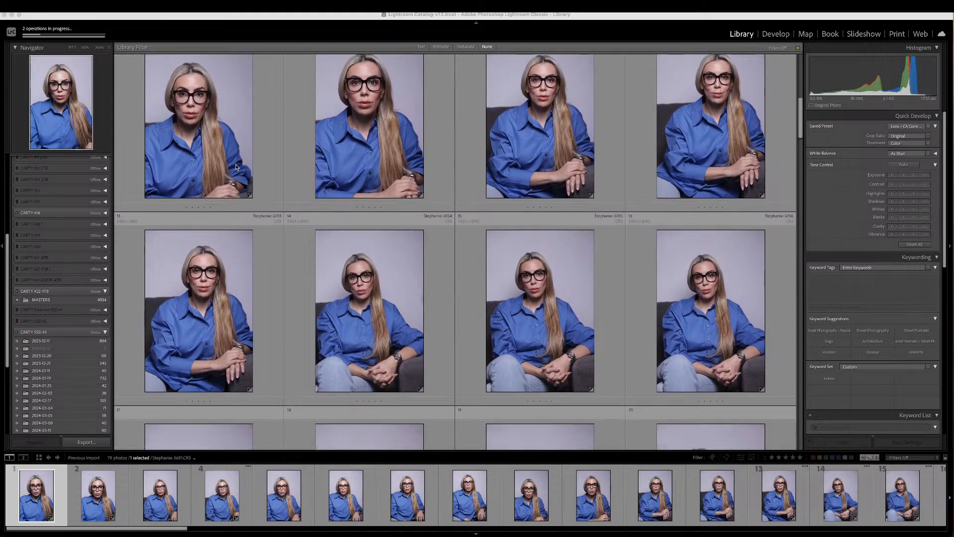
scroll(236, 167, "down", 4)
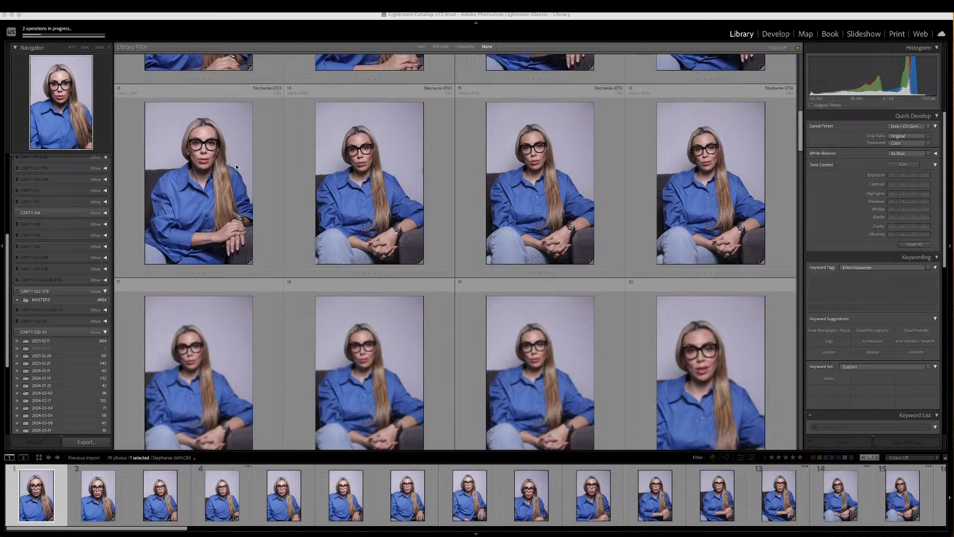
scroll(236, 167, "down", 3)
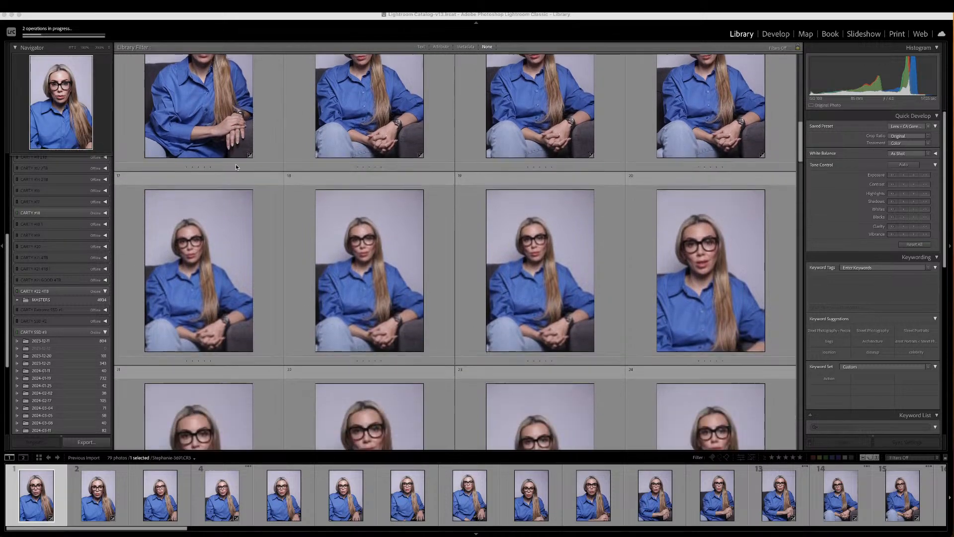
scroll(236, 167, "down", 4)
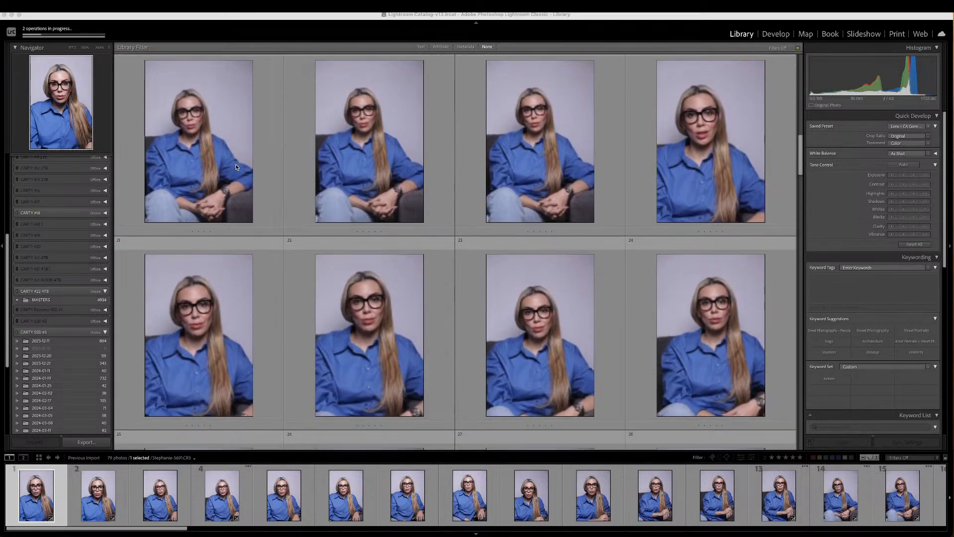
scroll(236, 167, "down", 3)
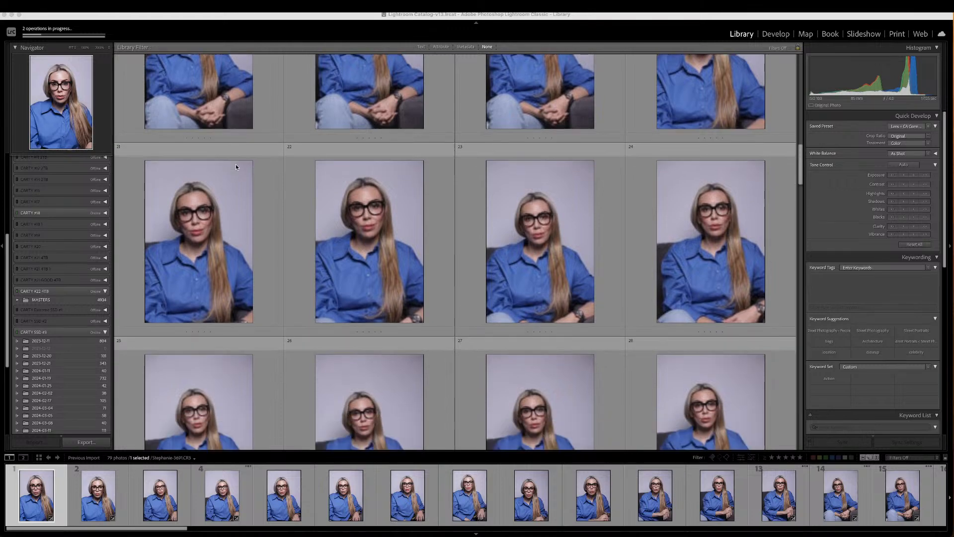
scroll(235, 167, "down", 2)
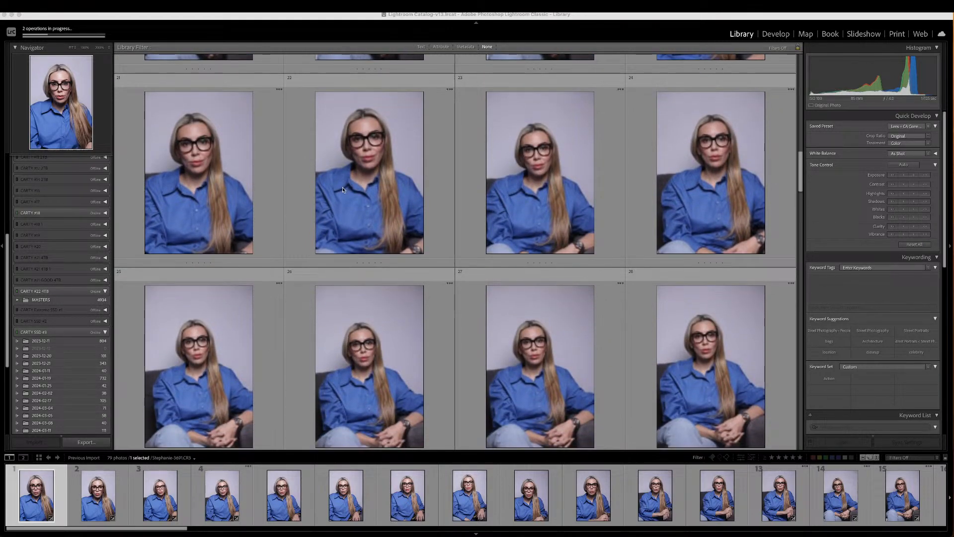
scroll(356, 189, "down", 2)
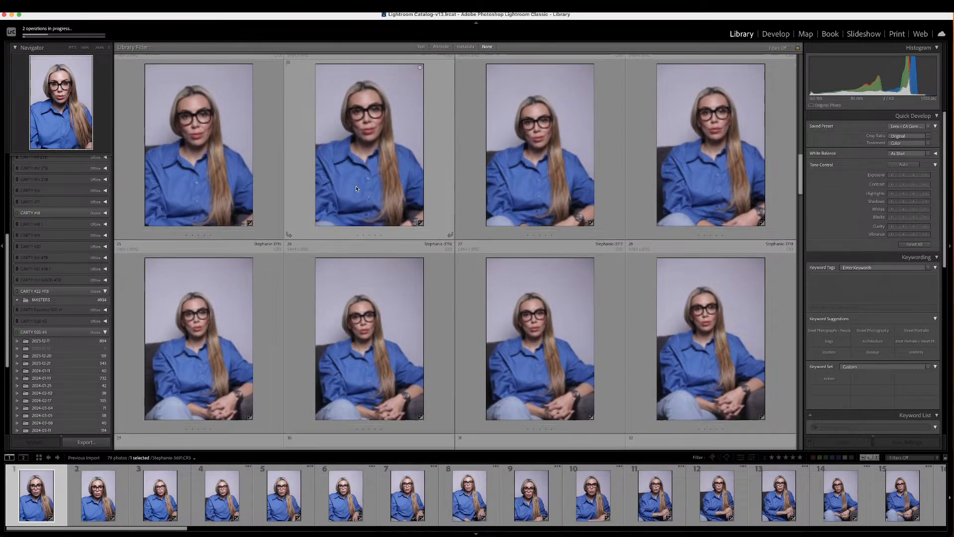
scroll(356, 188, "up", 1)
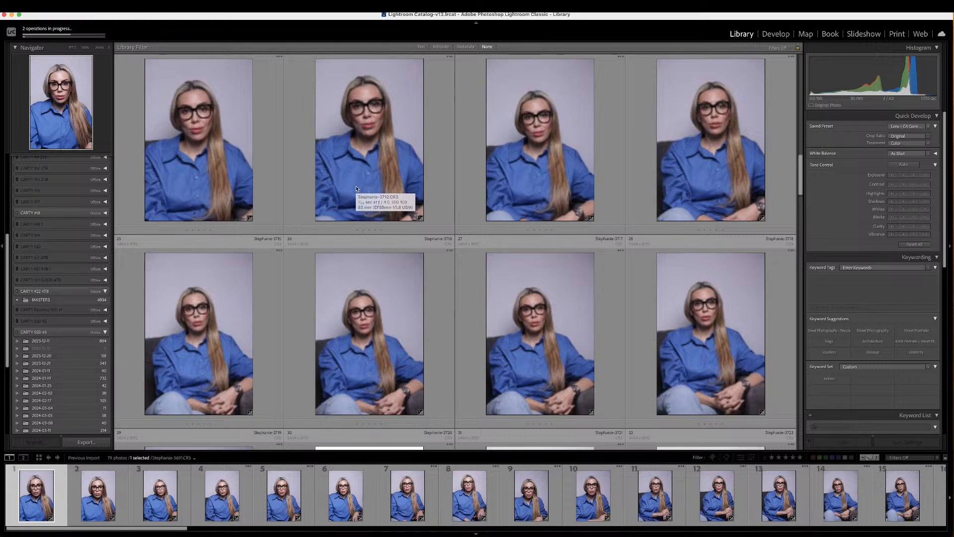
scroll(356, 189, "down", 4)
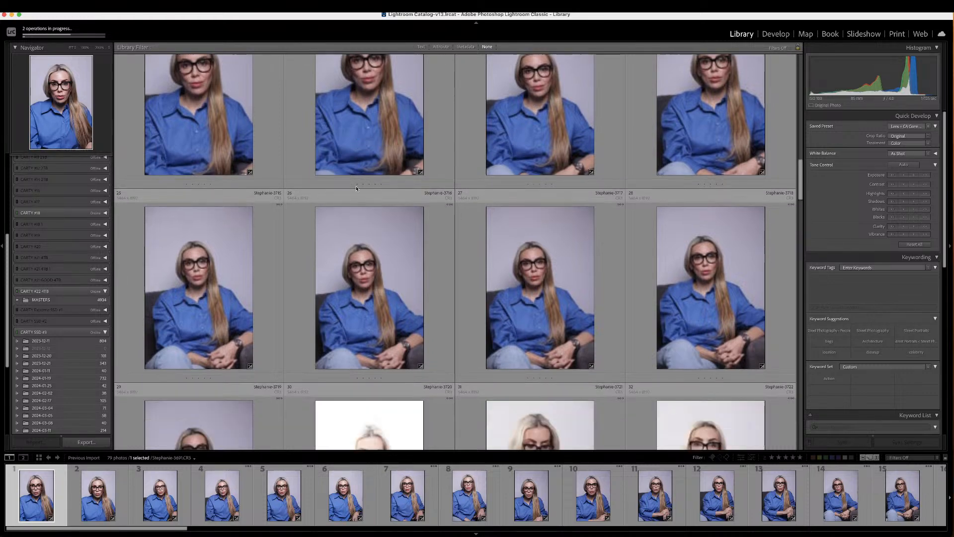
scroll(356, 190, "down", 5)
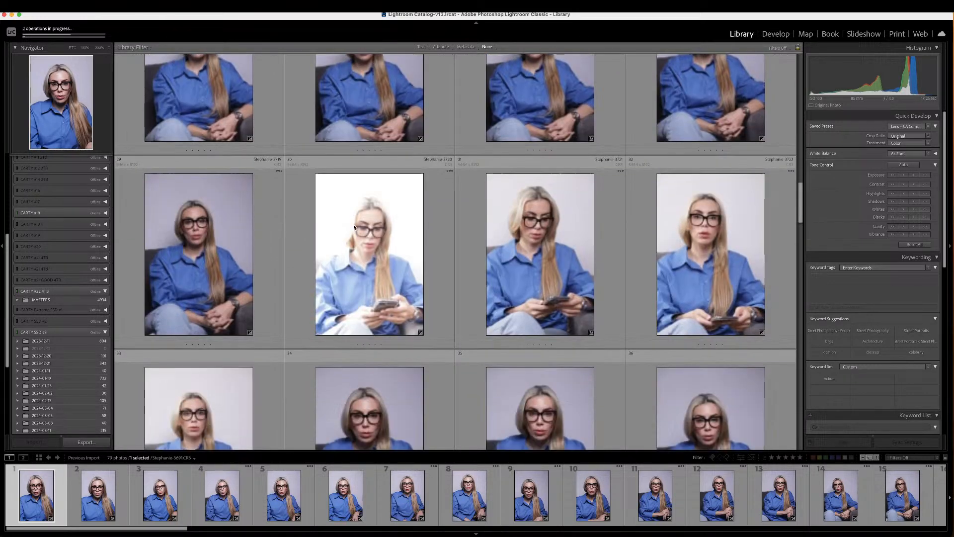
- Give the overexposed portrait at frame 30 a one-star rating
left_click(352, 229)
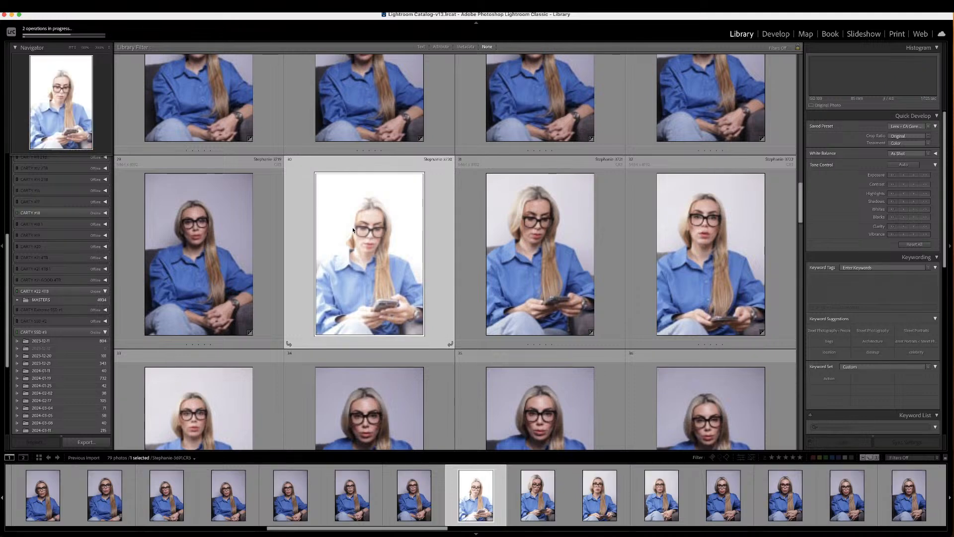
key("Right")
scroll(353, 227, "down", 2)
scroll(353, 227, "down", 2)
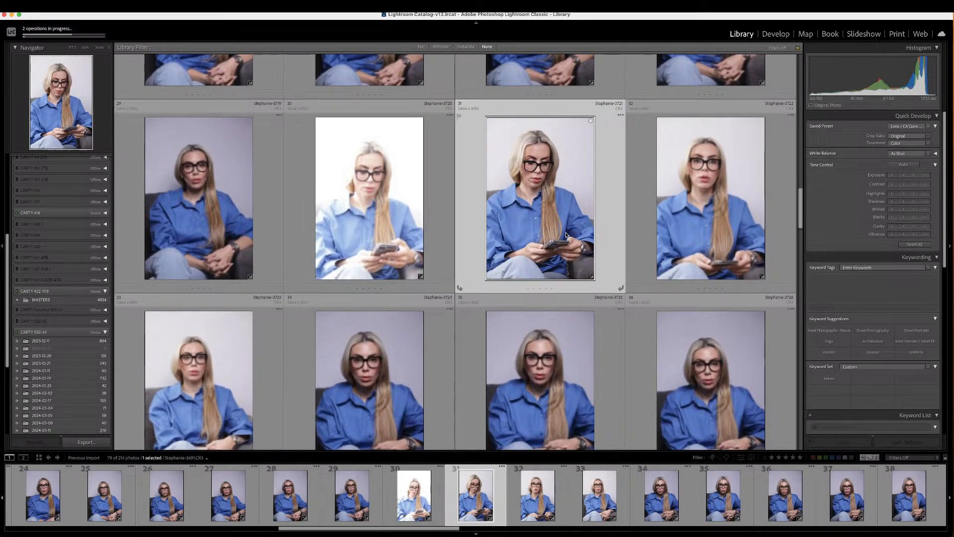
left_click(402, 229)
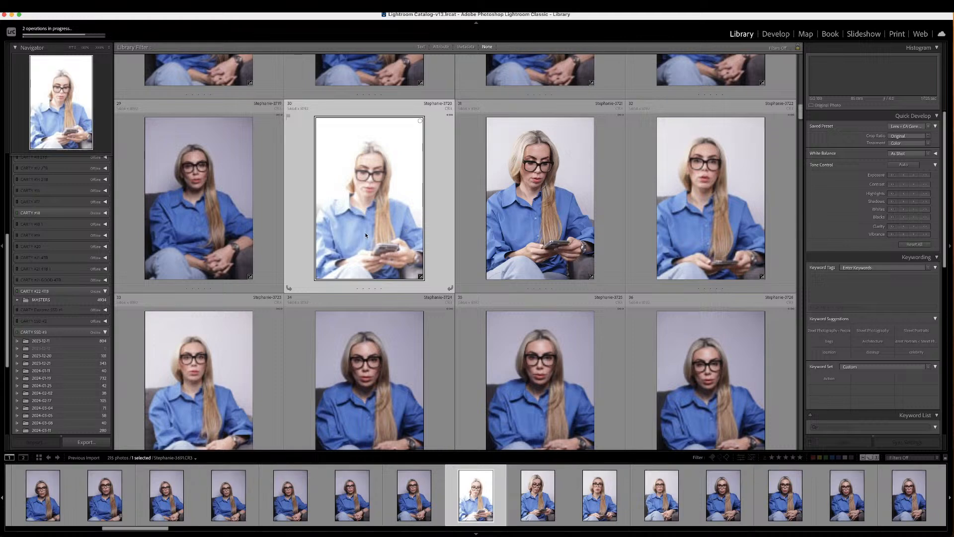
key("1")
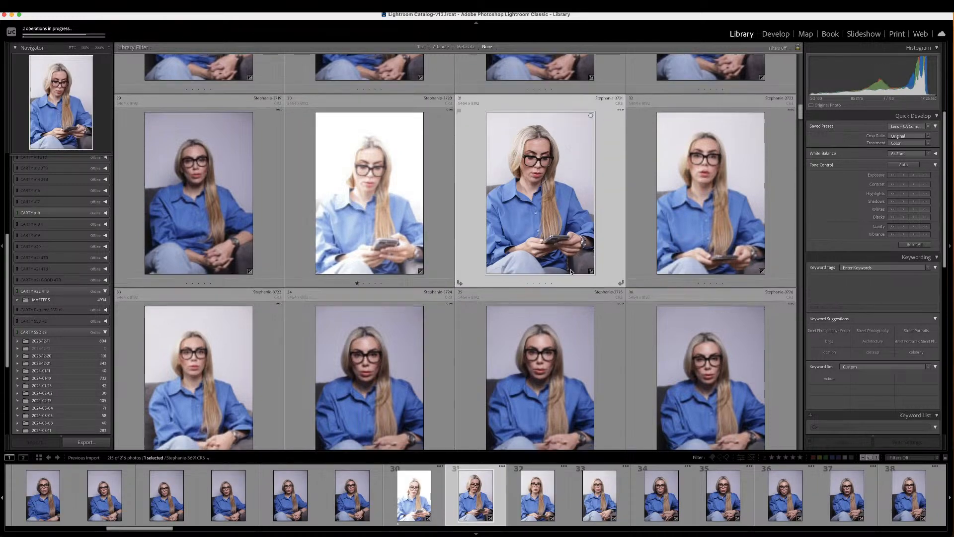
- Check the following rows of portraits and give the portrait at frame 36 a one-star rating
scroll(571, 271, "down", 5)
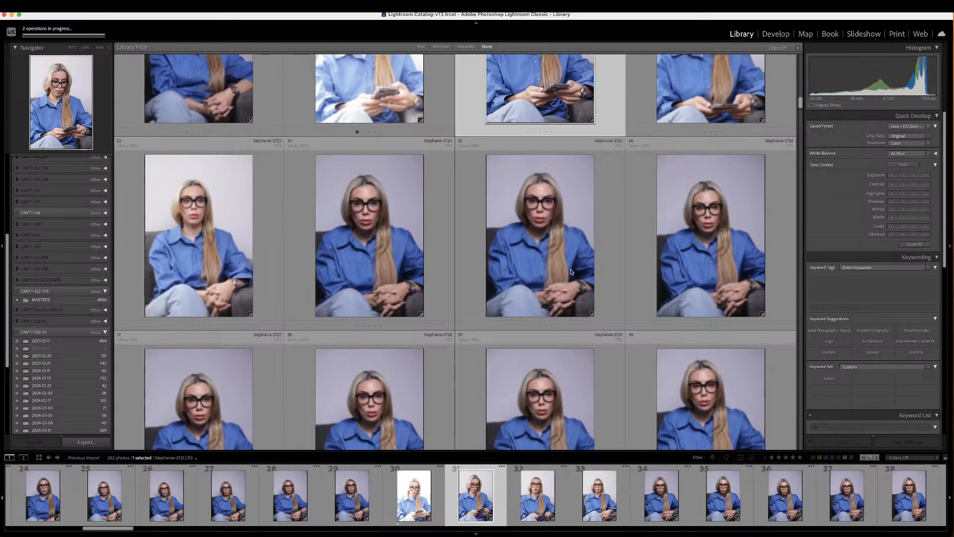
scroll(571, 271, "down", 3)
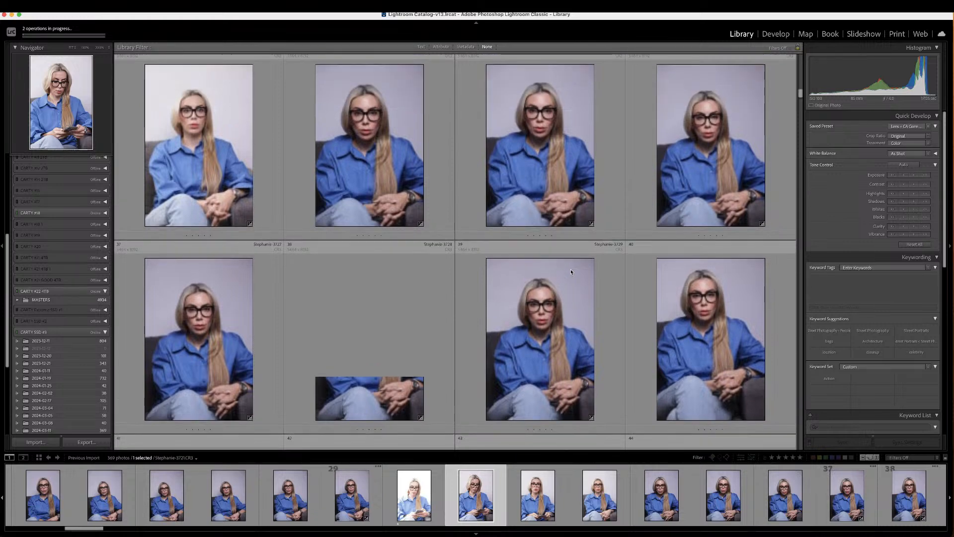
left_click(728, 136)
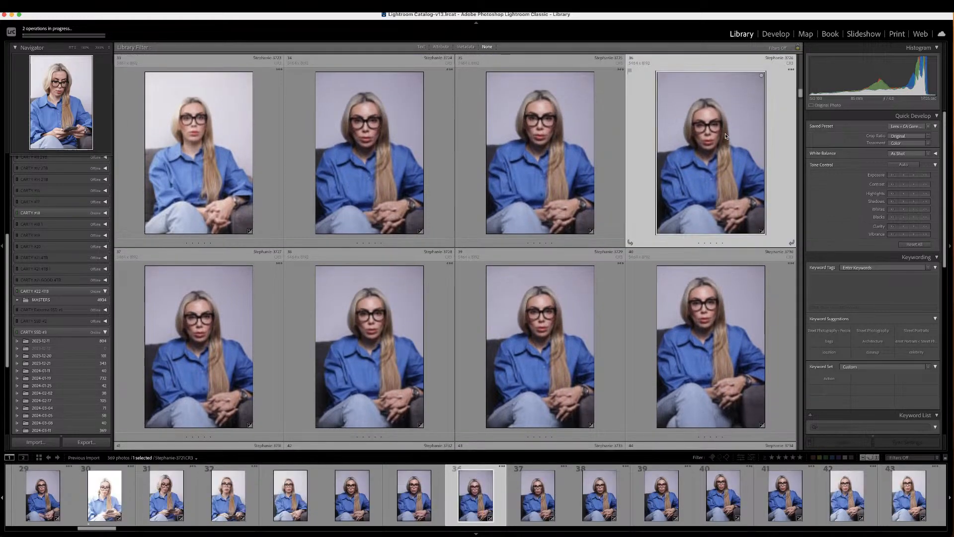
key("1")
- Continue through the grid and mark the portrait at frame 45 with one star
scroll(612, 242, "down", 5)
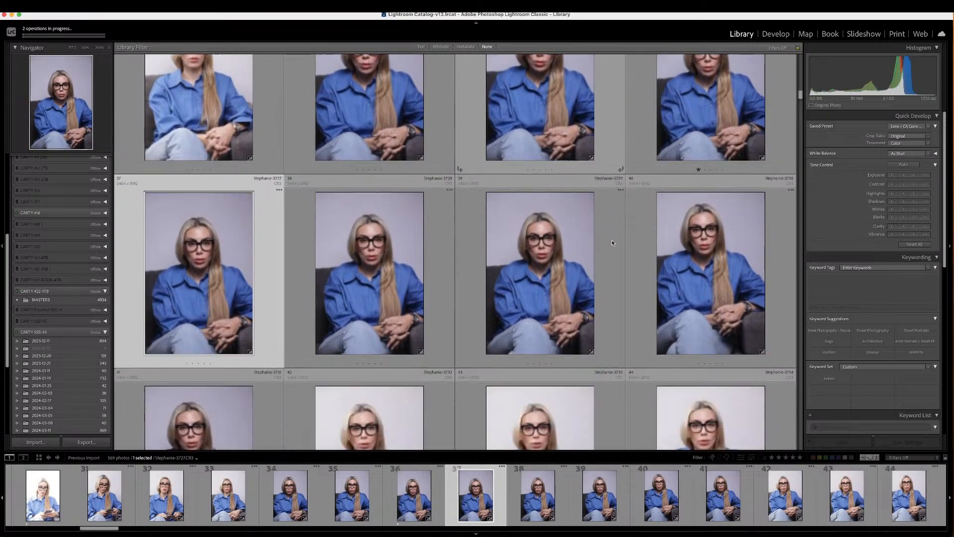
scroll(612, 242, "down", 5)
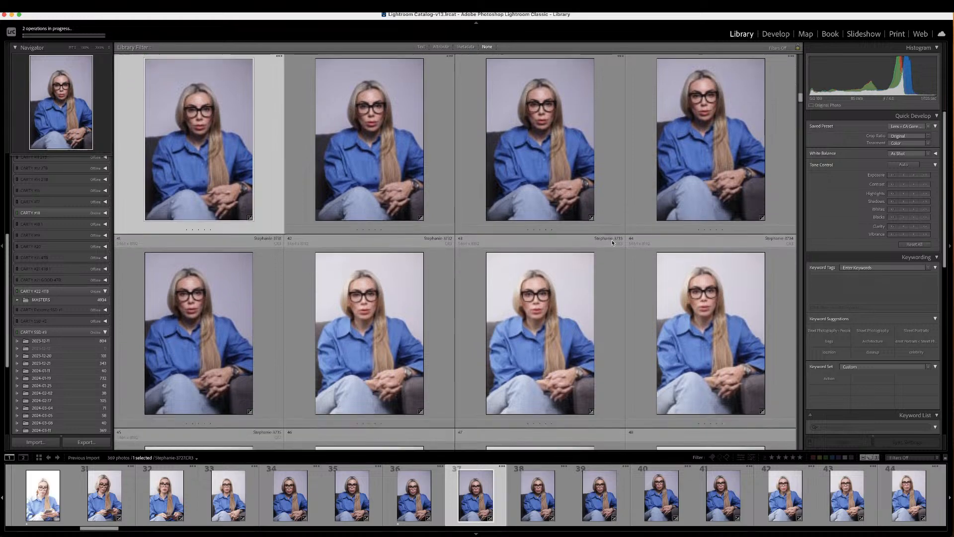
scroll(612, 242, "down", 3)
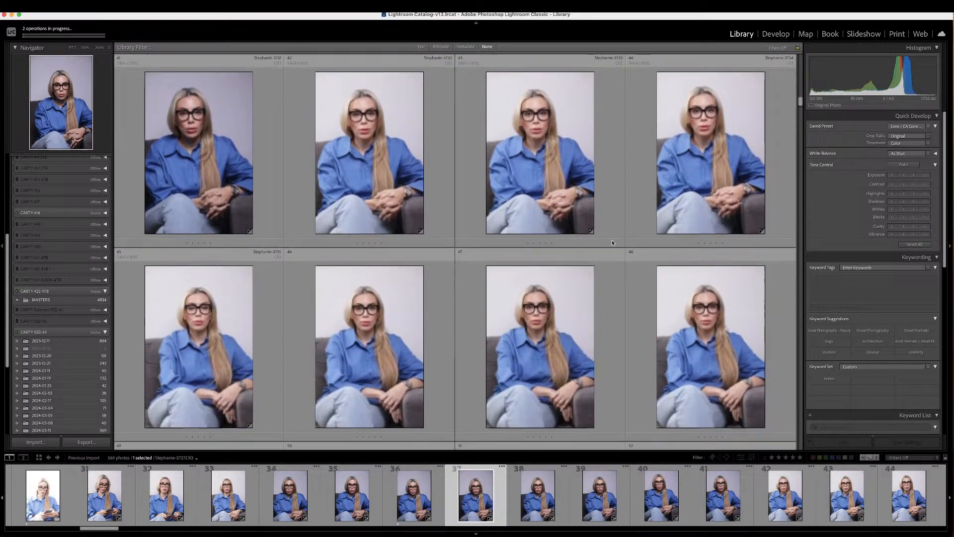
left_click(203, 325)
key("Right")
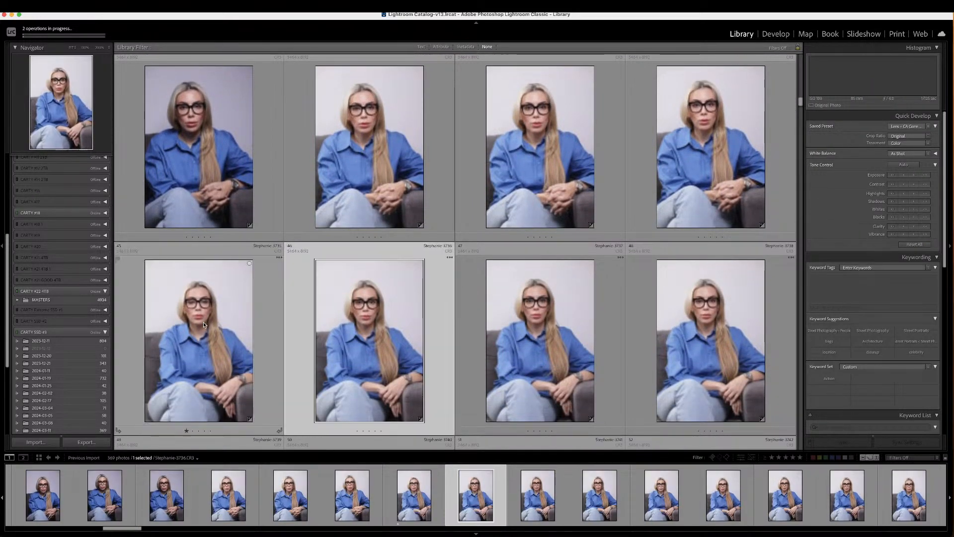
- Examine the portraits from frame 46 to frame 72 for further frames worth marking
scroll(204, 325, "down", 2)
scroll(203, 325, "down", 4)
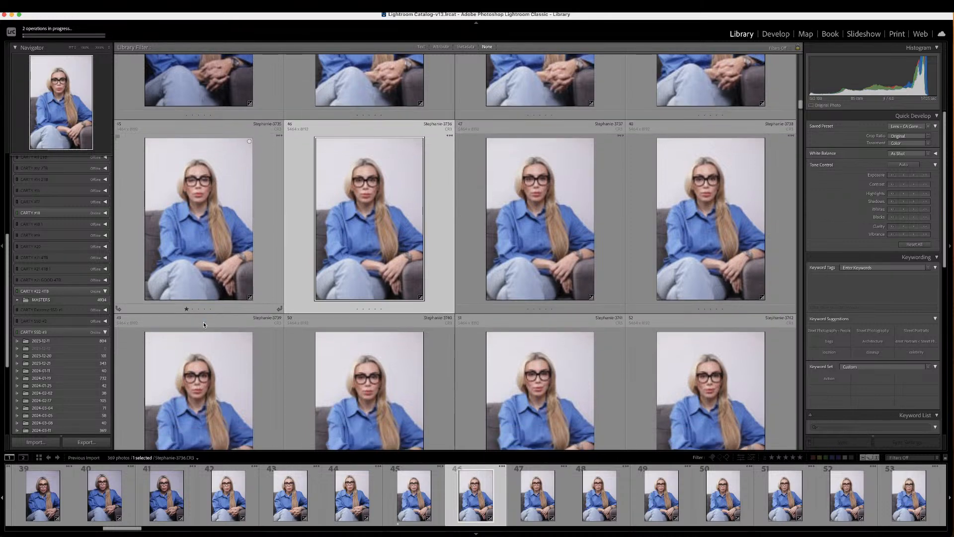
scroll(204, 325, "down", 2)
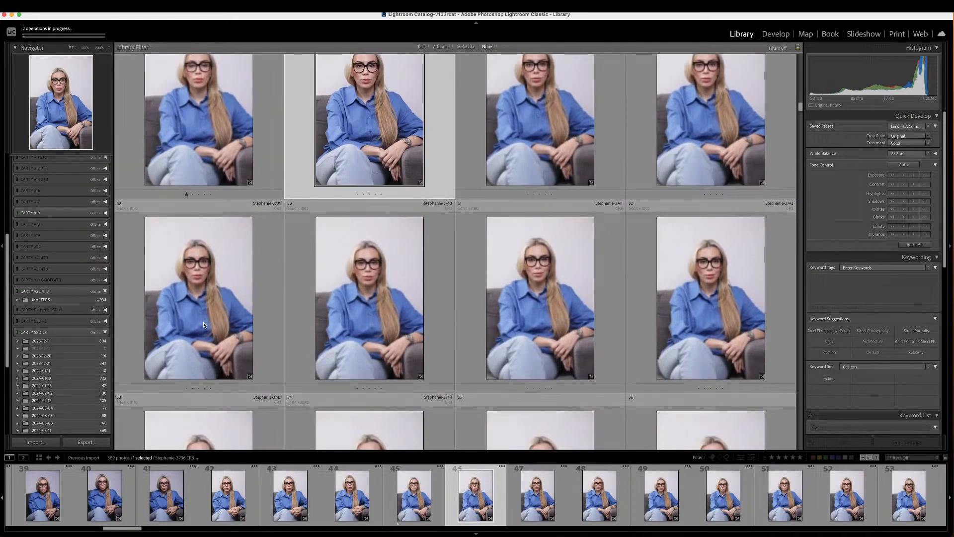
scroll(204, 325, "down", 3)
scroll(204, 325, "down", 6)
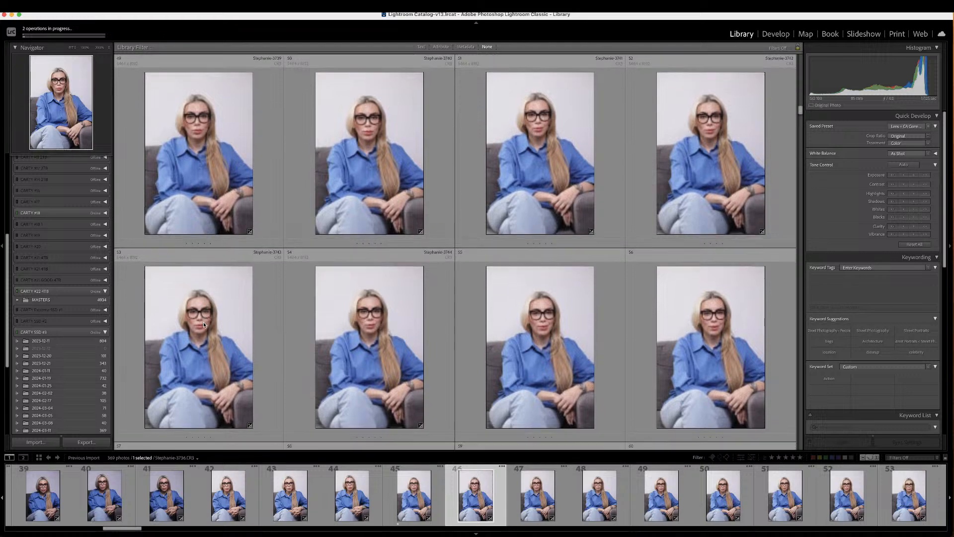
scroll(204, 325, "down", 8)
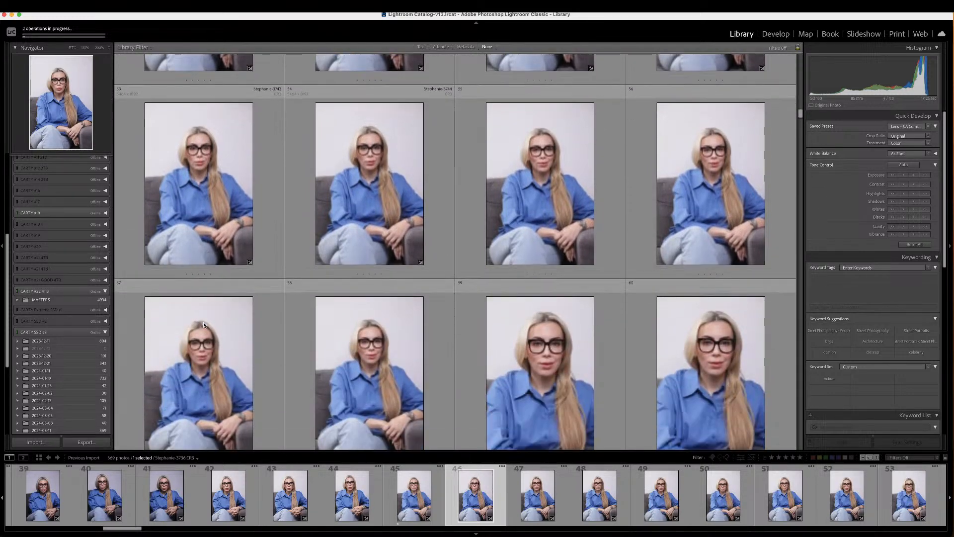
scroll(204, 325, "down", 2)
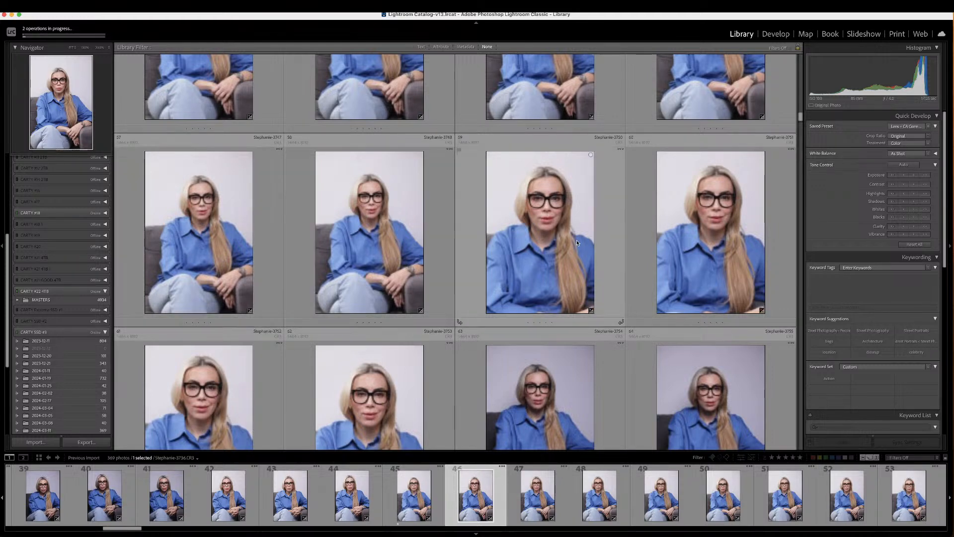
scroll(578, 243, "down", 3)
scroll(533, 328, "down", 10)
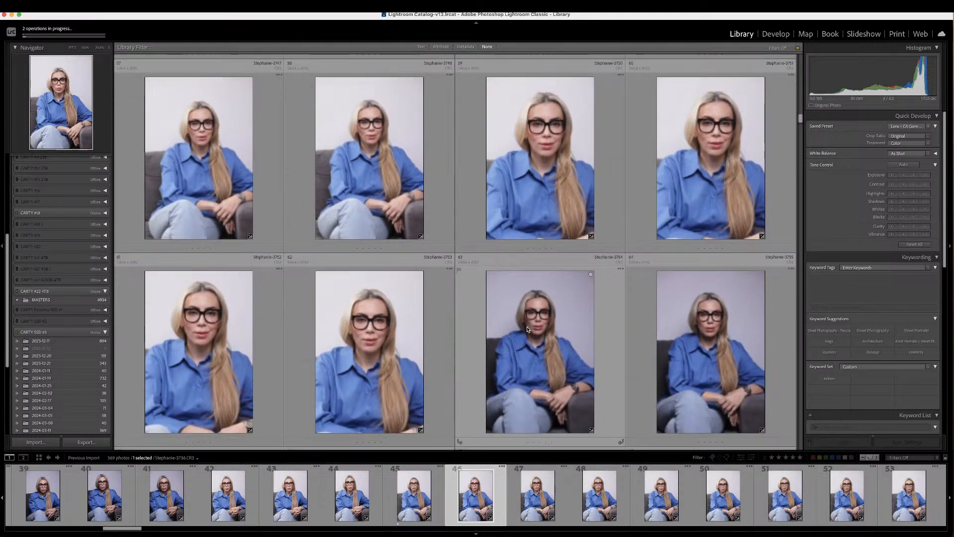
scroll(528, 329, "down", 8)
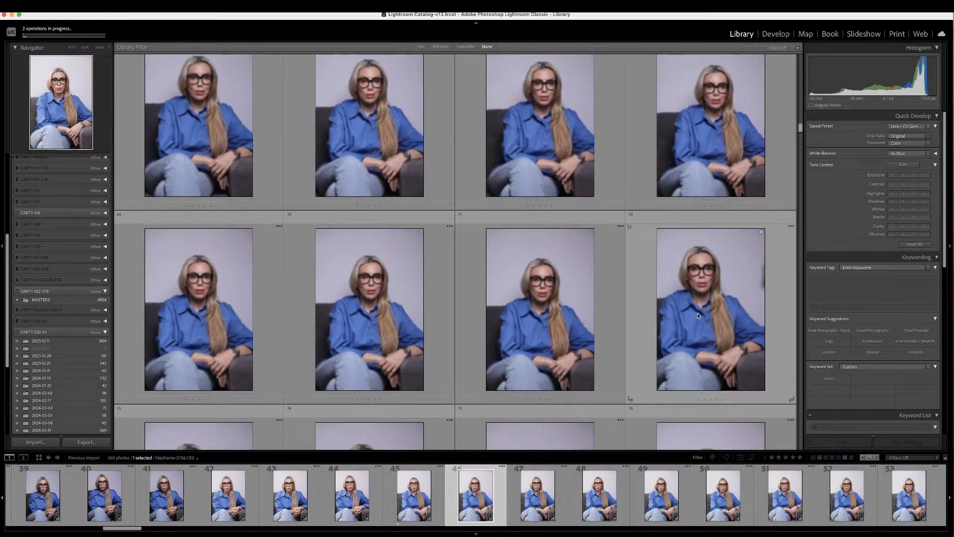
- Mark the blue-shirt portraits at frames 72 and 73 with one star
left_click(698, 316)
scroll(698, 316, "down", 4)
key("Right")
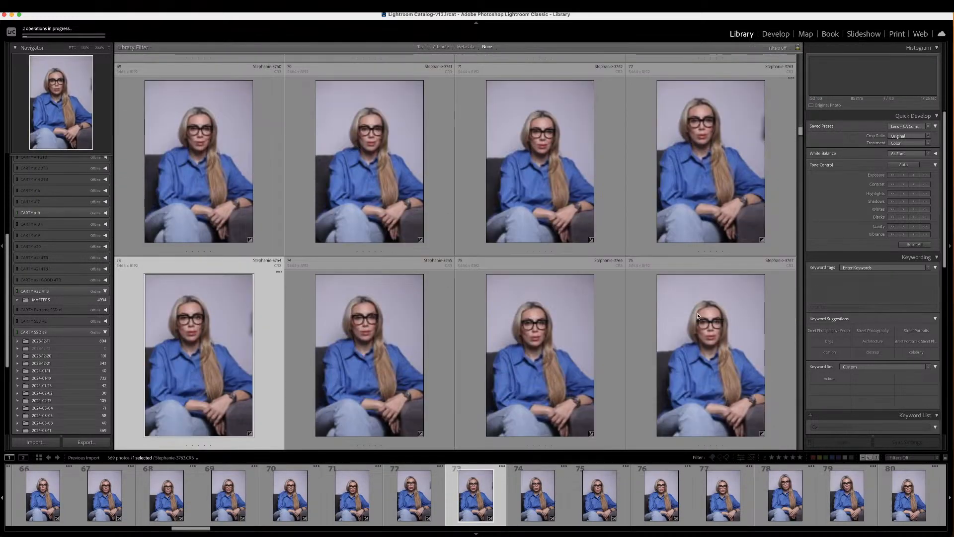
scroll(698, 316, "down", 3)
key("1")
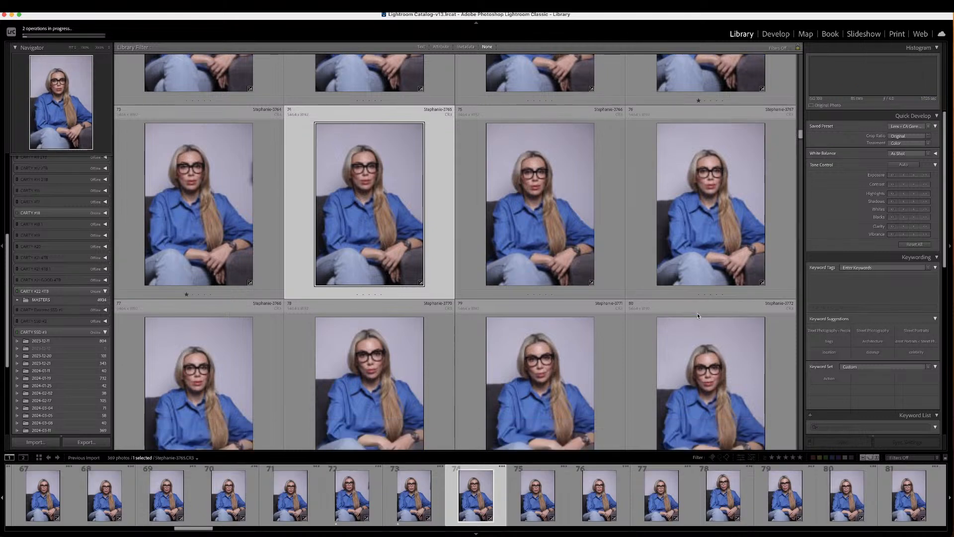
- Review the following rows of blue-shirt portraits and give the laughing portrait at frame 98 a one-star rating
scroll(697, 316, "down", 3)
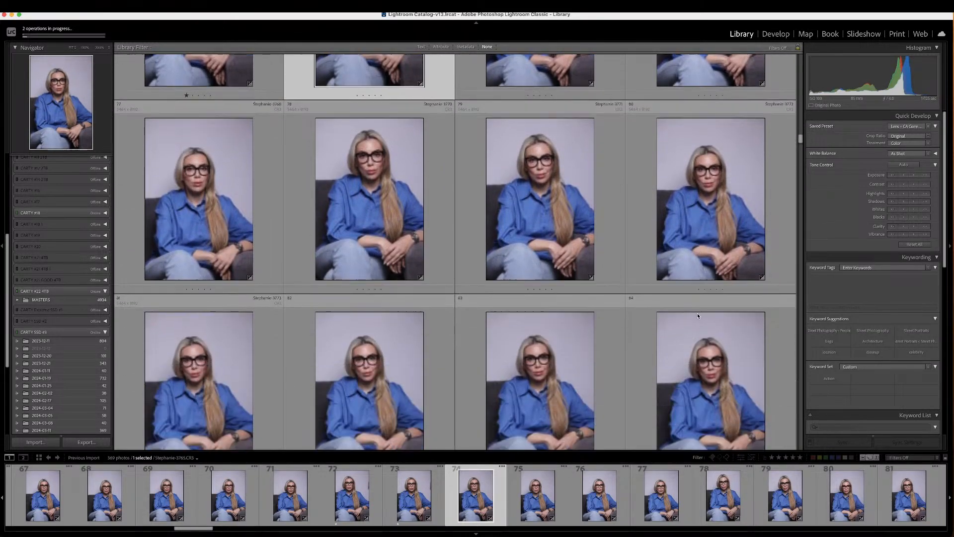
scroll(698, 316, "down", 3)
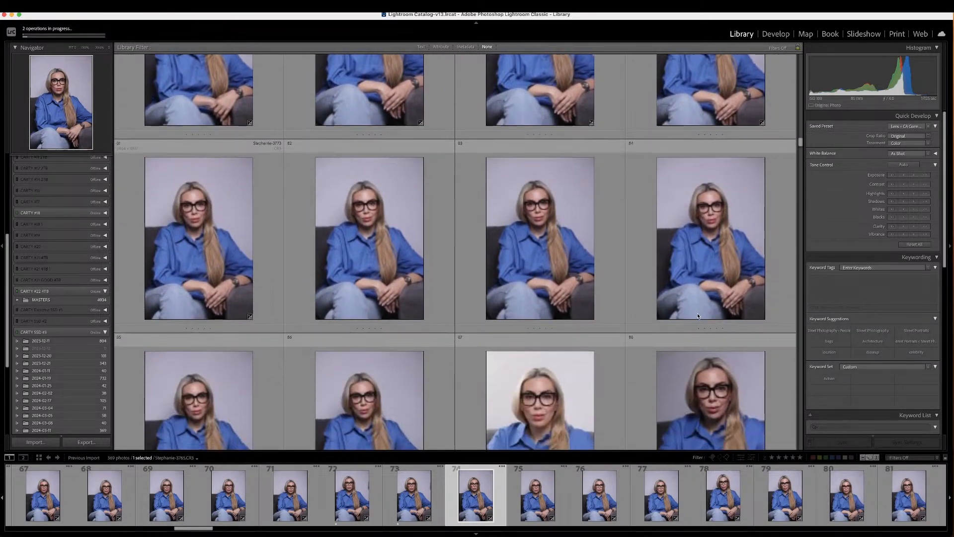
scroll(698, 316, "down", 3)
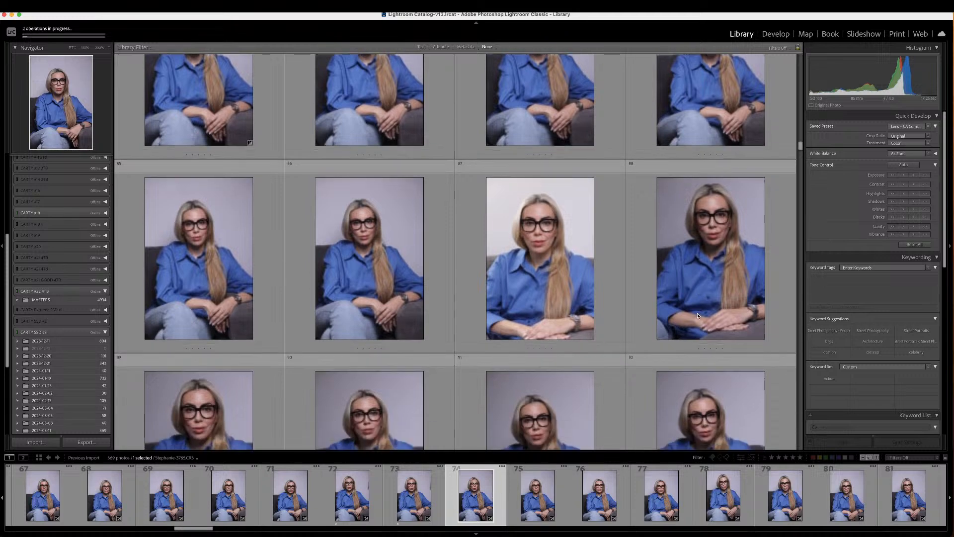
scroll(698, 317, "down", 3)
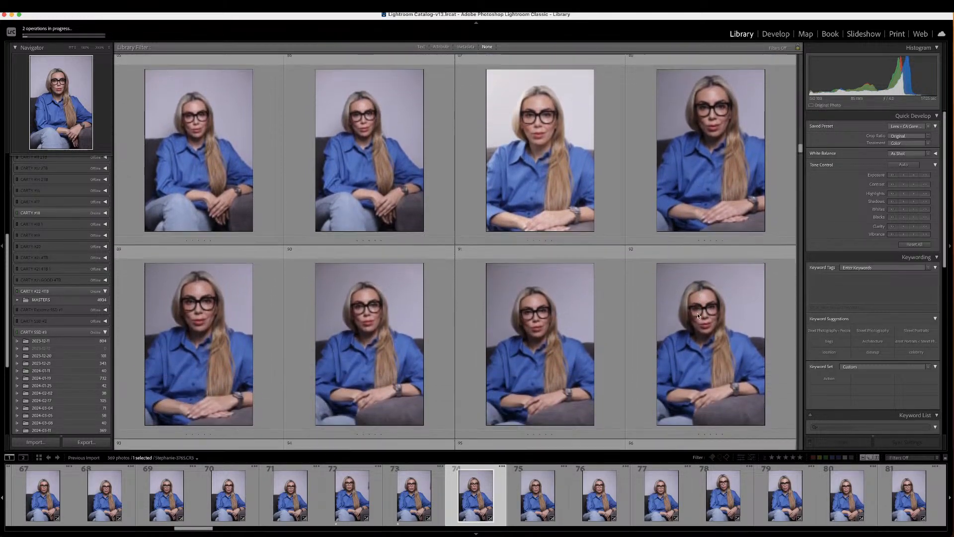
scroll(697, 316, "down", 3)
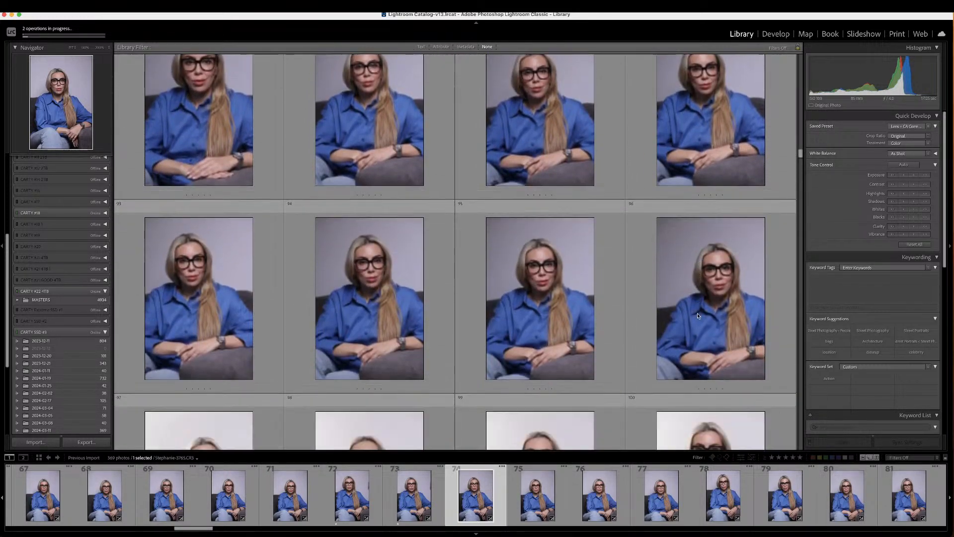
scroll(697, 316, "down", 3)
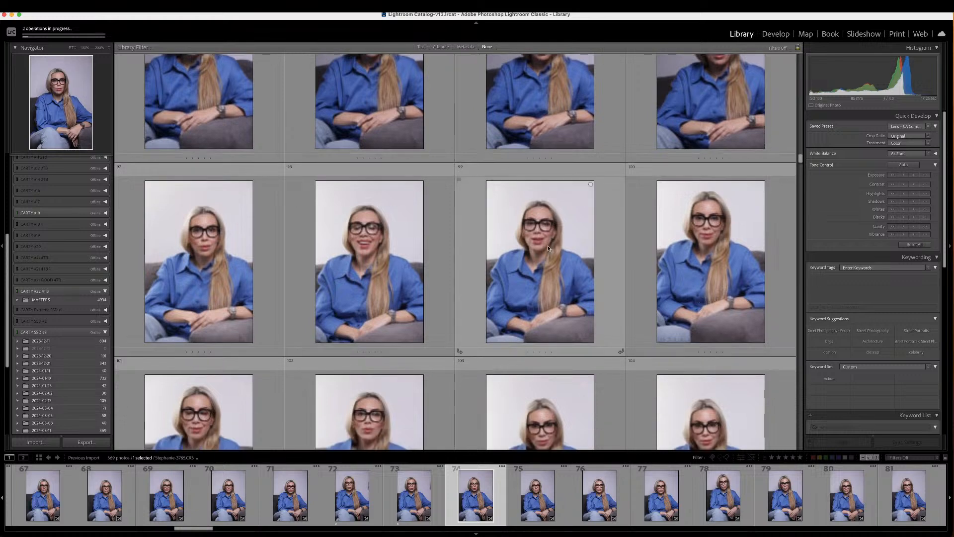
left_click(343, 223)
key("1")
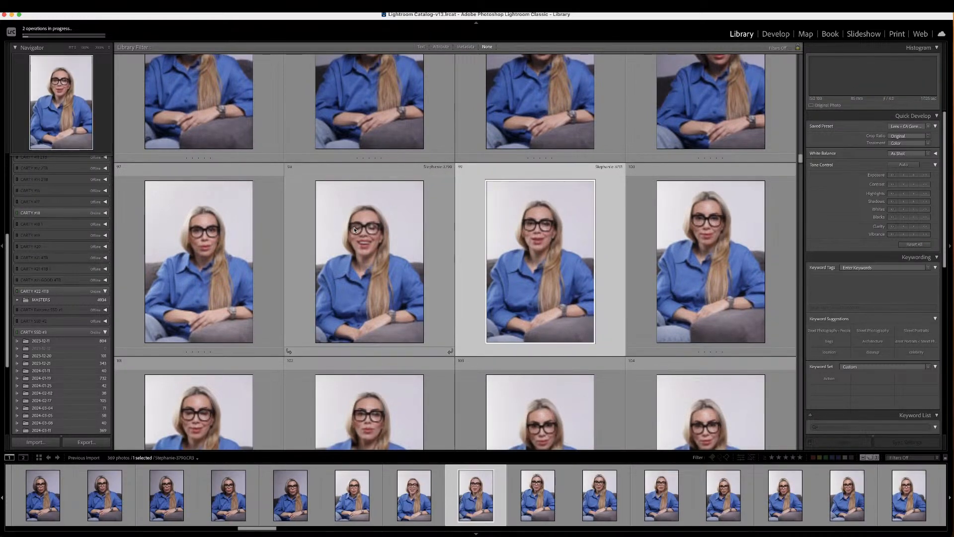
- Give the blue-shirt portrait at frame 101, in the row after the laughing one, a one-star rating
scroll(354, 229, "down", 2)
scroll(353, 229, "down", 2)
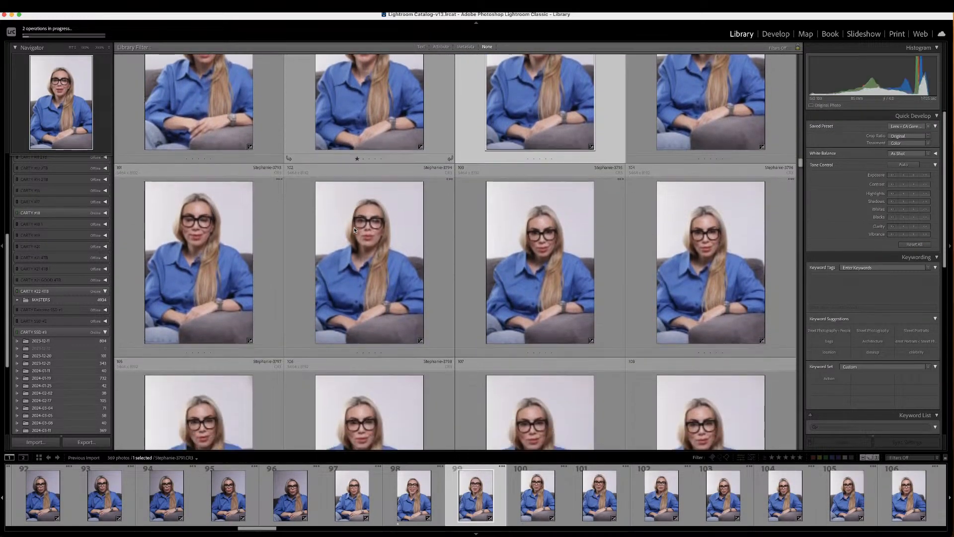
left_click(170, 239)
key("1")
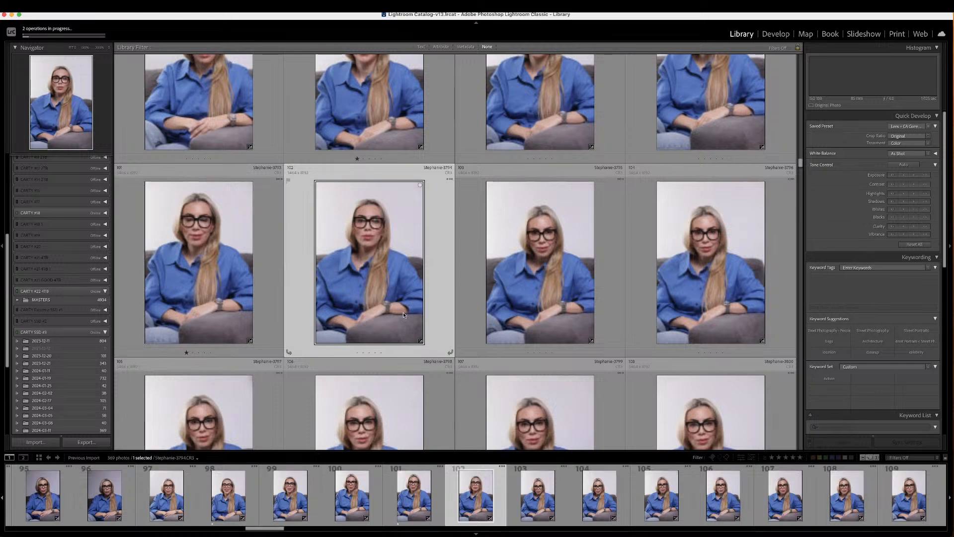
- Review the remaining blue-shirt portraits and mark the first black-turtleneck portrait at frame 118 with one star
scroll(403, 314, "down", 5)
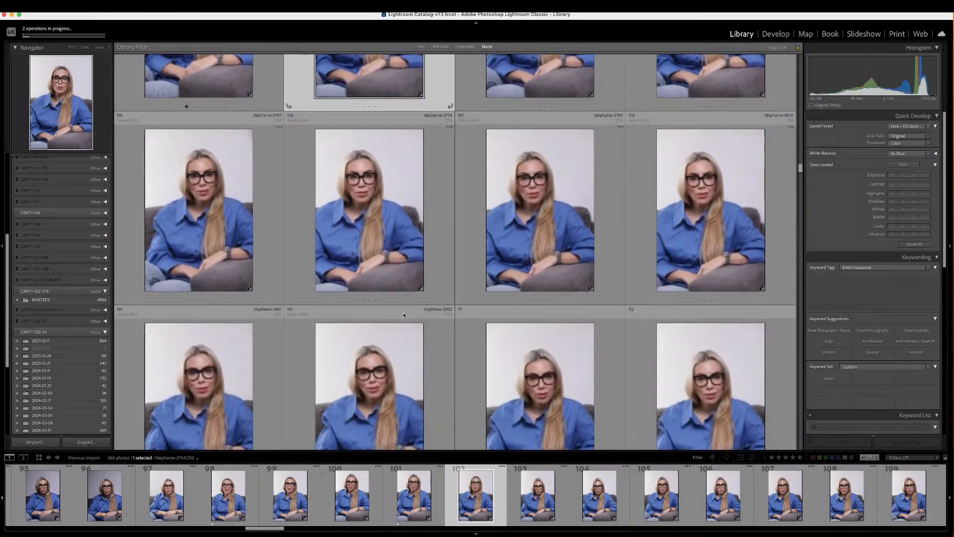
scroll(404, 314, "down", 3)
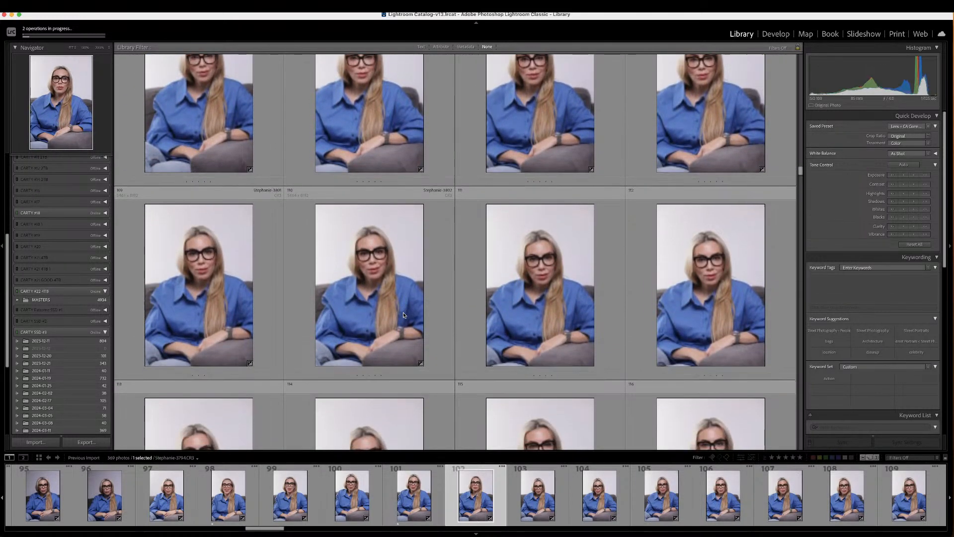
scroll(403, 315, "down", 1)
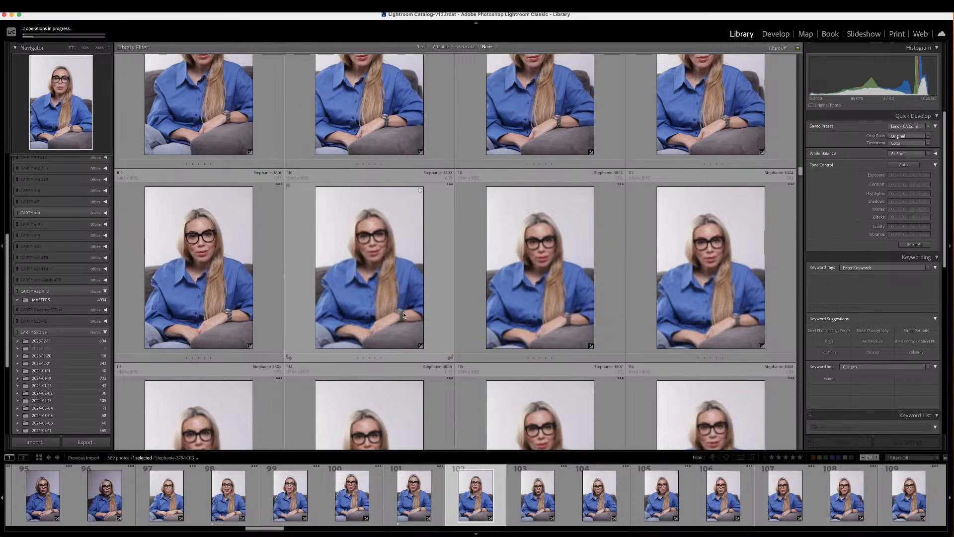
scroll(605, 362, "down", 3)
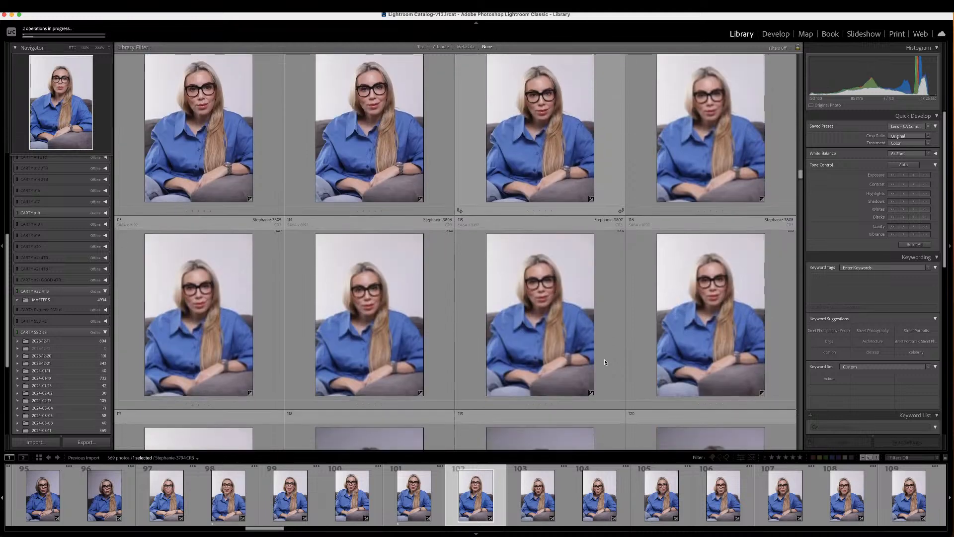
scroll(605, 362, "down", 3)
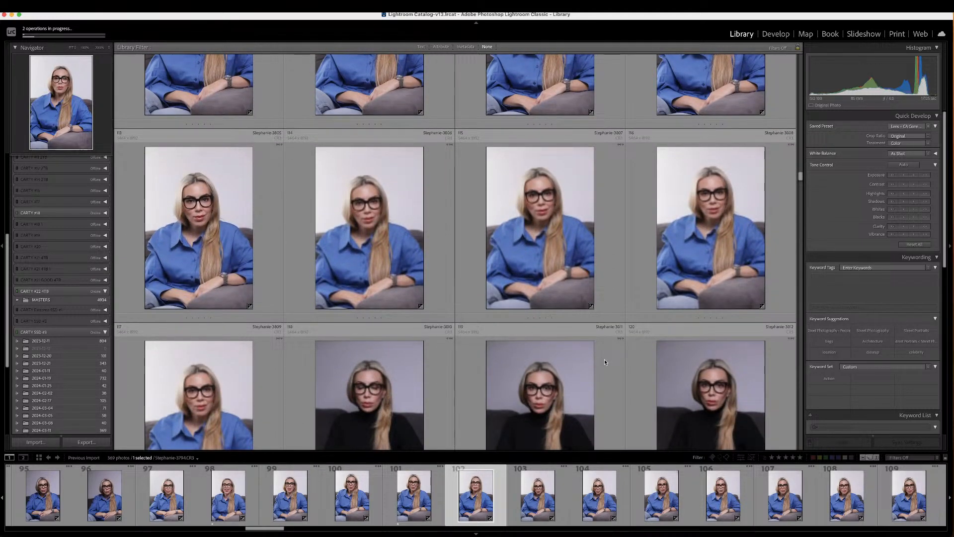
scroll(605, 362, "down", 4)
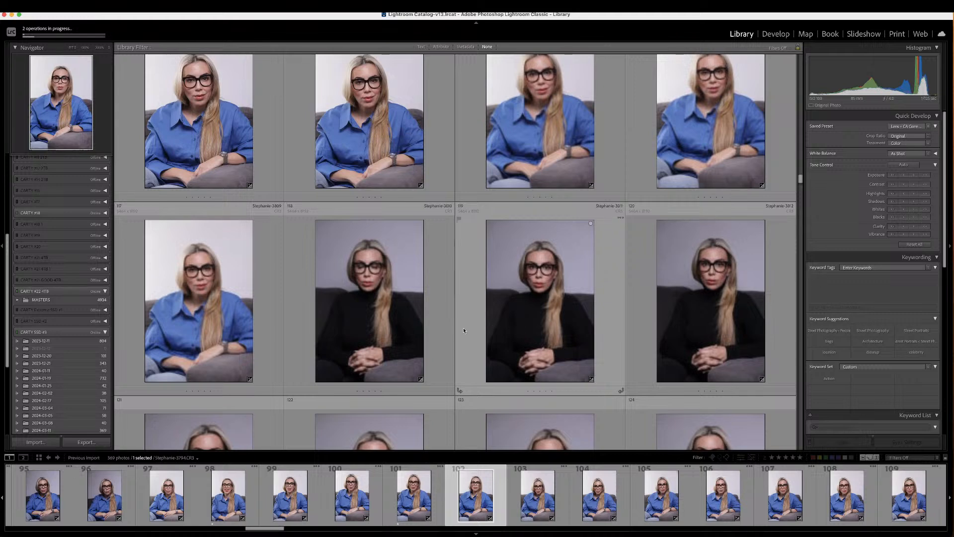
left_click(410, 319)
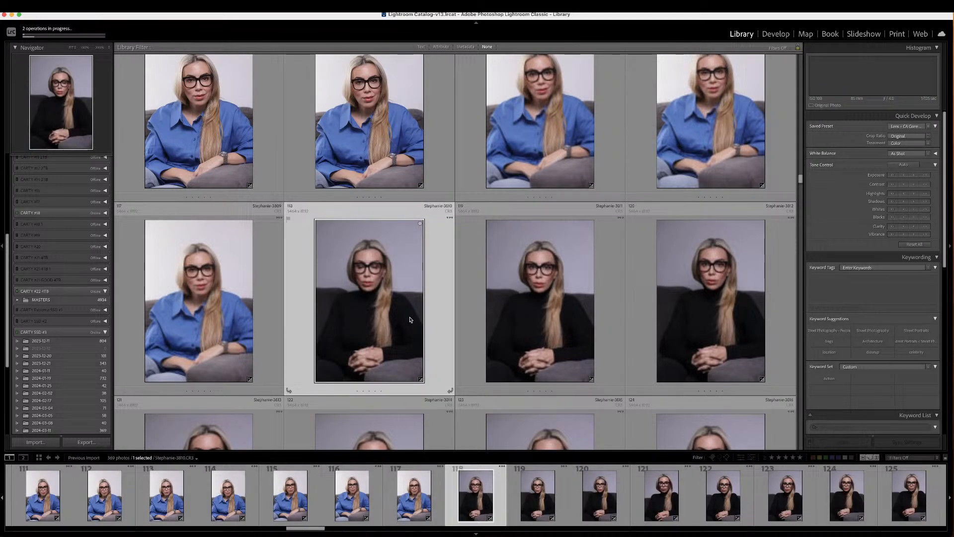
key("1")
- Compare the last blue-shirt portraits, frames 116 and 117, with the black-turtleneck portrait at frame 119 in the enlarged single-photo view
scroll(410, 319, "down", 3)
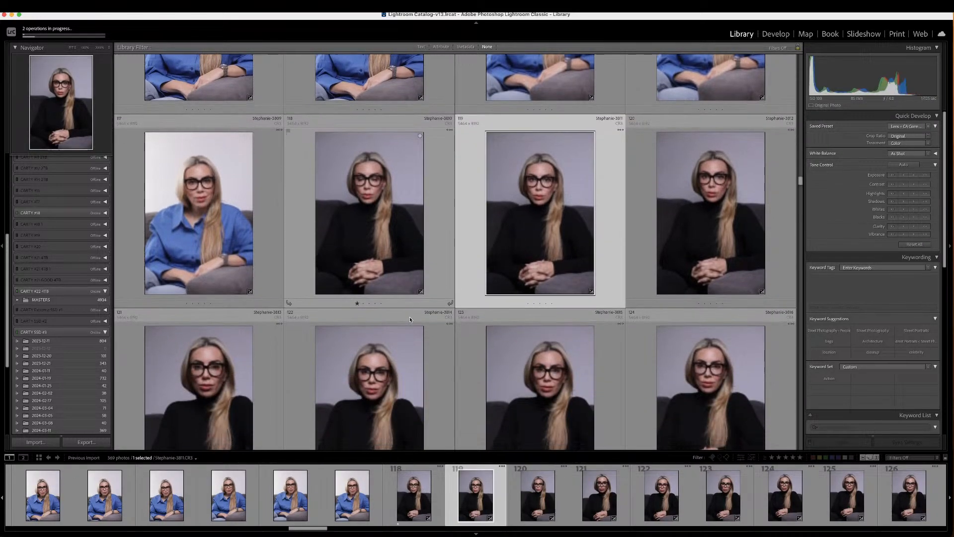
scroll(410, 319, "down", 3)
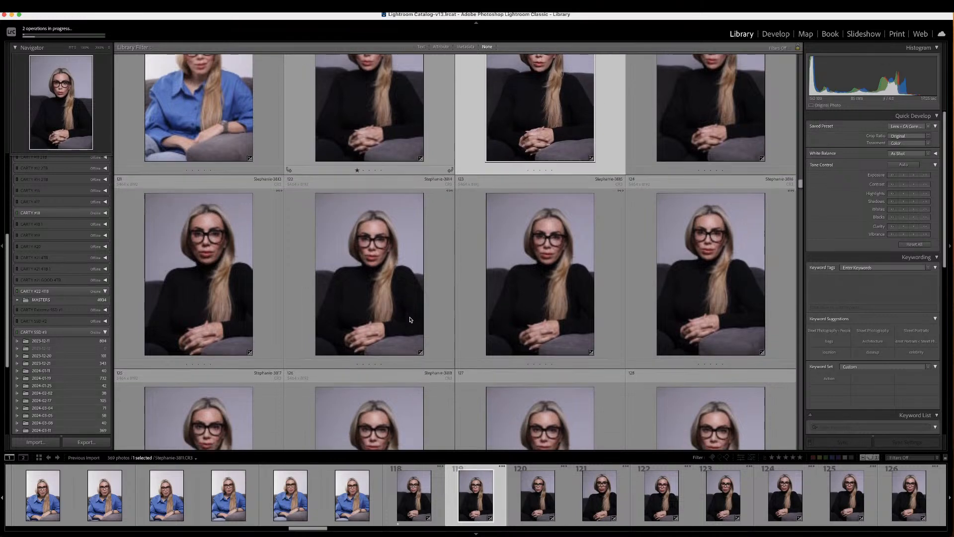
scroll(410, 320, "down", 3)
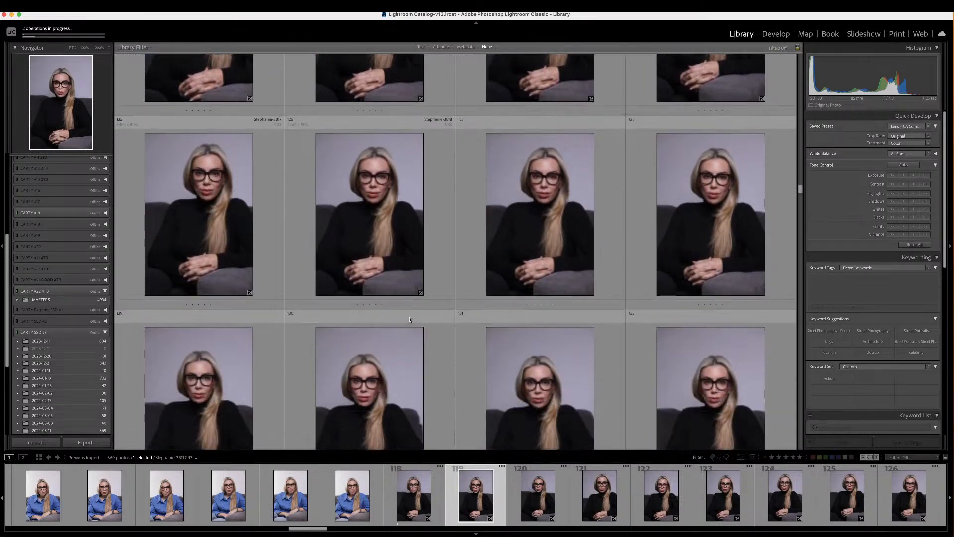
scroll(410, 319, "up", 9)
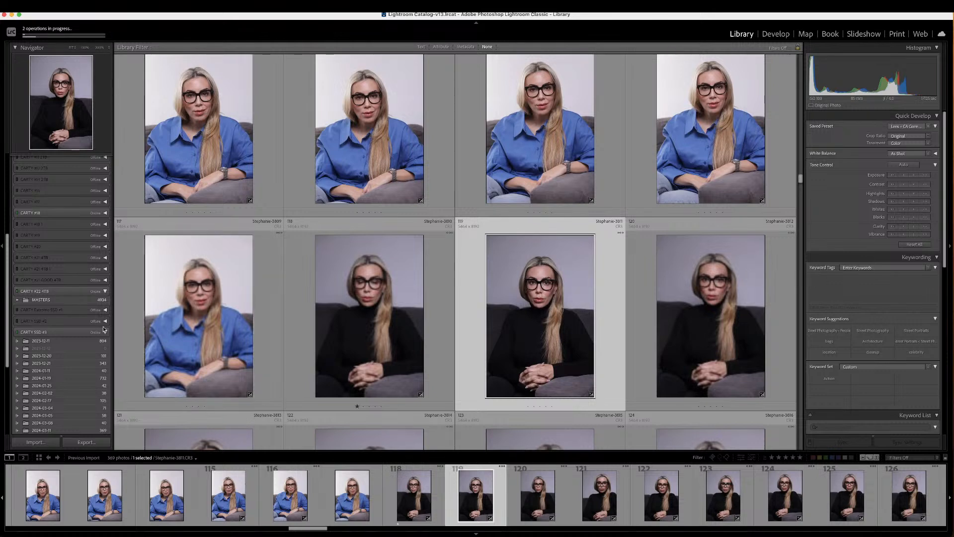
double_click(184, 305)
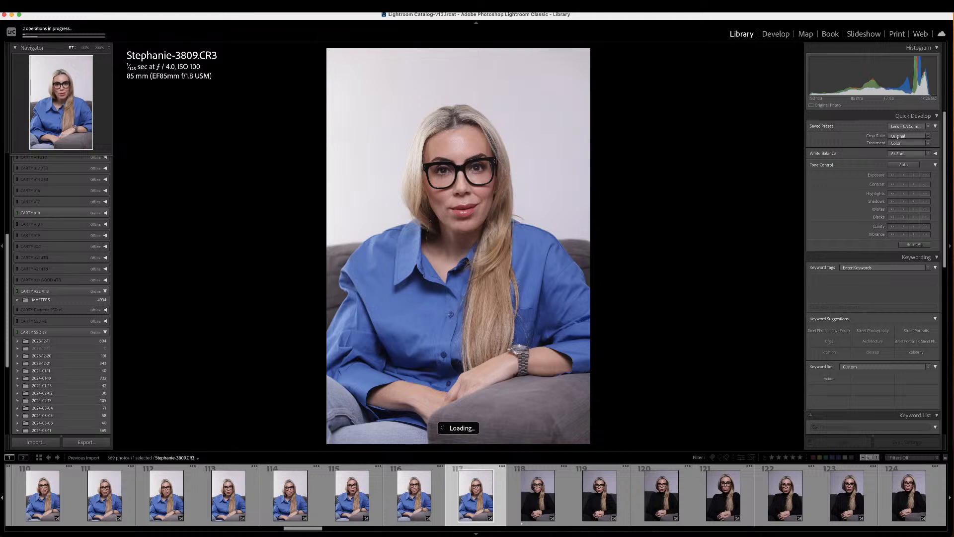
key("super+Tab")
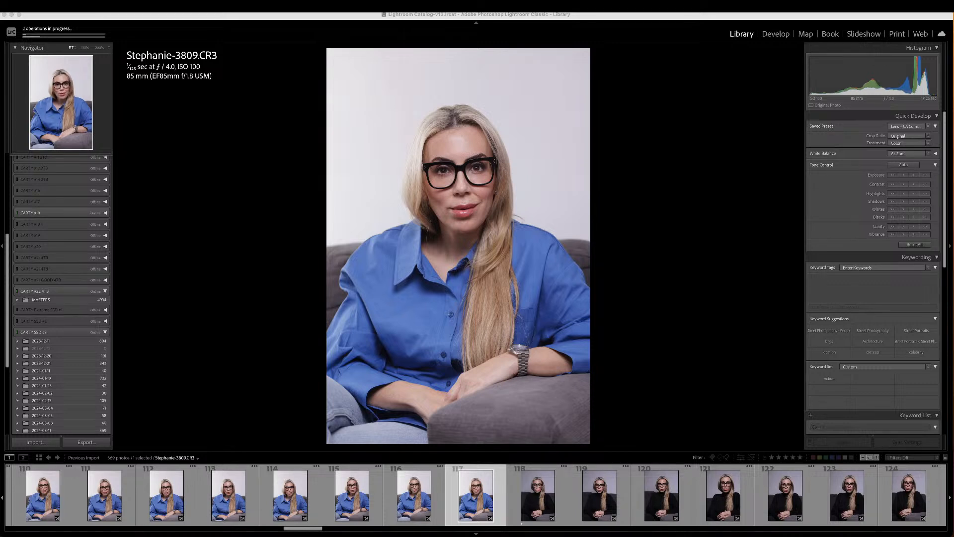
left_click(531, 495)
key("Right")
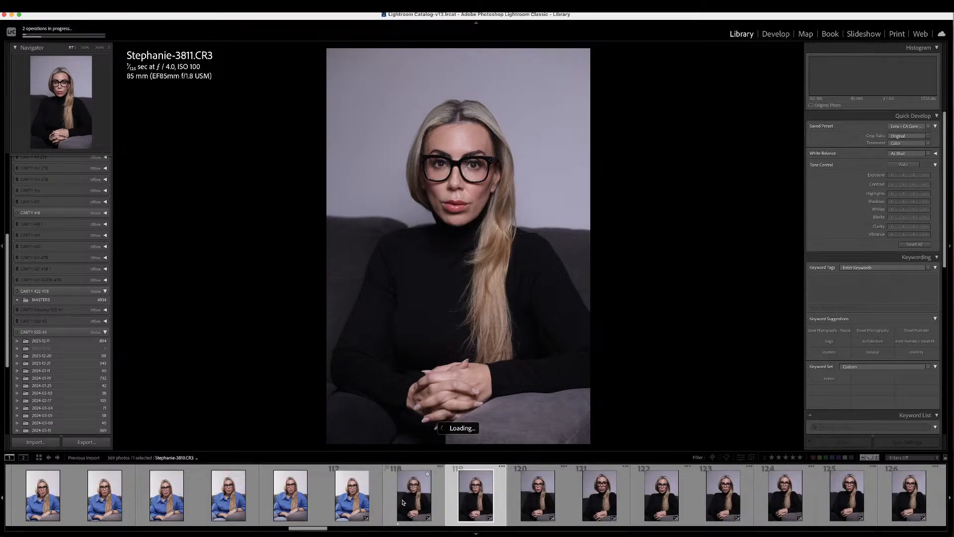
left_click(340, 500, "super")
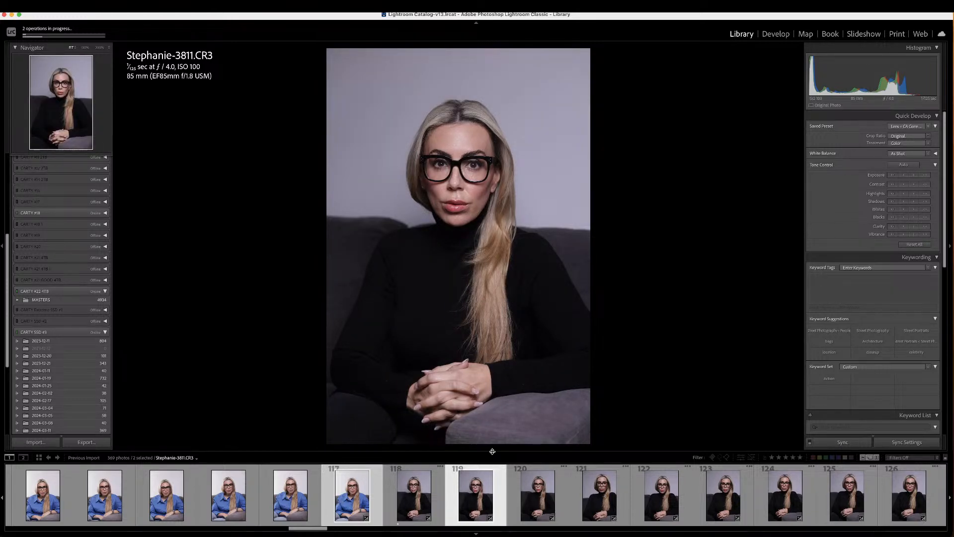
left_click(291, 497)
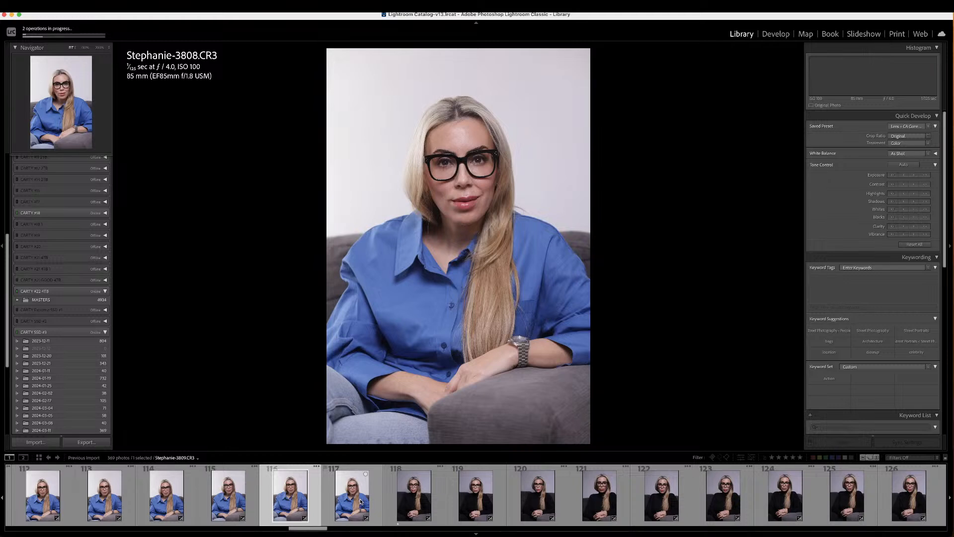
left_click(474, 507)
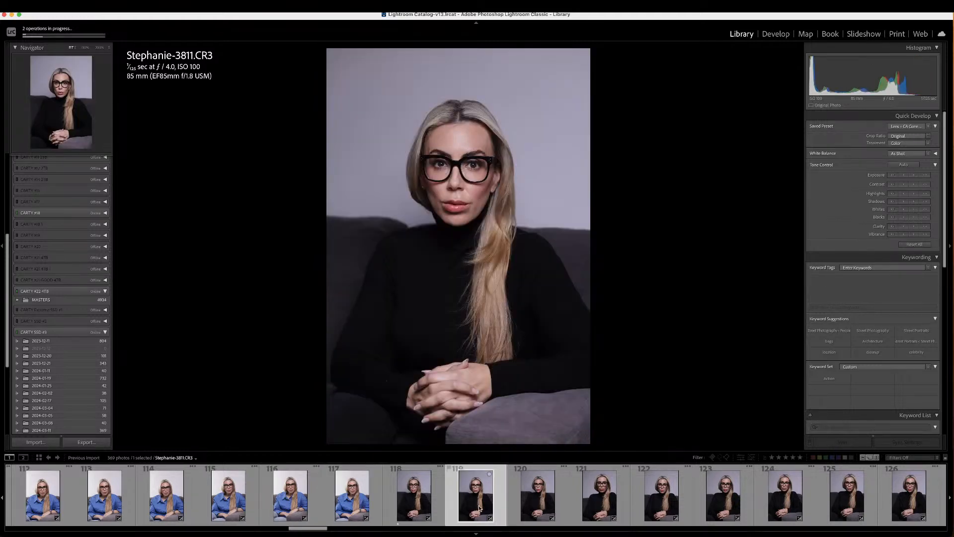
- Return to the thumbnail grid and review the vertical black-turtleneck portraits from frame 119 up to the first horizontal couch shots
key("g")
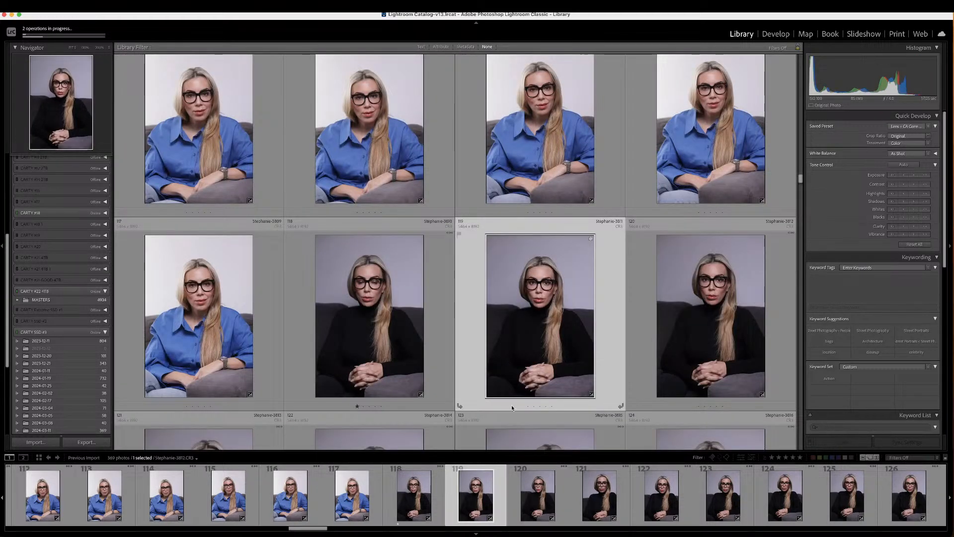
scroll(512, 408, "down", 5)
scroll(512, 408, "down", 5)
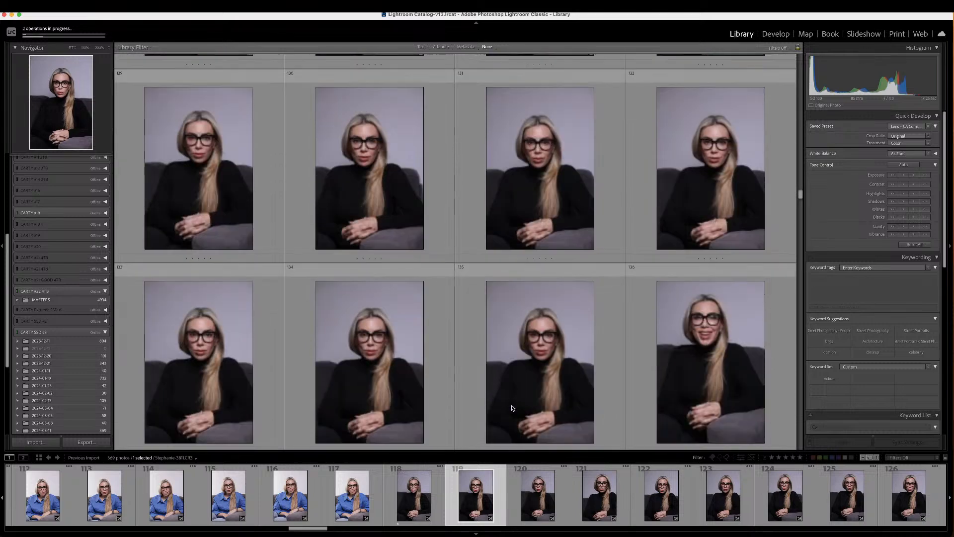
scroll(512, 408, "down", 3)
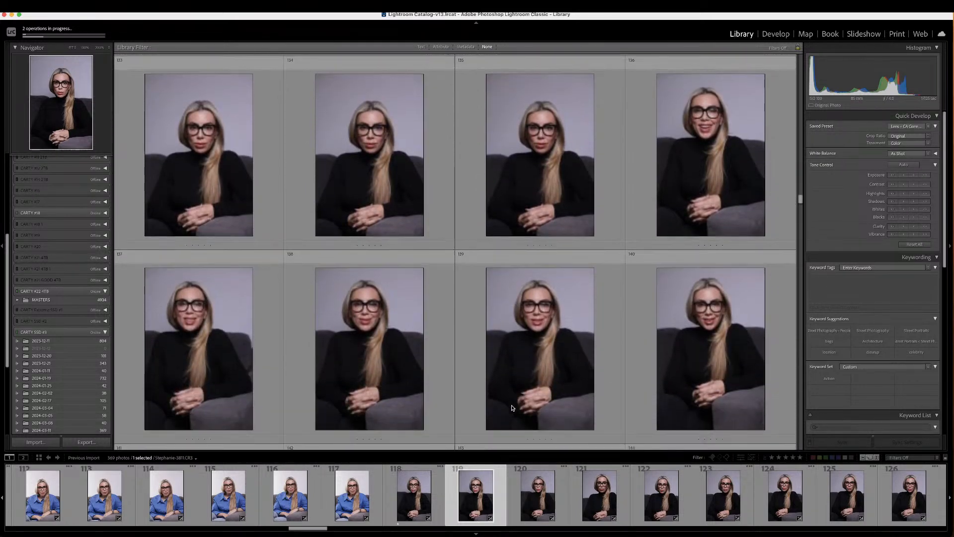
scroll(512, 407, "down", 3)
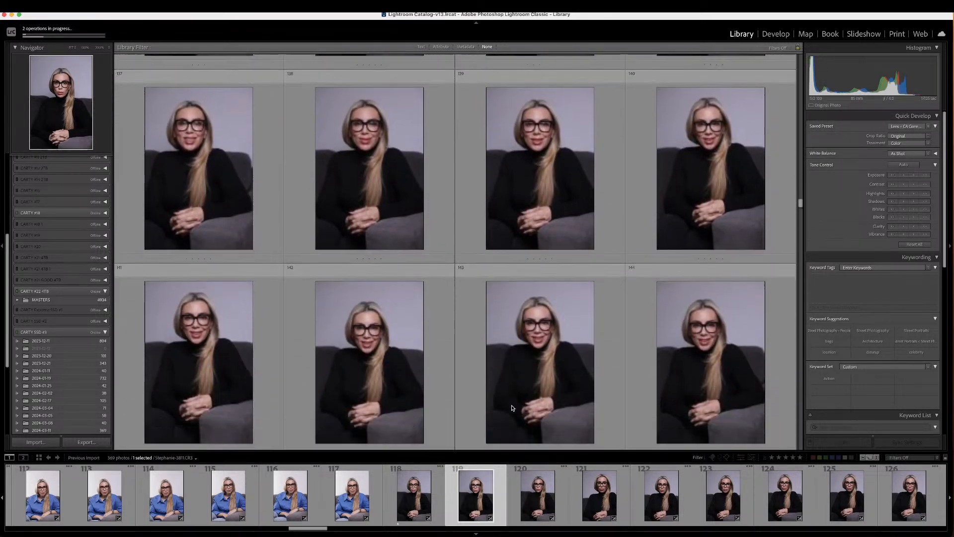
scroll(512, 408, "down", 3)
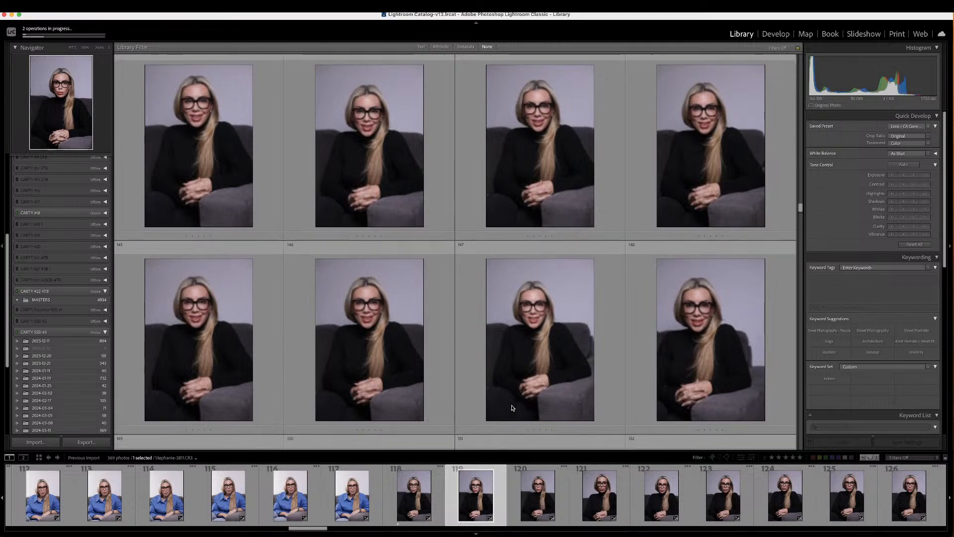
scroll(511, 408, "down", 4)
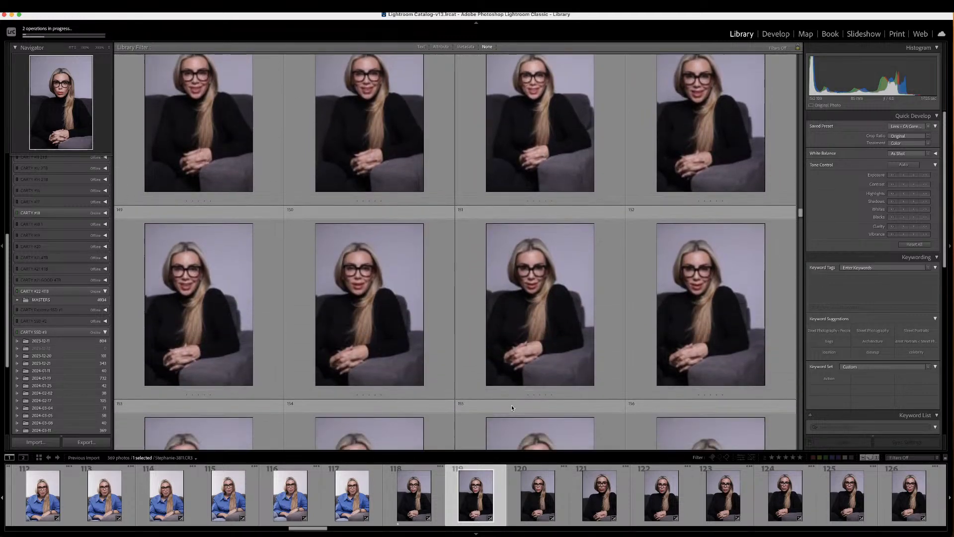
scroll(511, 407, "down", 4)
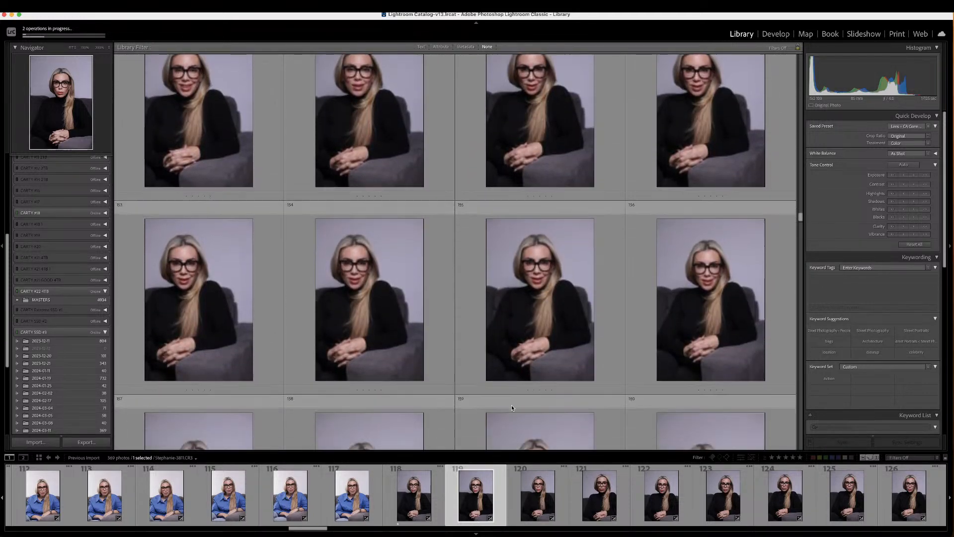
scroll(512, 408, "up", 4)
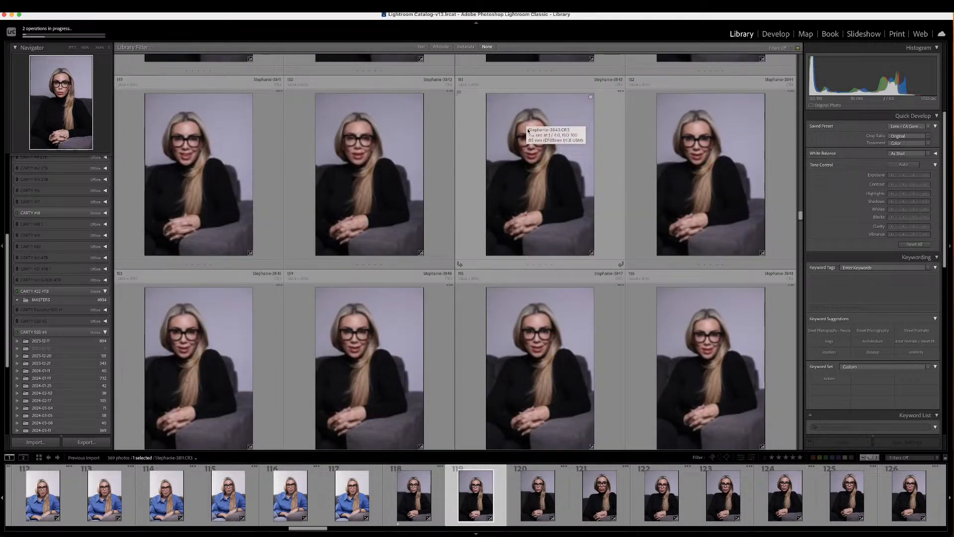
scroll(528, 246, "down", 8)
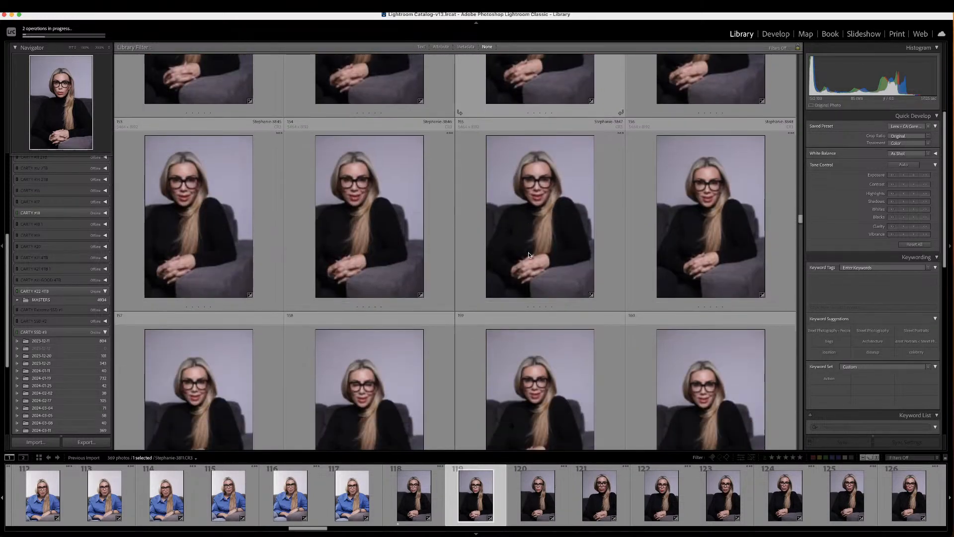
scroll(529, 252, "down", 5)
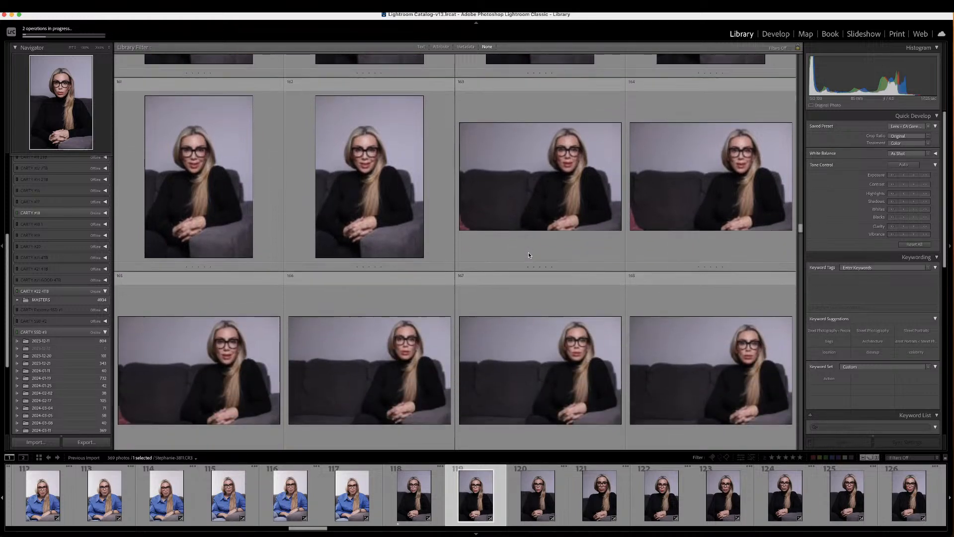
- Inspect the horizontal couch portraits at frames 163 and 166 in the enlarged single-photo view, returning to the grid
left_click(495, 176)
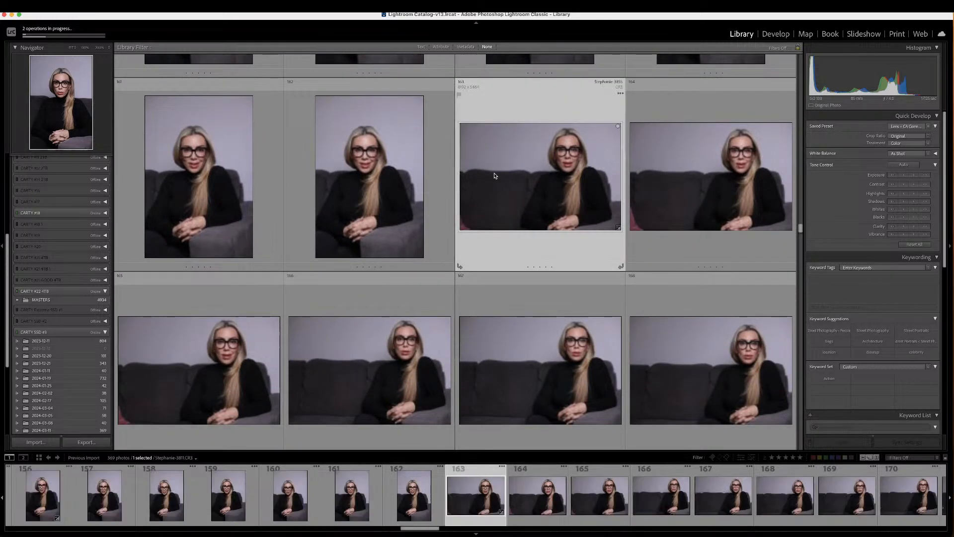
double_click(495, 176)
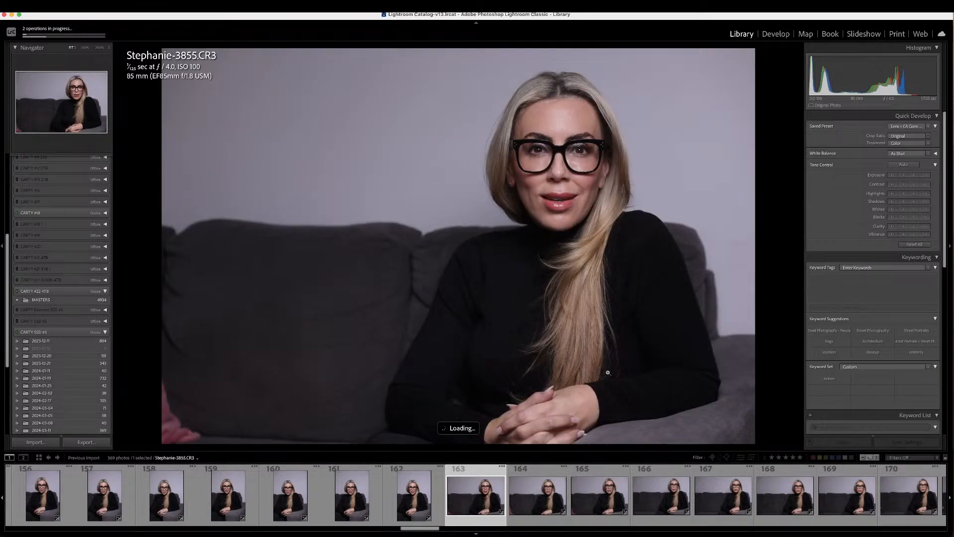
key("g")
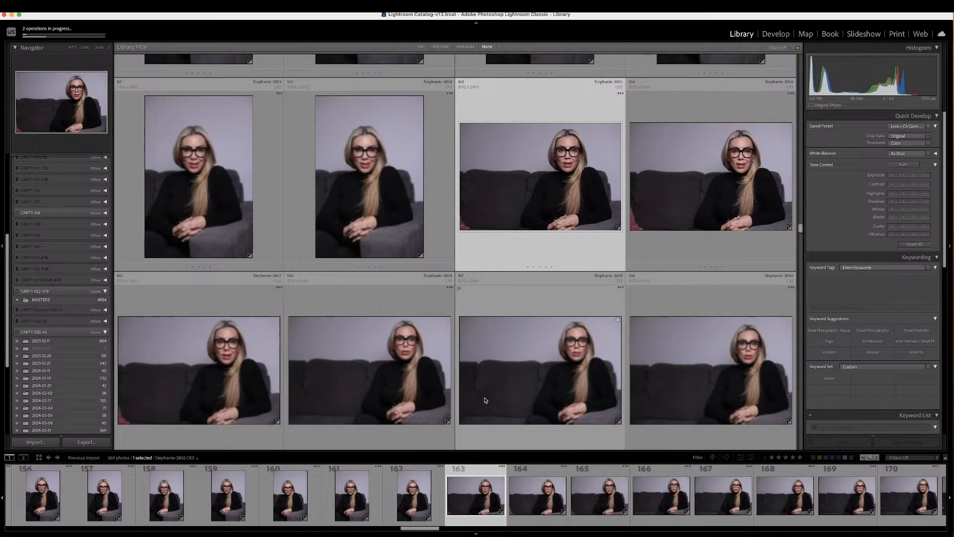
double_click(402, 379)
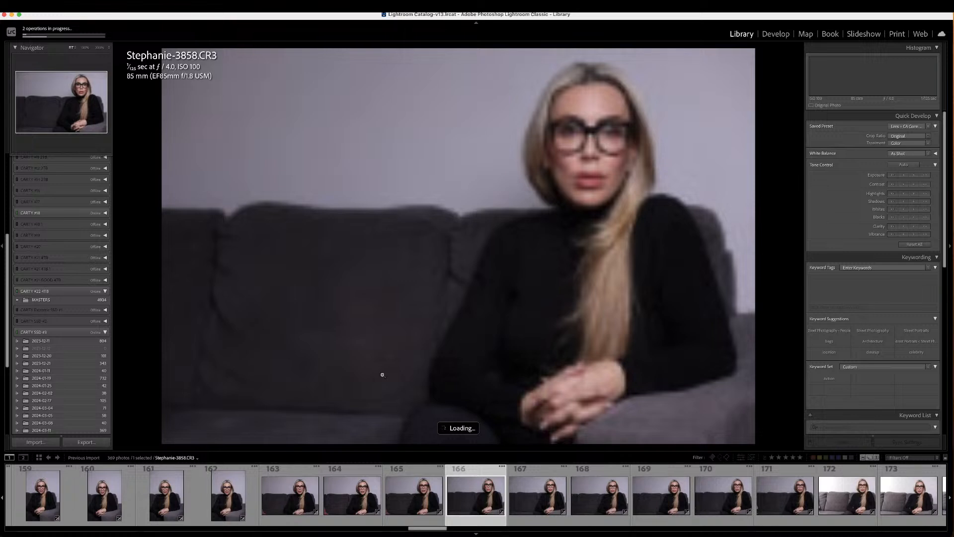
double_click(218, 386)
- Compare the dark horizontal portrait at frame 171 with the brighter one at frame 172 in the grid
scroll(337, 388, "down", 6)
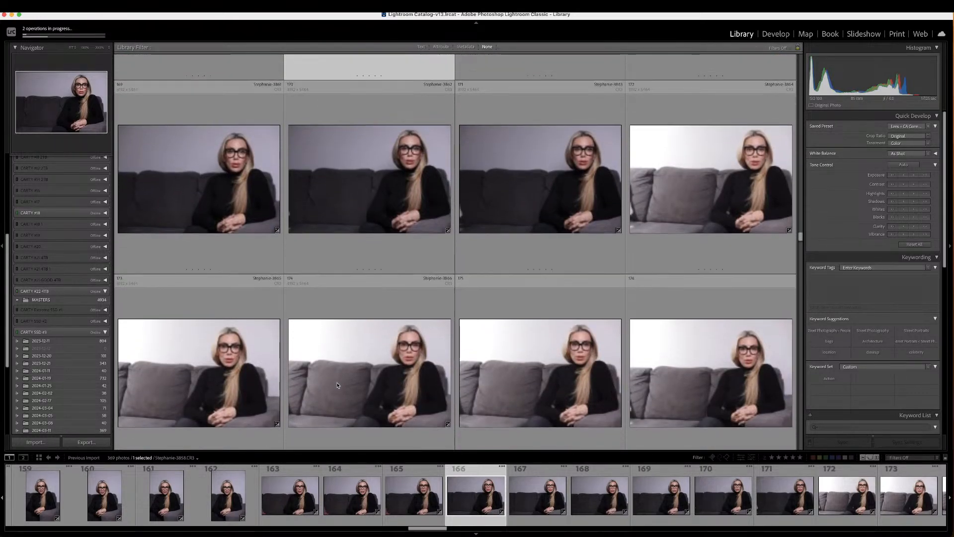
left_click(472, 218)
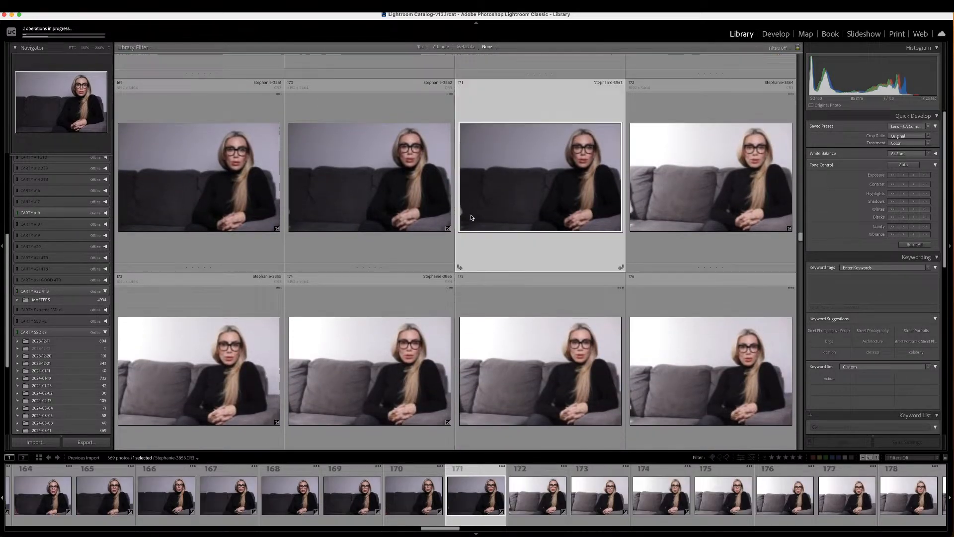
left_click(663, 184)
scroll(554, 233, "down", 1)
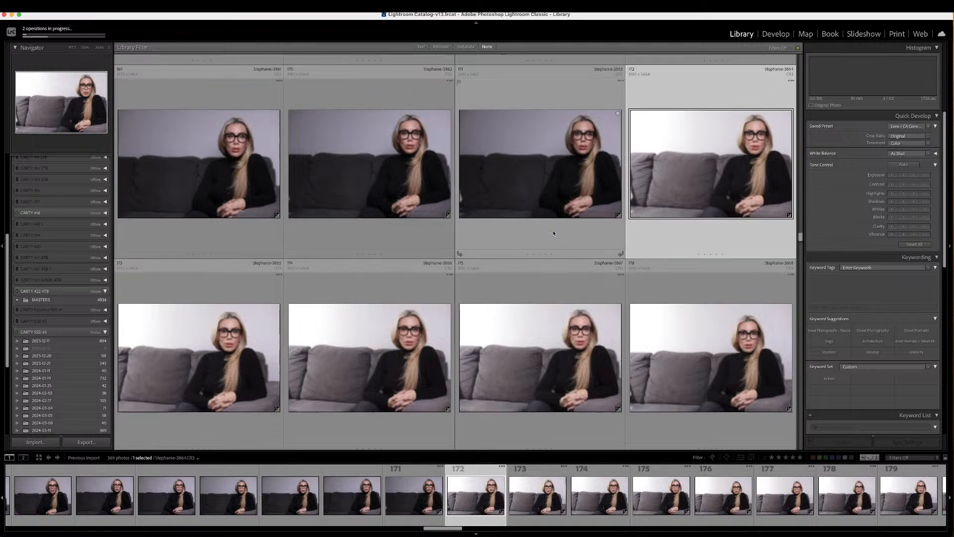
- Skim the bright-background portraits through to the darker vertical ones around frame 212, and go back to the horizontal shots at frame 177
scroll(554, 233, "down", 8)
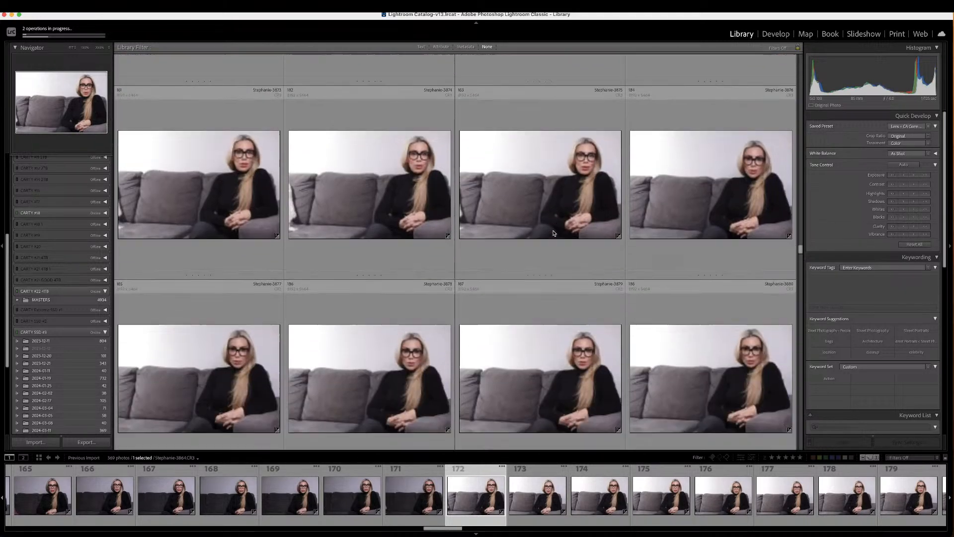
scroll(554, 233, "down", 5)
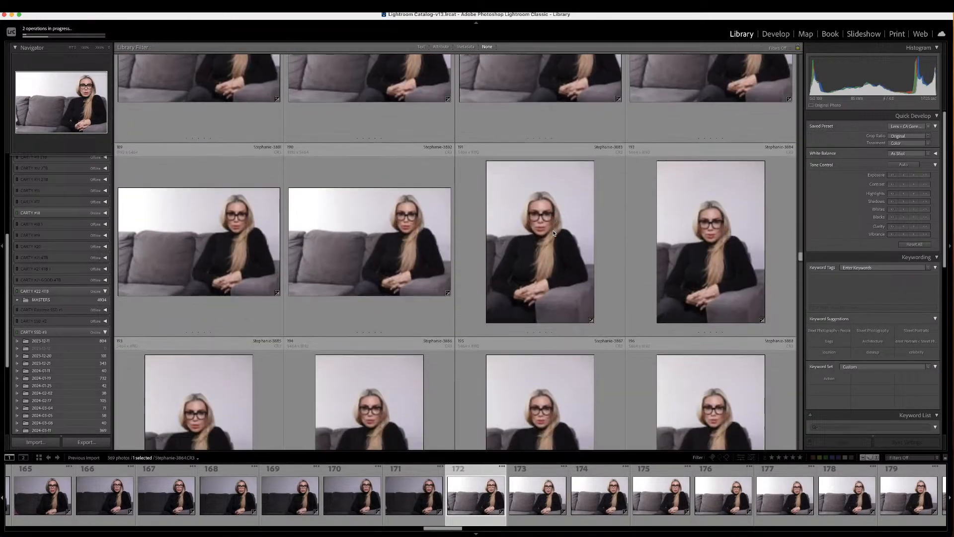
scroll(554, 233, "down", 4)
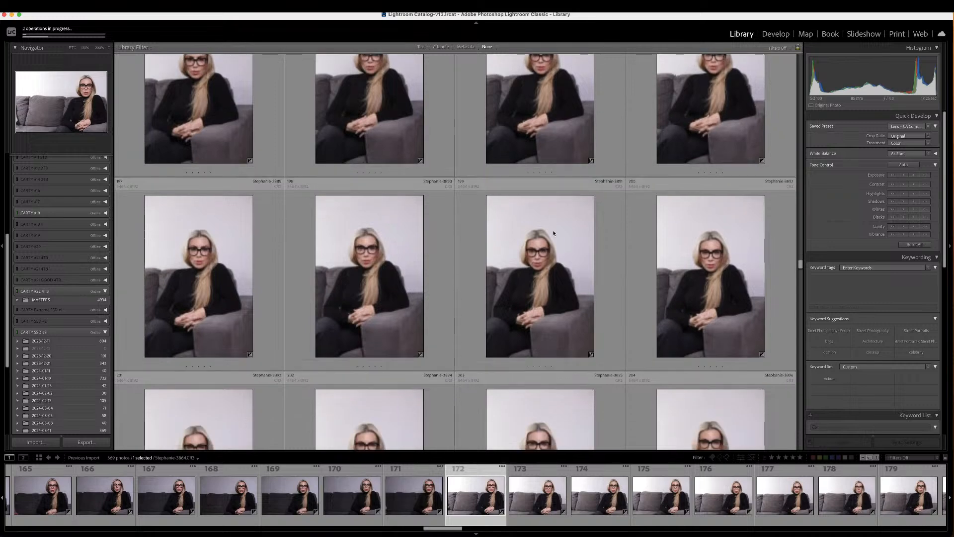
scroll(554, 233, "down", 6)
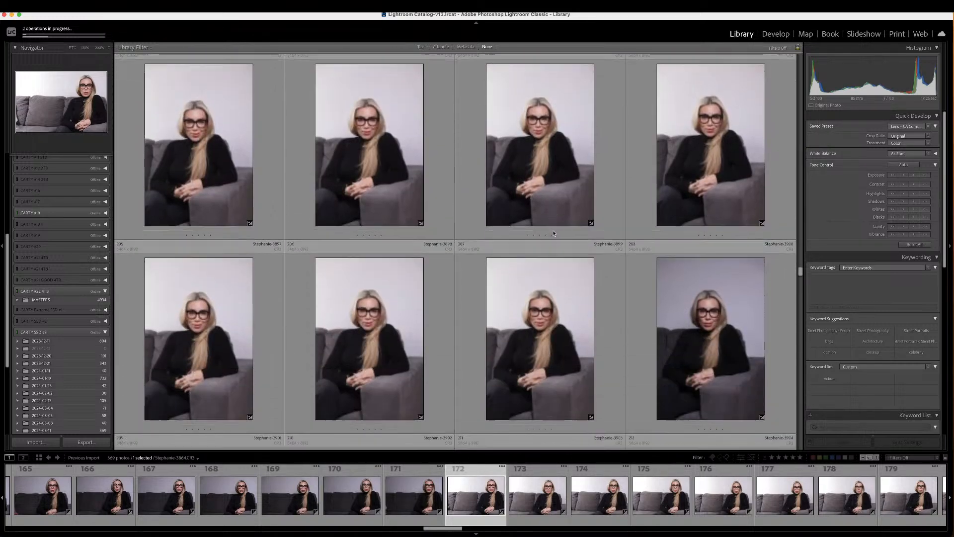
scroll(553, 233, "down", 4)
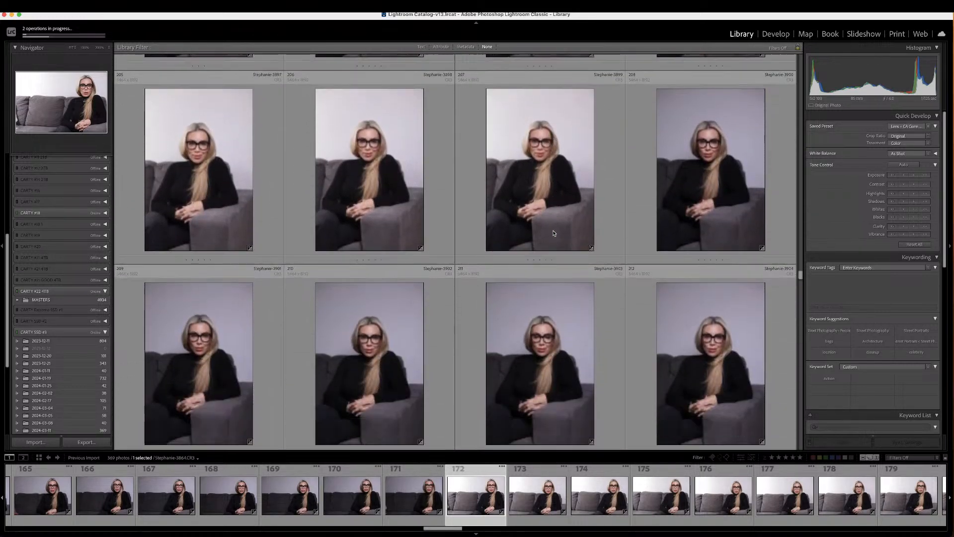
scroll(554, 233, "up", 4)
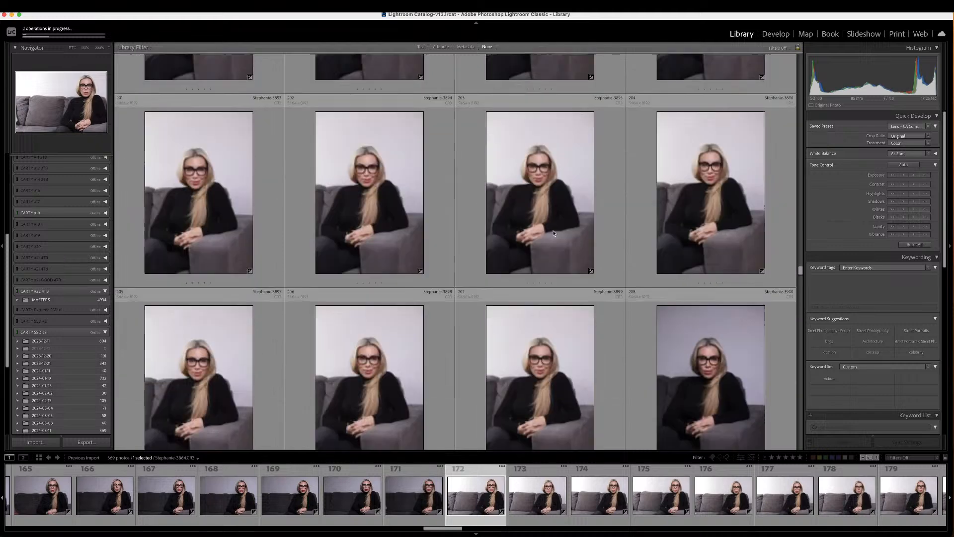
scroll(554, 233, "up", 10)
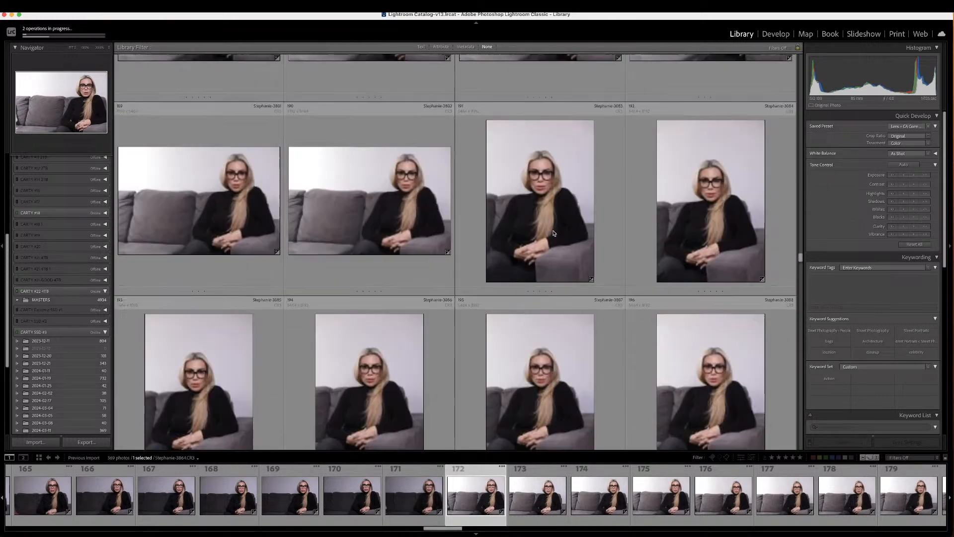
scroll(554, 234, "up", 4)
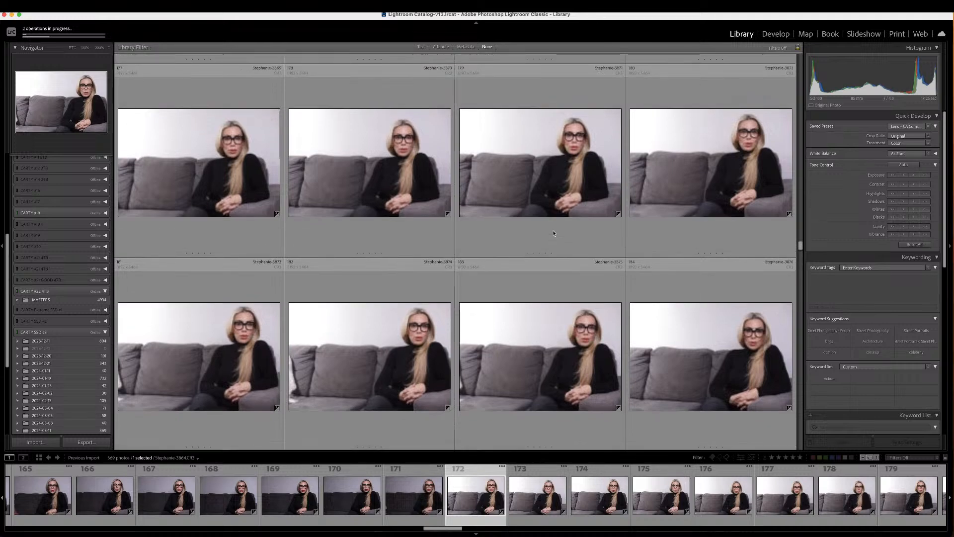
scroll(553, 233, "up", 1)
- Review the portraits again from frame 177 through the vertical shots, up to the front-facing poses starting at frame 218
scroll(553, 233, "down", 4)
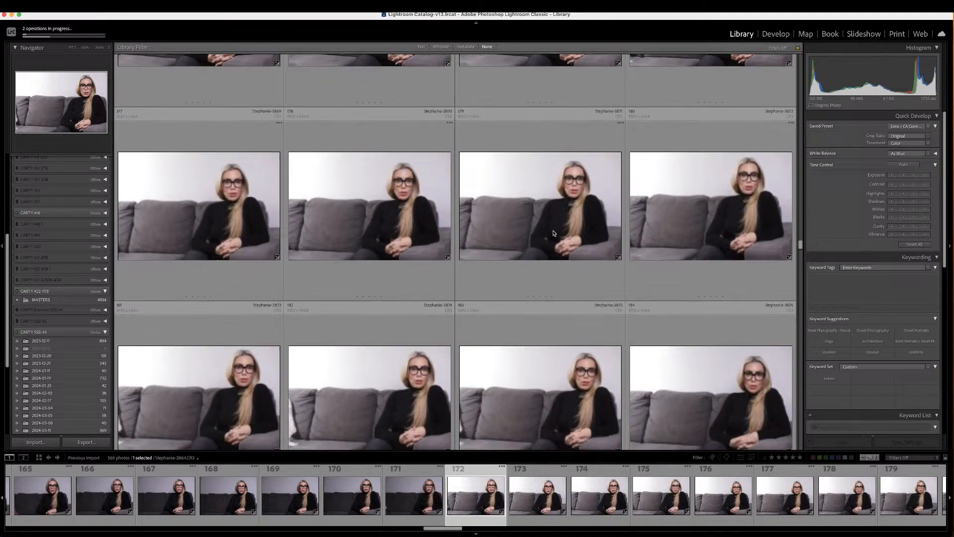
scroll(553, 233, "down", 8)
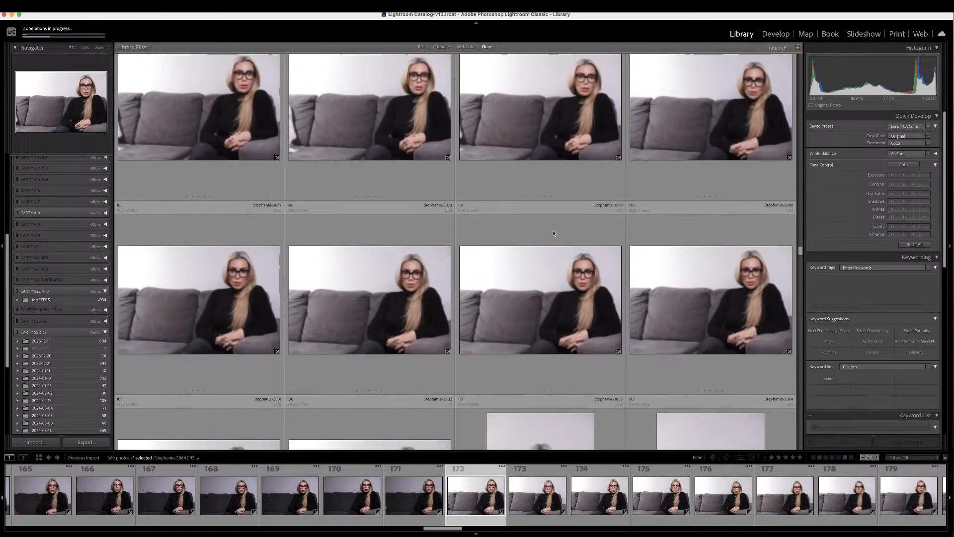
scroll(553, 233, "down", 8)
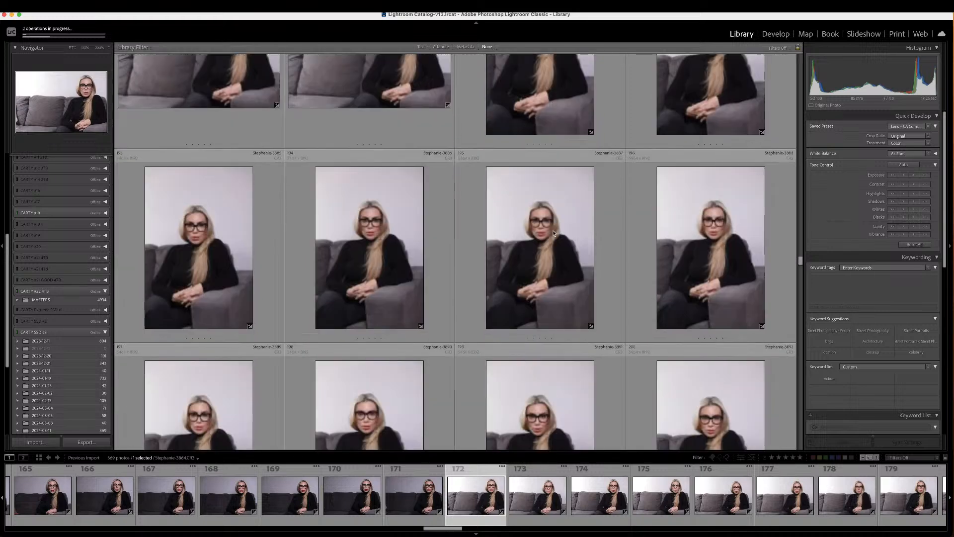
scroll(554, 233, "down", 8)
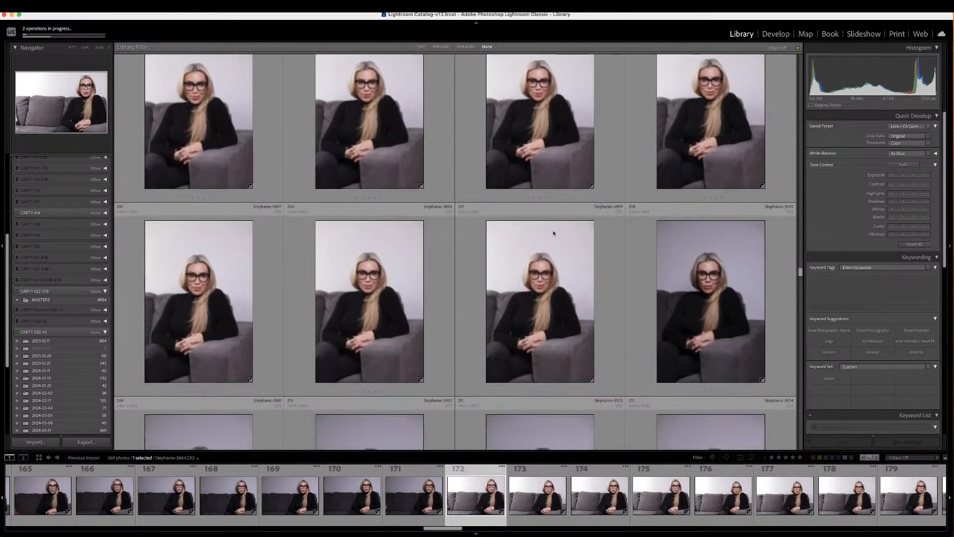
scroll(554, 233, "down", 3)
scroll(554, 233, "down", 5)
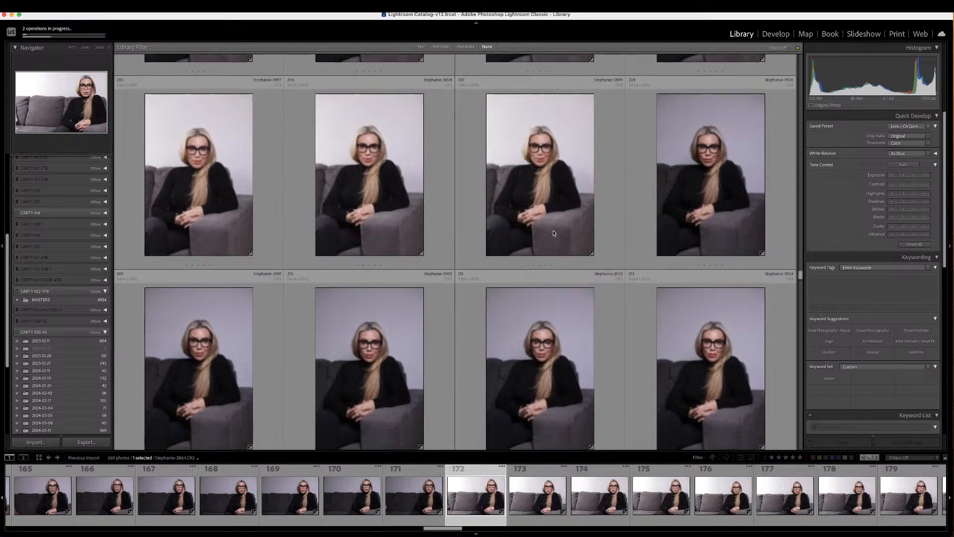
scroll(553, 233, "down", 3)
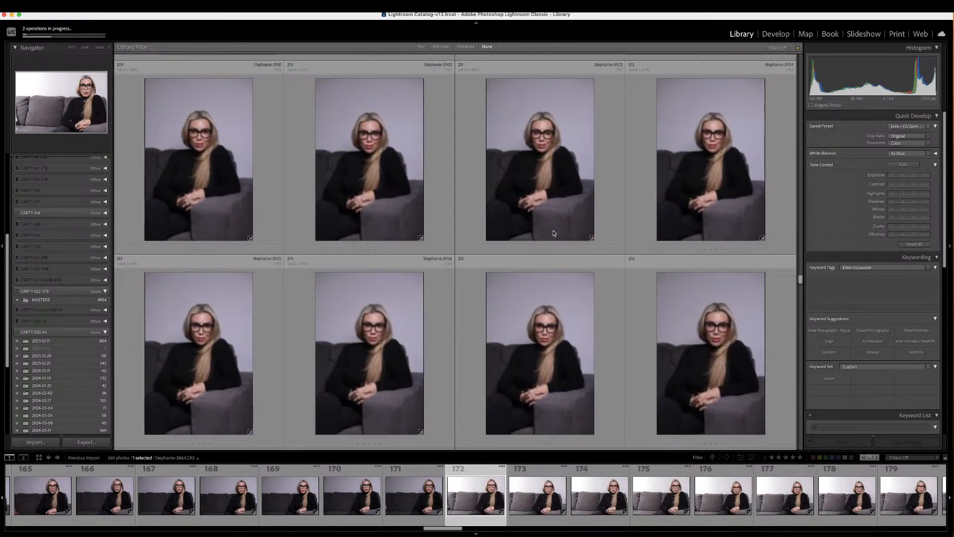
scroll(553, 233, "down", 5)
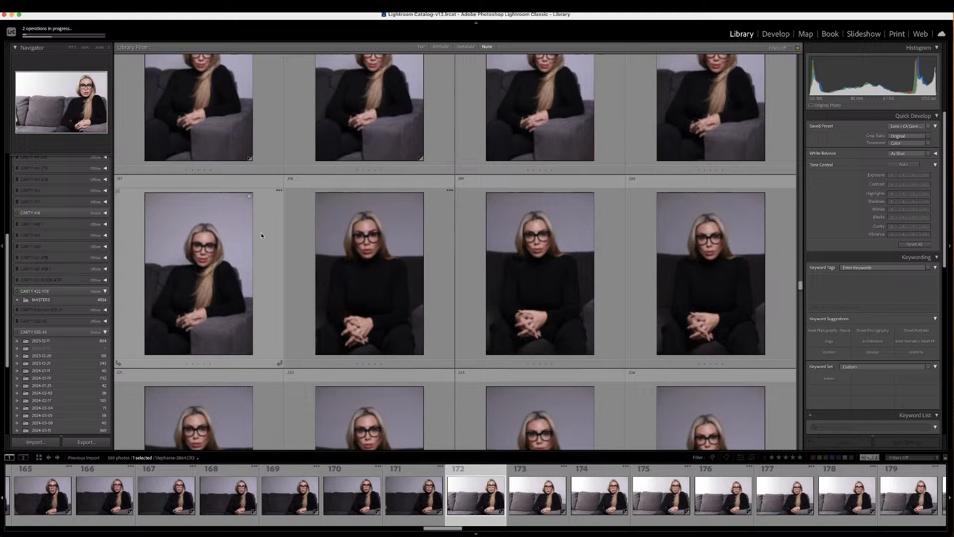
- Compare the angled portrait at frame 217 with the front-facing portraits at frames 218 and 220 in the enlarged single-photo view
left_click(219, 253)
double_click(200, 265)
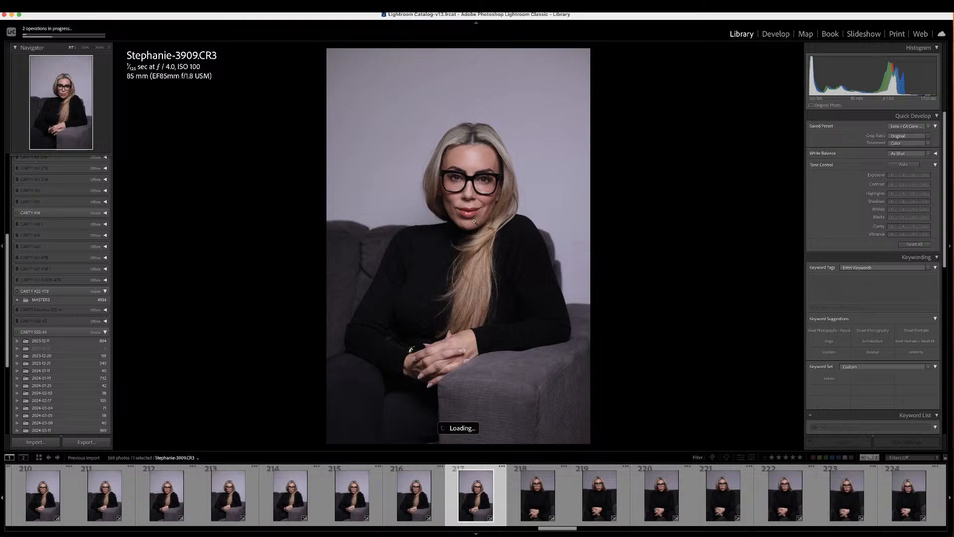
key("Right")
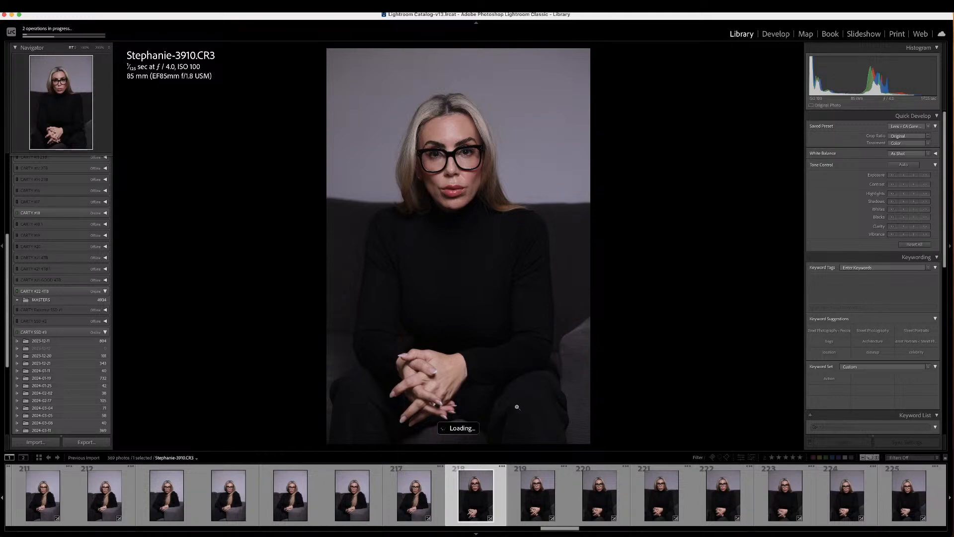
left_click(600, 498)
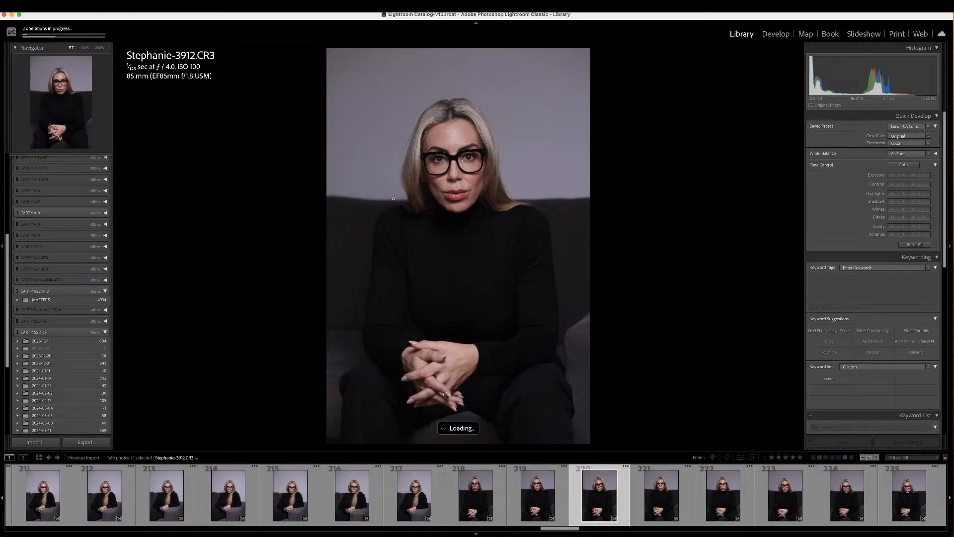
- Skim the front-facing portraits in the grid and examine the brighter seated portrait at frame 234 in the enlarged single-photo view
key("g")
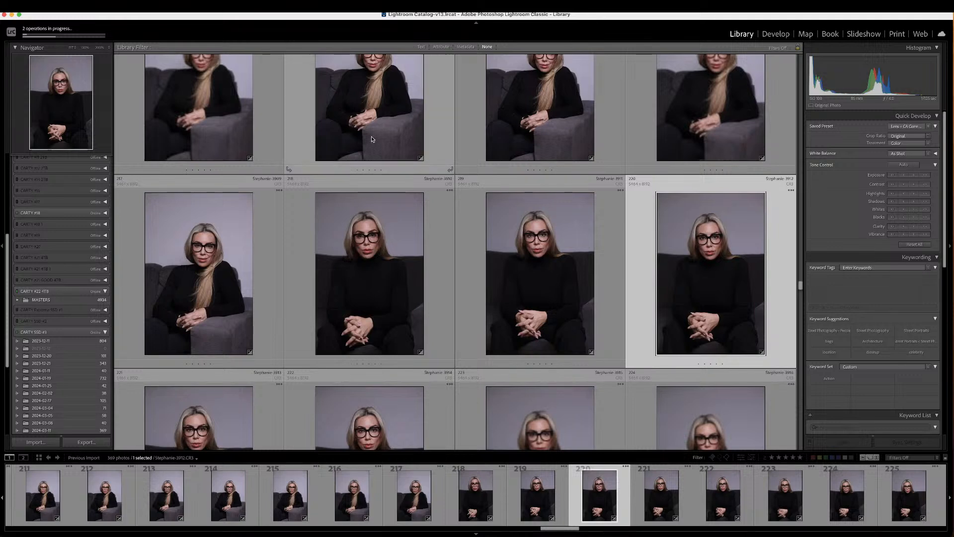
scroll(371, 139, "down", 6)
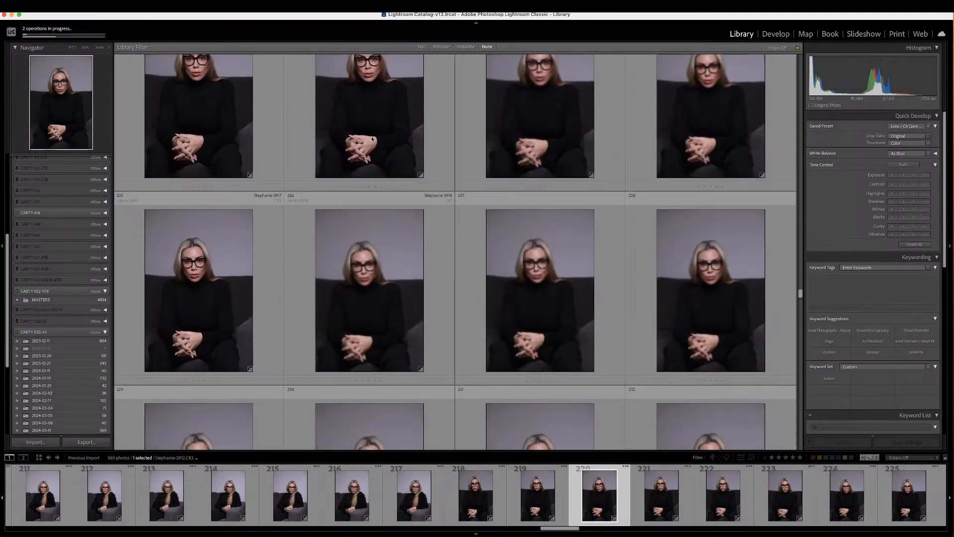
scroll(372, 139, "down", 5)
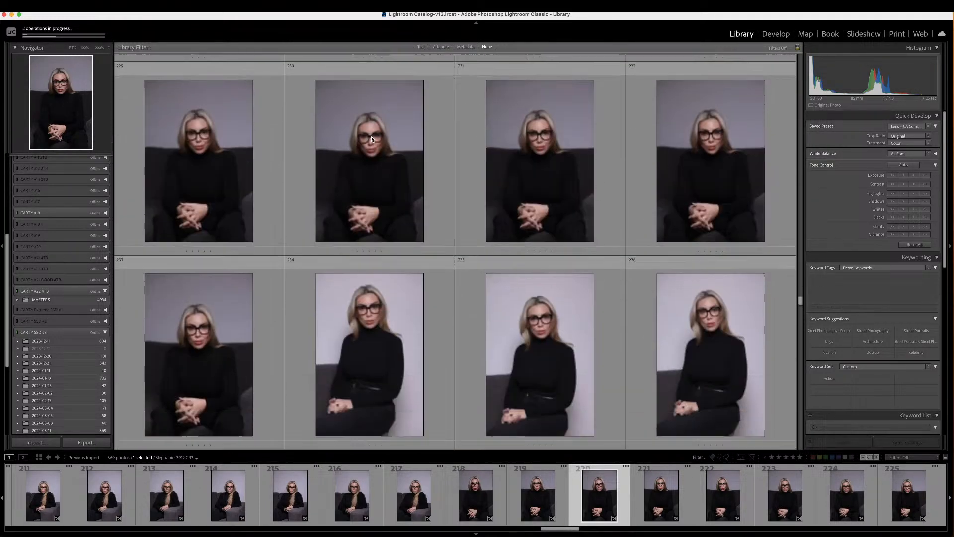
left_click(355, 301)
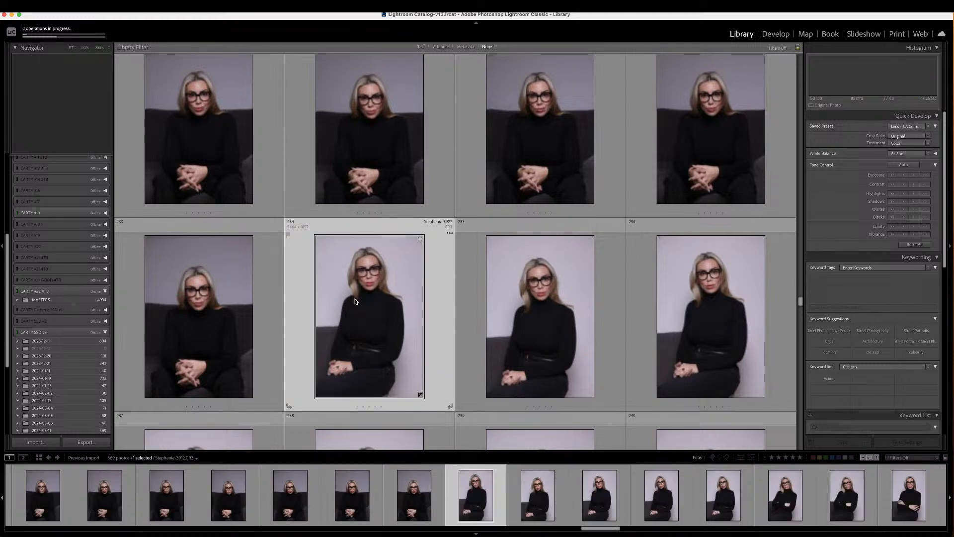
double_click(356, 301)
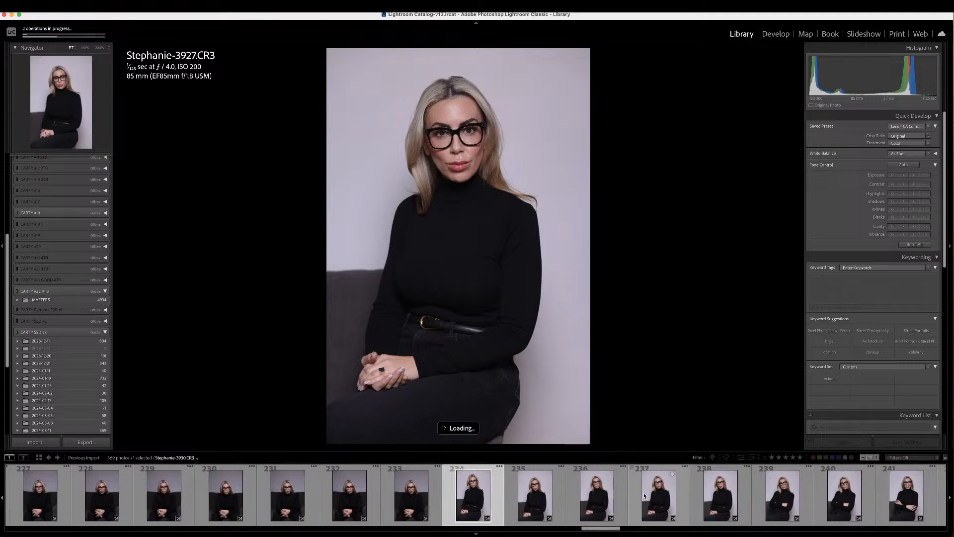
scroll(567, 493, "down", 3)
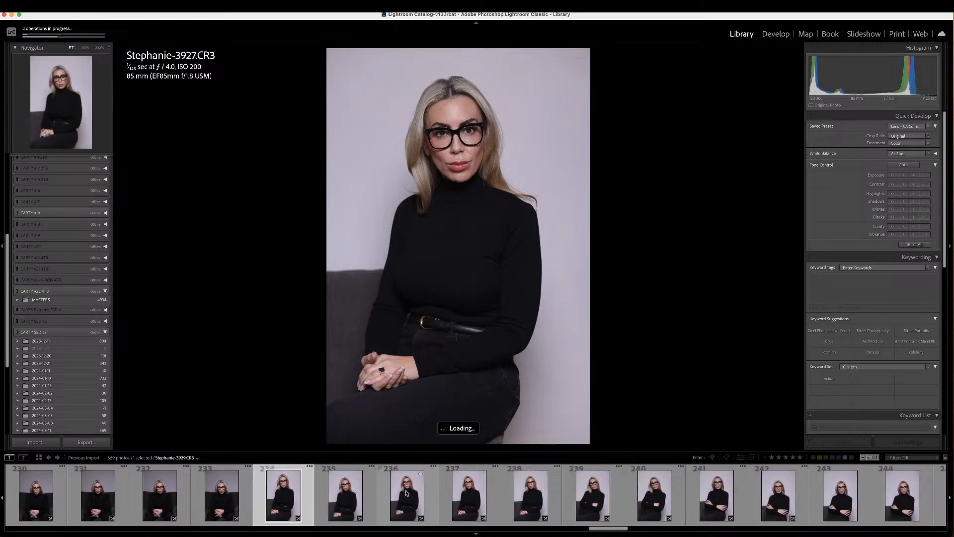
key("g")
scroll(485, 311, "down", 3)
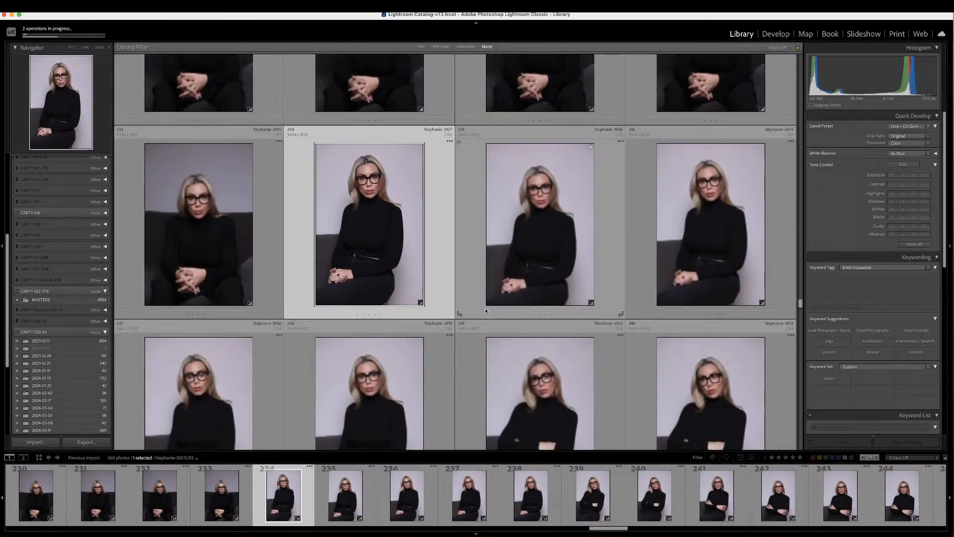
- Go back to the blue-shirt portraits in the grid and give frames 31 and 32 a one-star rating each
scroll(485, 311, "up", 20)
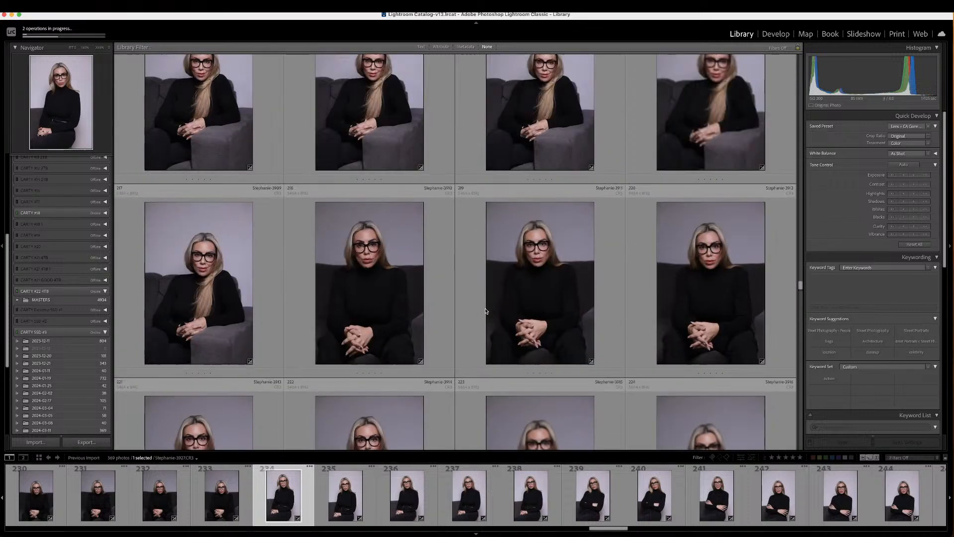
scroll(486, 311, "up", 20)
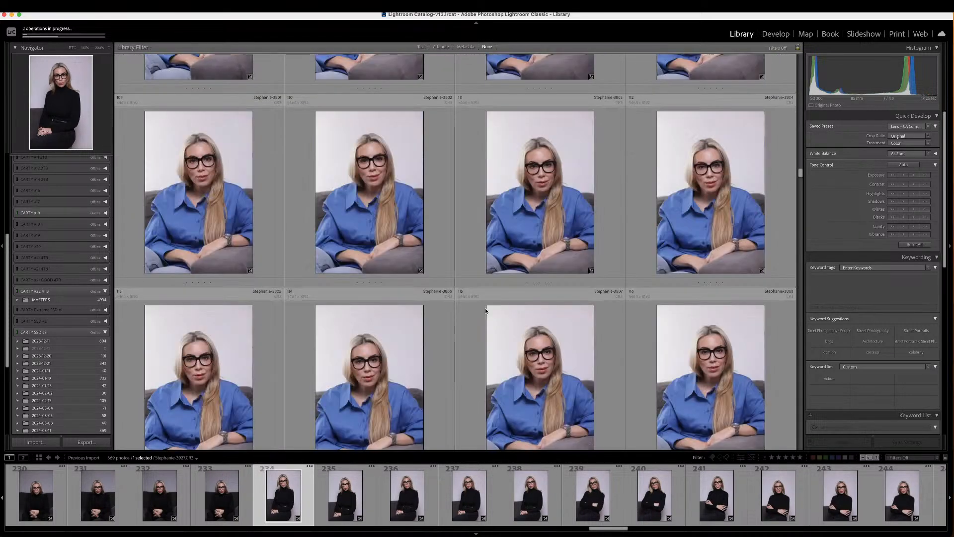
scroll(486, 311, "up", 10)
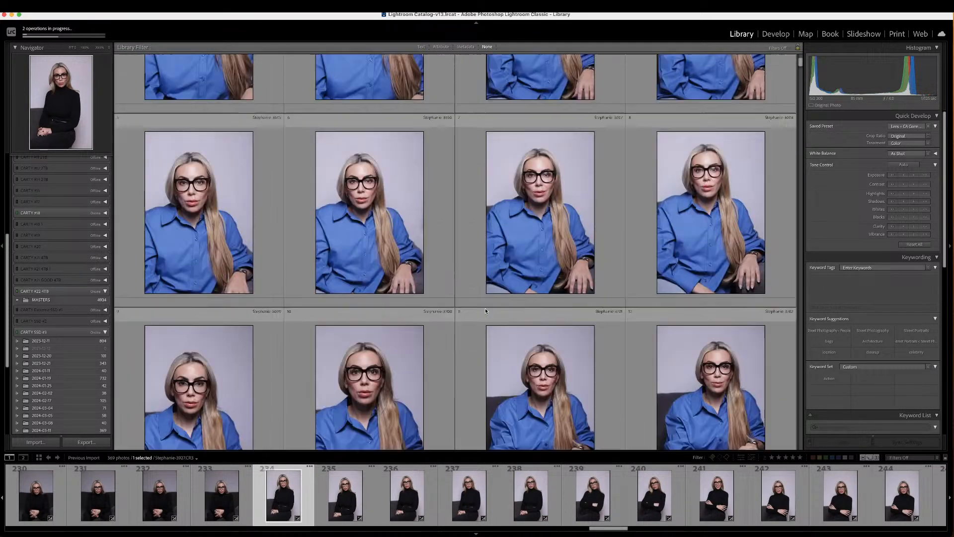
scroll(485, 310, "down", 5)
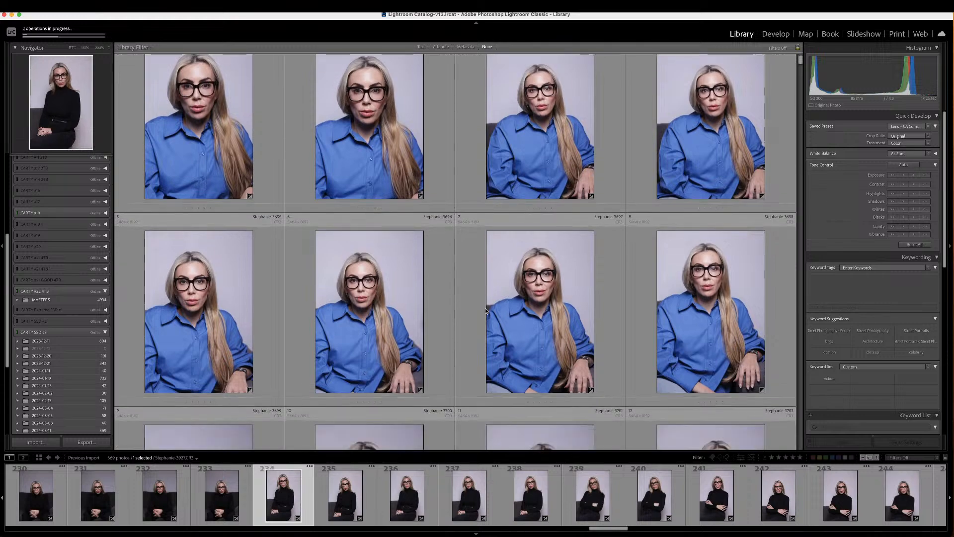
scroll(485, 310, "down", 6)
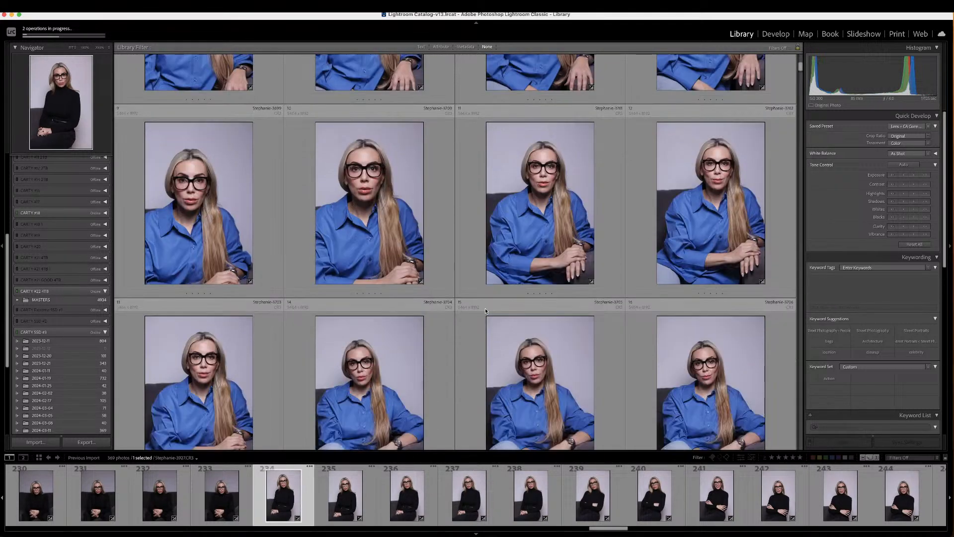
scroll(485, 311, "down", 7)
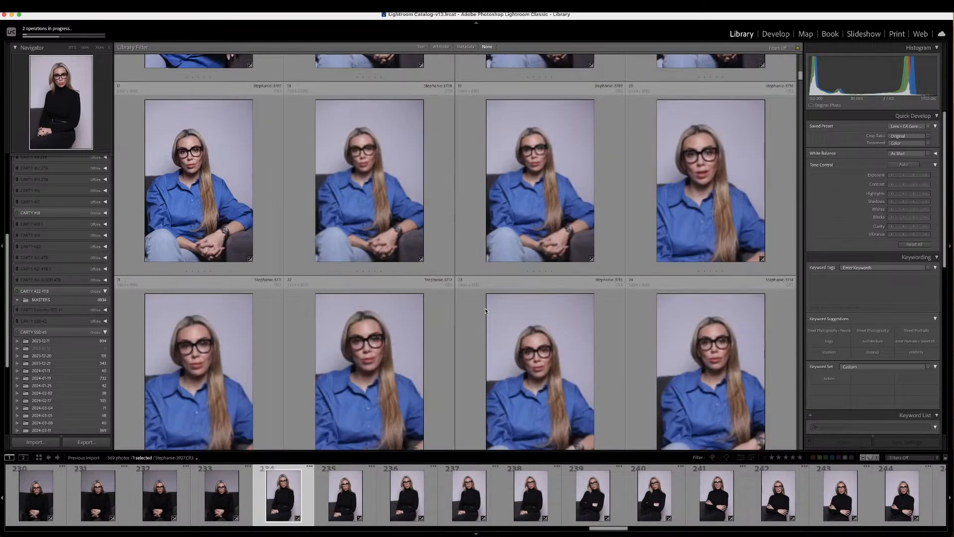
scroll(485, 310, "down", 6)
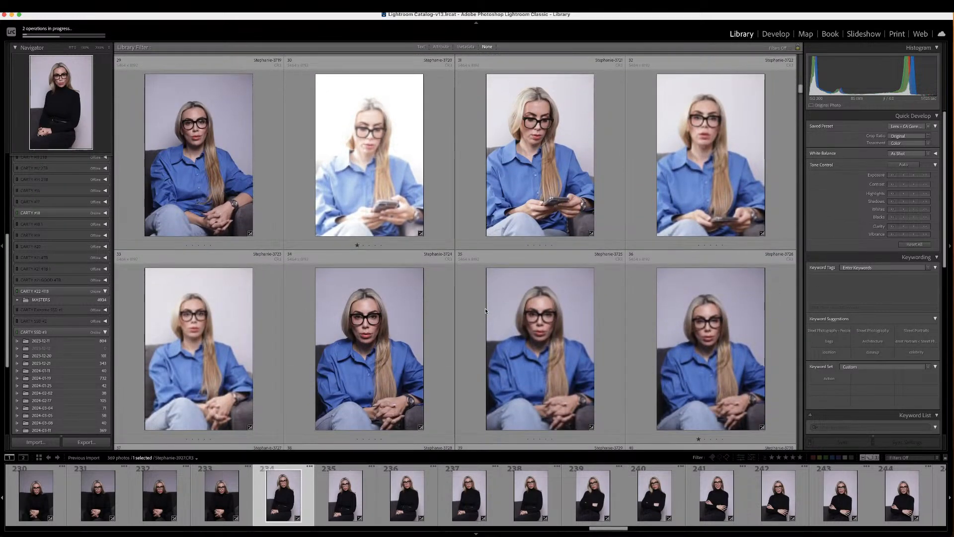
scroll(485, 310, "down", 1)
left_click(512, 163)
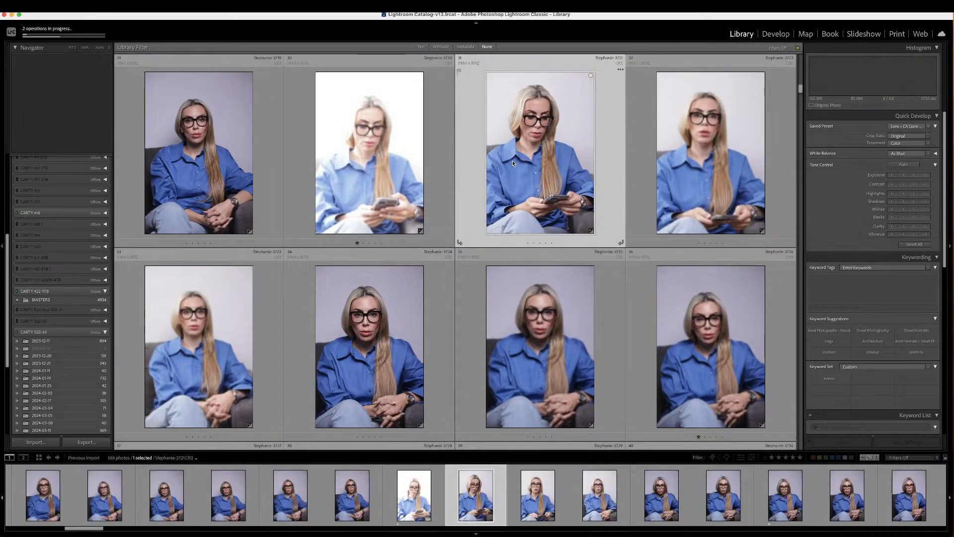
key("1")
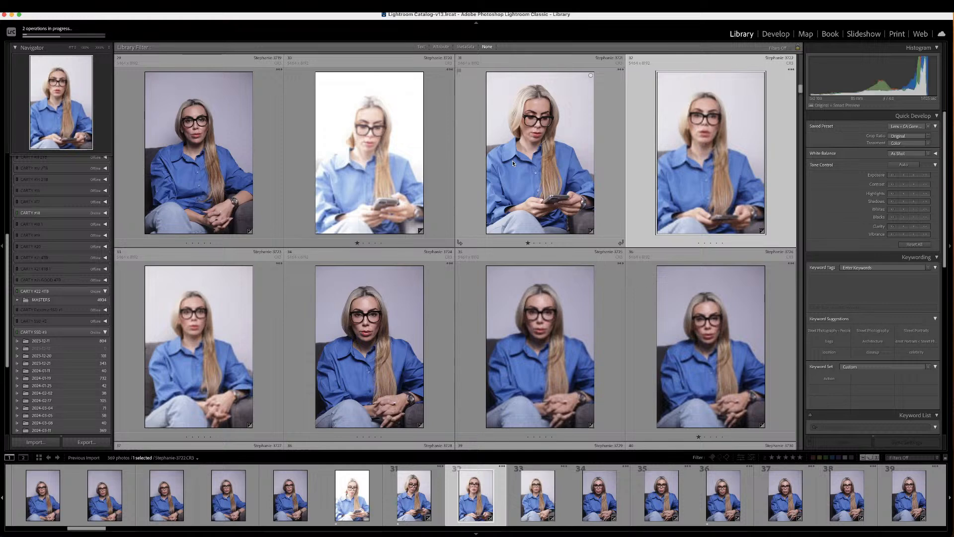
key("1")
- Check whether the Auto Advance option for rating photos is switched on
scroll(512, 163, "down", 5)
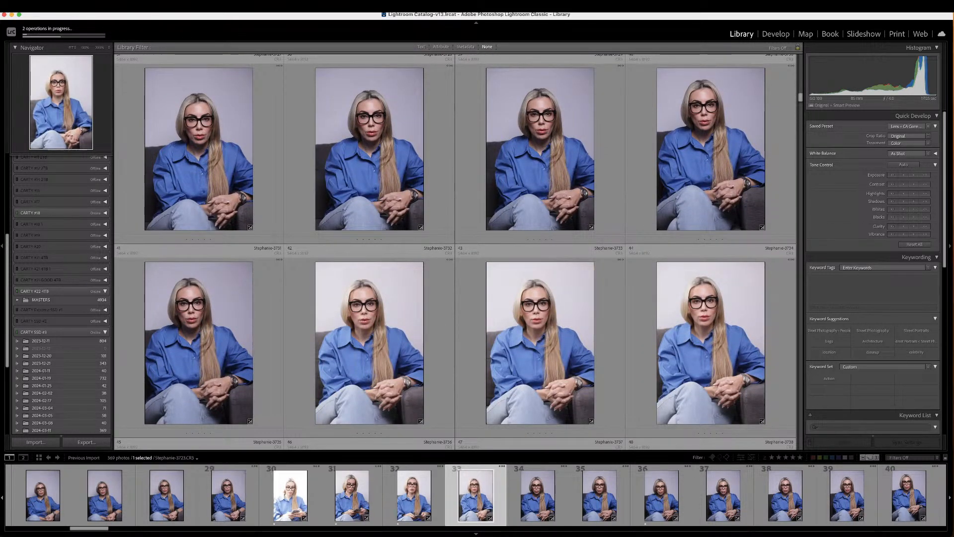
left_click(128, 6)
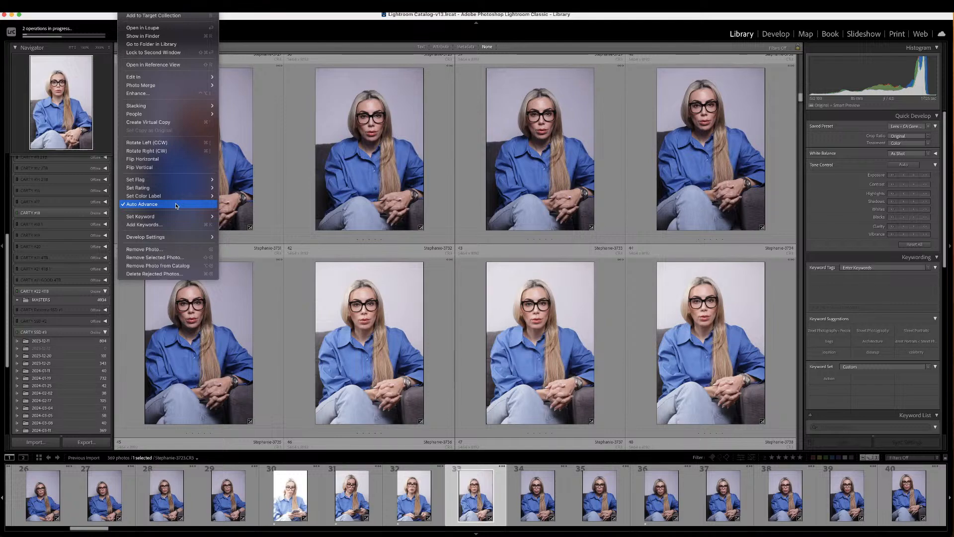
left_click(362, 208)
- Skim the grid from the blue-shirt portraits through the black-turtleneck shots to the crossed-arms poses starting at frame 239
scroll(362, 209, "down", 8)
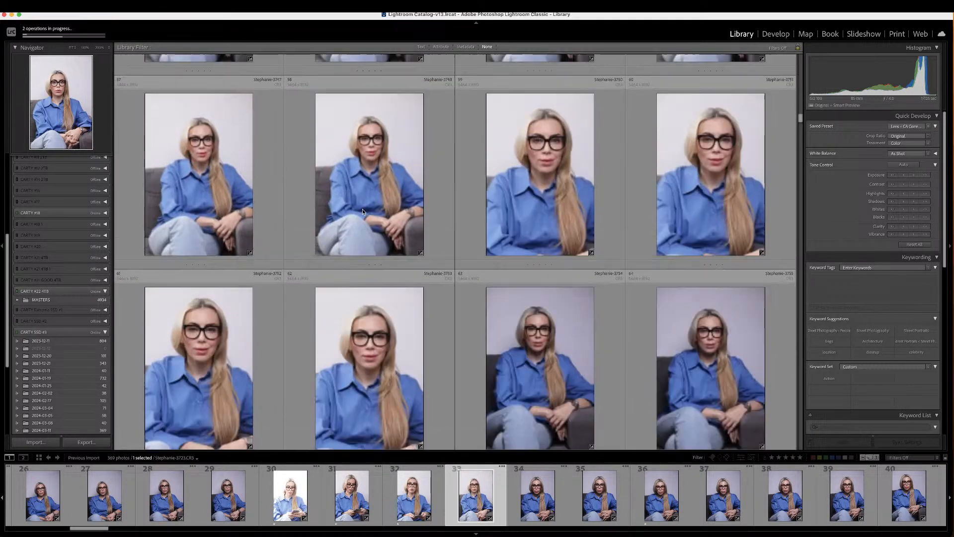
scroll(362, 208, "down", 20)
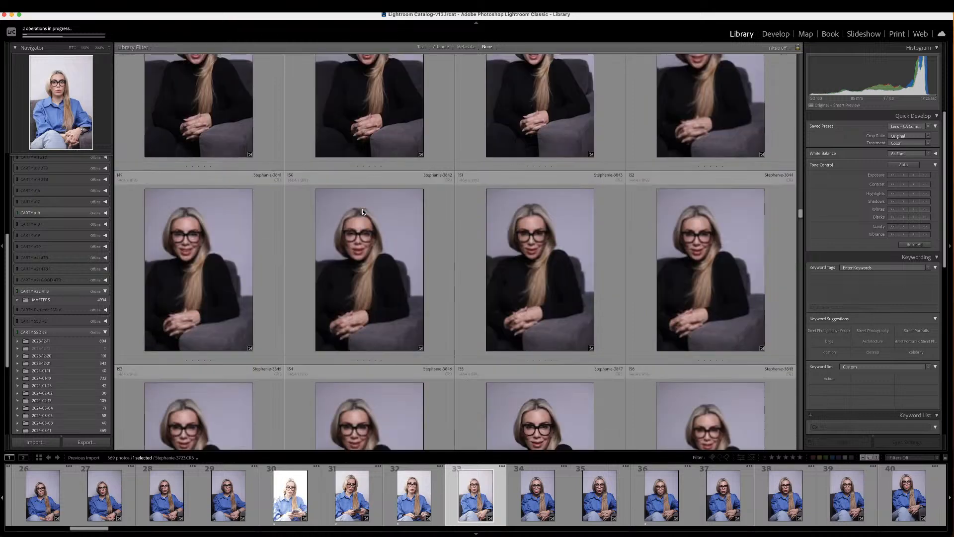
scroll(362, 211, "down", 10)
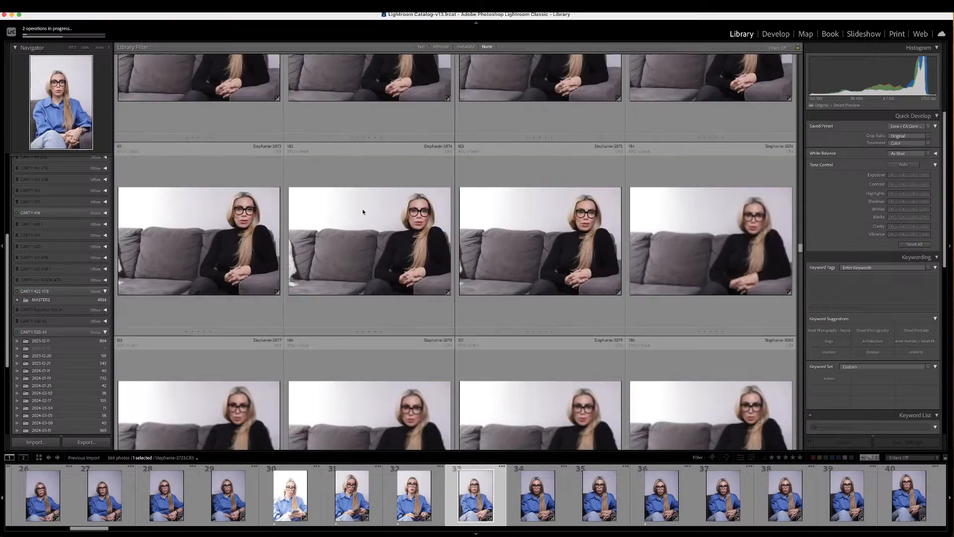
scroll(363, 211, "down", 8)
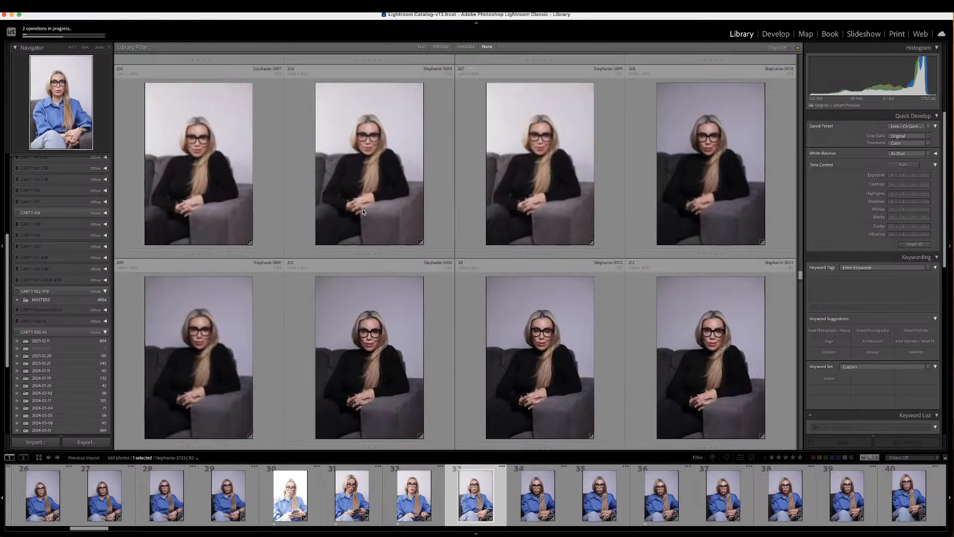
scroll(362, 211, "down", 7)
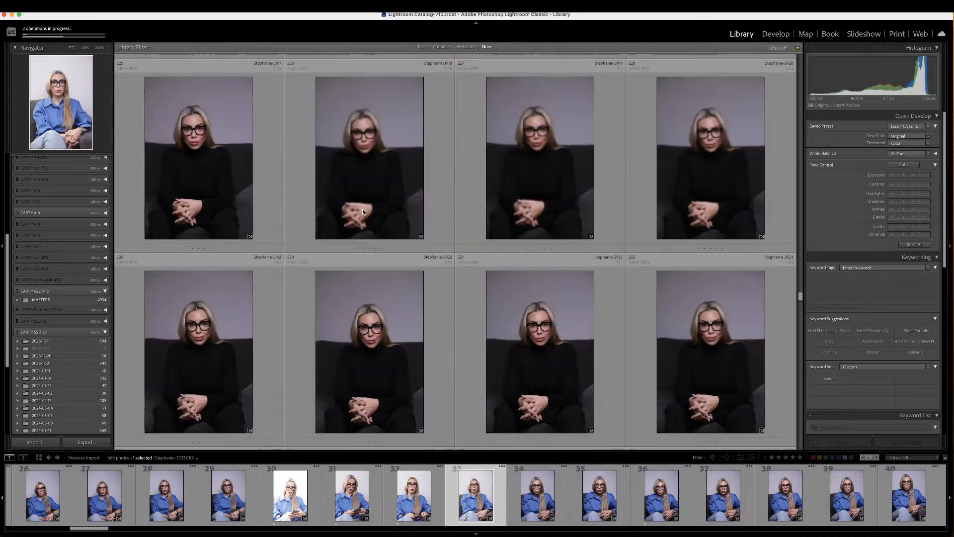
scroll(362, 212, "down", 5)
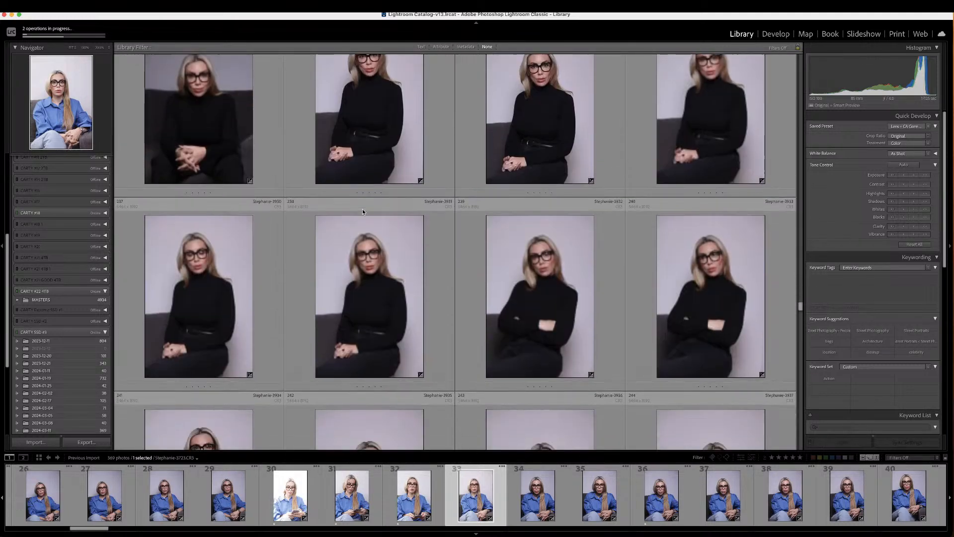
scroll(362, 211, "down", 3)
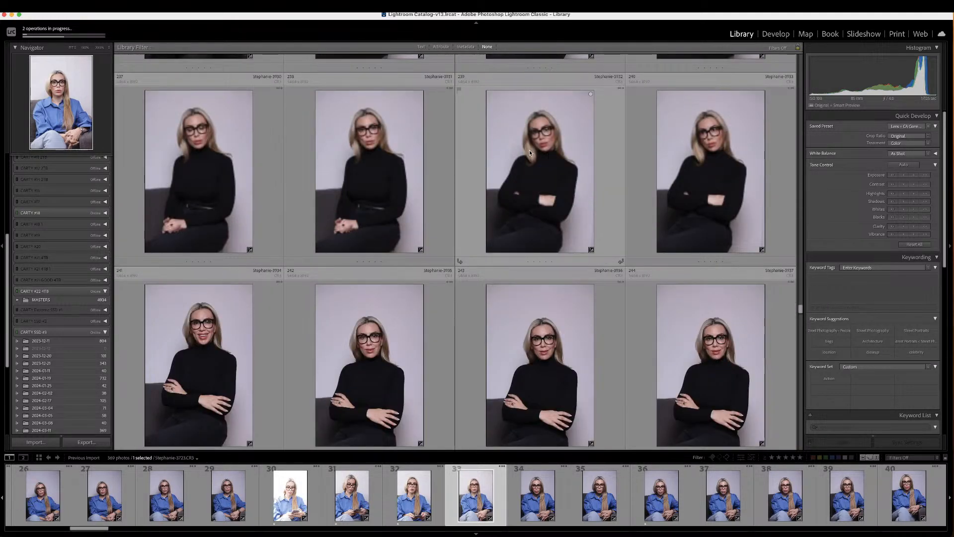
- Compare the crossed-arms portraits at frames 239 and 240 in the enlarged single-photo view and again in the grid
double_click(529, 153)
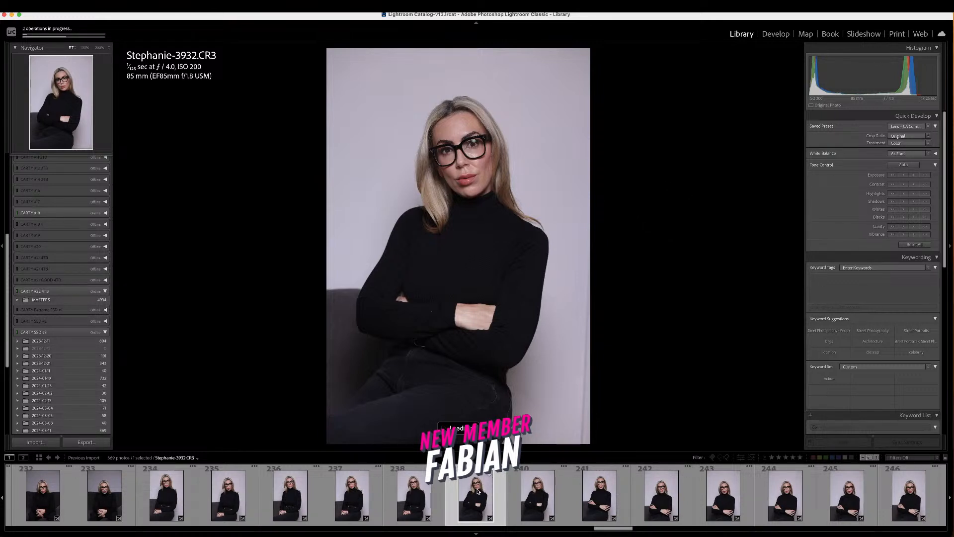
key("Right")
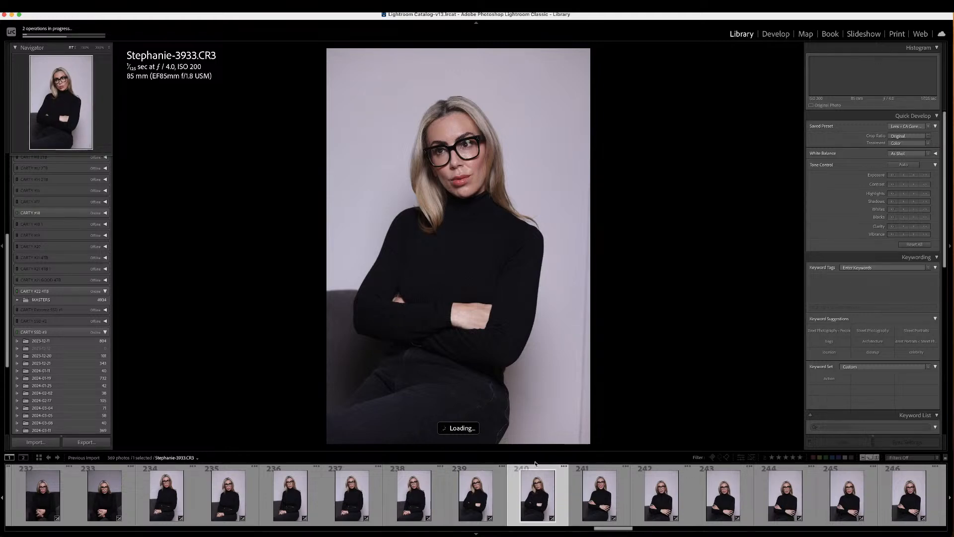
key("g")
scroll(461, 330, "down", 5)
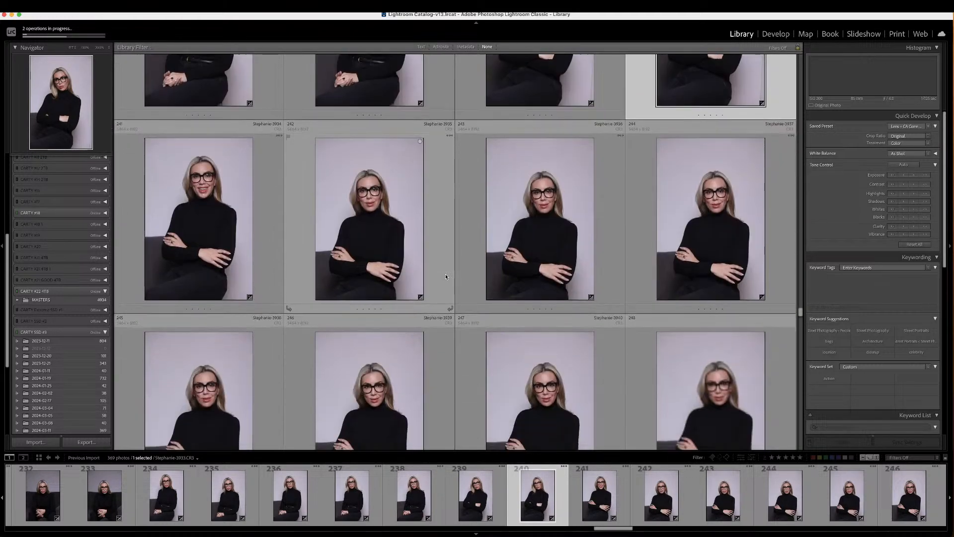
scroll(446, 277, "up", 5)
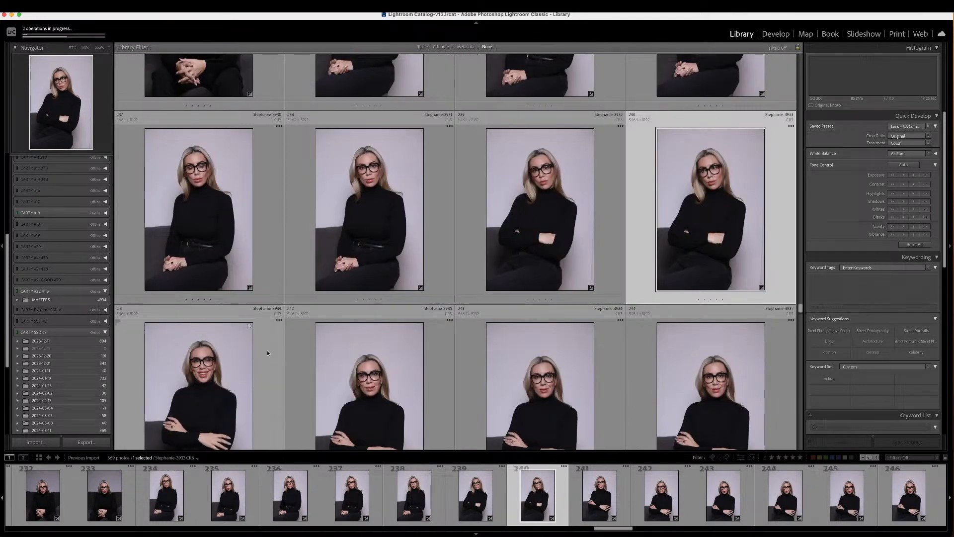
- Select the smiling portrait at frame 241 and compare it with the similar poses up to frame 248 in the grid
left_click(136, 407)
scroll(154, 405, "down", 3)
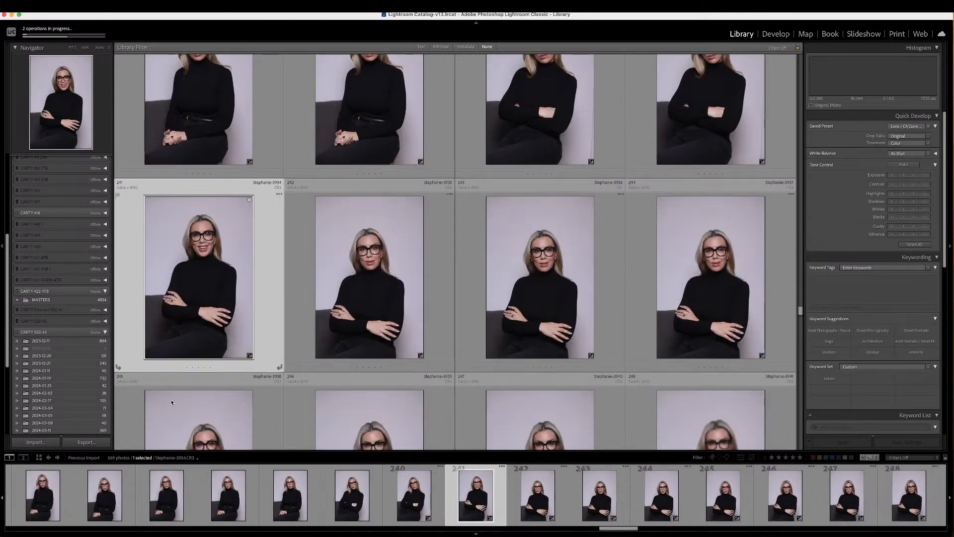
scroll(171, 400, "down", 2)
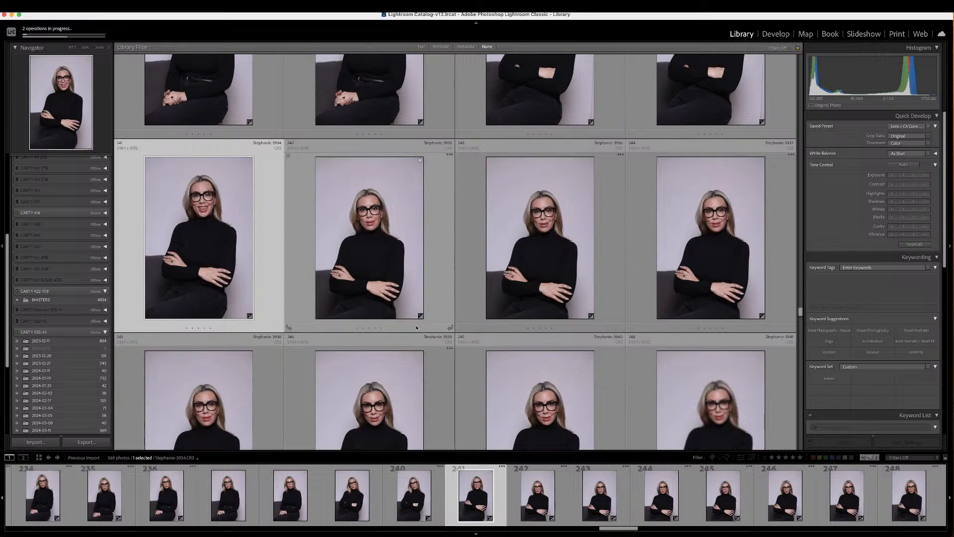
scroll(400, 311, "down", 2)
scroll(400, 310, "down", 3)
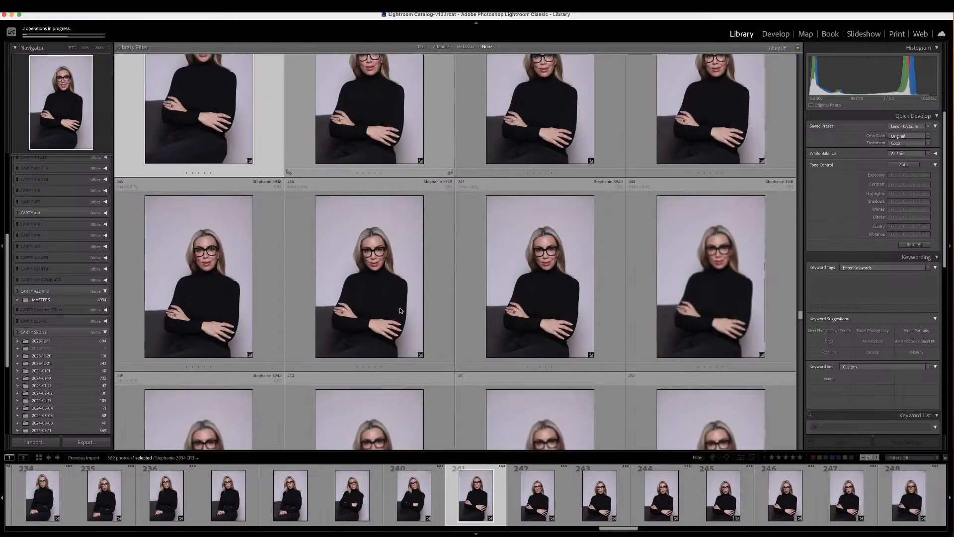
- Examine the crossed-arms portraits from frame 245 enlarged and full screen, and return to the grid at frame 257
double_click(202, 332)
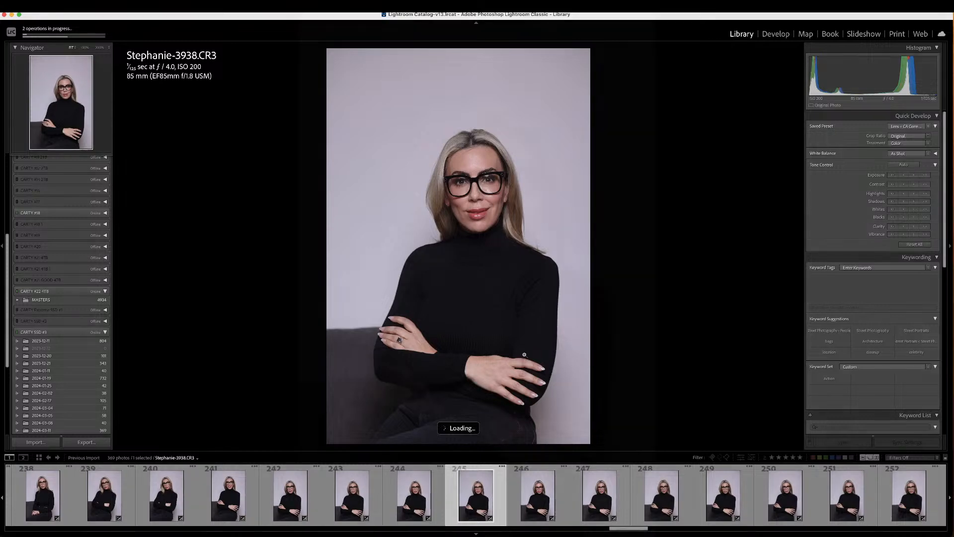
key("f")
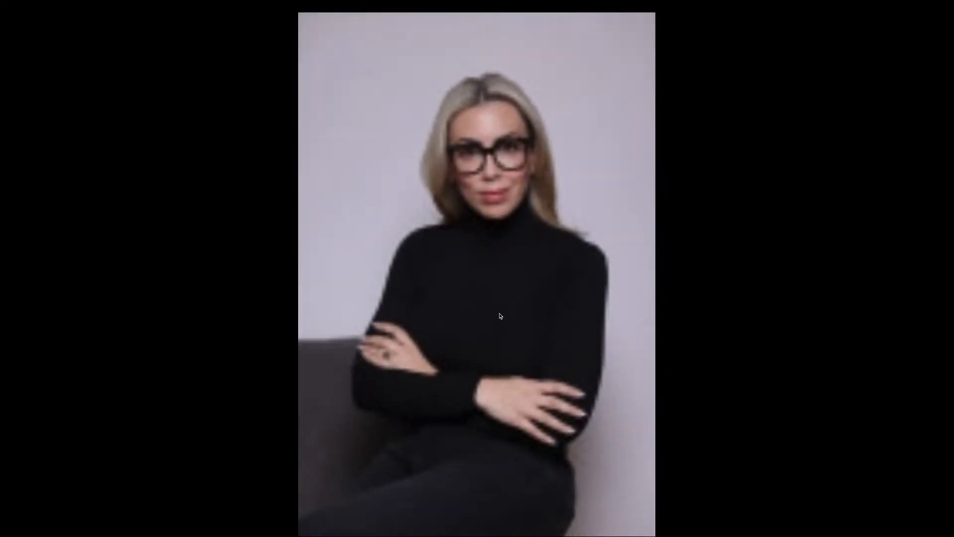
key("f")
key("g")
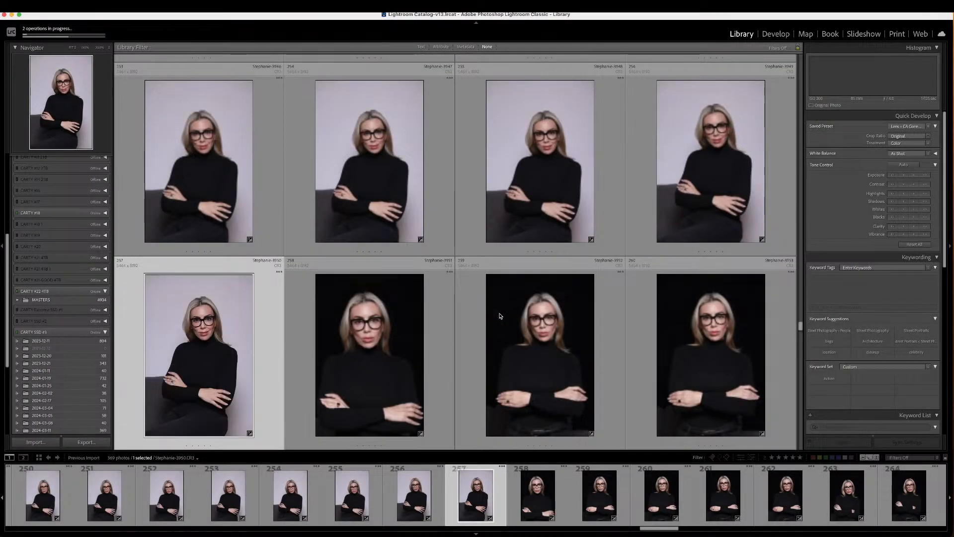
- Skim the grid around frame 257 and select the crossed-arms portrait on black at frame 263
scroll(500, 316, "down", 2)
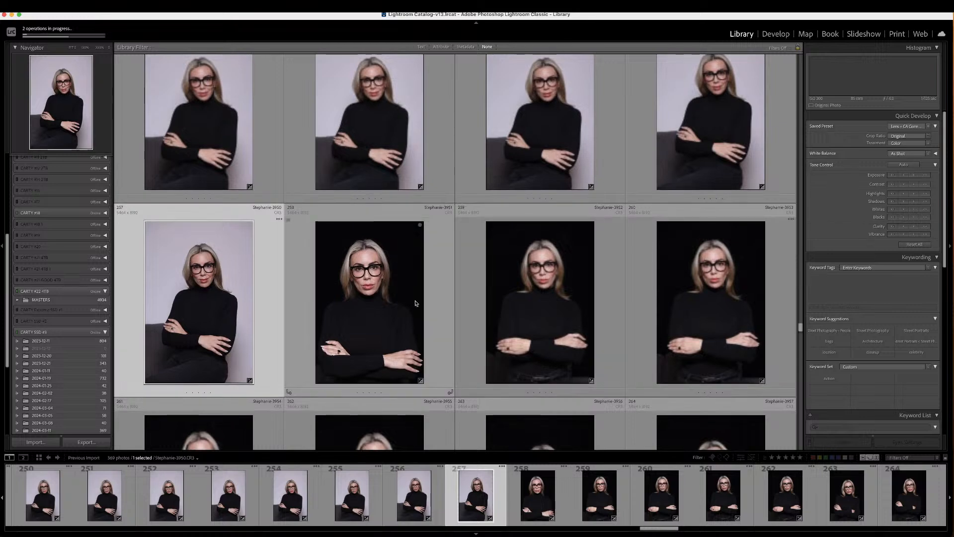
scroll(359, 307, "up", 6)
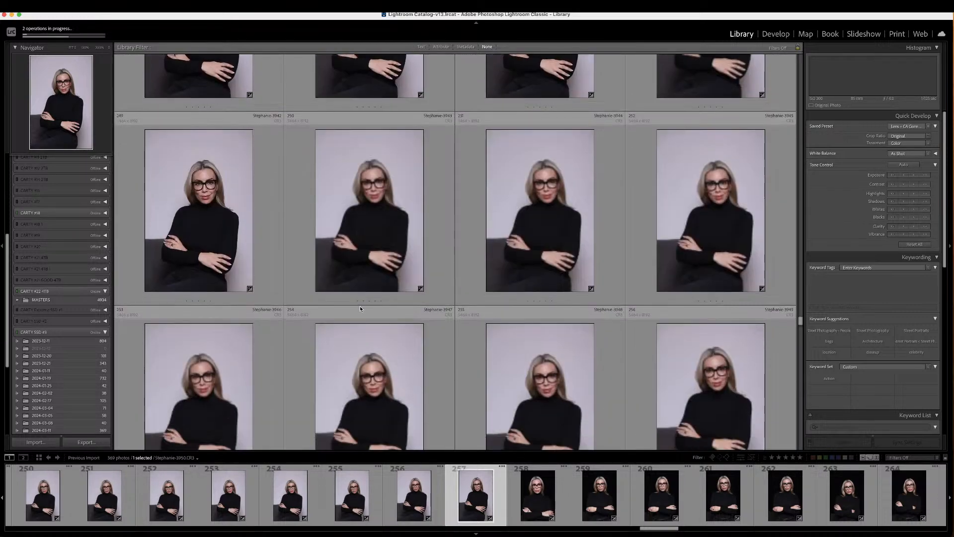
scroll(360, 308, "down", 10)
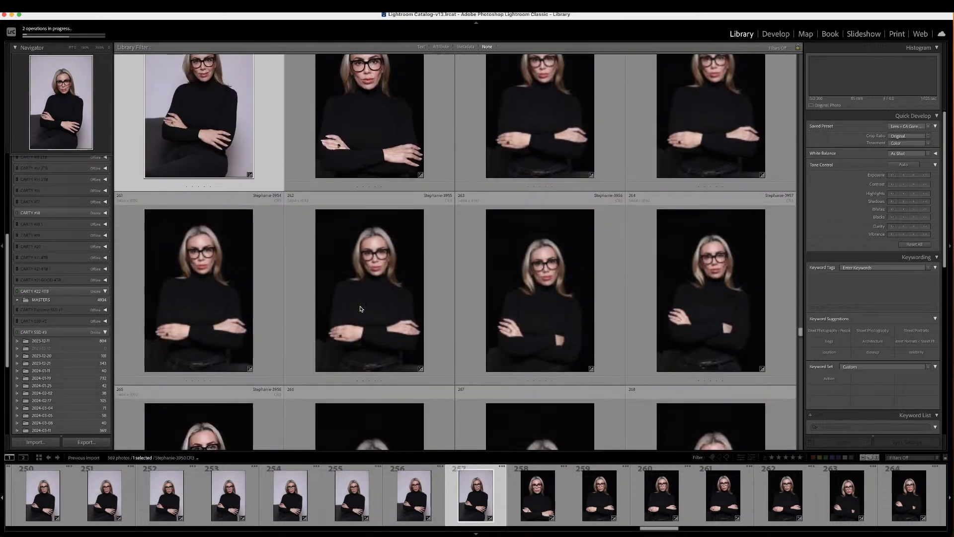
left_click(535, 331)
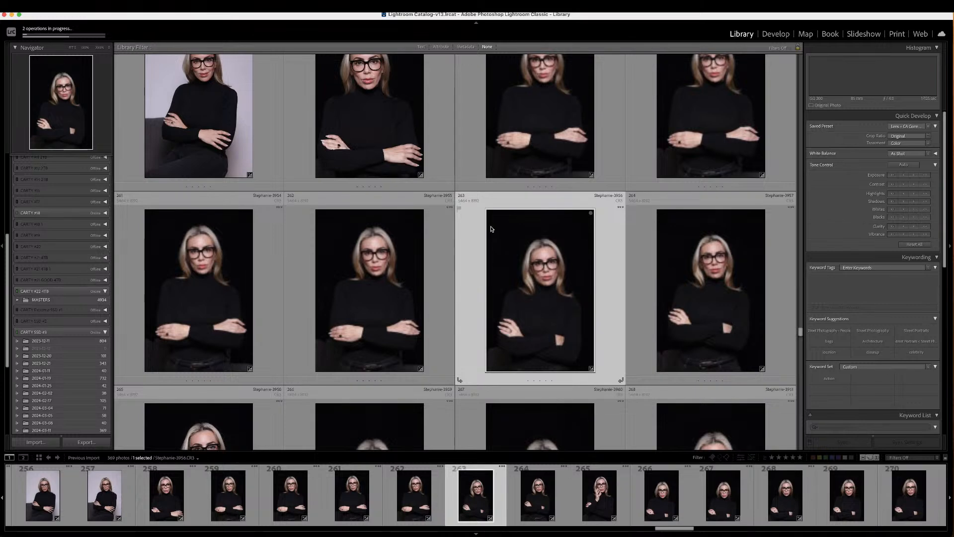
scroll(491, 229, "up", 2)
- Examine the black-background crossed-arms portraits from frame 258 to 263 one by one in the enlarged single-photo view
double_click(403, 199)
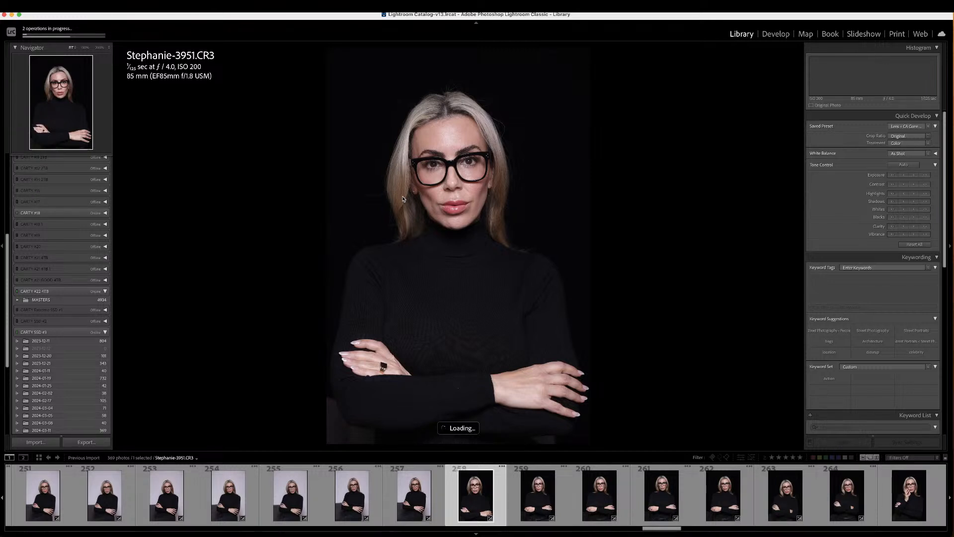
key("Right")
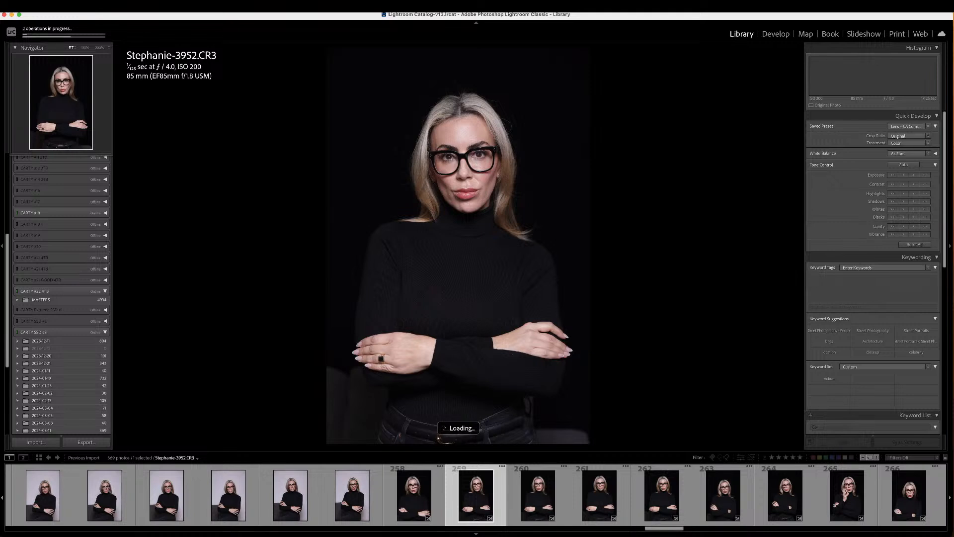
key("Right")
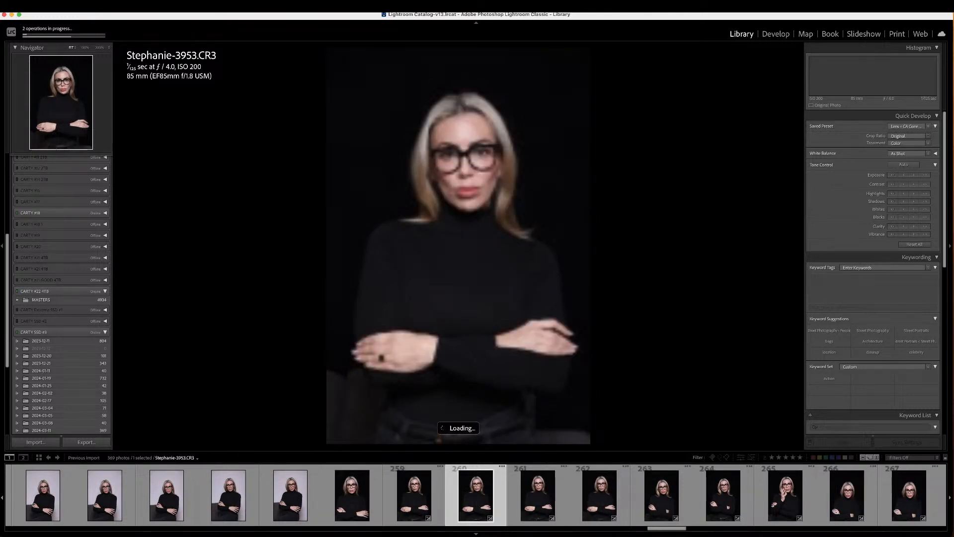
key("Right")
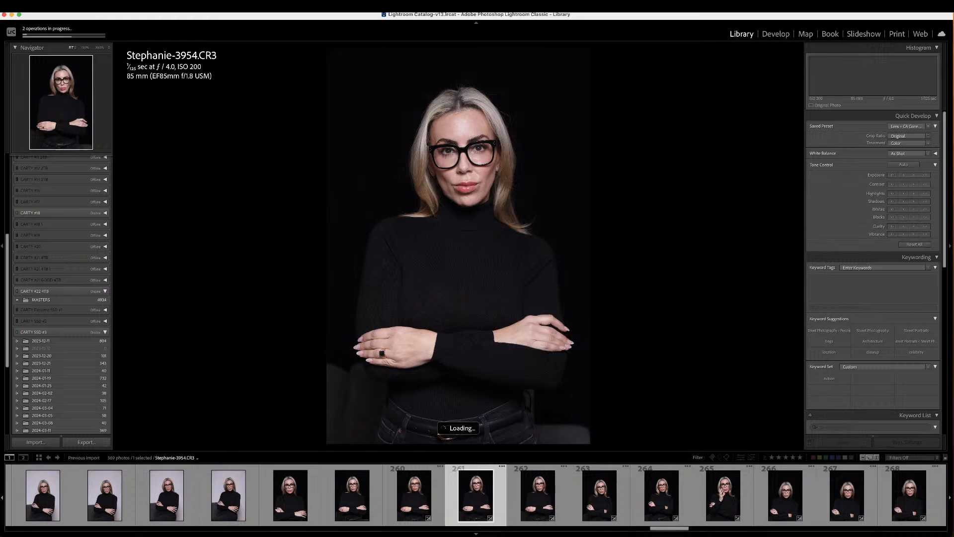
key("Right")
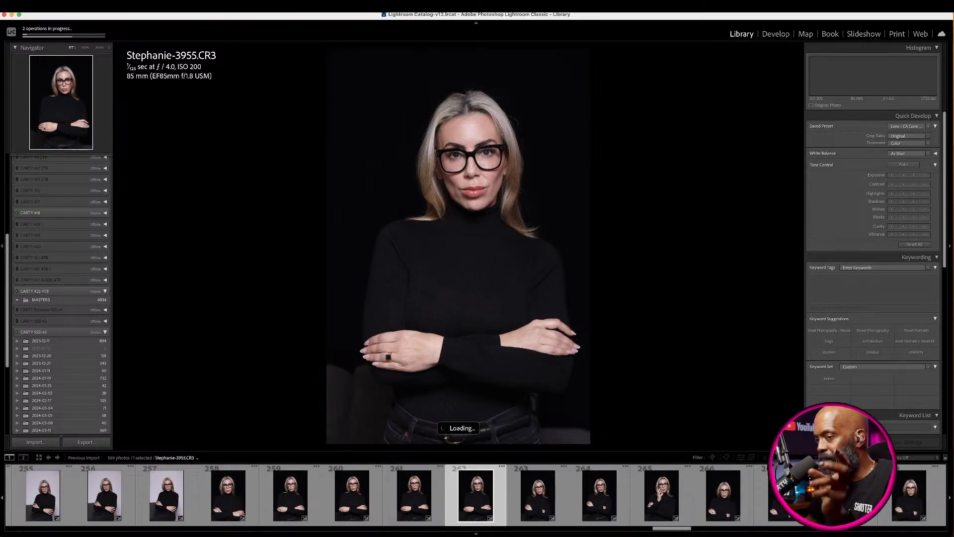
key("Right")
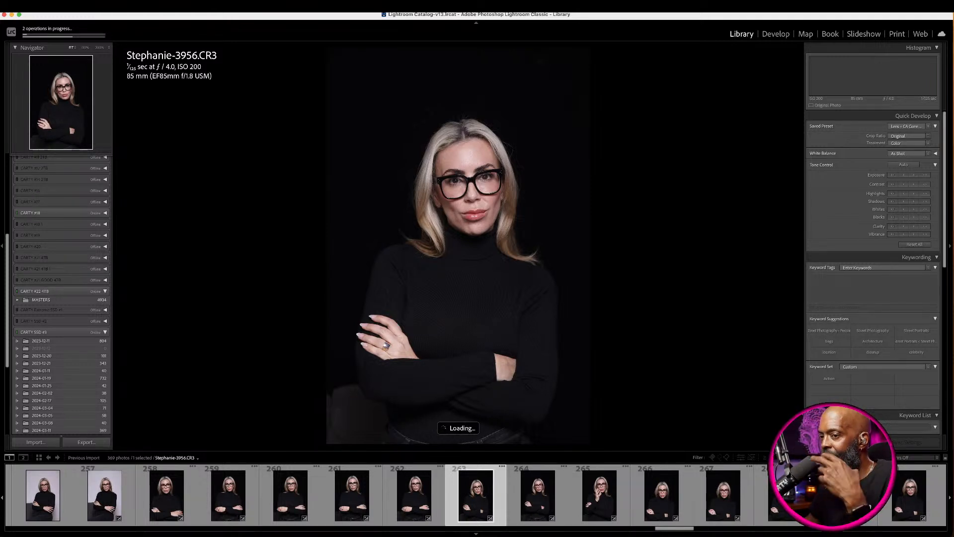
- Continue through the enlarged black-background portraits from frame 264 to frame 274
key("Right")
key("Right")
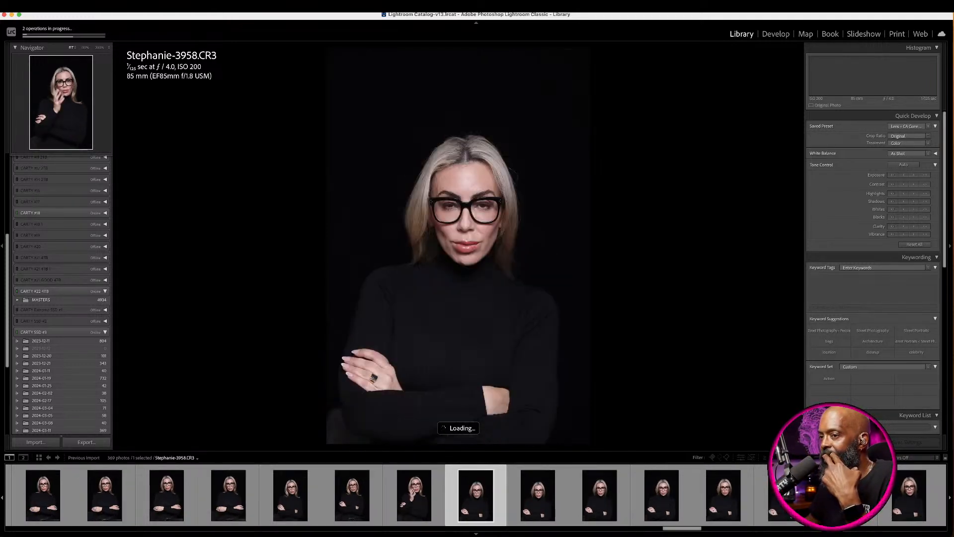
key("Right")
key("Right")
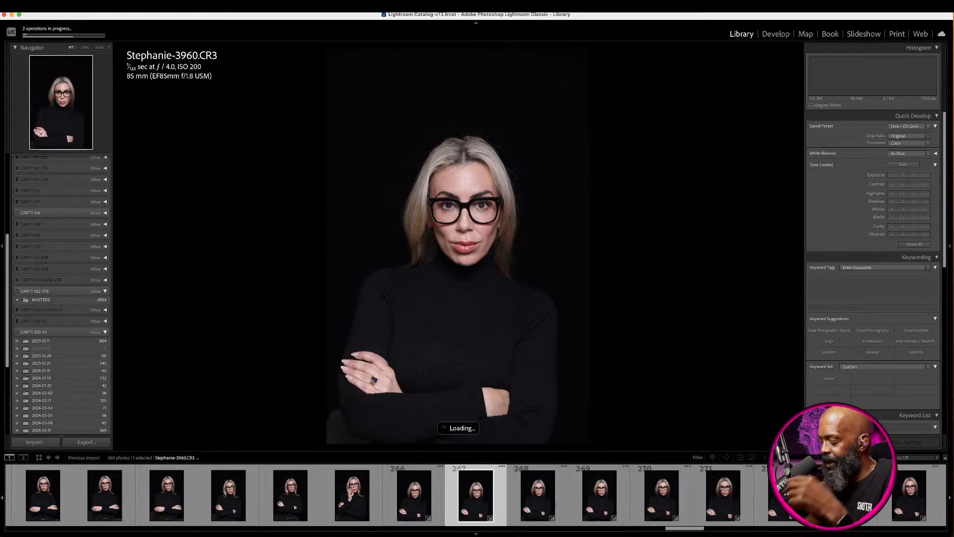
key("Right")
key("Right")
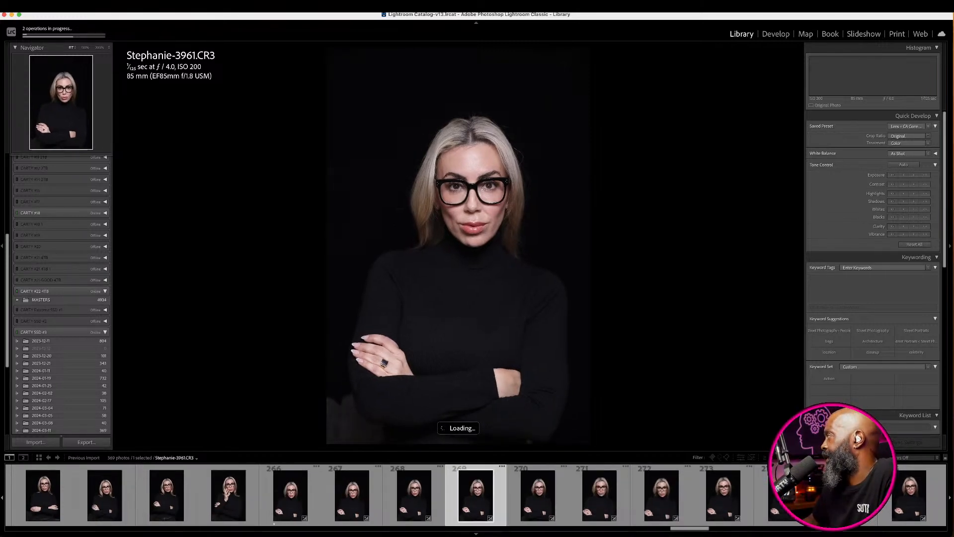
key("Right")
key("Right")
key("Right")
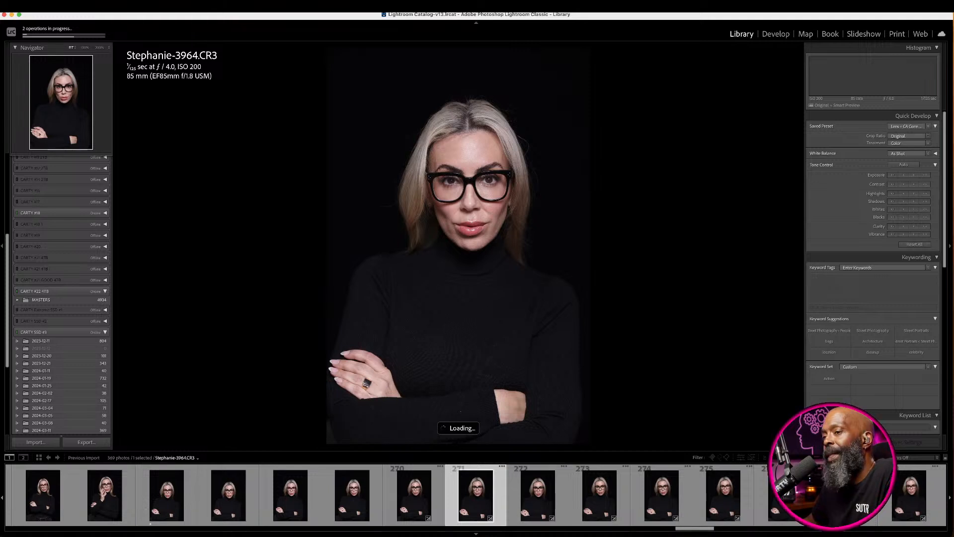
key("Right")
key("Right")
key("Right")
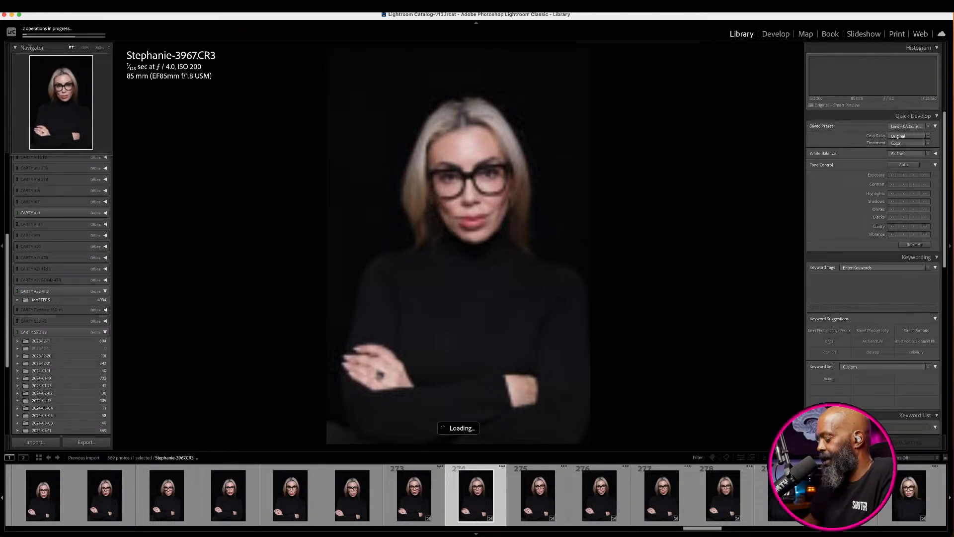
- Go back to the portrait at frame 273, inspect the lower face at high magnification, and return to the whole photo
key("Left")
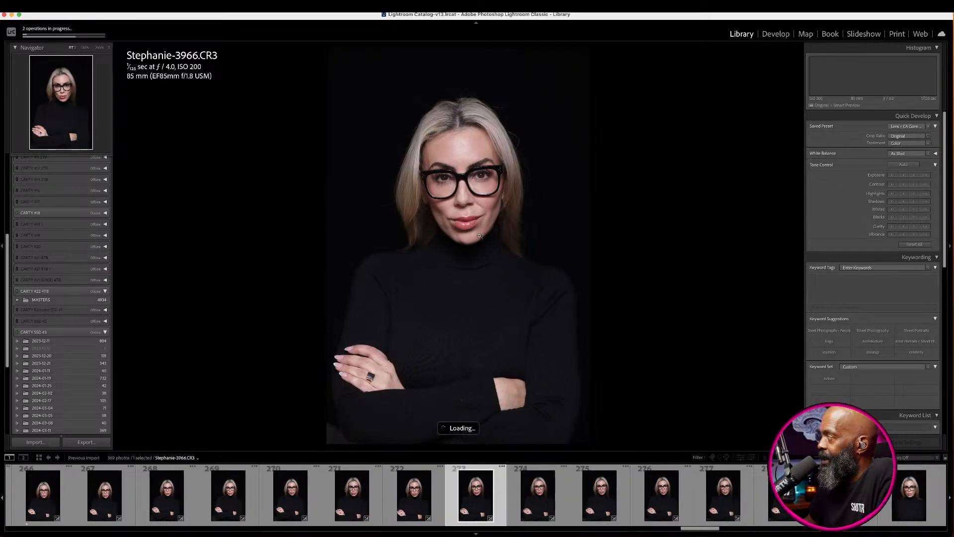
left_click(469, 229)
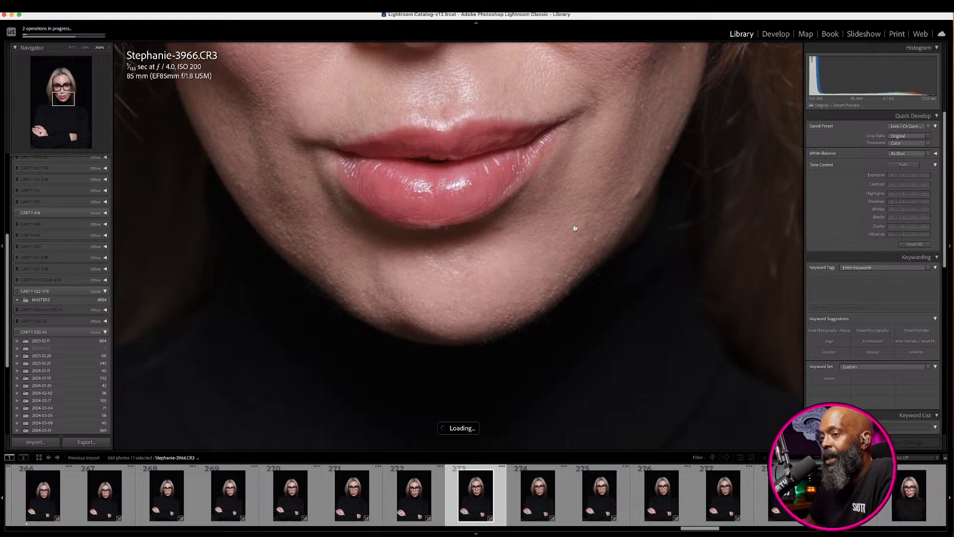
left_click(405, 179)
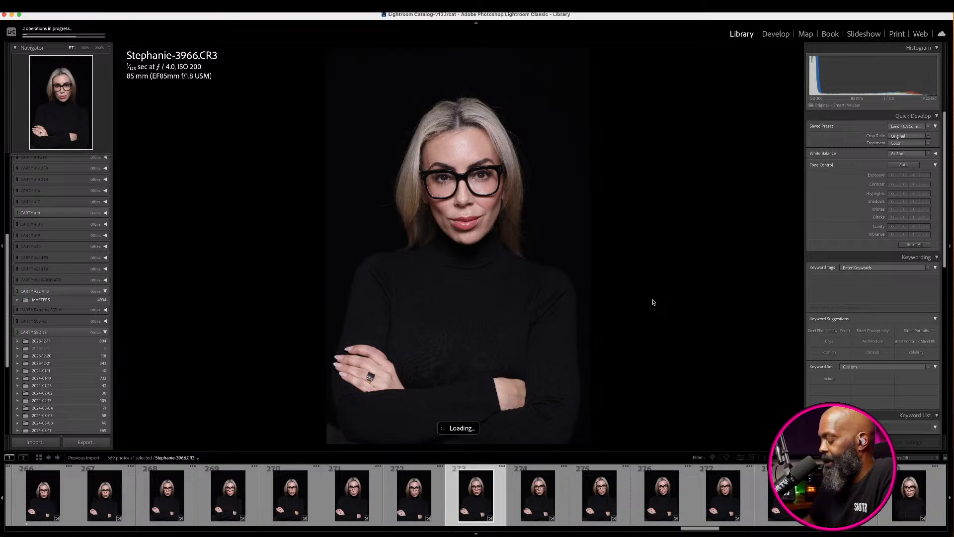
- Compare frame 273 in the grid with the neighbouring crossed-arms portraits up to frame 280
key("g")
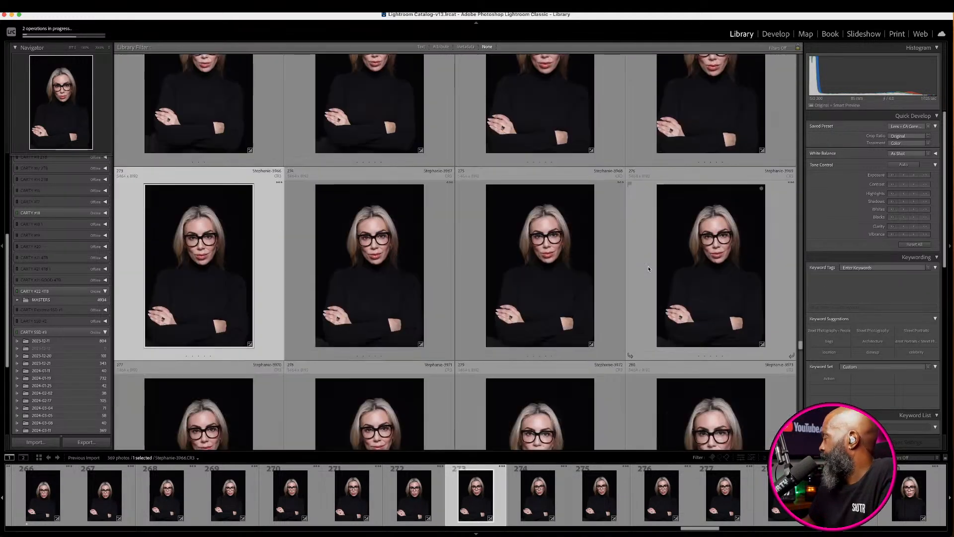
scroll(648, 269, "down", 3)
scroll(648, 270, "up", 4)
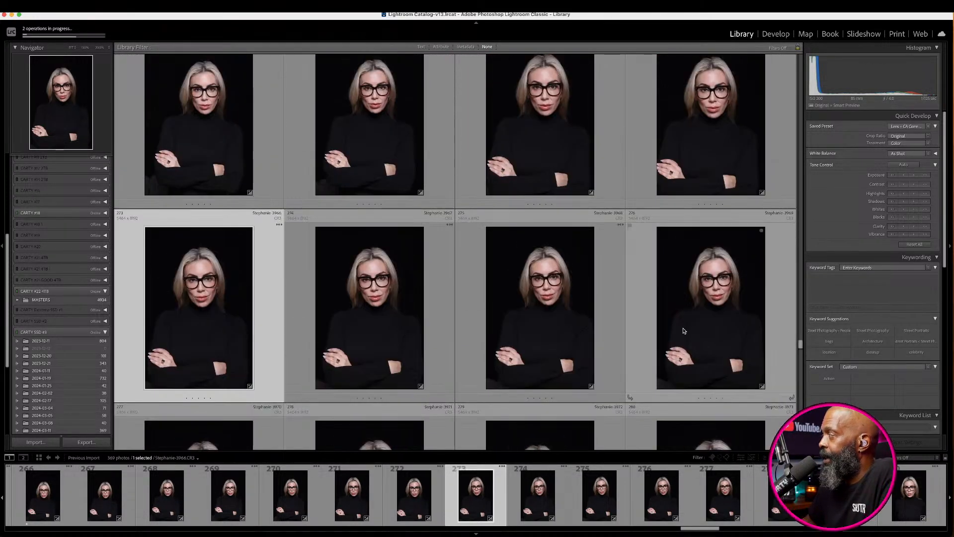
scroll(687, 311, "down", 3)
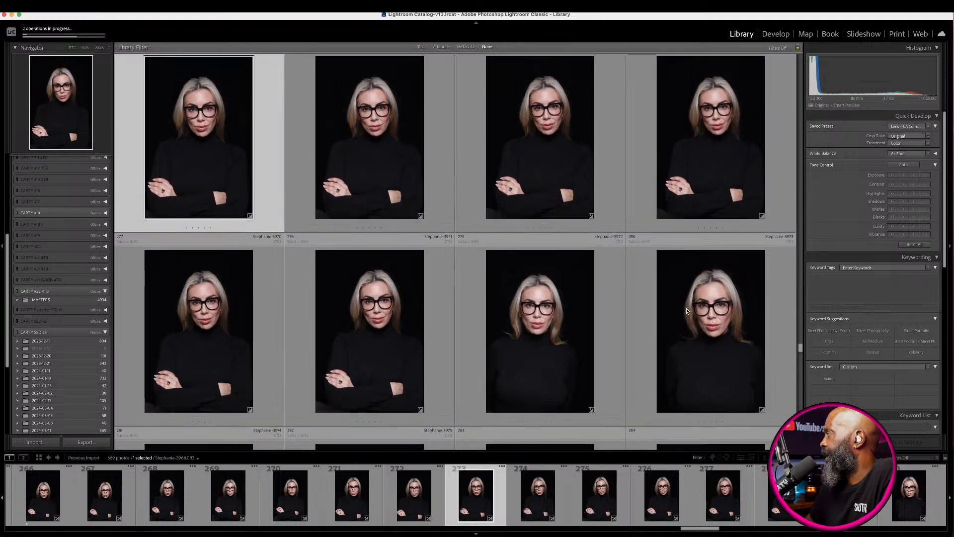
scroll(537, 205, "up", 1)
- Examine the portraits enlarged from frame 274 to the closer pose without crossed arms at frame 280
double_click(410, 158)
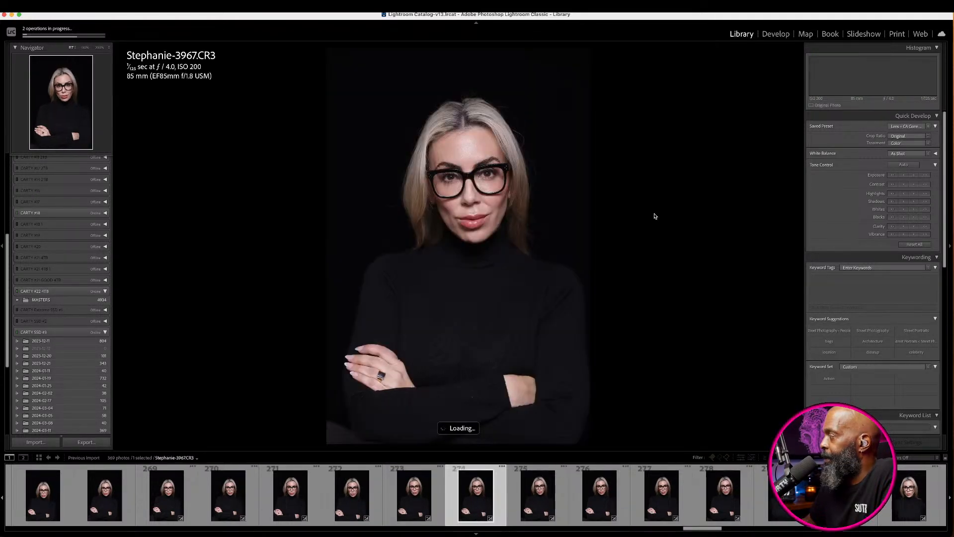
key("Right")
key("Right")
key("Right")
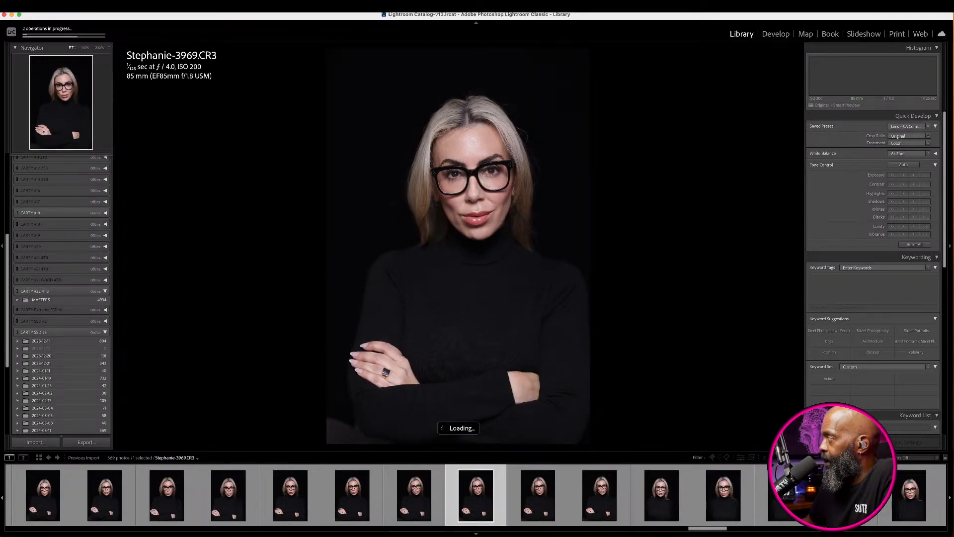
key("Right")
key("Right")
key("Right")
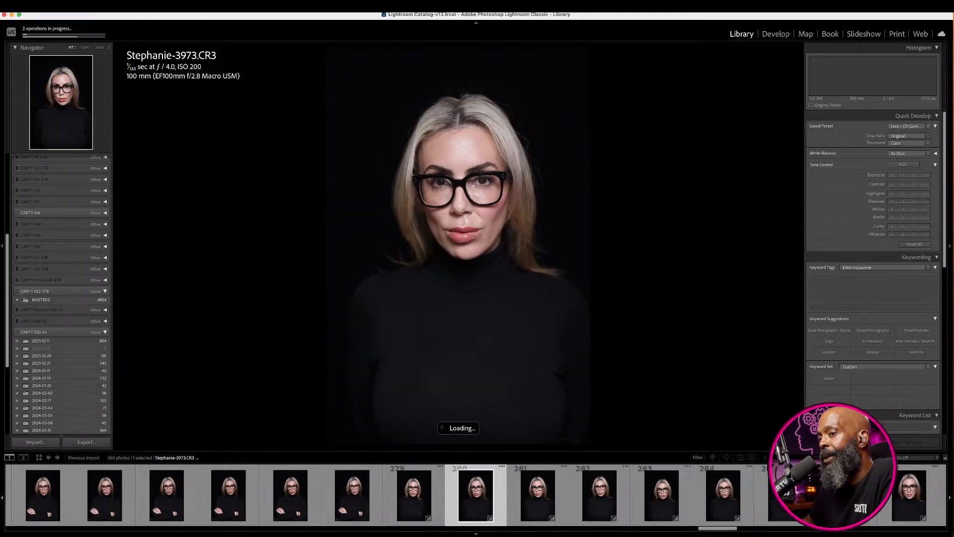
- Review the enlarged head-and-shoulders portraits from frame 281 to 288, rechecking frame 284 against frame 285
key("Right")
key("Right")
key("Right")
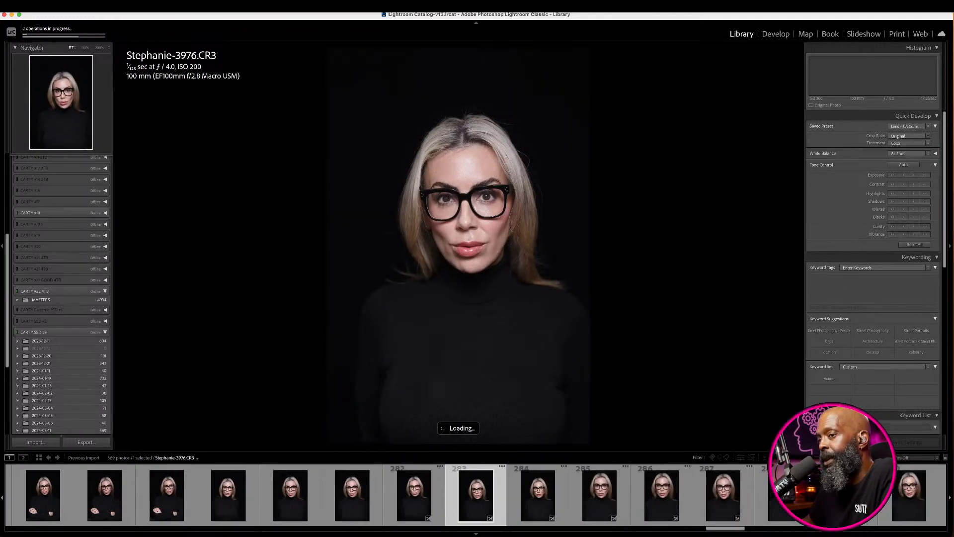
key("Right")
key("Right")
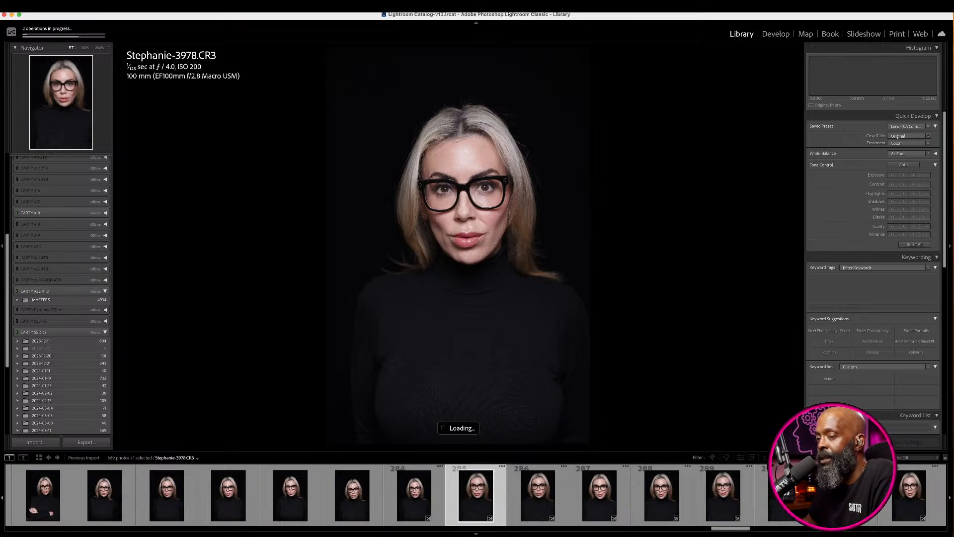
key("Left")
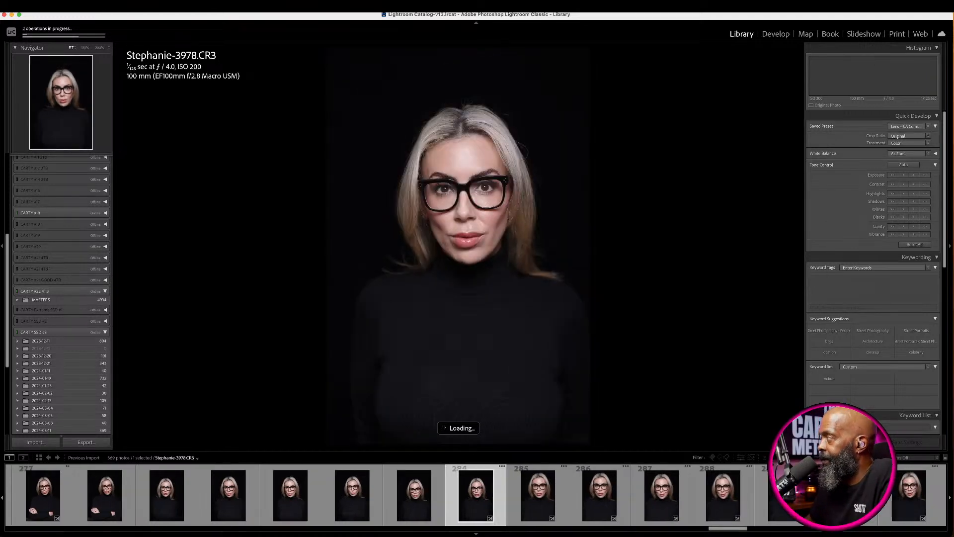
key("Right")
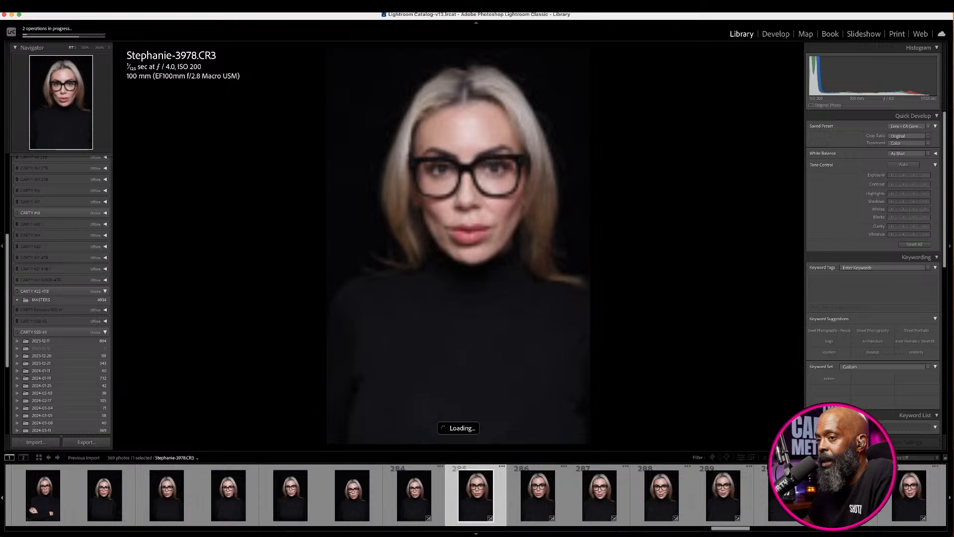
key("Right")
key("Right")
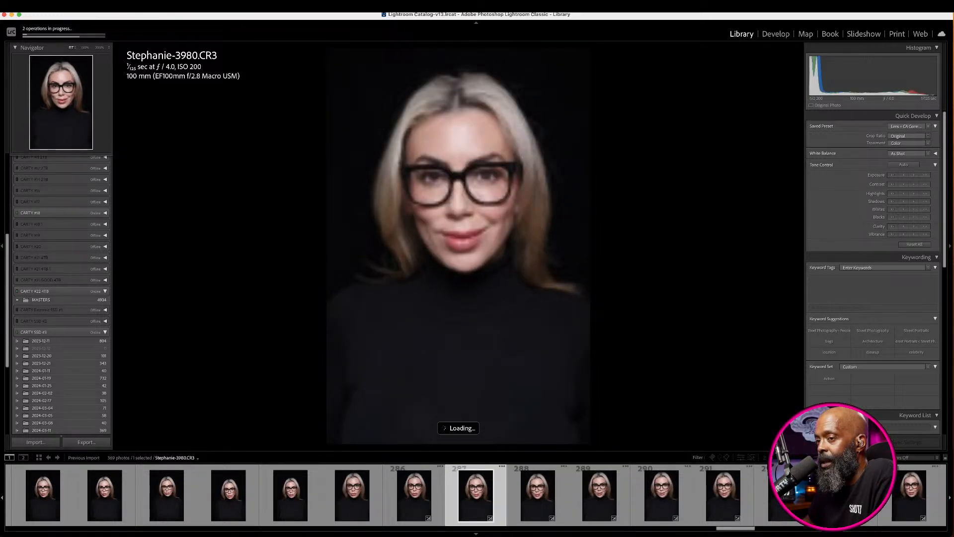
key("Right")
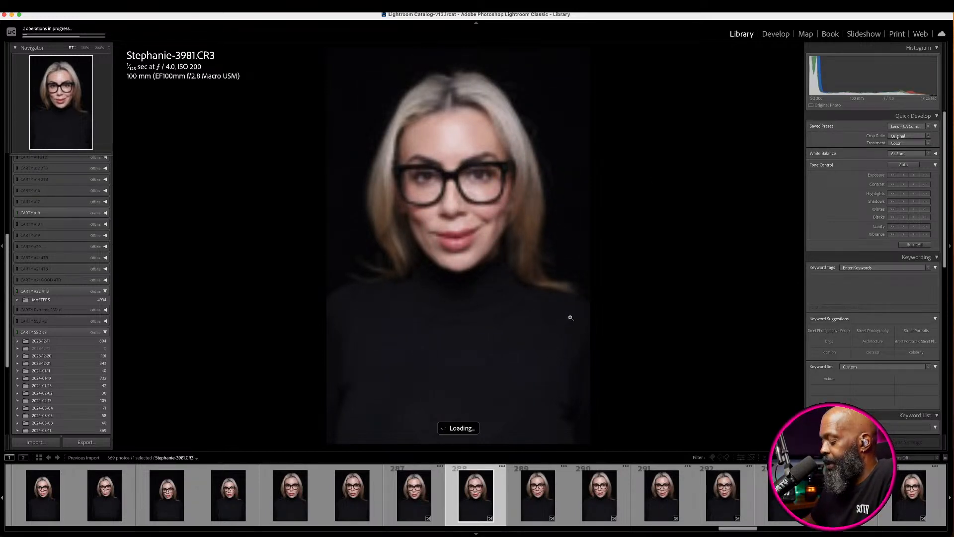
- Skim the close-up portraits in the grid from frame 288 onward and select the nearly black underexposed photo at frame 308
key("g")
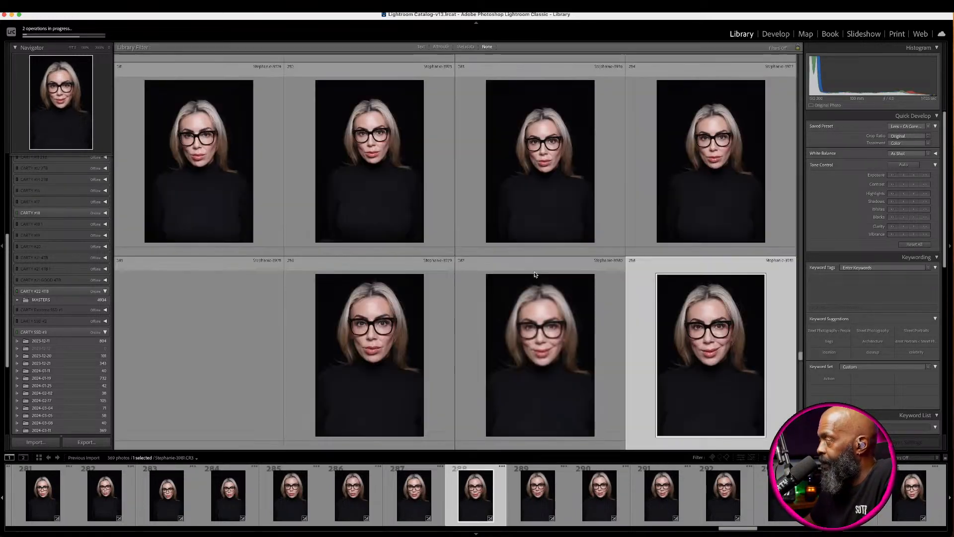
scroll(411, 288, "down", 6)
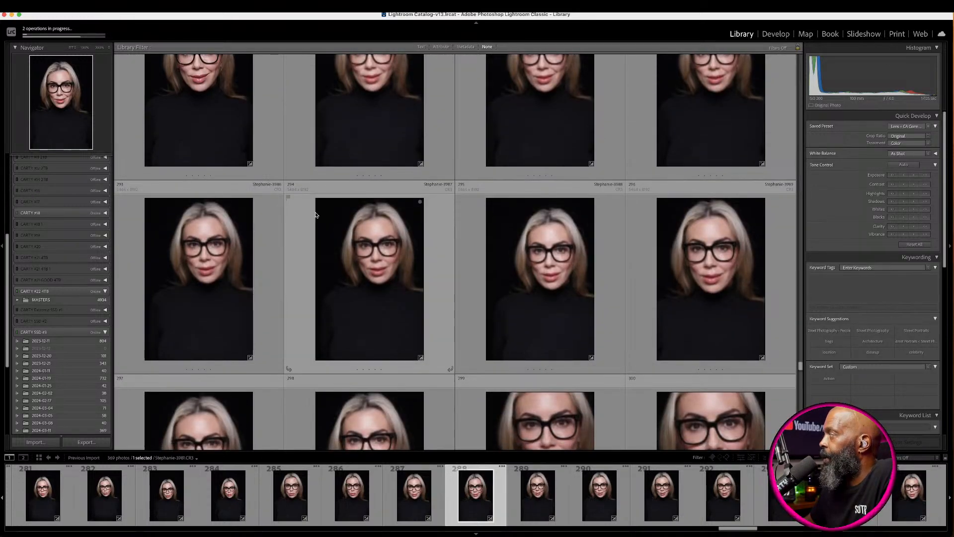
scroll(358, 288, "down", 7)
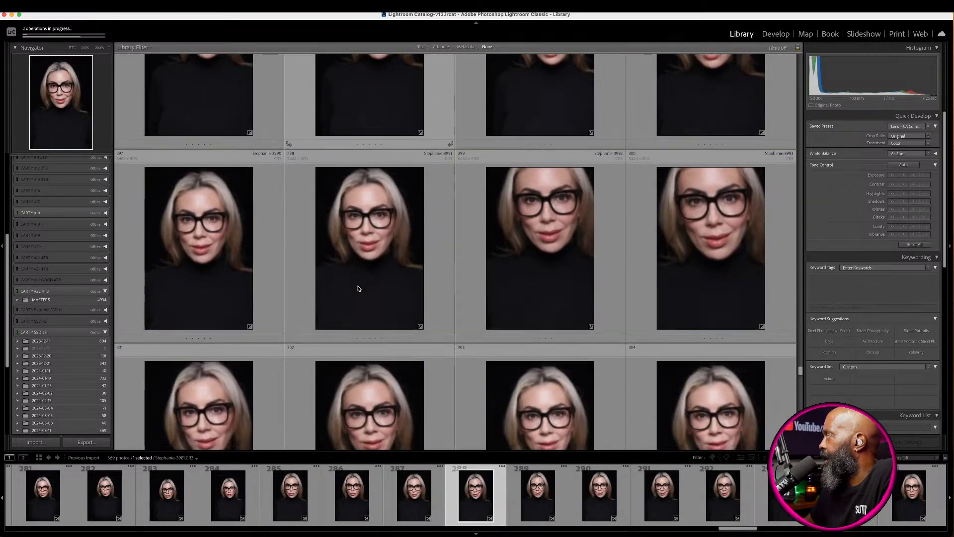
scroll(358, 288, "down", 5)
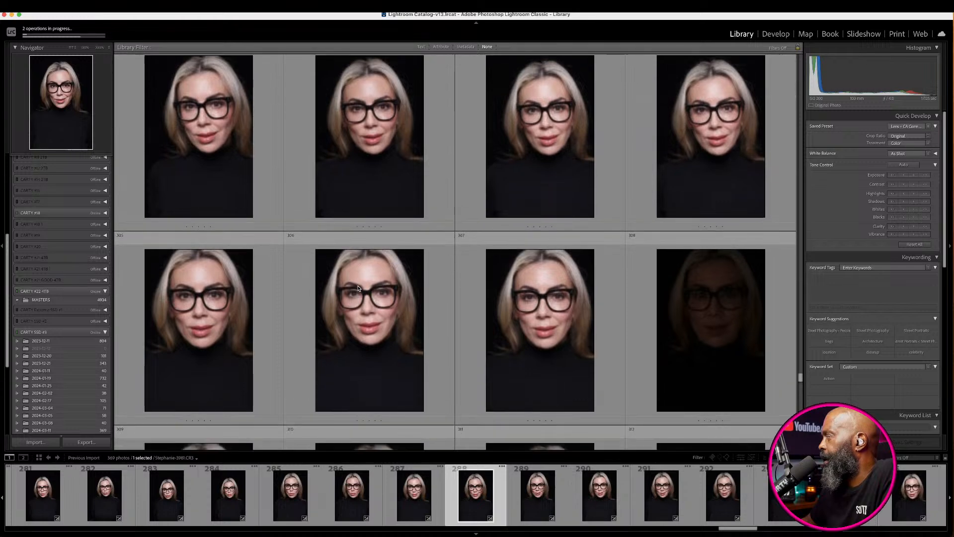
left_click(684, 287)
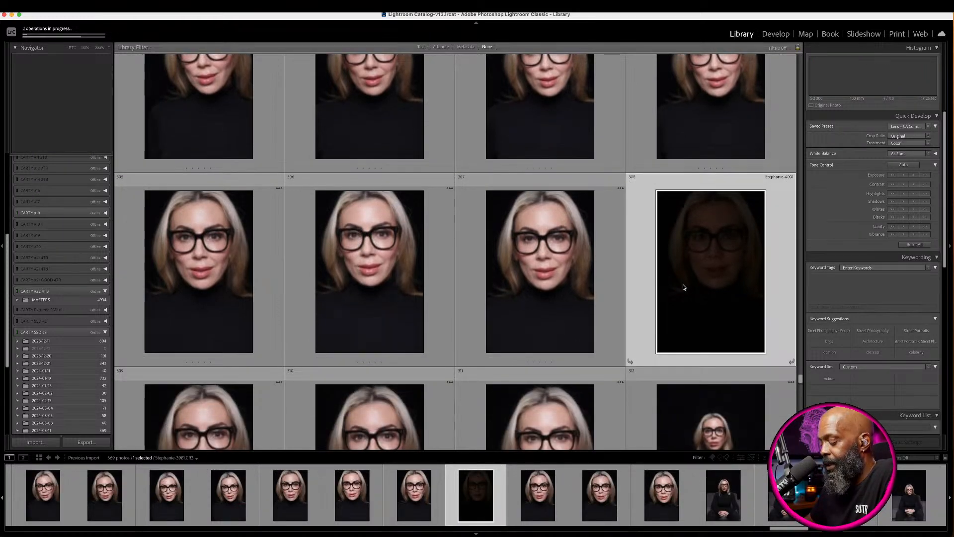
- Rate the nearly black frame 308 one star and continue to the close-up and seated portraits from frame 309
key("Right")
scroll(572, 310, "down", 4)
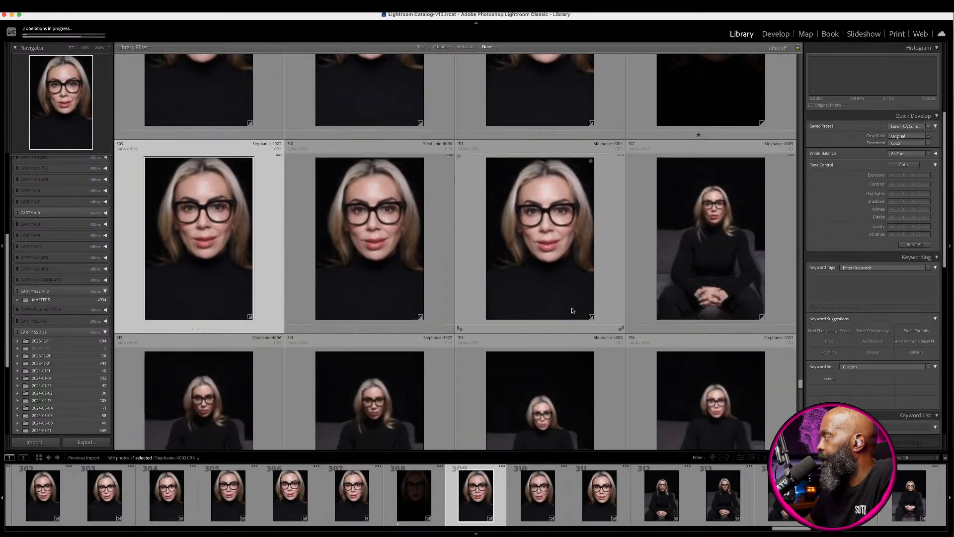
scroll(572, 309, "down", 2)
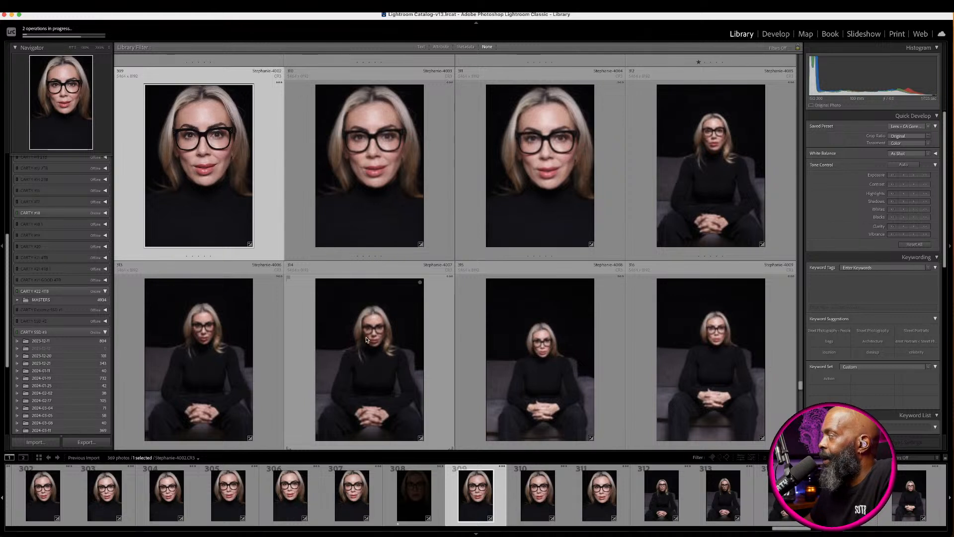
- Examine the seated clasped-hands portraits enlarged, from frame 313 to frame 318
double_click(244, 330)
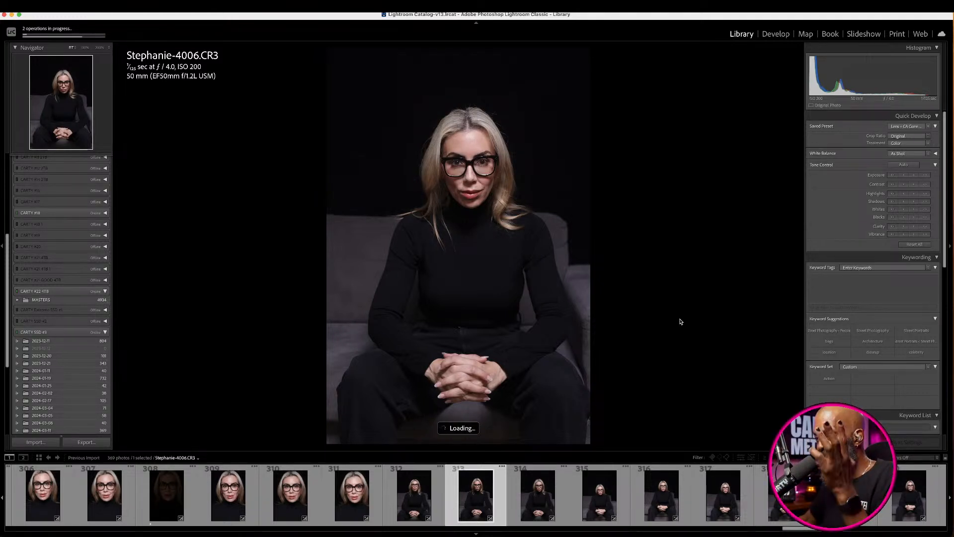
key("Right")
key("Right")
key("Right")
key("Right")
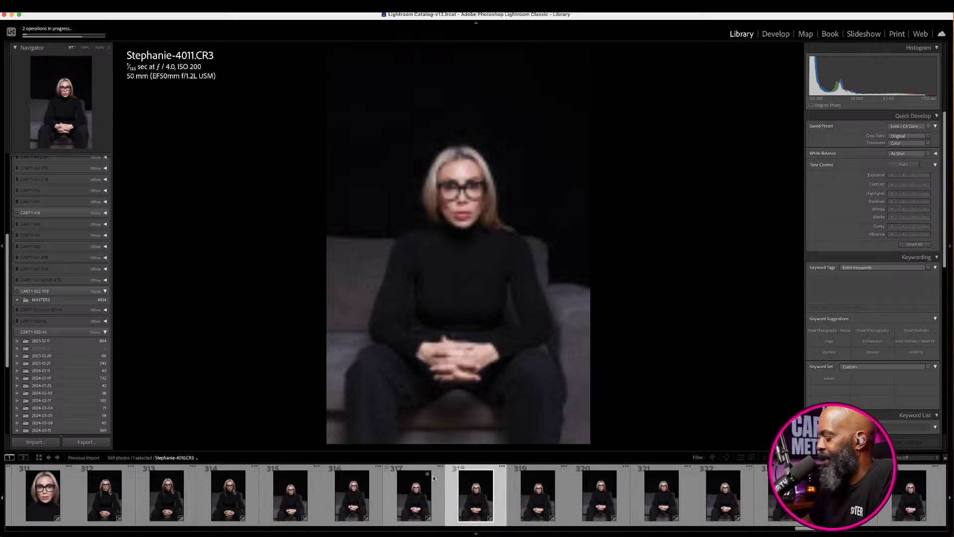
- Skim the seated sofa portraits in the grid from frame 318 to the closer poses at frames 343 and 344
key("g")
scroll(403, 440, "down", 5)
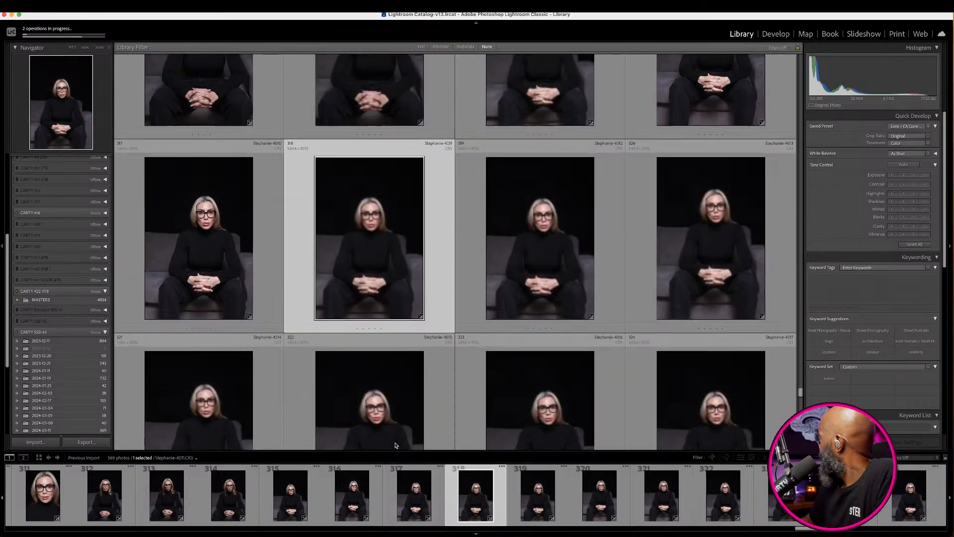
scroll(396, 444, "down", 2)
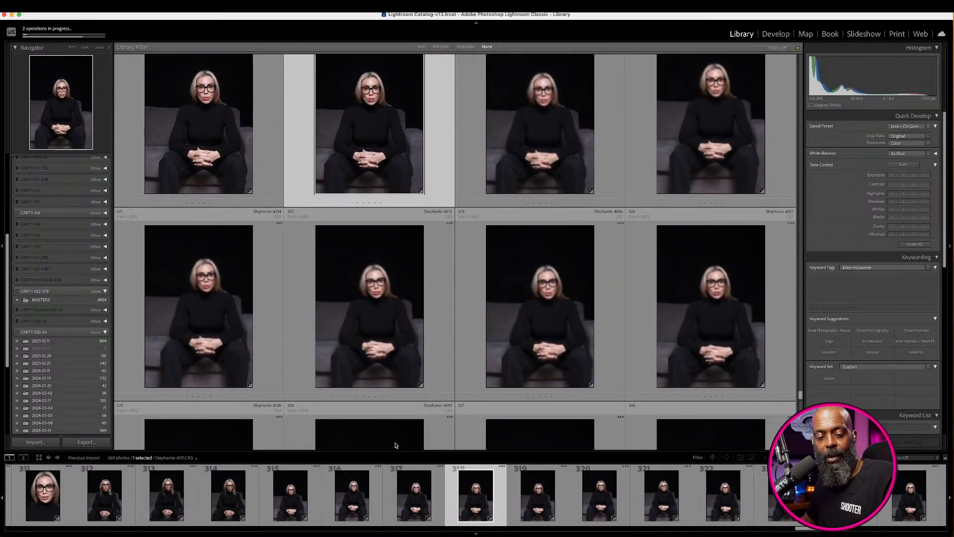
scroll(396, 444, "down", 4)
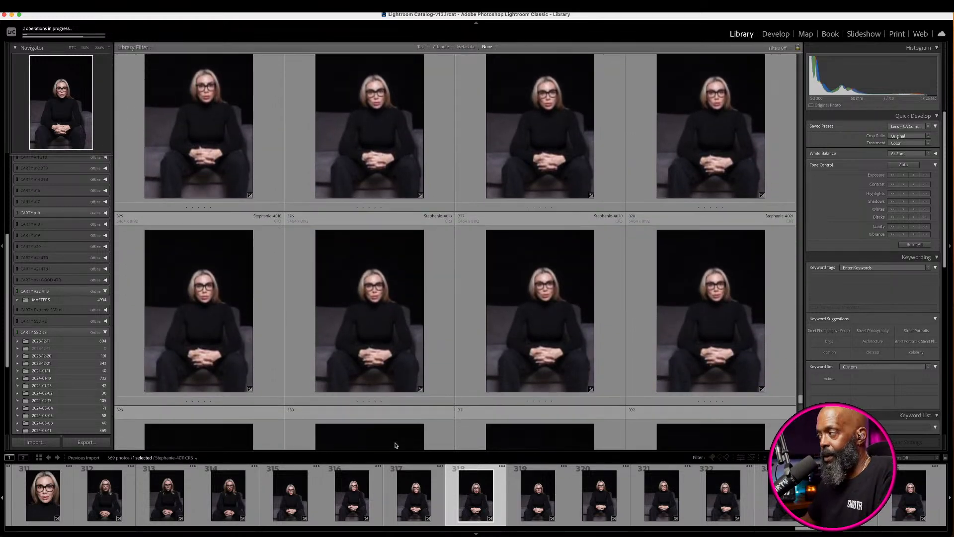
scroll(396, 445, "down", 3)
scroll(396, 445, "down", 4)
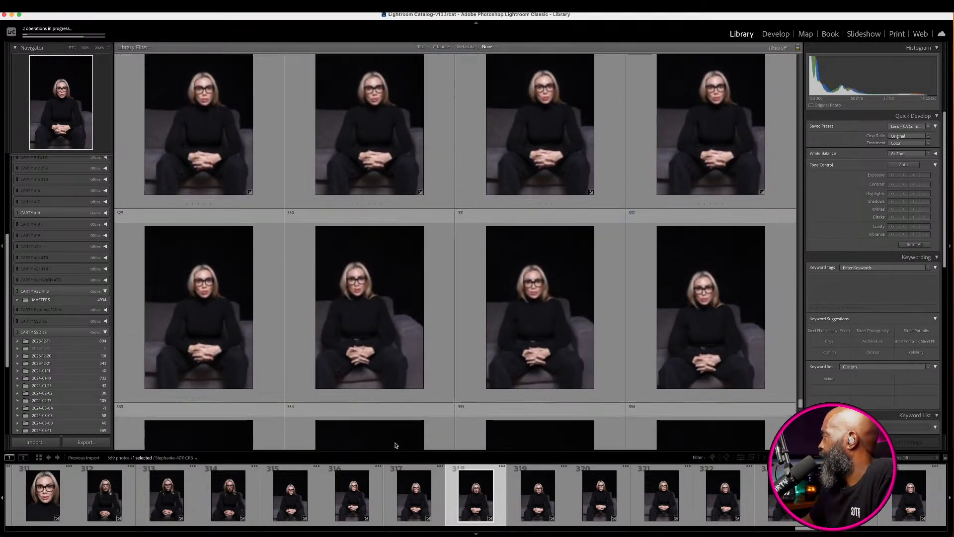
scroll(396, 444, "down", 4)
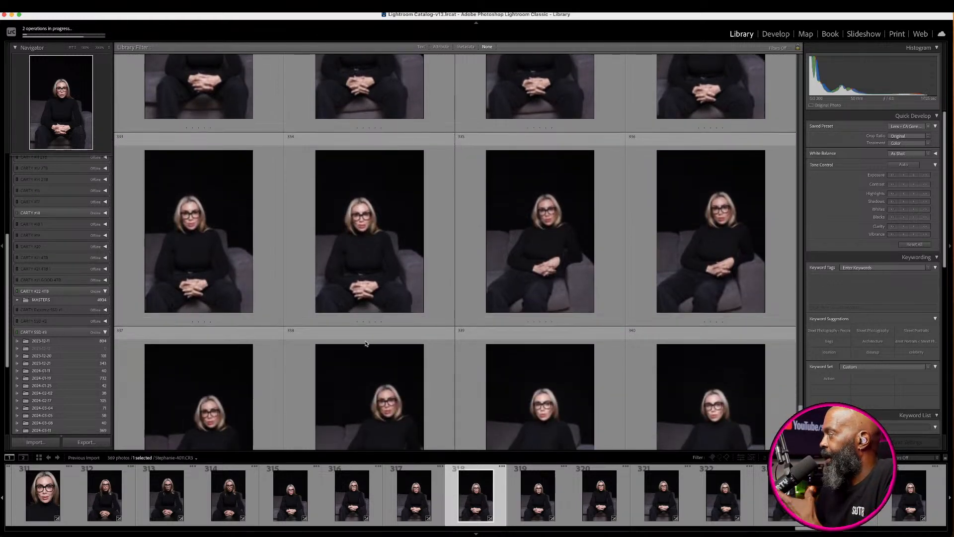
scroll(213, 336, "down", 6)
scroll(366, 343, "down", 5)
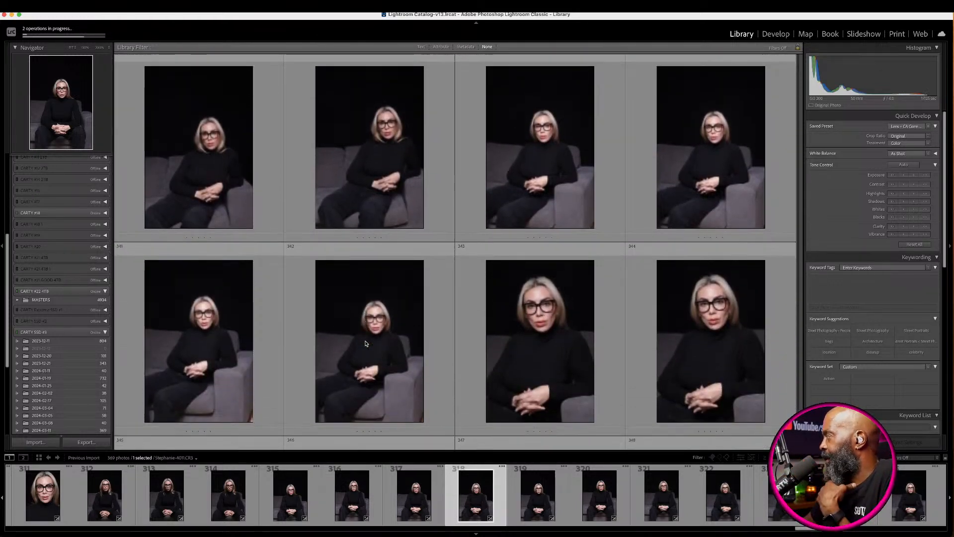
- Rate frame 351, where a helper's hands are adjusting the hair, one star and advance to frame 352
scroll(366, 343, "down", 5)
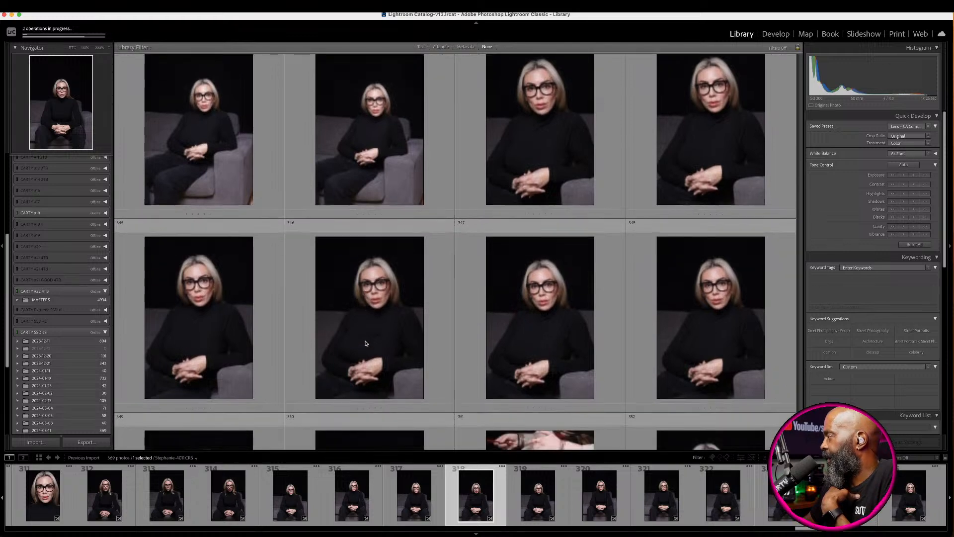
scroll(366, 343, "down", 1)
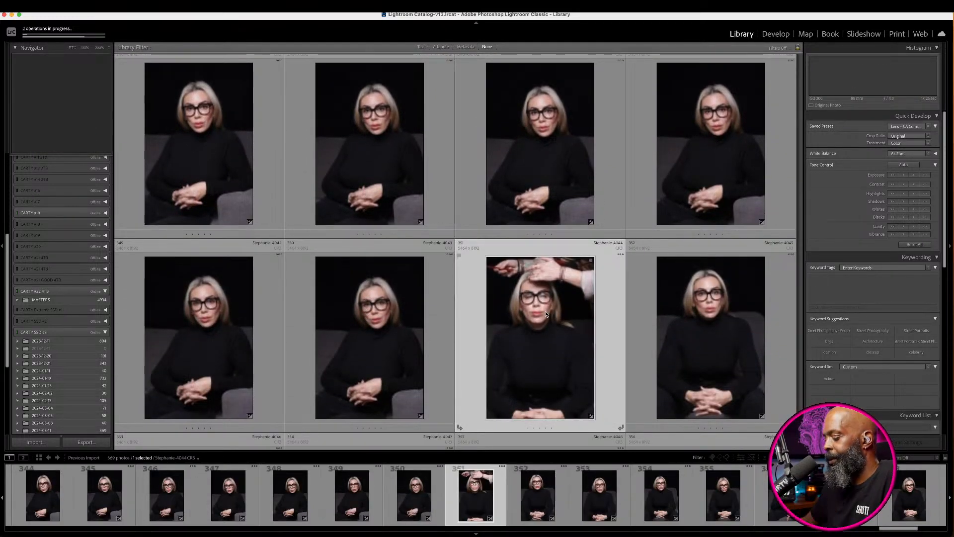
key("Right")
- Look through the remaining seated portraits from frame 353 to the end and filter the library to unrated photos
scroll(547, 314, "down", 5)
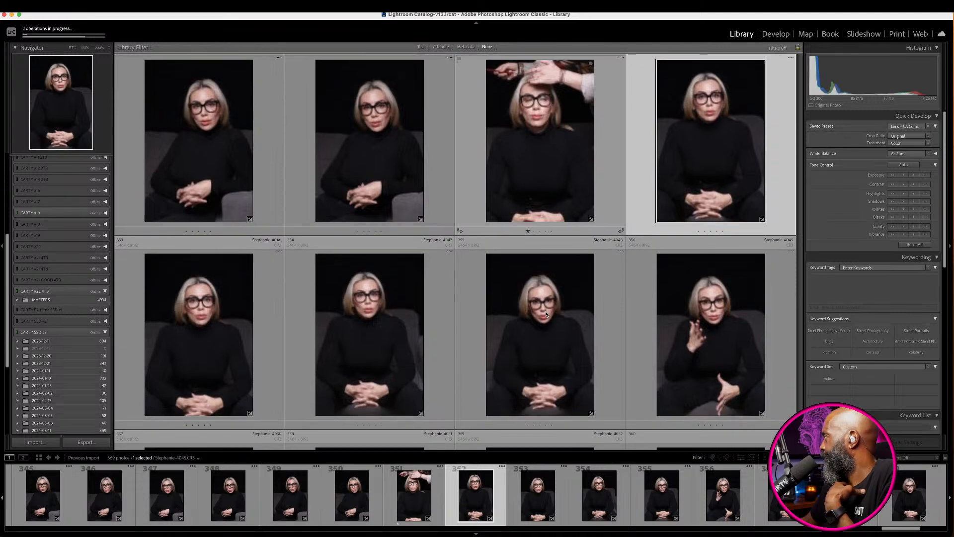
scroll(546, 314, "down", 4)
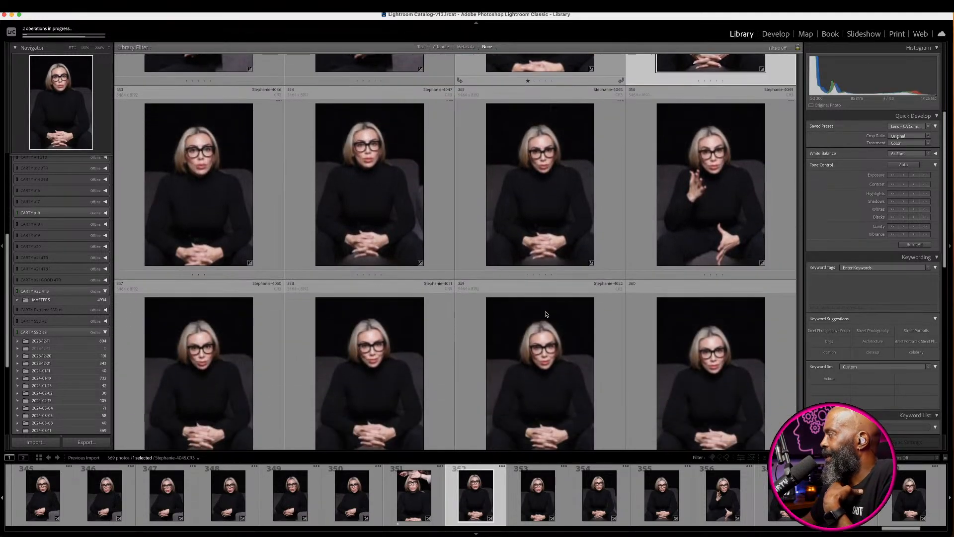
scroll(546, 314, "down", 4)
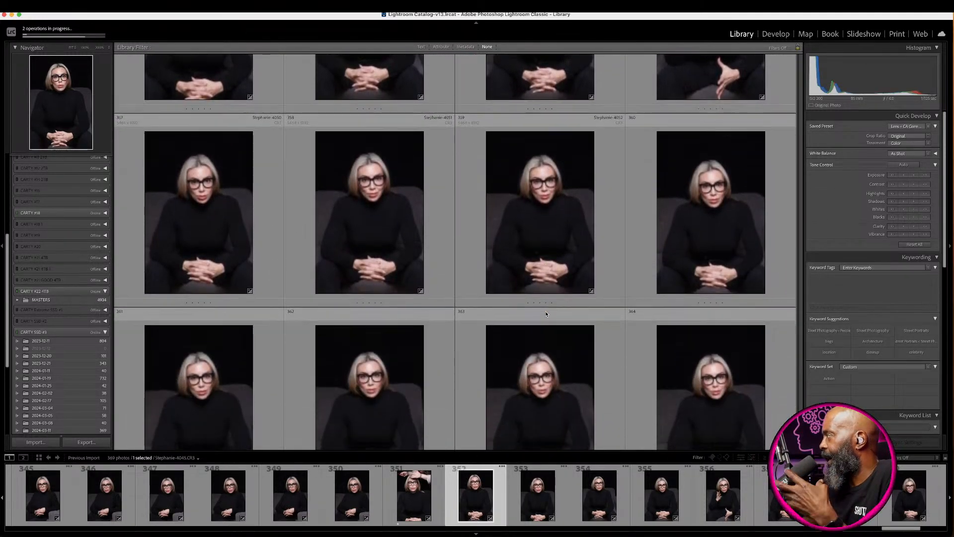
scroll(546, 314, "down", 5)
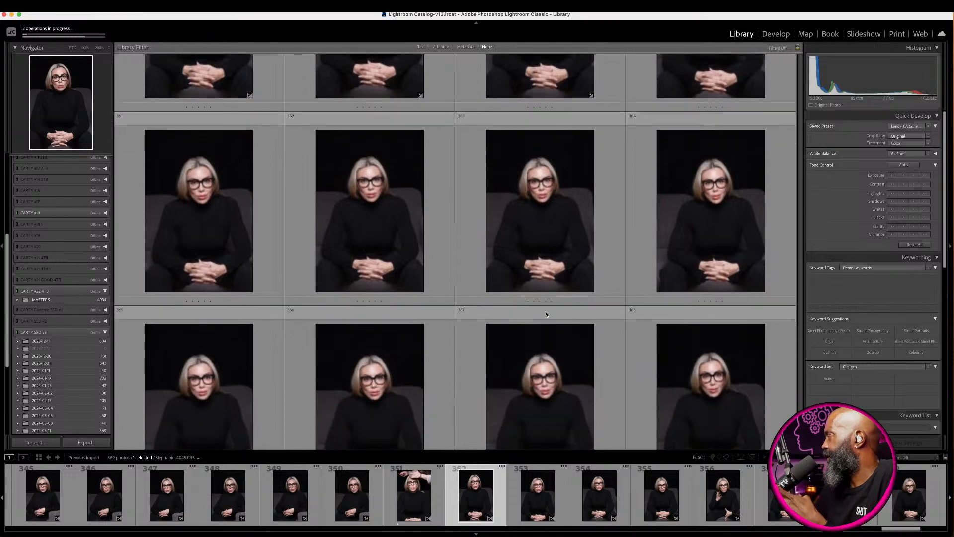
scroll(546, 314, "down", 1)
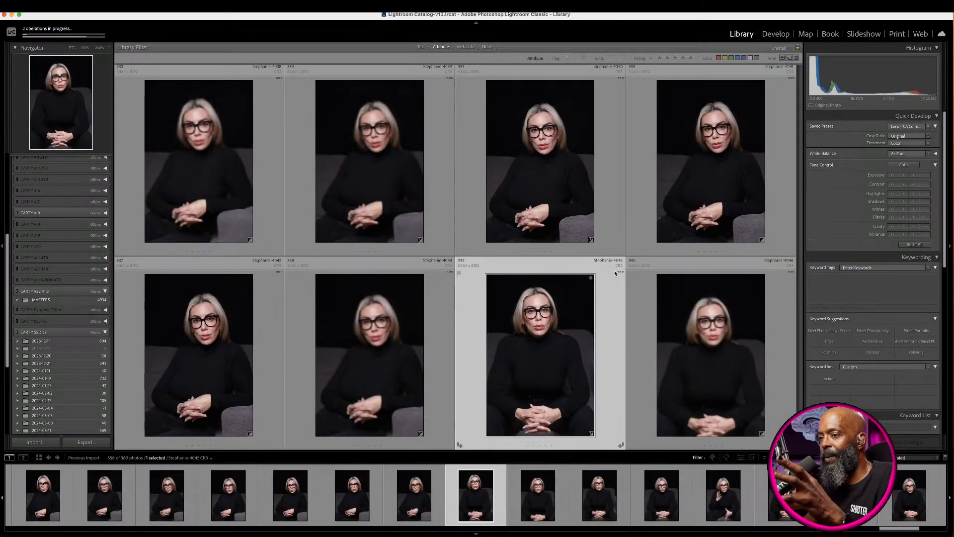
- Return to the beginning of the unrated photos and look over the first blue-shirt portraits
scroll(614, 271, "up", 10)
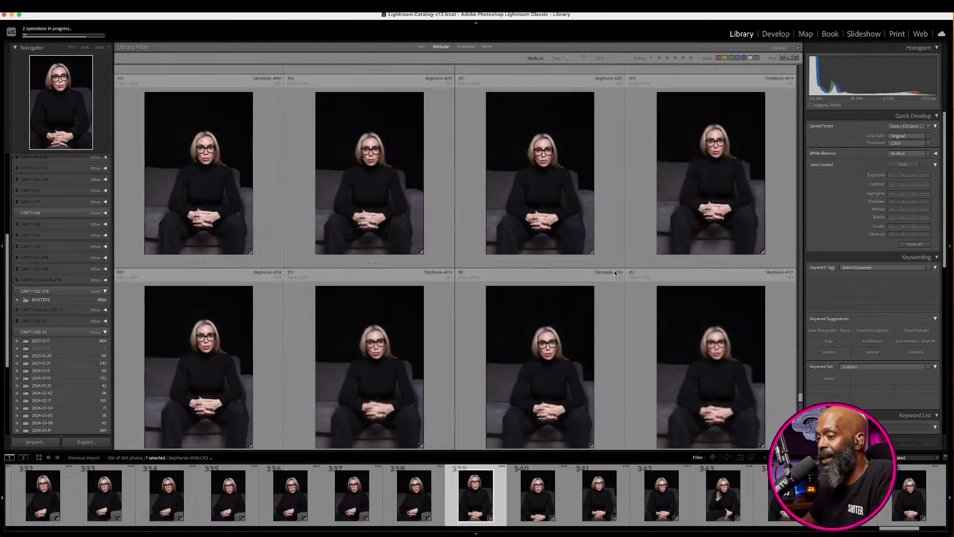
scroll(614, 271, "up", 20)
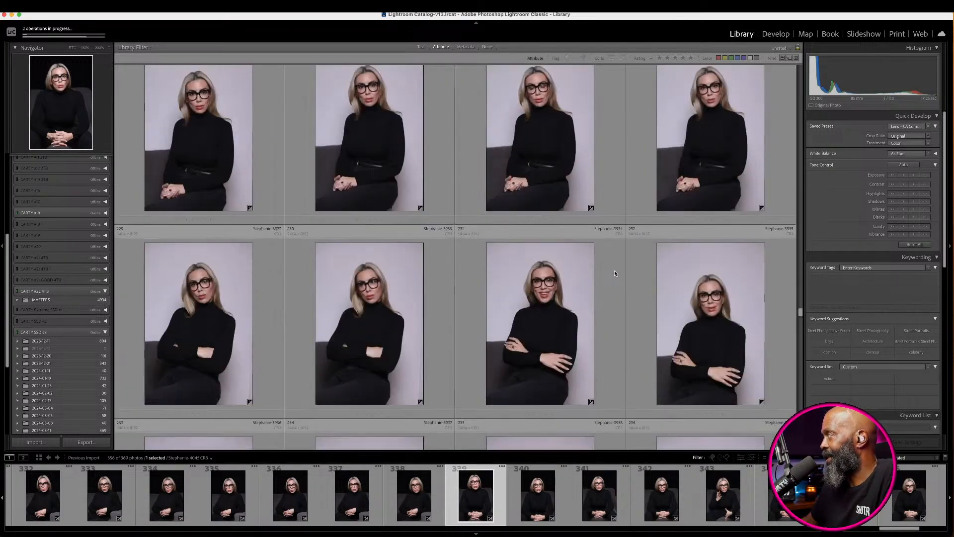
scroll(614, 270, "up", 20)
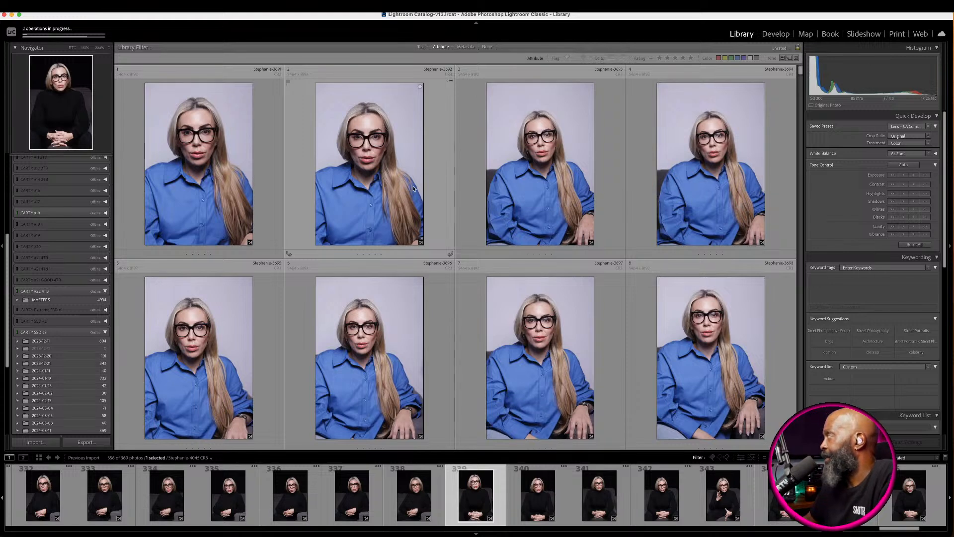
scroll(413, 189, "down", 1)
scroll(413, 189, "up", 1)
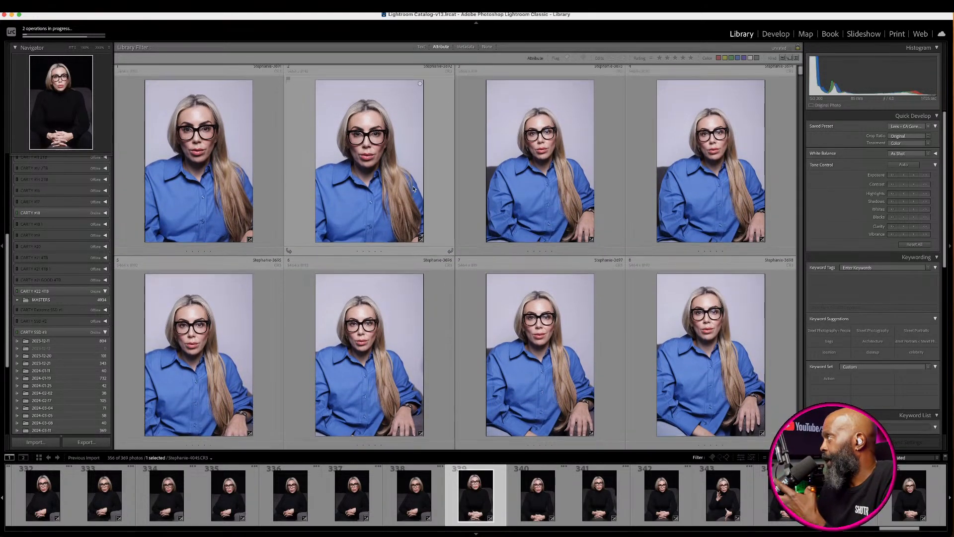
scroll(413, 189, "down", 1)
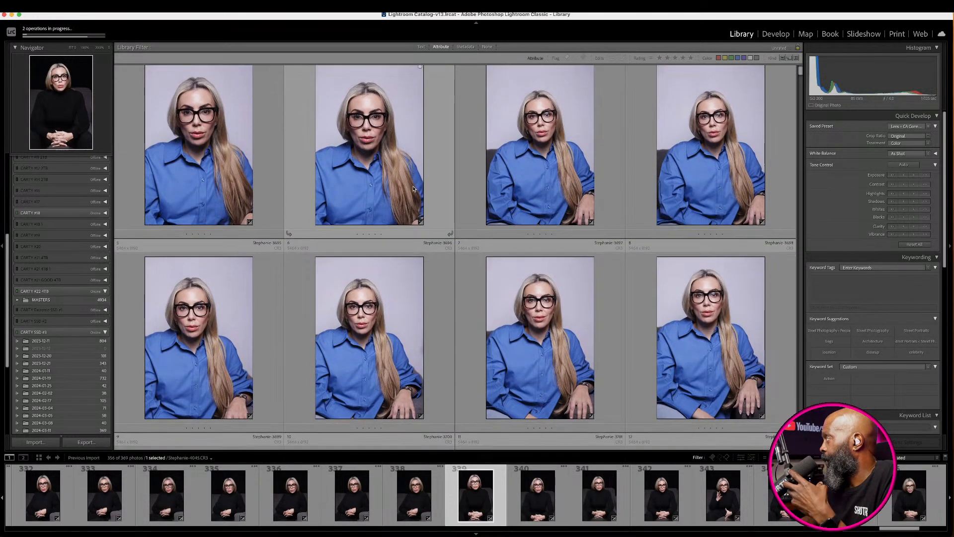
- Skim the unrated blue-shirt portraits in the grid from frame 5 to frame 48
scroll(413, 189, "down", 8)
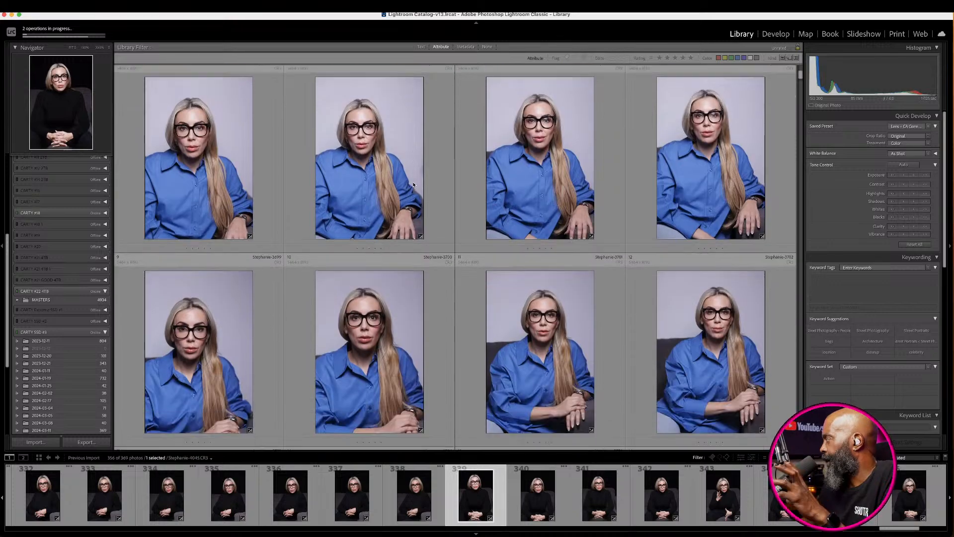
scroll(413, 185, "down", 10)
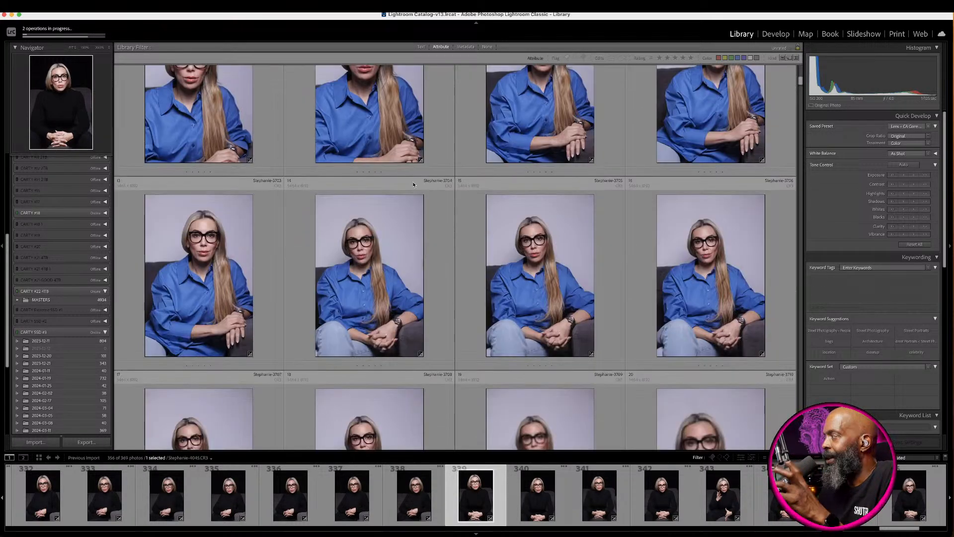
scroll(413, 184, "down", 14)
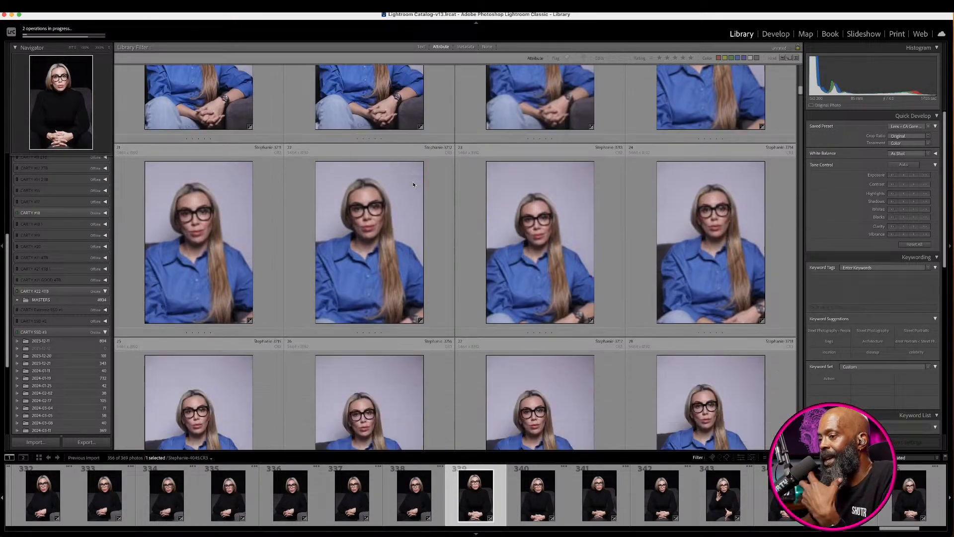
scroll(413, 184, "down", 1)
scroll(413, 184, "down", 4)
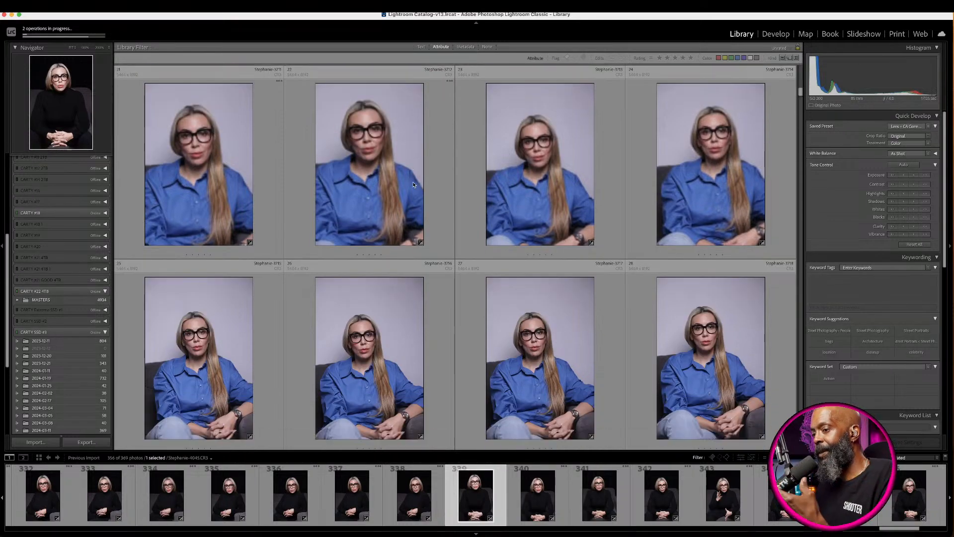
scroll(413, 184, "down", 12)
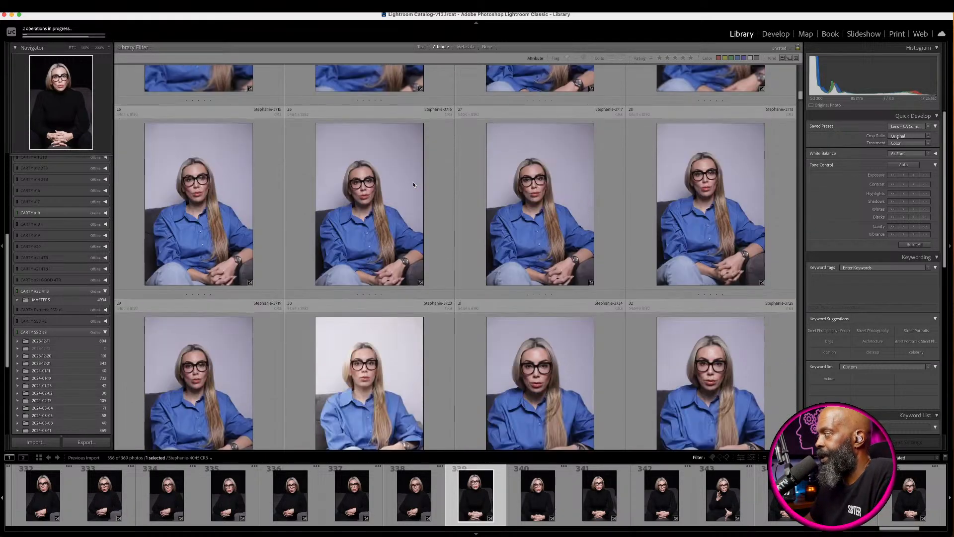
scroll(412, 184, "down", 15)
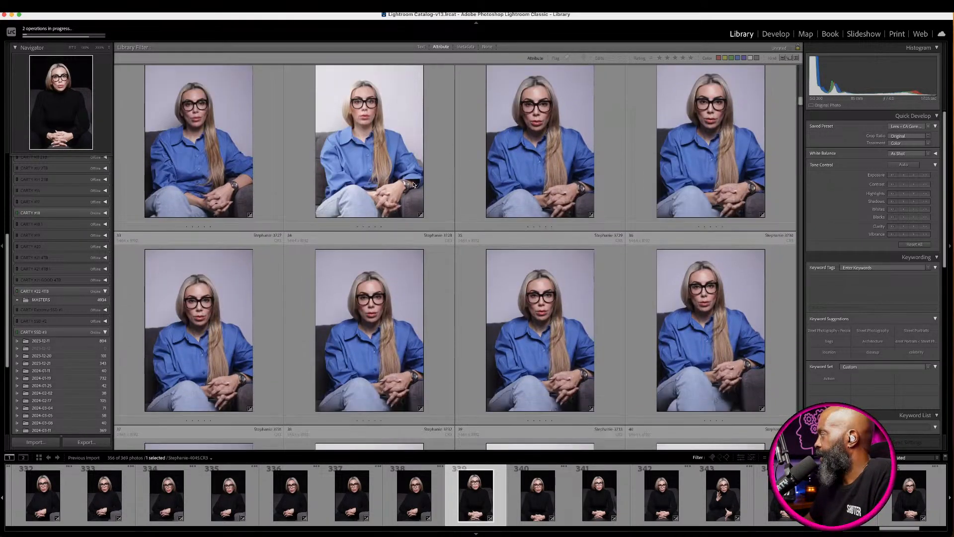
scroll(413, 185, "down", 20)
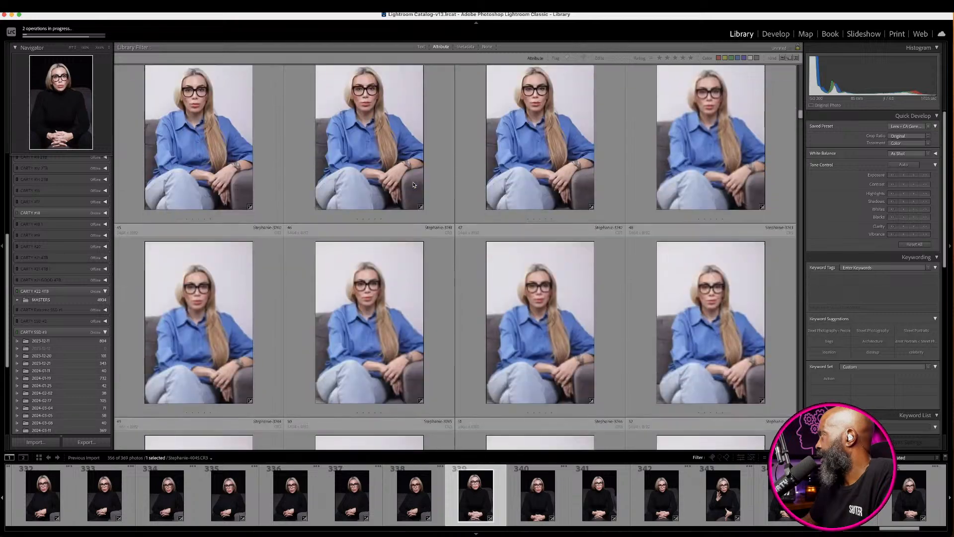
- Look through the black-turtleneck portraits against the light backdrop from frame 109 onward and select frame 119
scroll(413, 185, "down", 15)
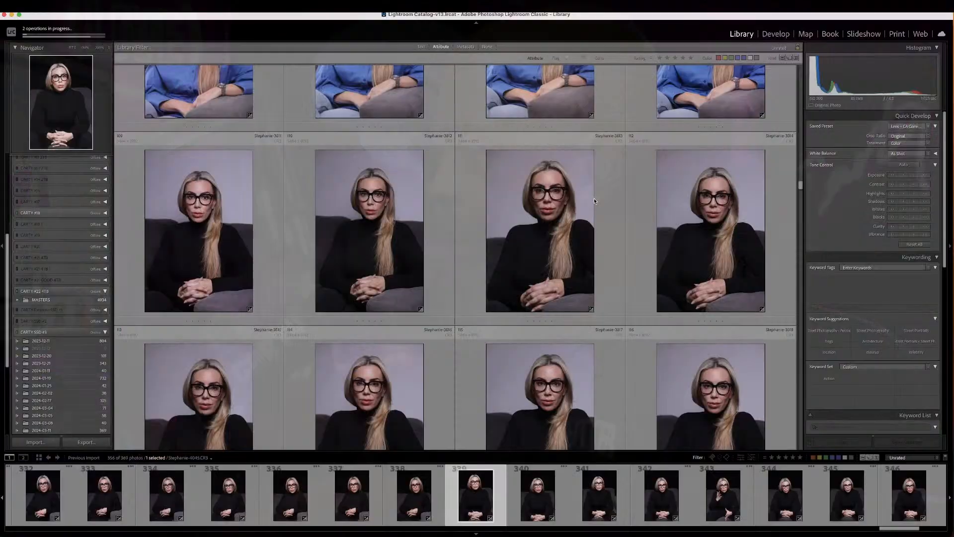
scroll(594, 201, "down", 1)
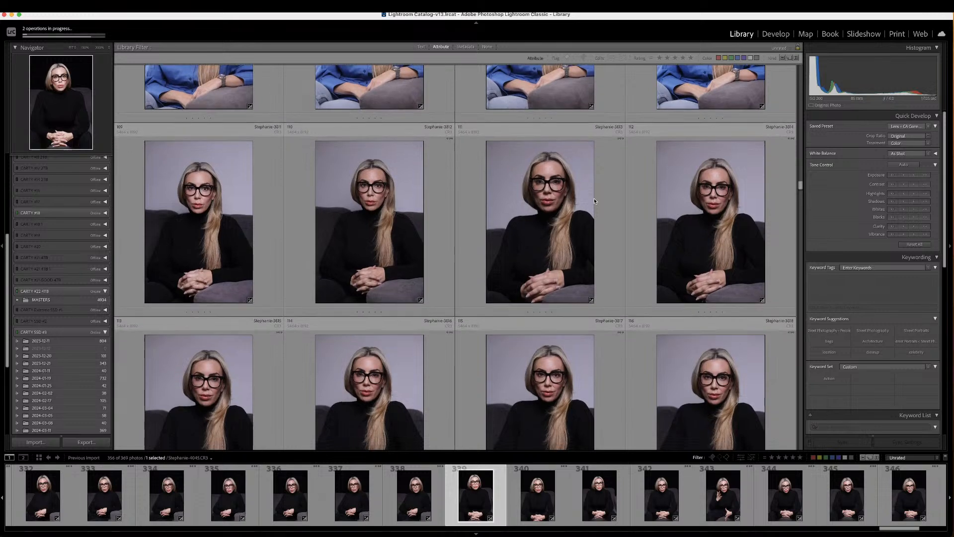
scroll(594, 201, "down", 6)
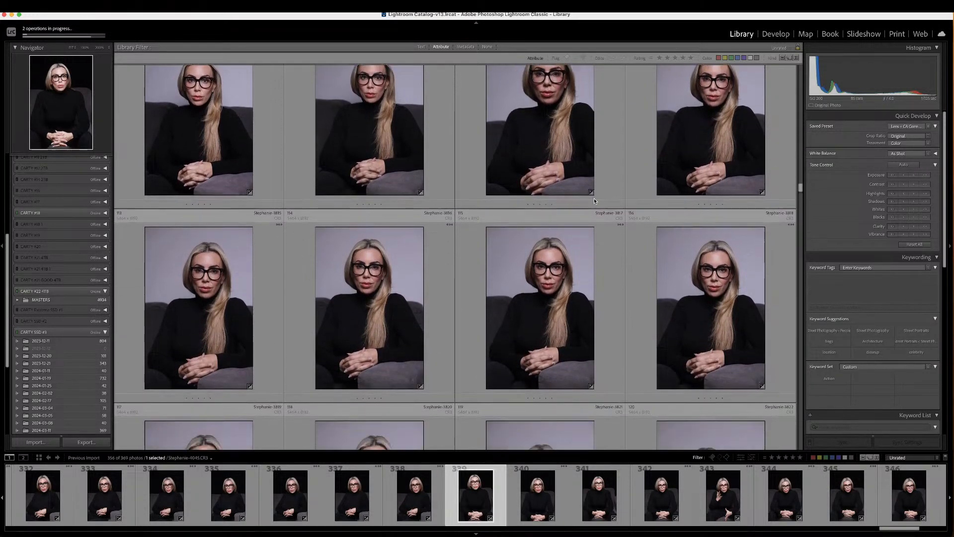
scroll(594, 201, "down", 5)
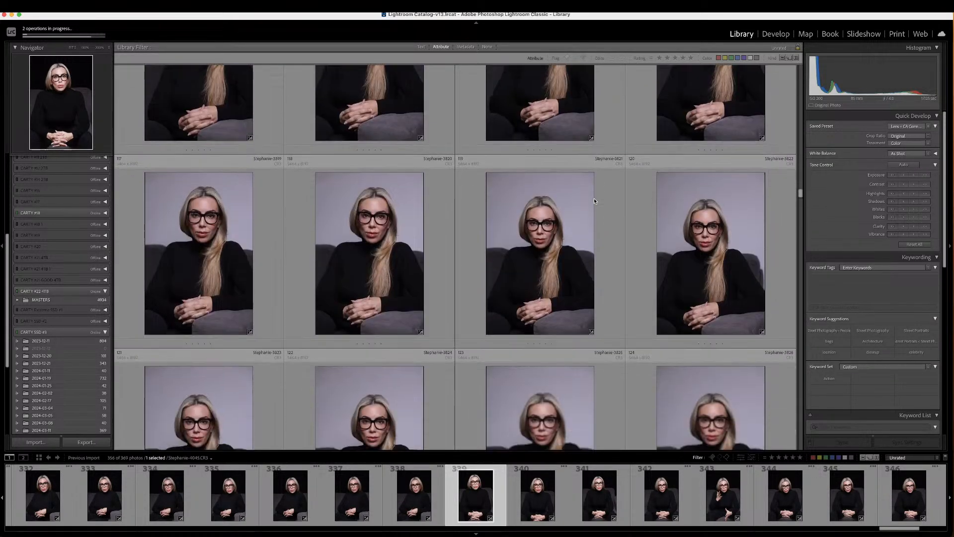
scroll(594, 201, "down", 3)
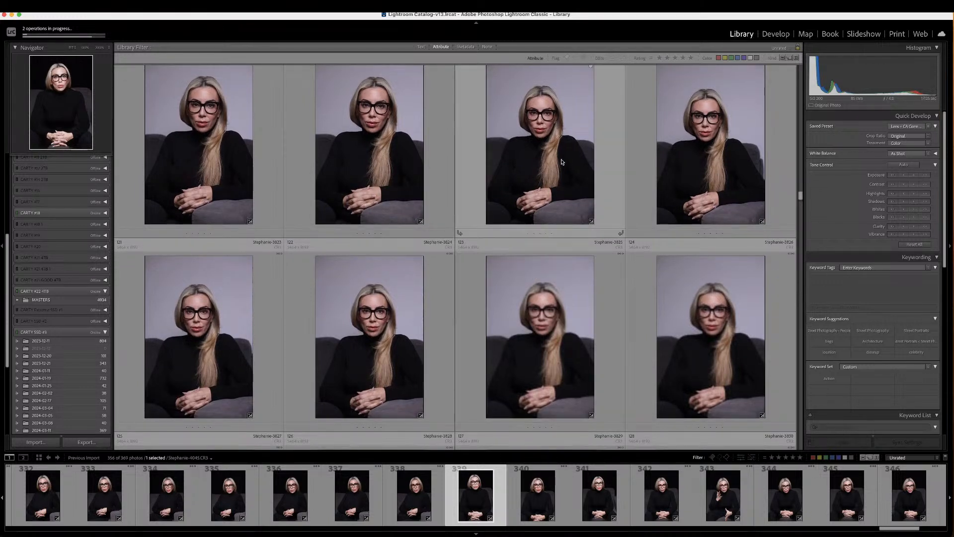
left_click(549, 140)
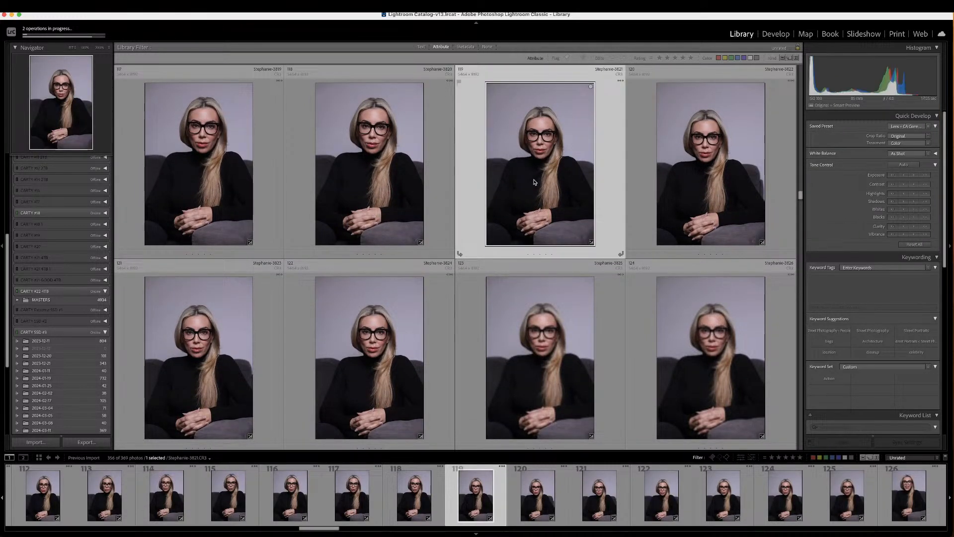
- Enlarge the grid thumbnails, look through the black-turtleneck portraits from frame 120 to frame 129, and view frame 120 full screen
key("Right")
scroll(347, 270, "down", 1)
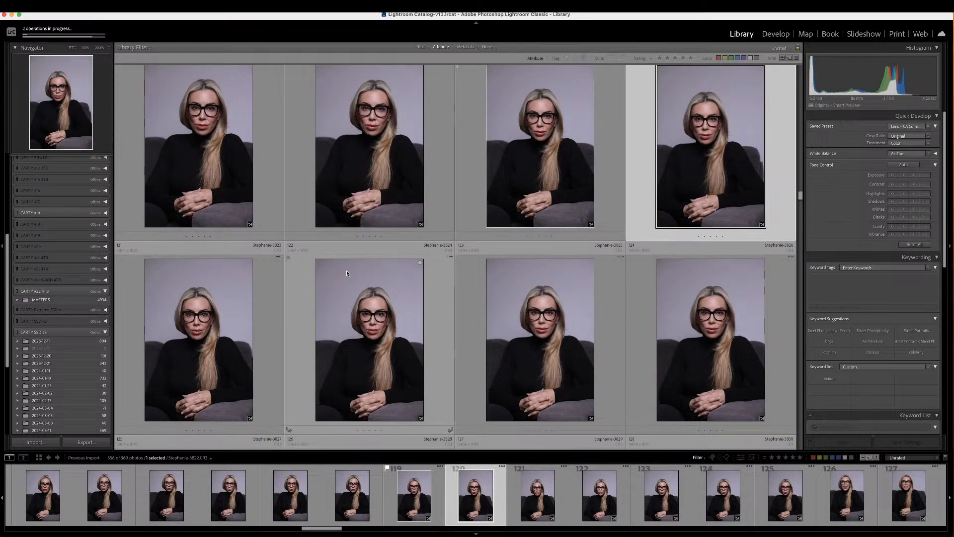
key("equal")
scroll(281, 323, "down", 3)
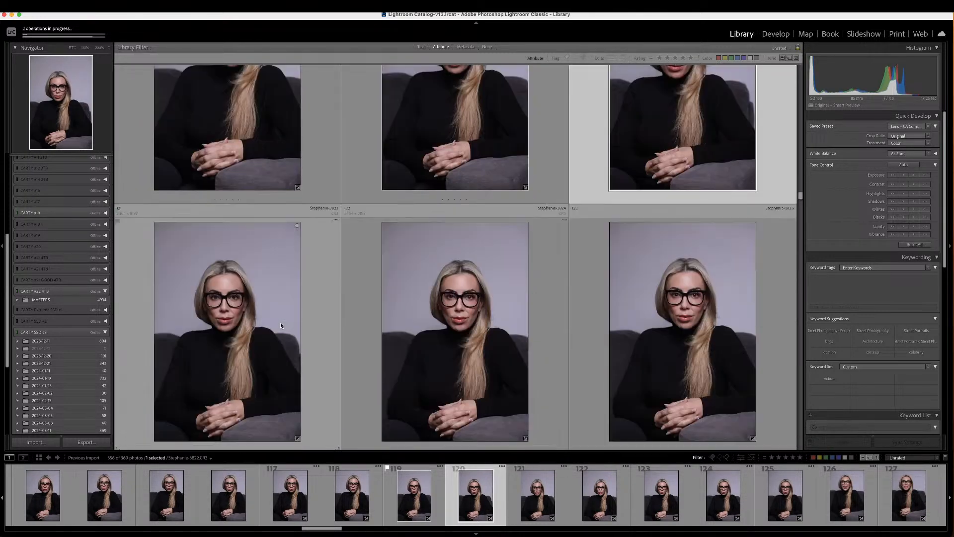
scroll(280, 323, "down", 3)
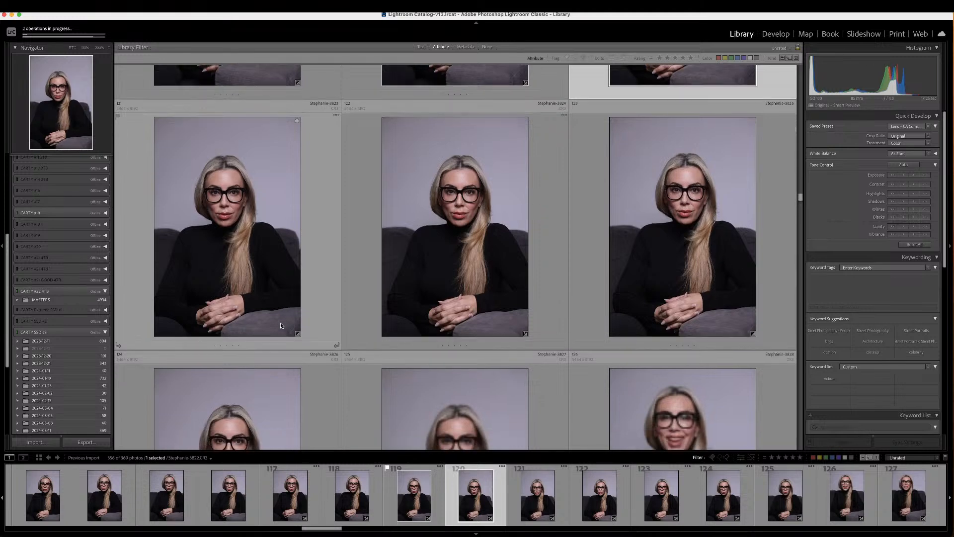
scroll(280, 324, "down", 6)
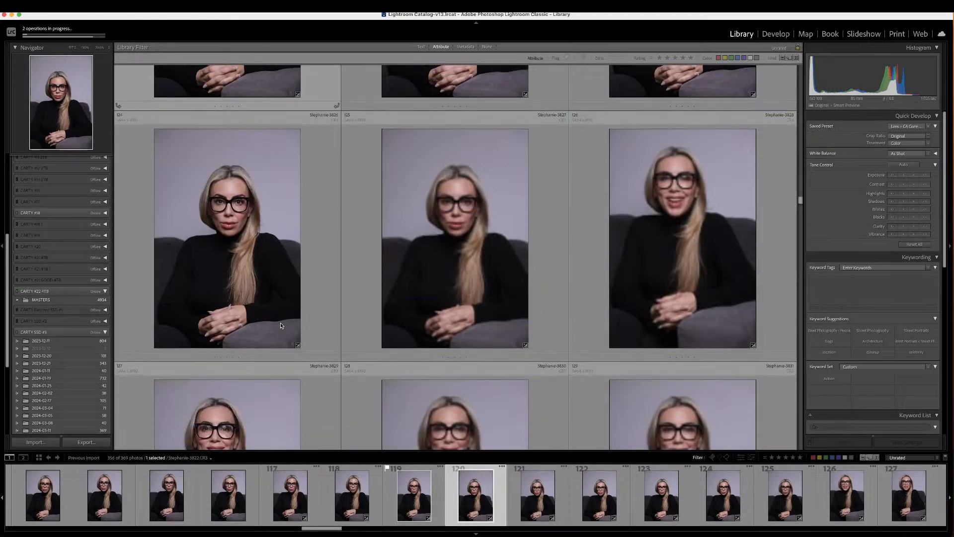
scroll(280, 323, "down", 1)
key("f")
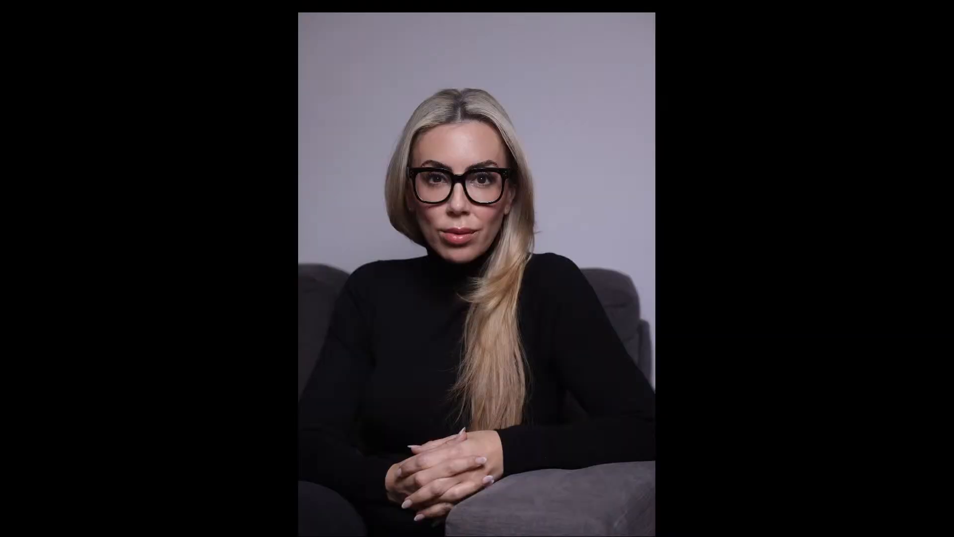
key("Escape")
- Look on to frame 132 in the grid, open frame 130 enlarged and check it against frame 129
scroll(280, 323, "down", 3)
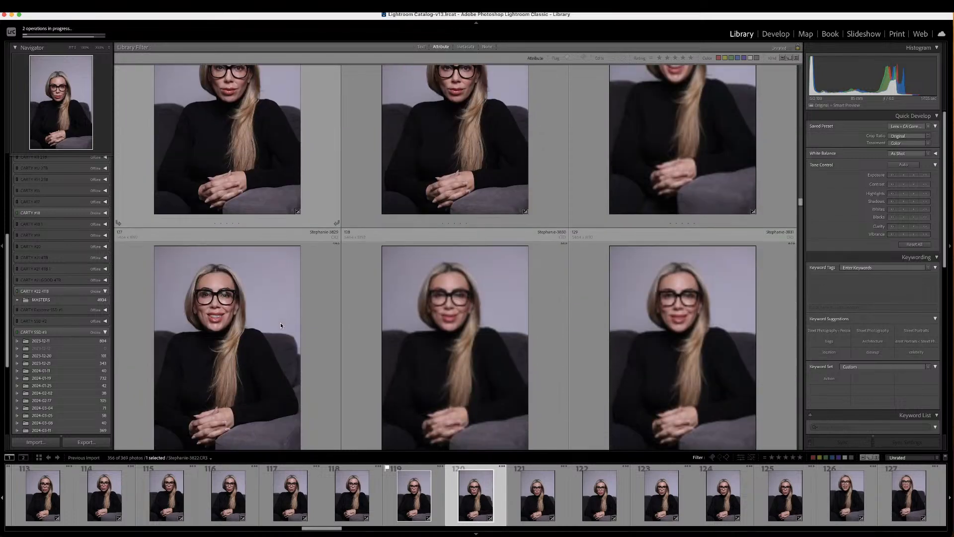
scroll(281, 325, "down", 5)
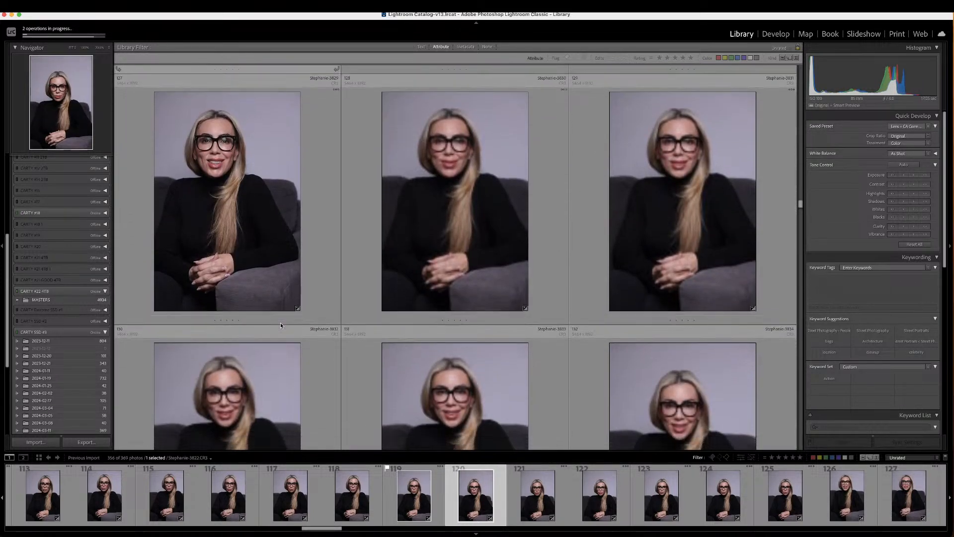
scroll(280, 326, "down", 2)
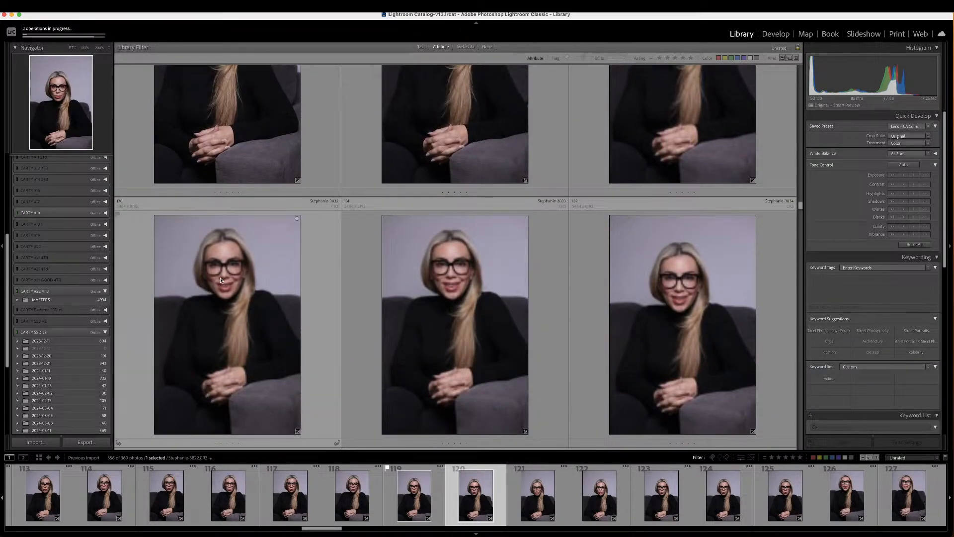
left_click(221, 280)
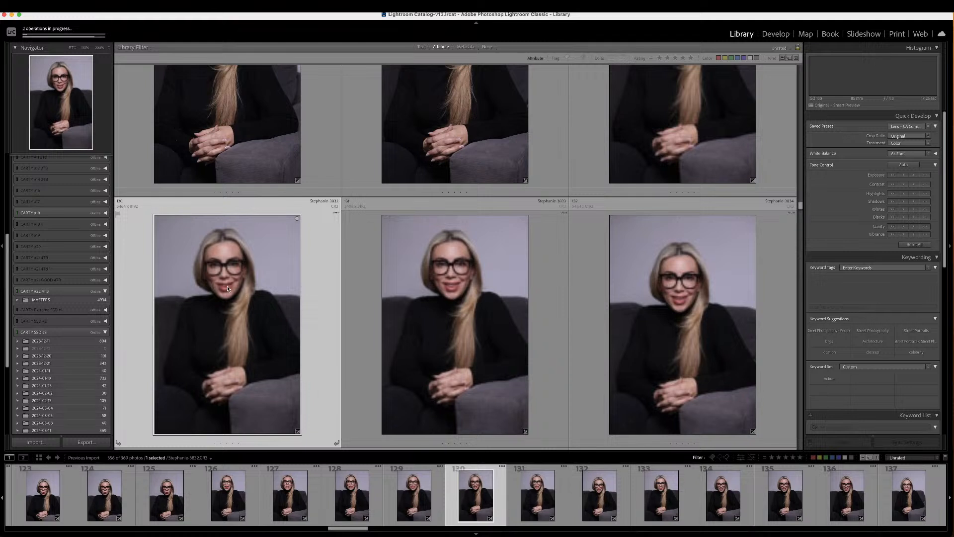
double_click(228, 288)
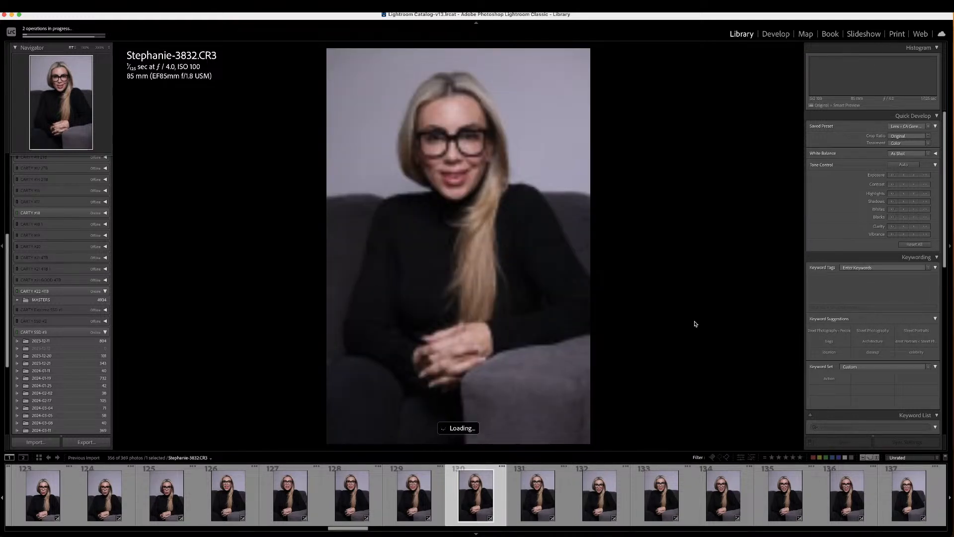
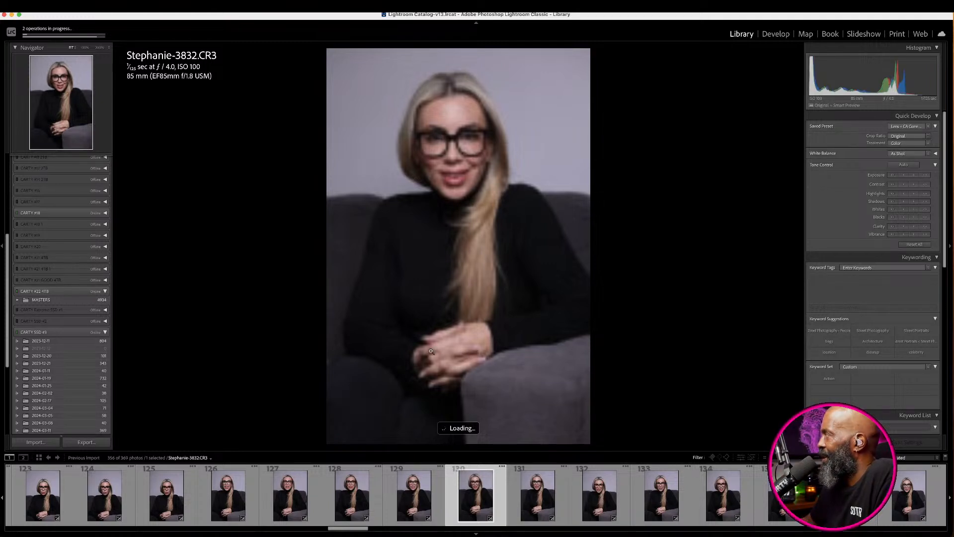
left_click(407, 497)
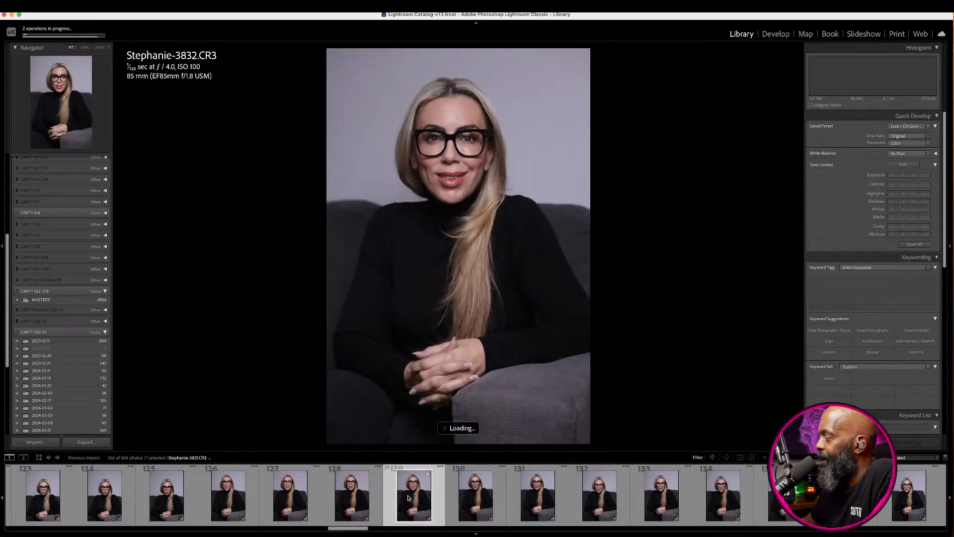
left_click(463, 502)
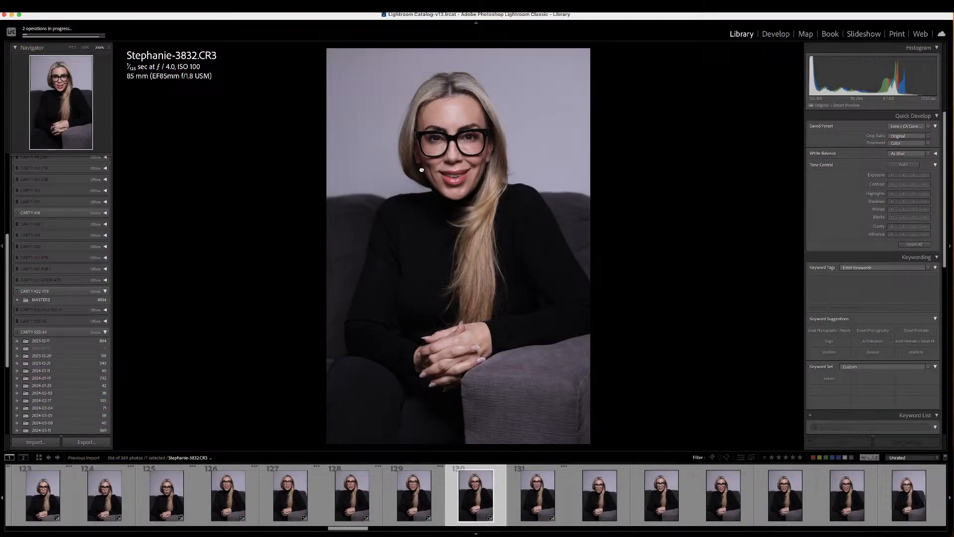
- Zoom in on the face in frame 130 to examine the eyes, glasses and mouth, and return to the full view
left_click(421, 170)
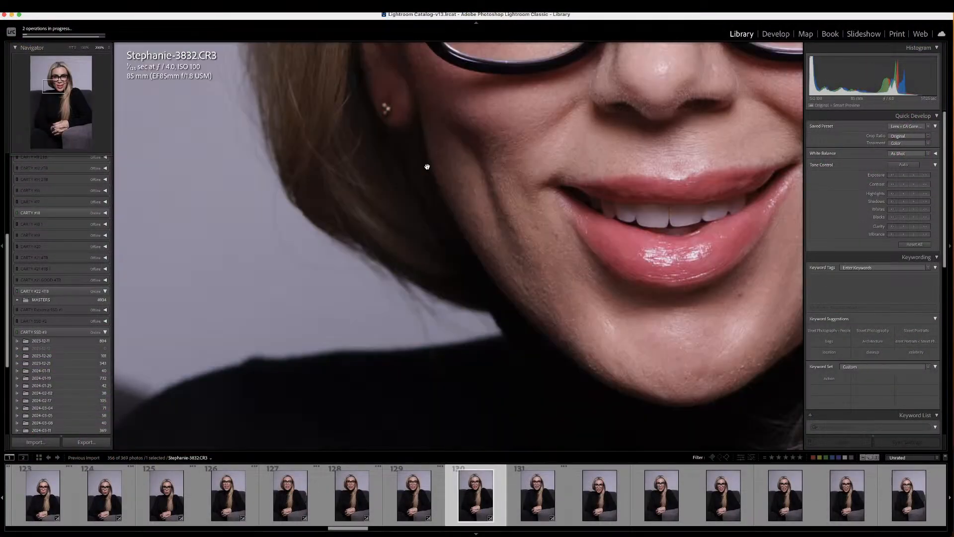
scroll(579, 217, "up", 10)
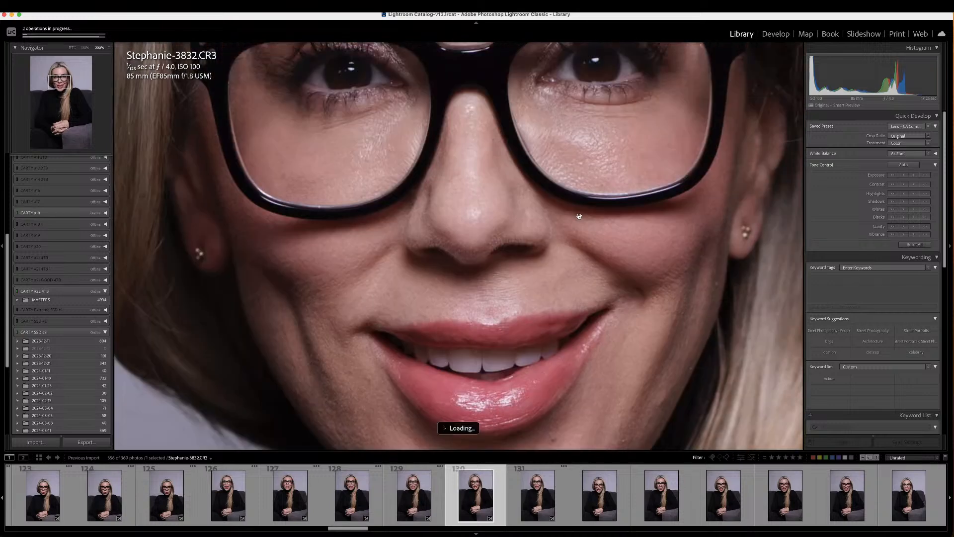
scroll(579, 216, "up", 8)
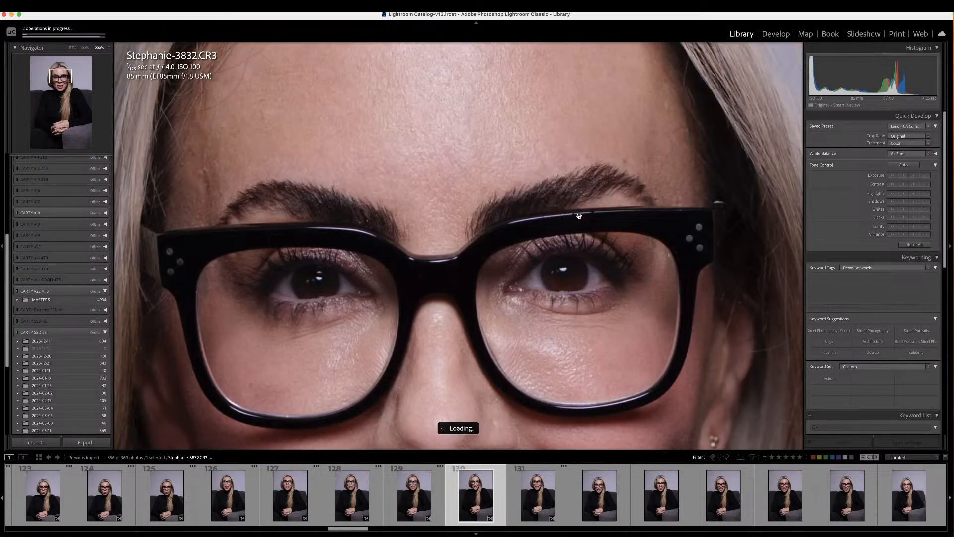
scroll(579, 217, "down", 8)
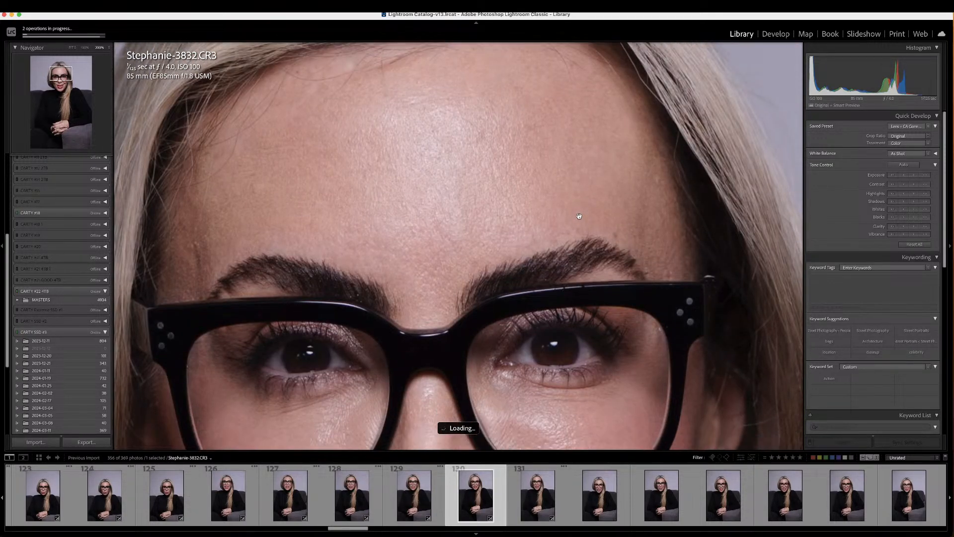
left_click(579, 216)
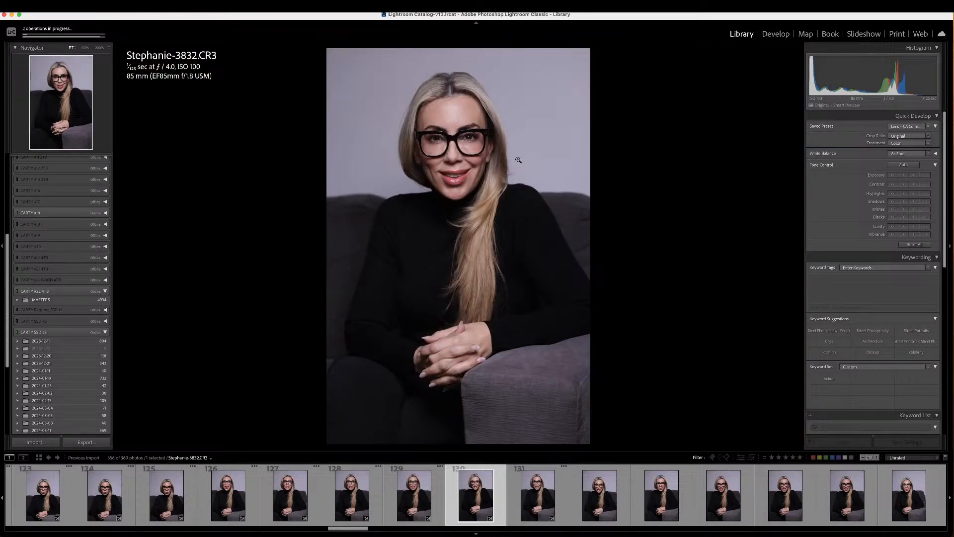
left_click(454, 177)
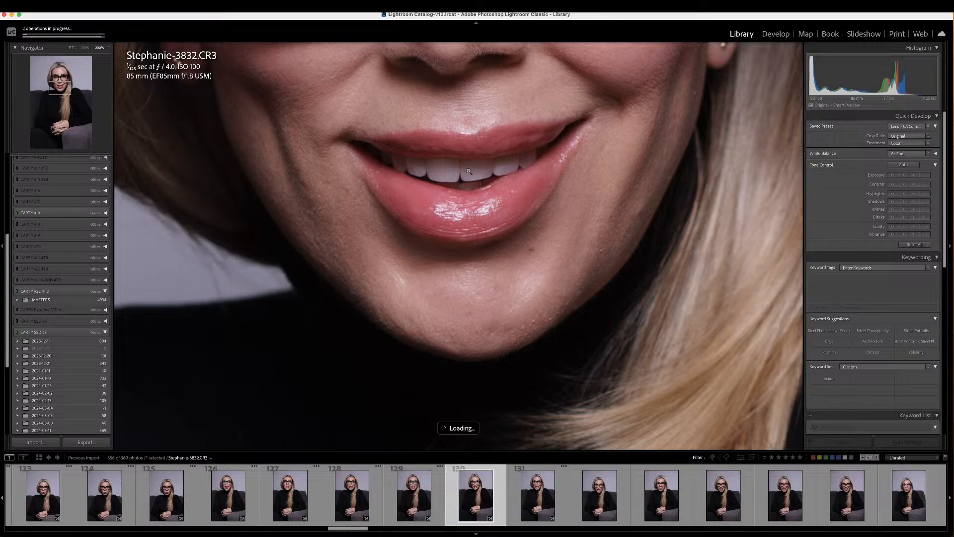
left_click(541, 262)
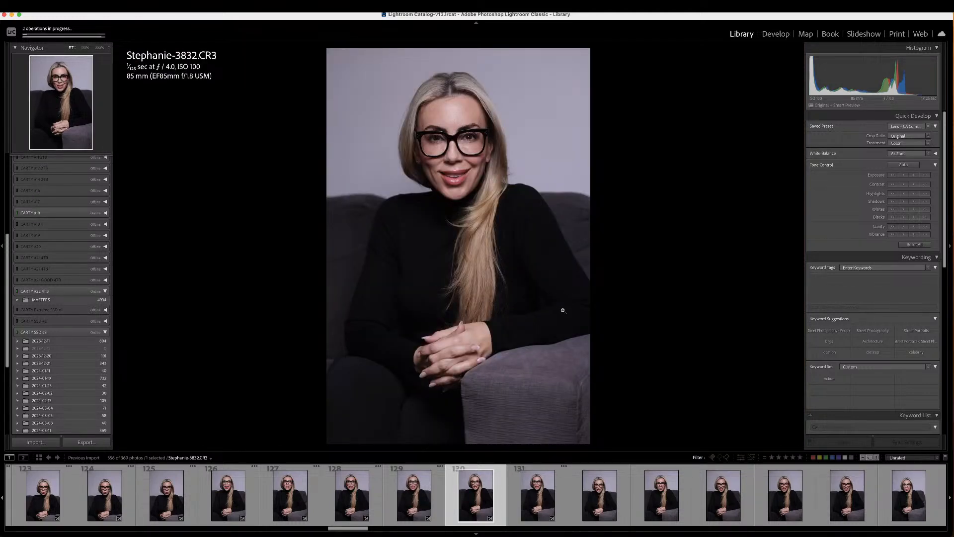
- Compare frames 129 and 130 by switching between them, and move on to the following portraits from frame 131
left_click(415, 494)
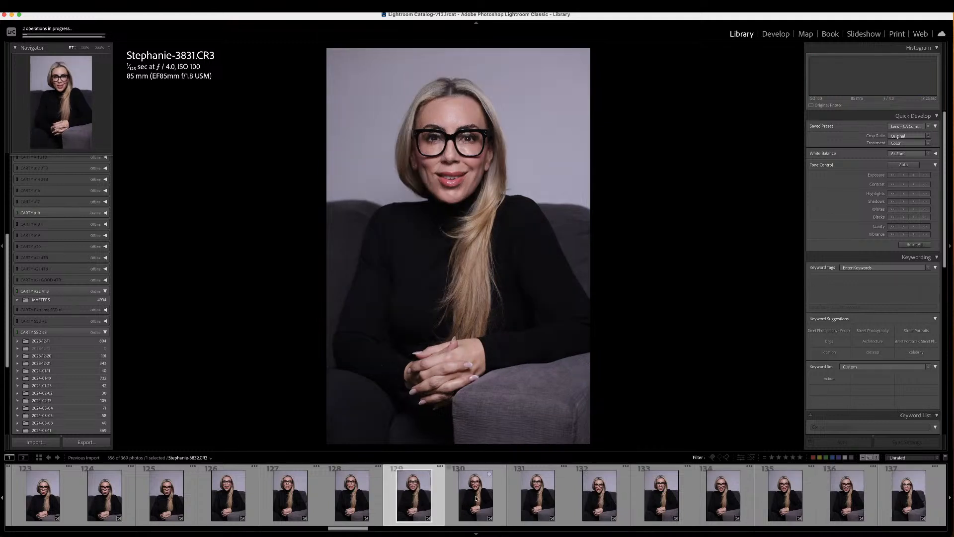
left_click(475, 498)
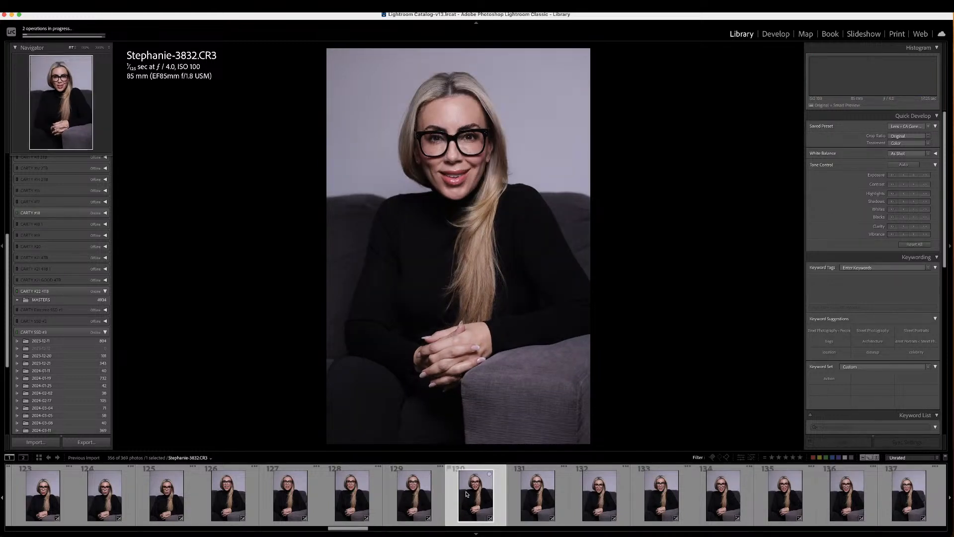
left_click(434, 491)
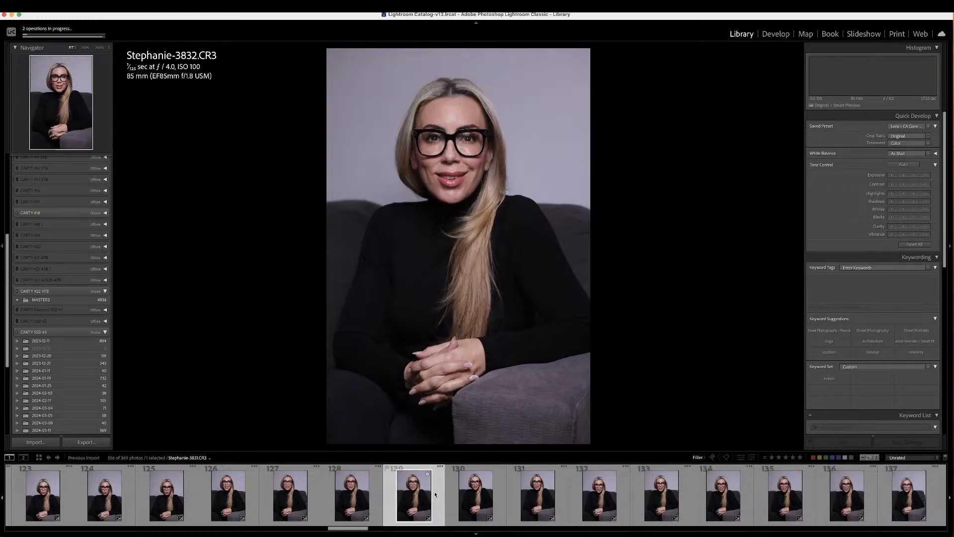
left_click(462, 496)
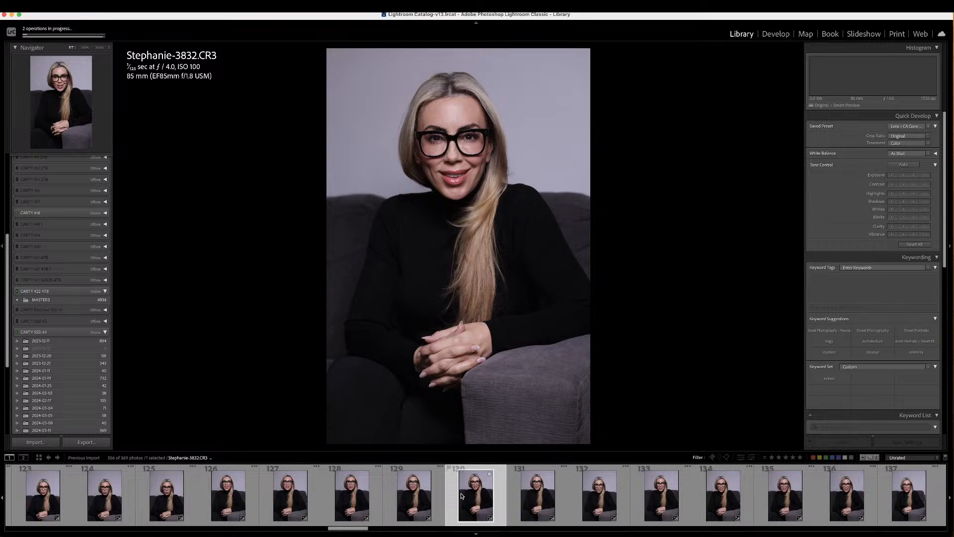
key("Right")
key("Right")
key("Right")
key("Right")
key("Right")
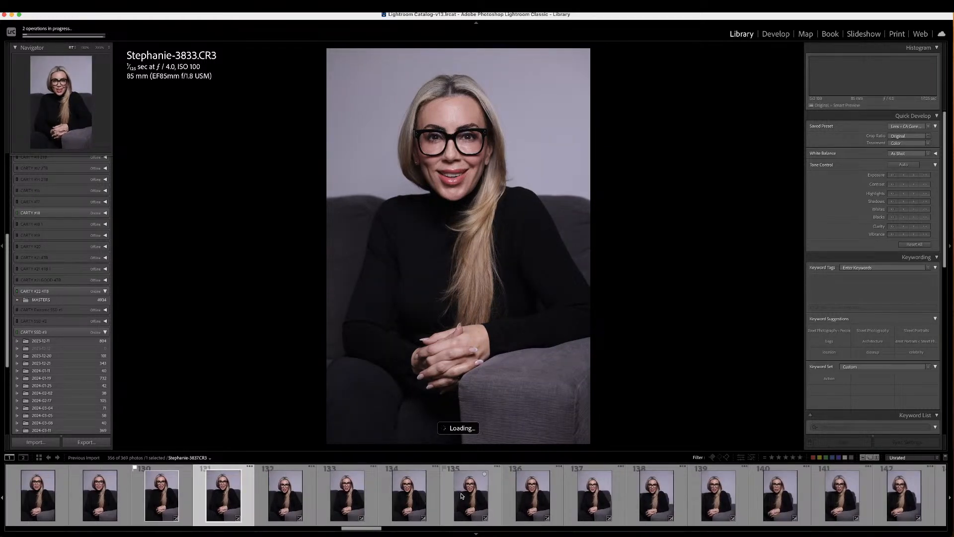
- Return to the grid and skim the smiling black-turtleneck portraits up to frame 144
key("g")
scroll(439, 303, "down", 10)
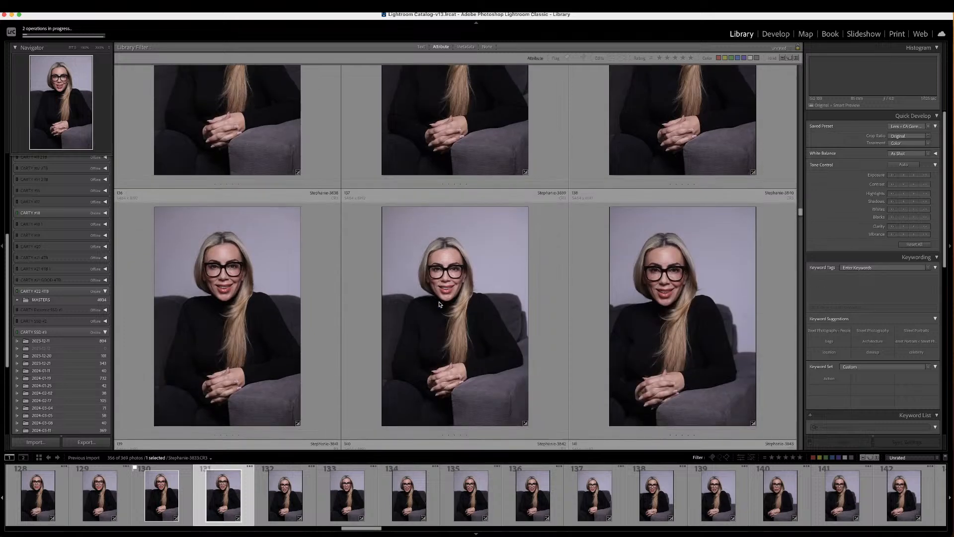
scroll(440, 304, "down", 5)
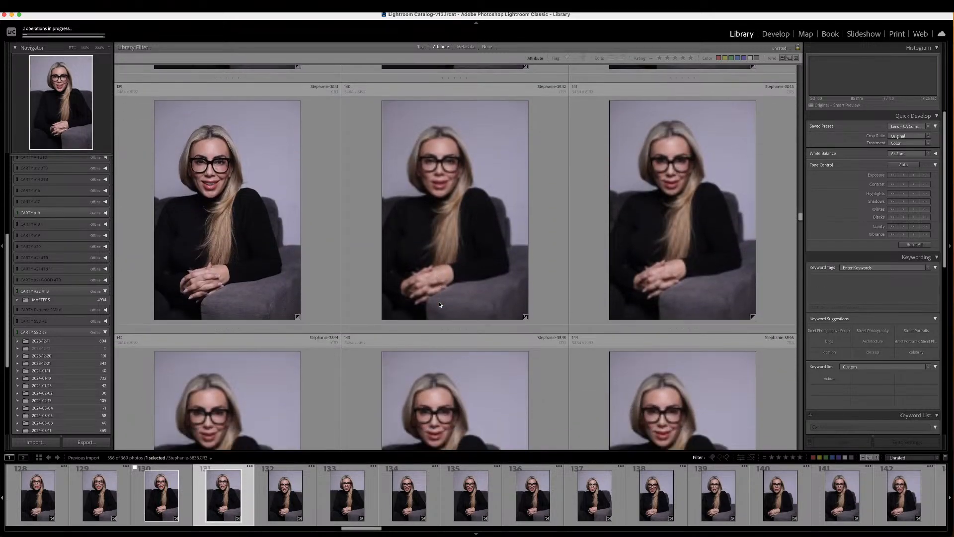
scroll(439, 304, "down", 1)
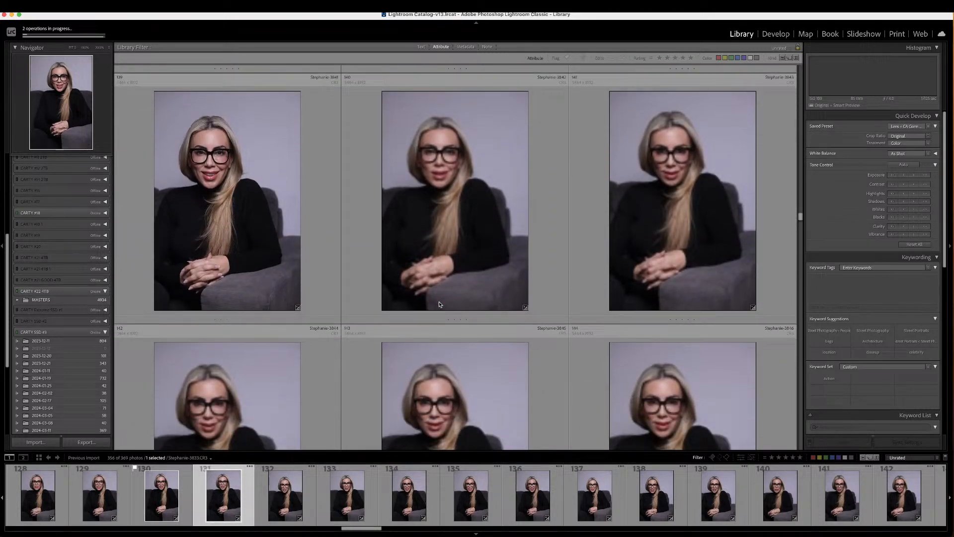
- Select frame 141, dismiss the Smart Previews notice and open the portrait in the enlarged single-photo view
left_click(674, 210)
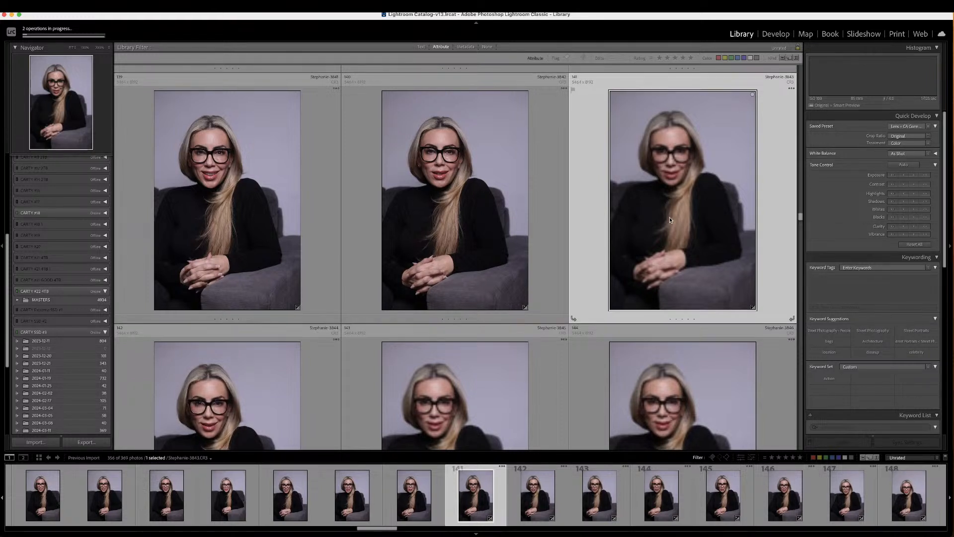
scroll(669, 219, "down", 2)
scroll(669, 220, "up", 1)
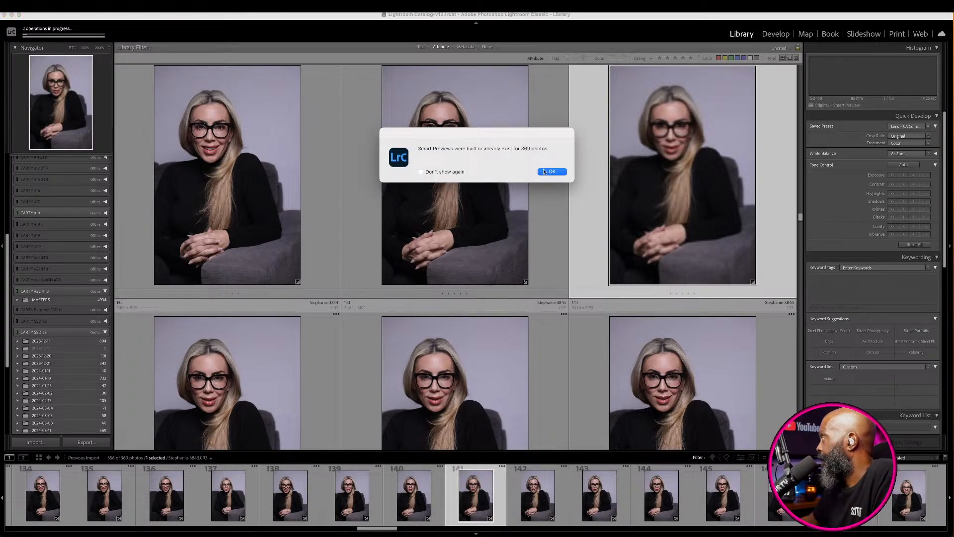
left_click(544, 172)
double_click(675, 163)
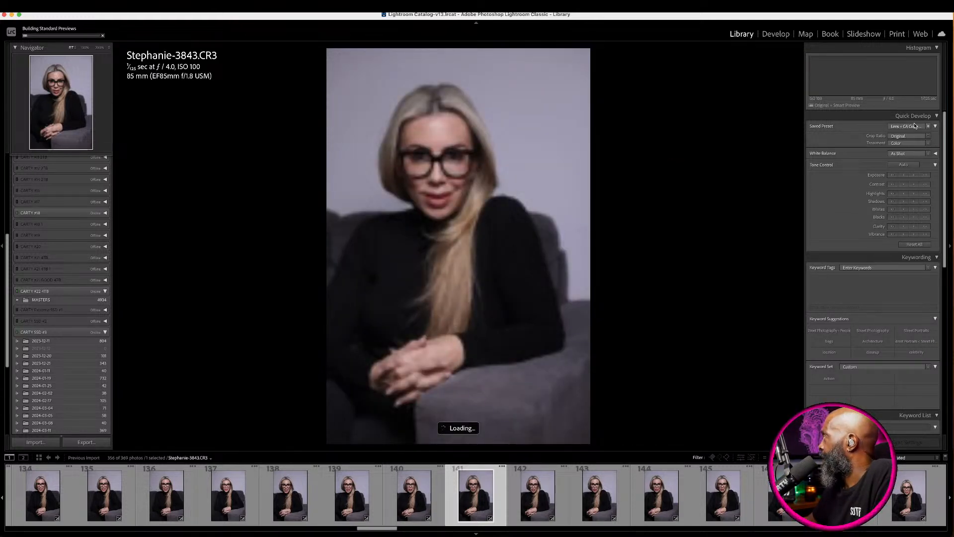
- Crop frame 141 tighter in Develop at the original aspect ratio, trimming mostly its right side and bottom and reframing the subject
key("d")
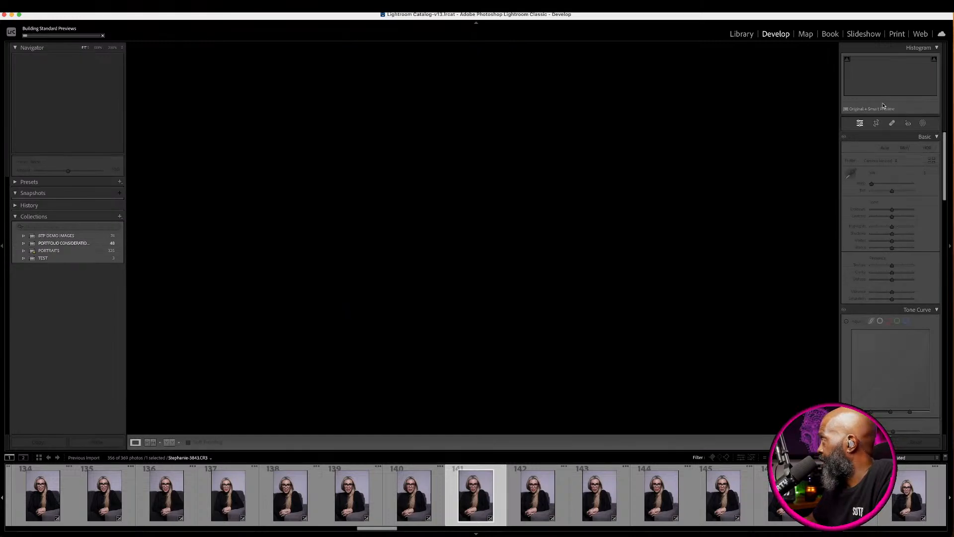
left_click(876, 123)
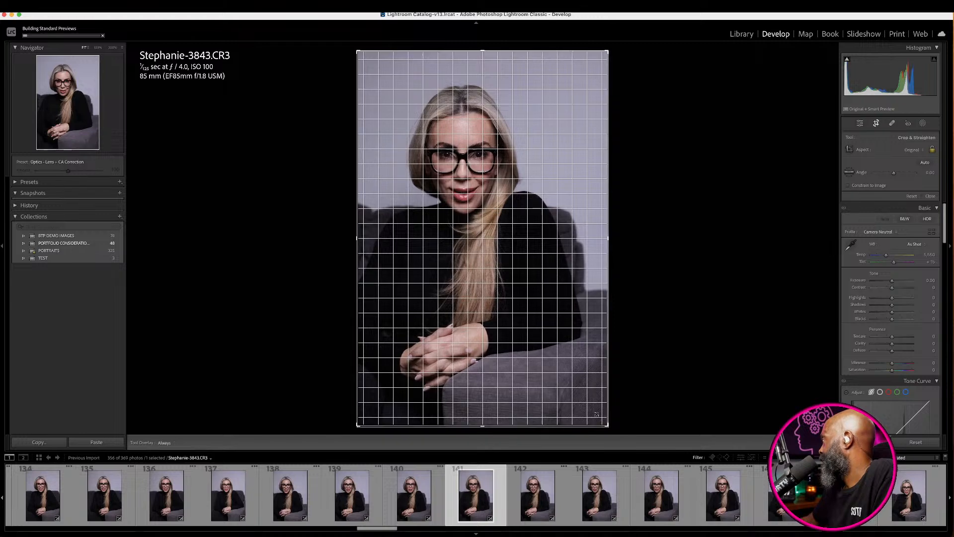
left_click_drag(586, 425, 591, 402)
left_click_drag(539, 305, 540, 296)
key("Return")
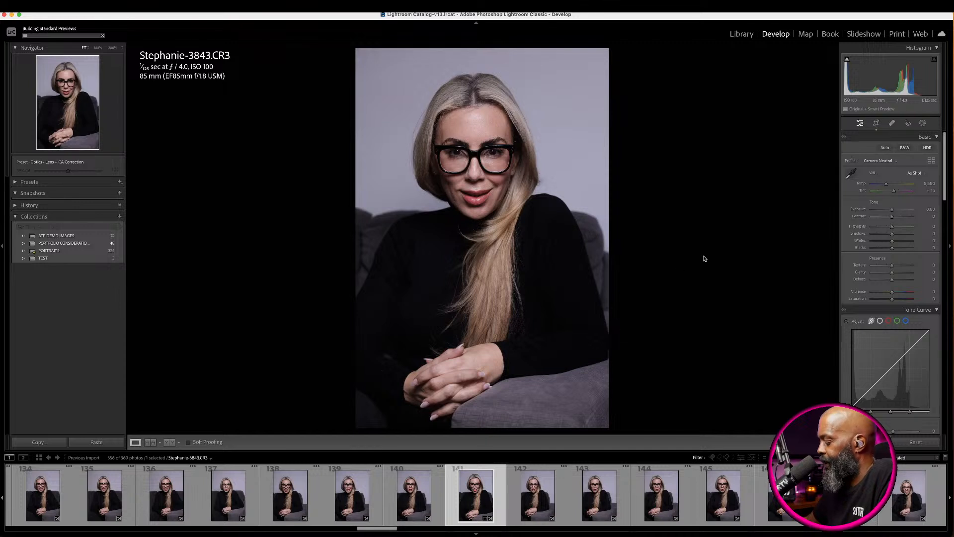
- Tighten frame 141's crop slightly from its right side at the original aspect ratio and shift the subject up within the frame
left_click(876, 123)
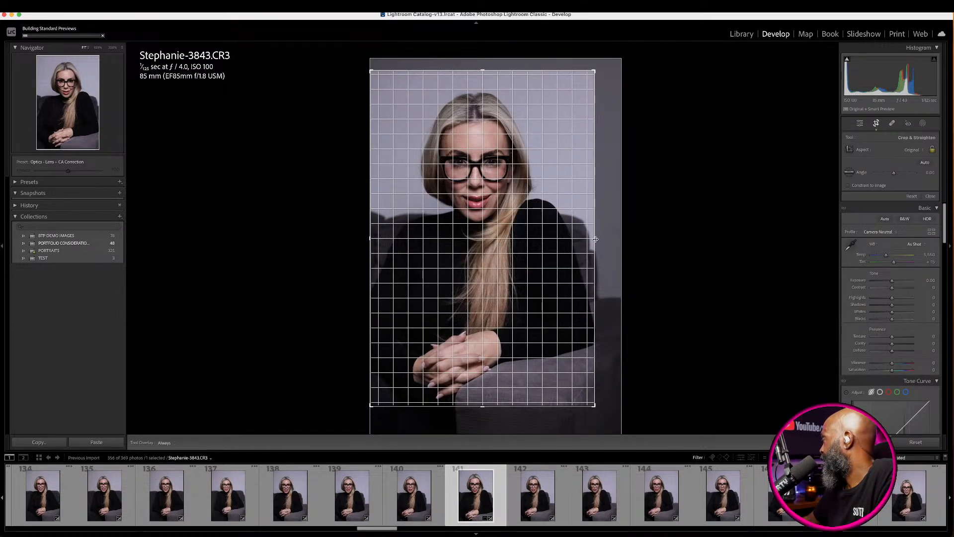
left_click_drag(592, 239, 591, 240)
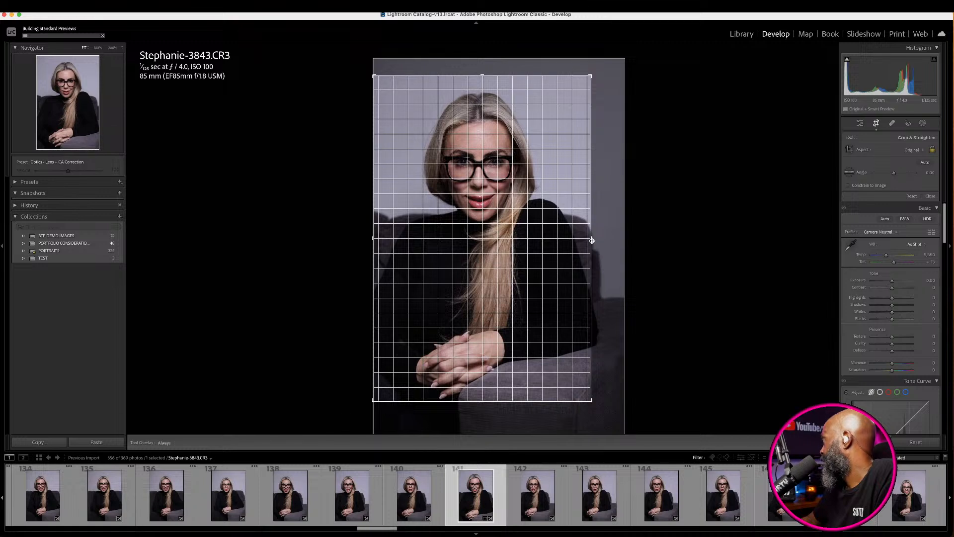
left_click_drag(516, 263, 517, 258)
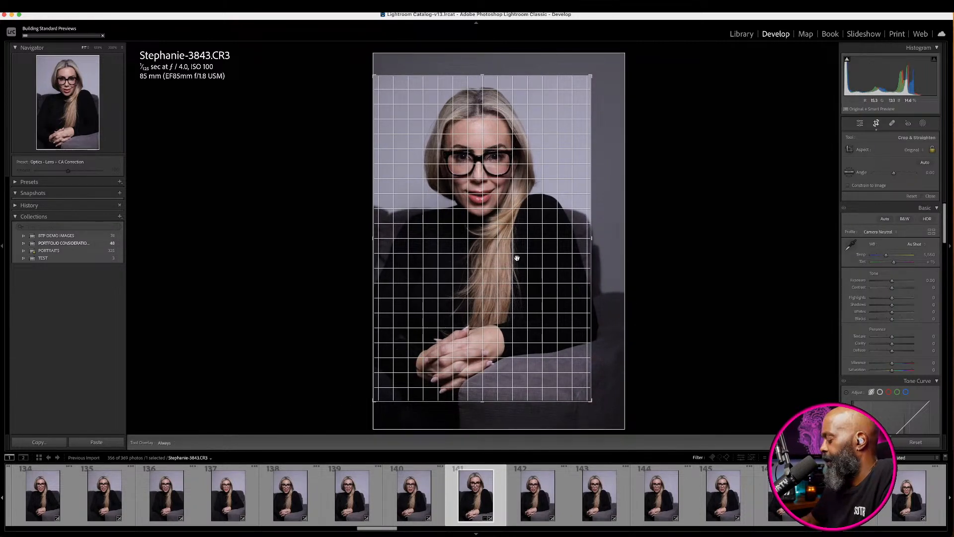
key("Return")
- Raise the portrait's exposure to +0.10 and check the eyes and glasses up close
left_click(491, 139)
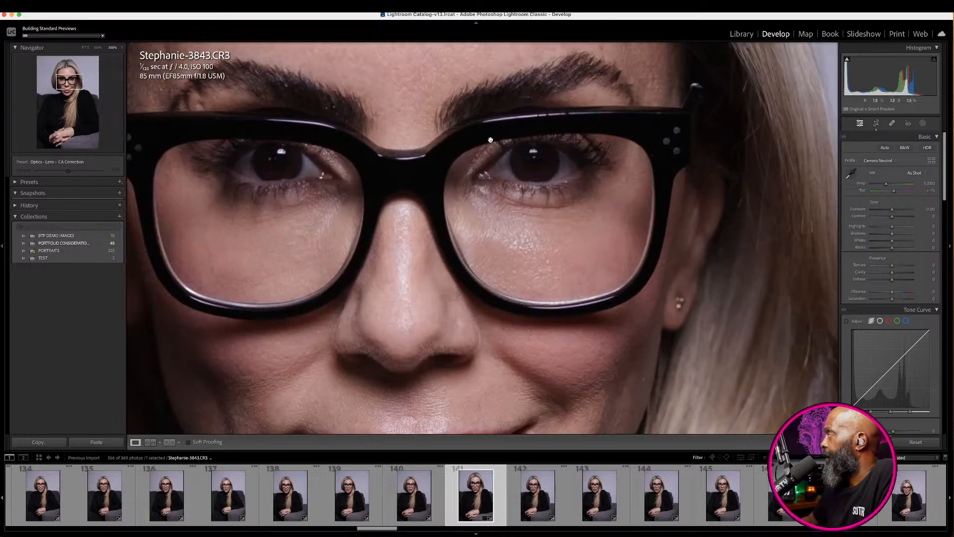
left_click(423, 226)
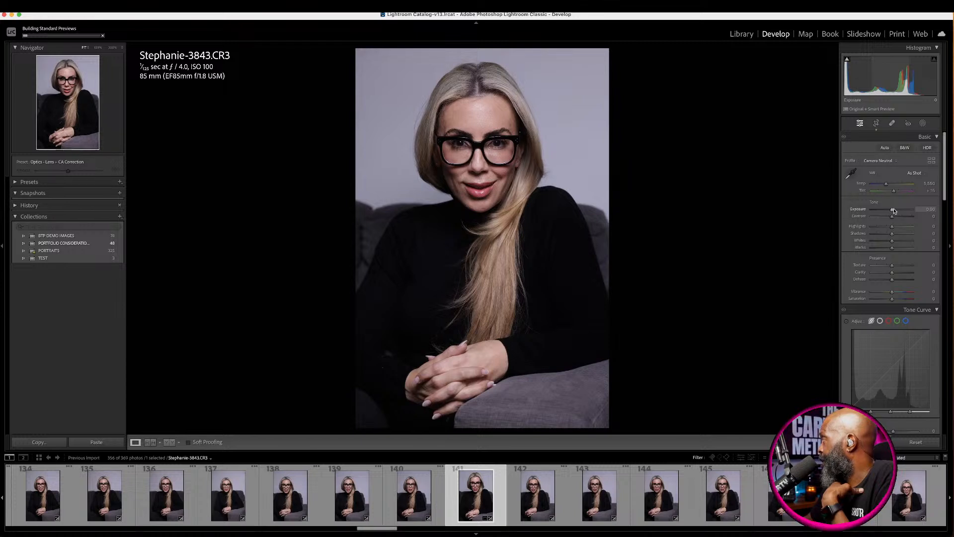
left_click_drag(893, 209, 894, 211)
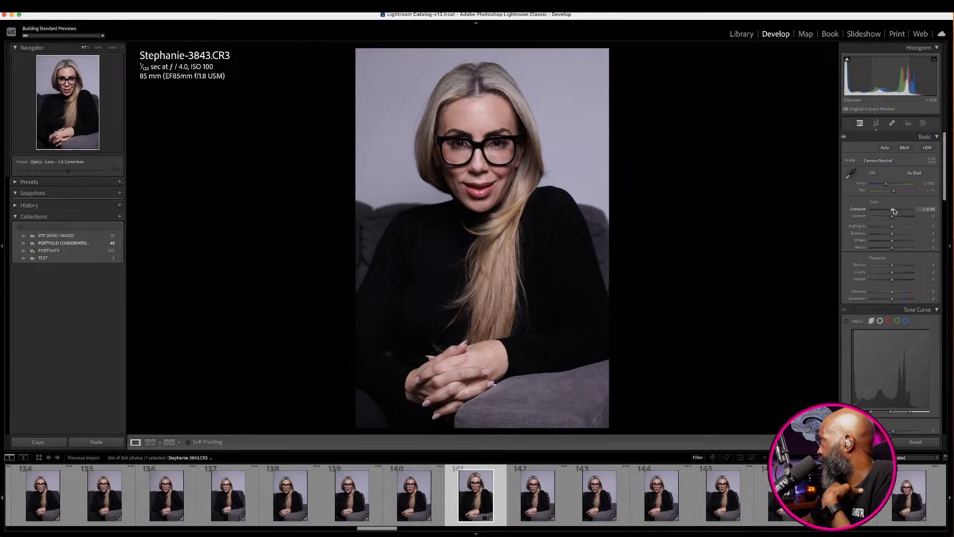
left_click_drag(894, 212, 893, 211)
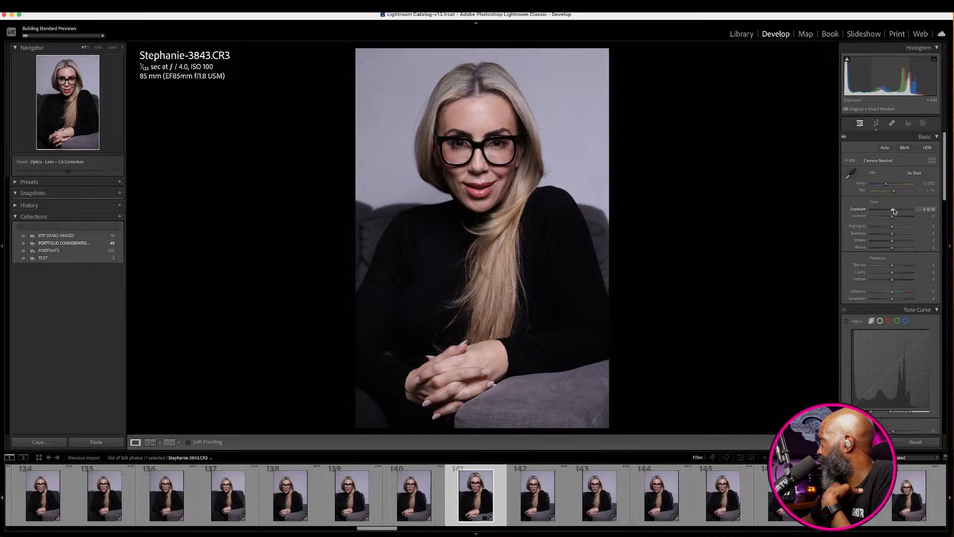
left_click(458, 142)
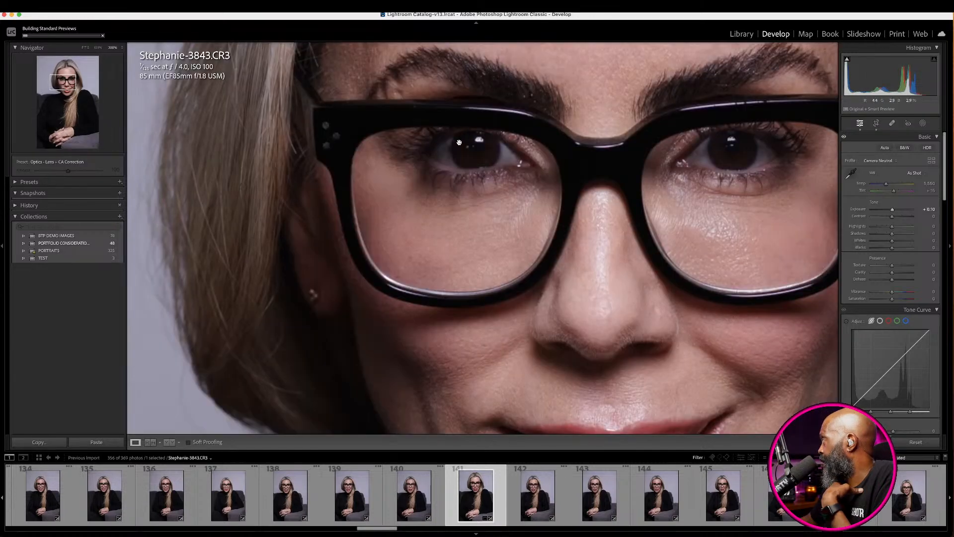
left_click_drag(457, 142, 422, 248)
left_click(436, 190)
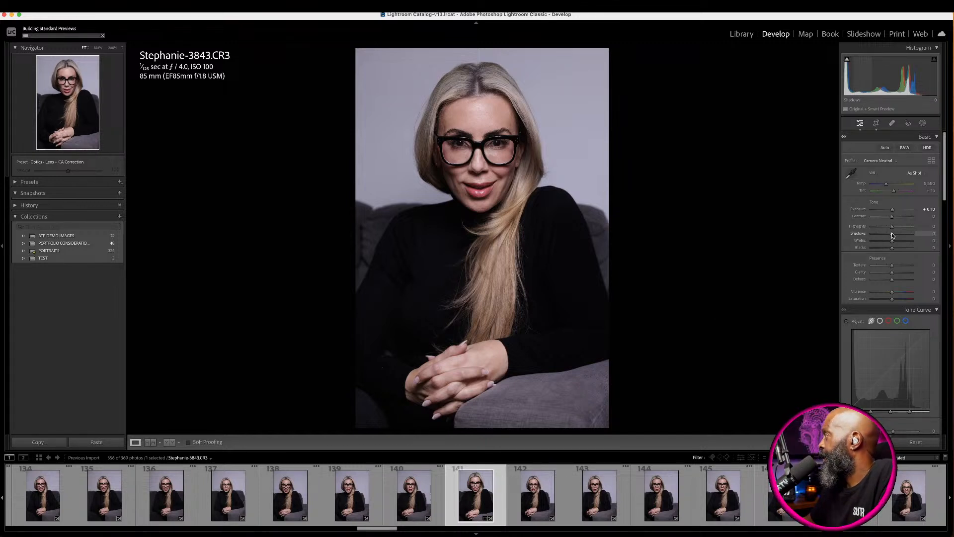
- Raise the portrait's shadows to +17 and inspect the fabric detail in the black turtleneck beside the hair
mouse_move(895, 235)
left_mouse_down()
mouse_move(886, 237)
mouse_move(896, 238)
left_mouse_up()
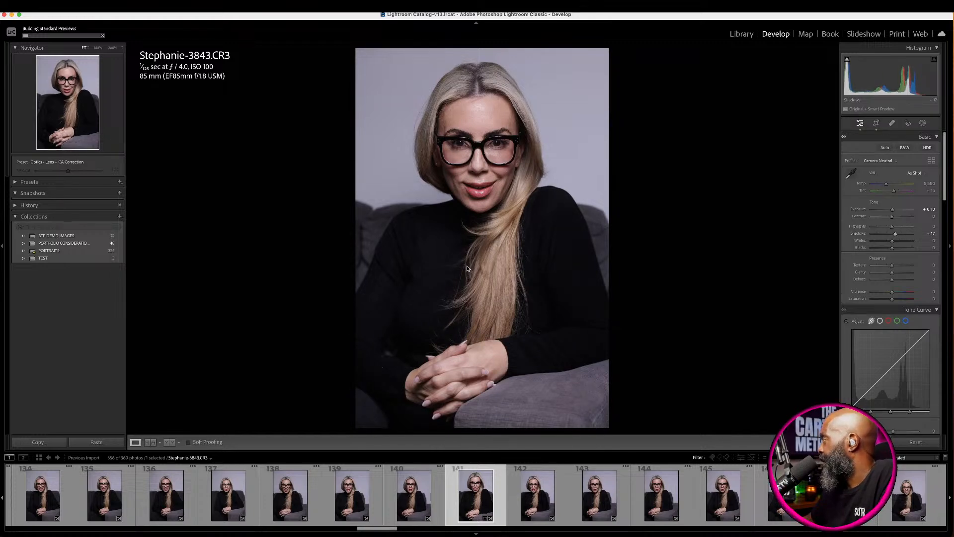
left_click(427, 277)
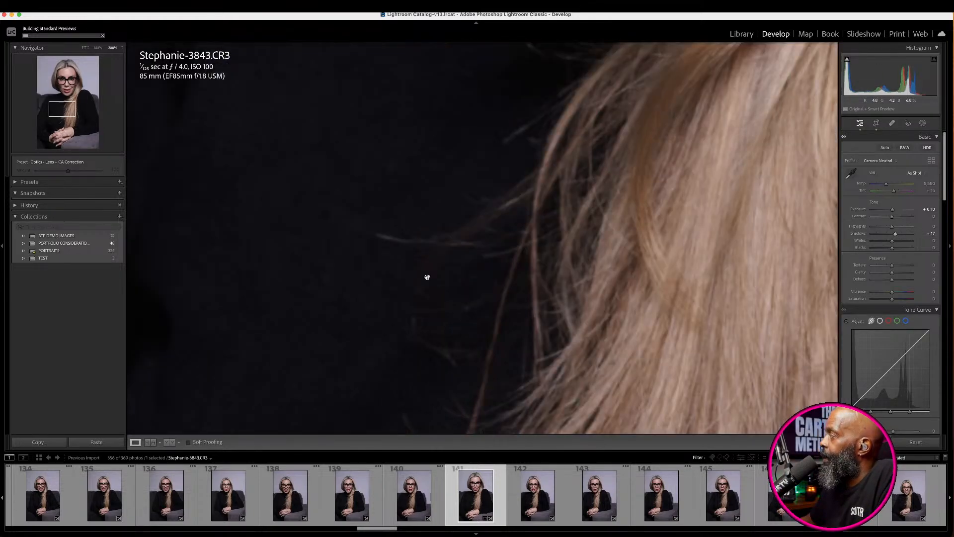
left_click(294, 270)
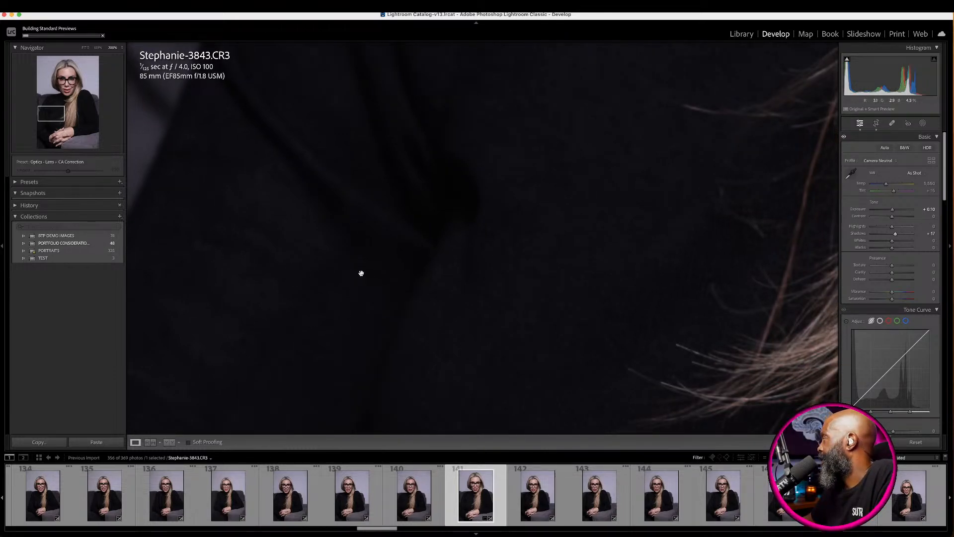
left_click(392, 275)
left_click(421, 261)
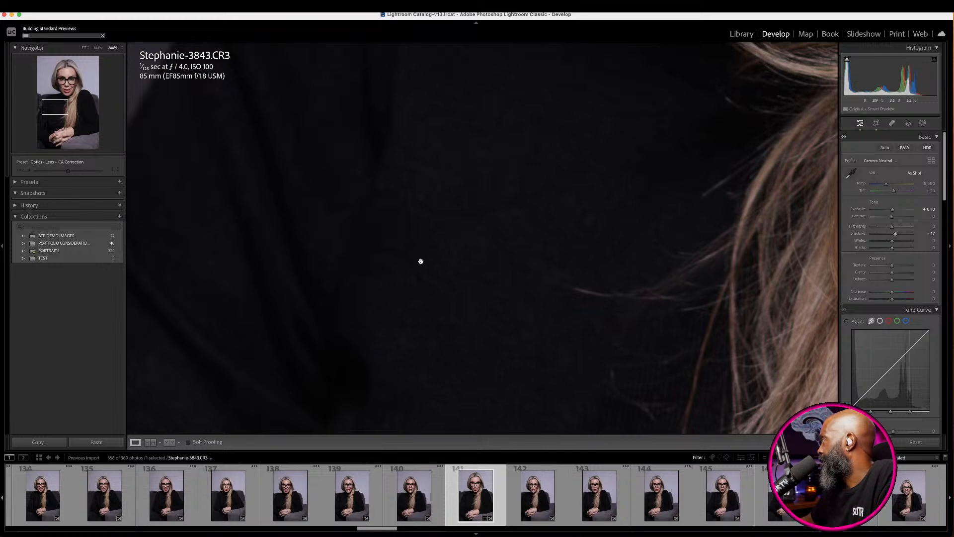
left_click(421, 262)
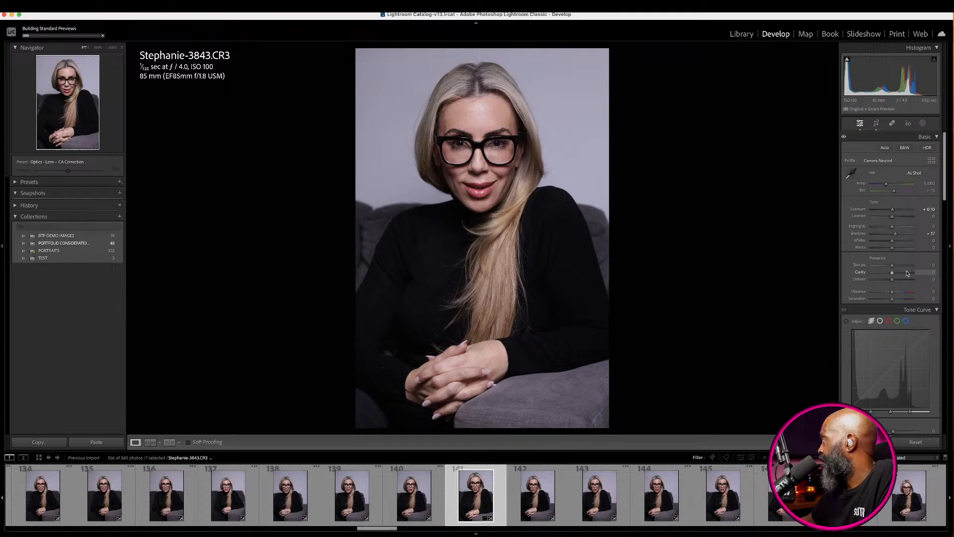
- Examine the skin on the forehead, under the eyes and around the mouth up close for areas to retouch
left_click(451, 107)
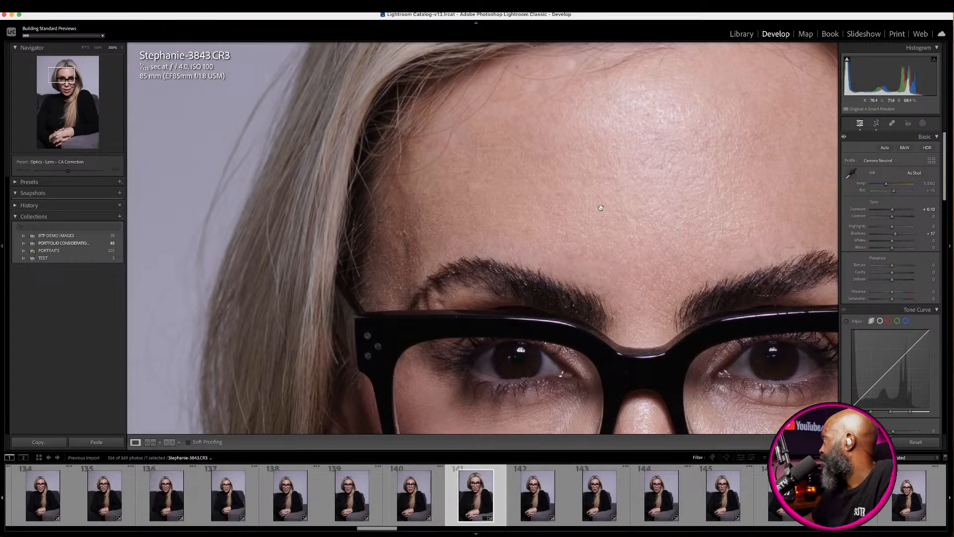
scroll(601, 208, "down", 10)
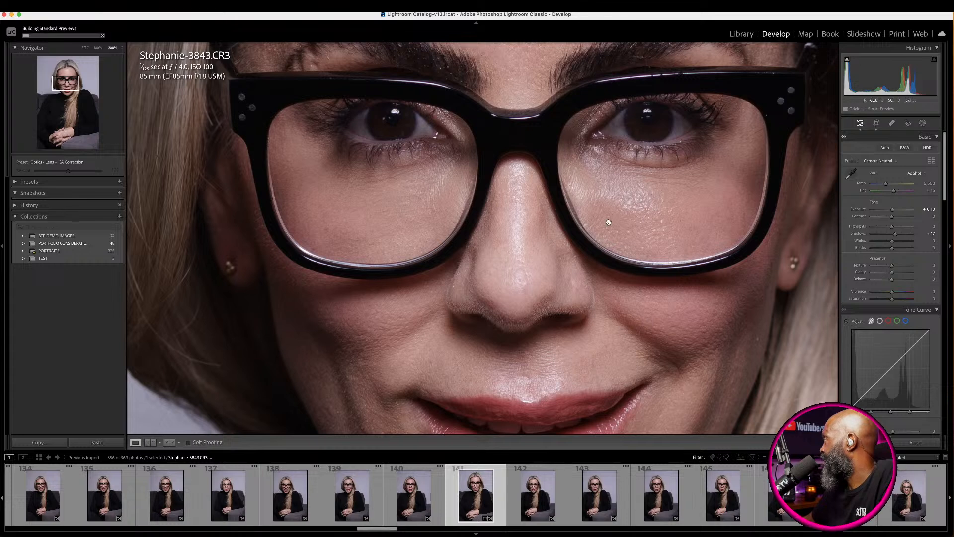
left_click_drag(602, 219, 535, 292)
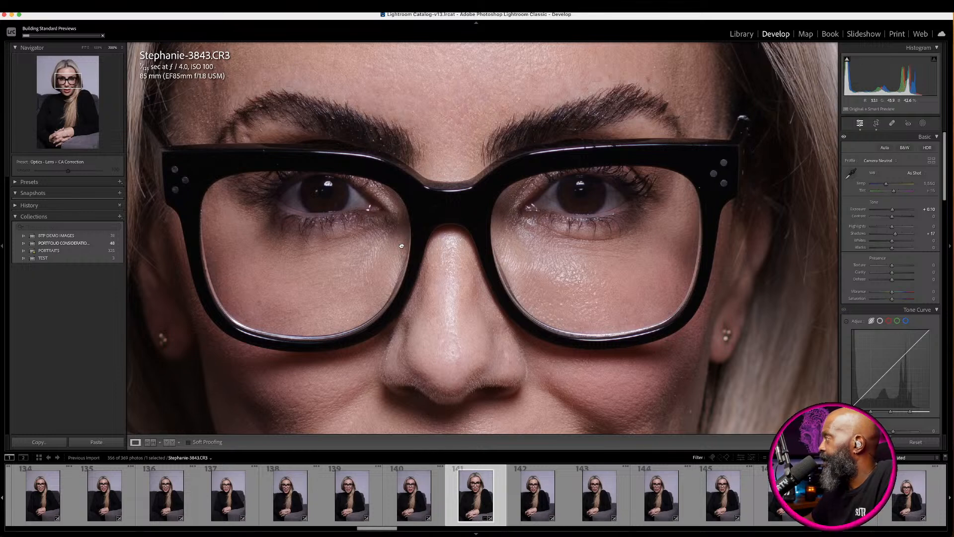
left_click_drag(402, 247, 407, 129)
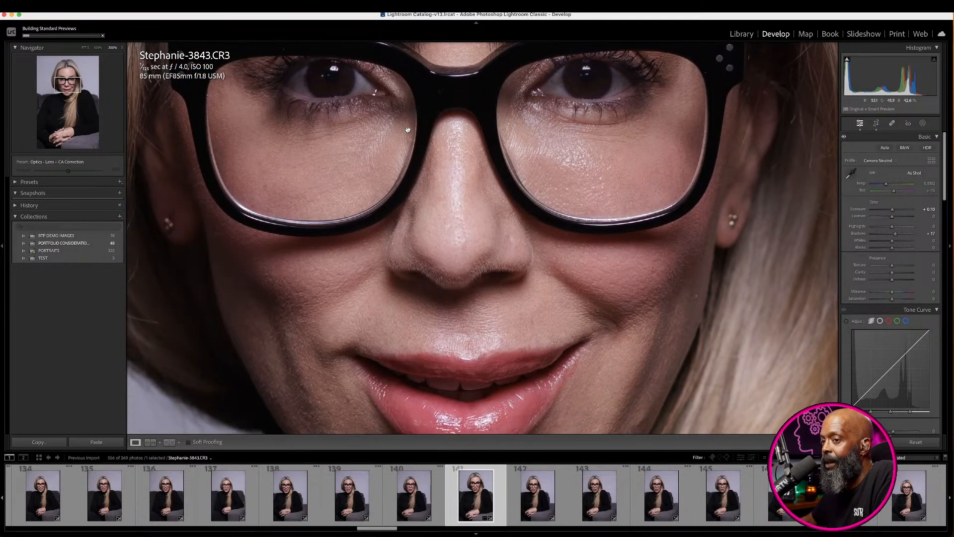
left_click(432, 147)
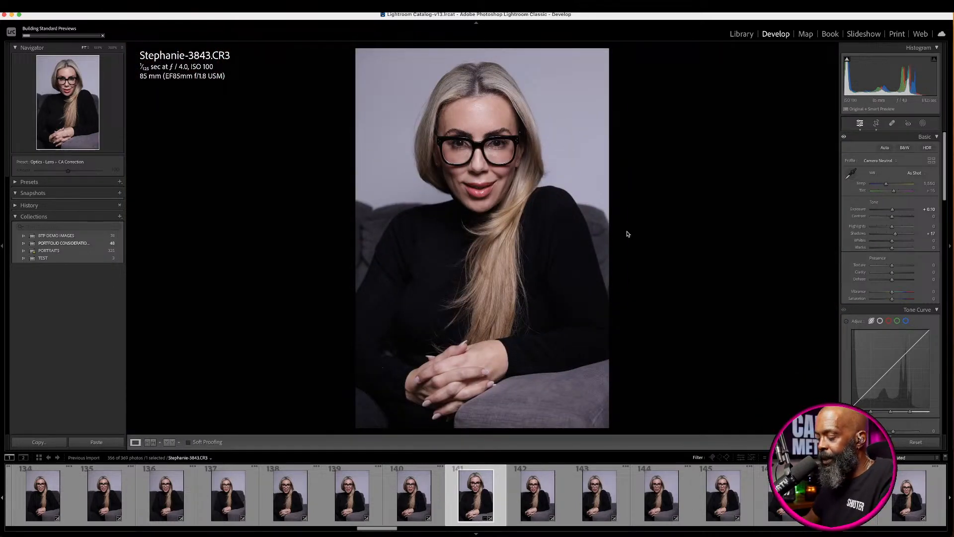
- Open the export settings for the portrait with the RETOUCH preset and choose a bit depth of 16 bits/component
left_click(75, 7)
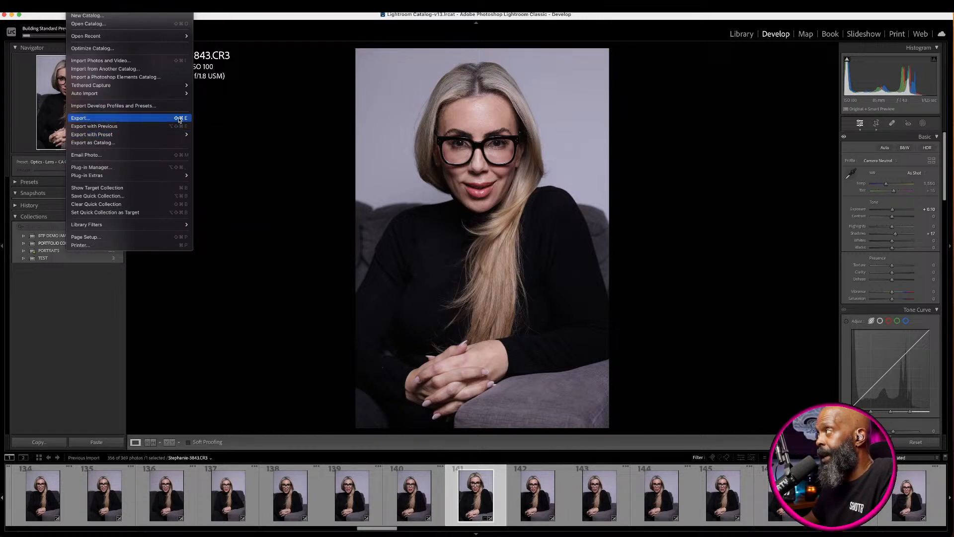
left_click(252, 127)
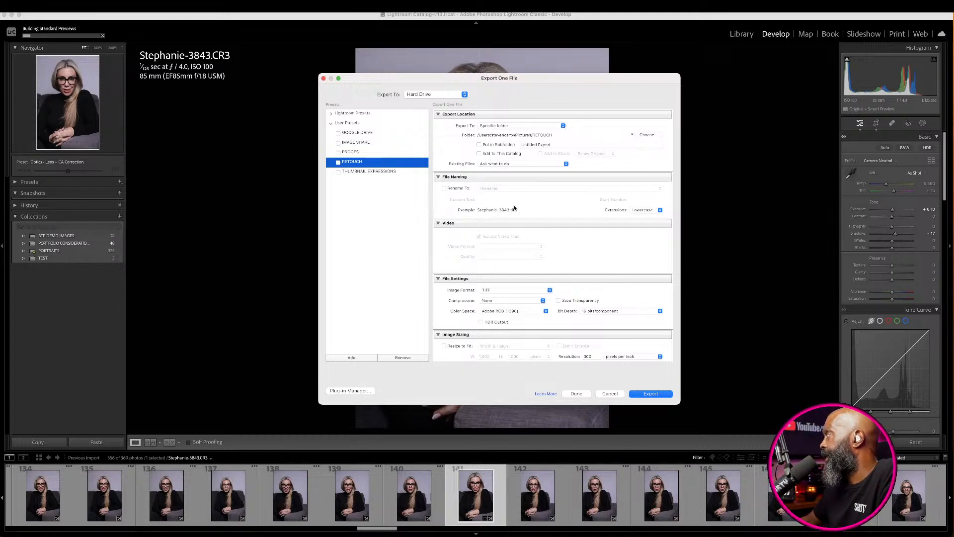
scroll(502, 211, "down", 5)
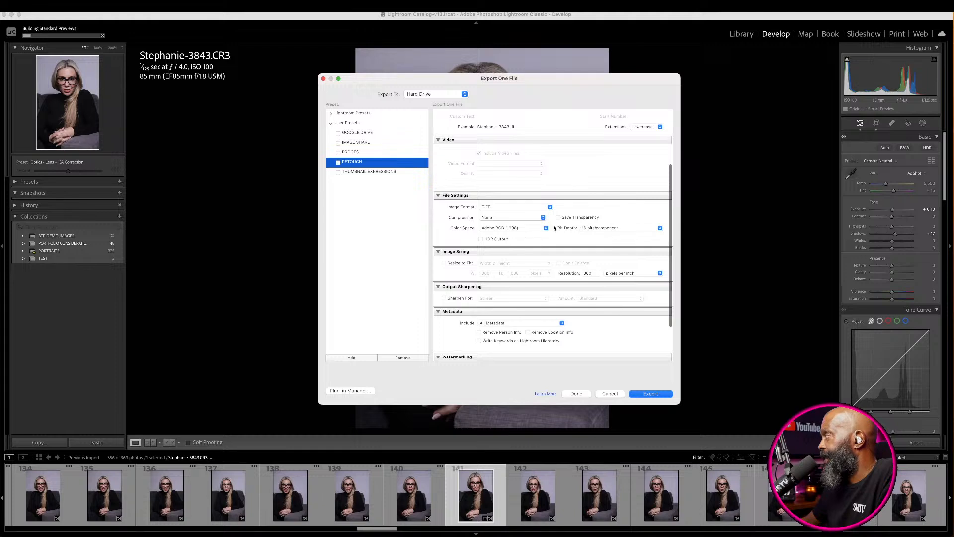
left_click(593, 228)
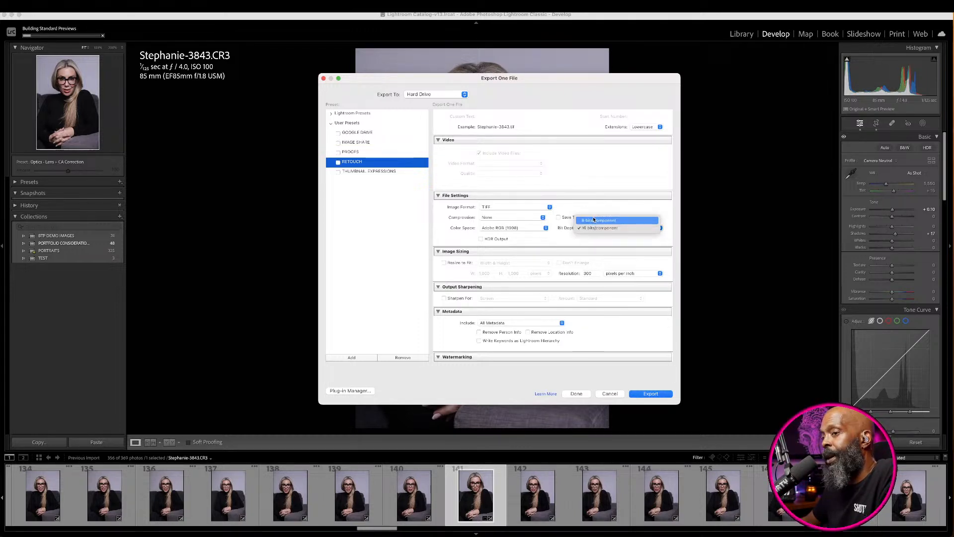
left_click(600, 229)
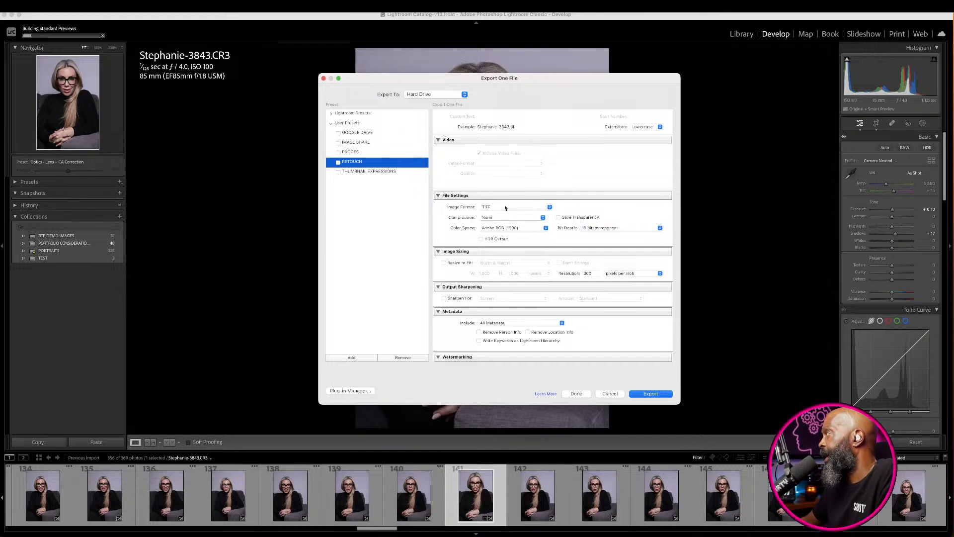
- Review the remaining export settings, keep the resolution at 300 pixels per inch, and export the portrait as a TIFF to the RETOUCH folder
scroll(541, 237, "up", 5)
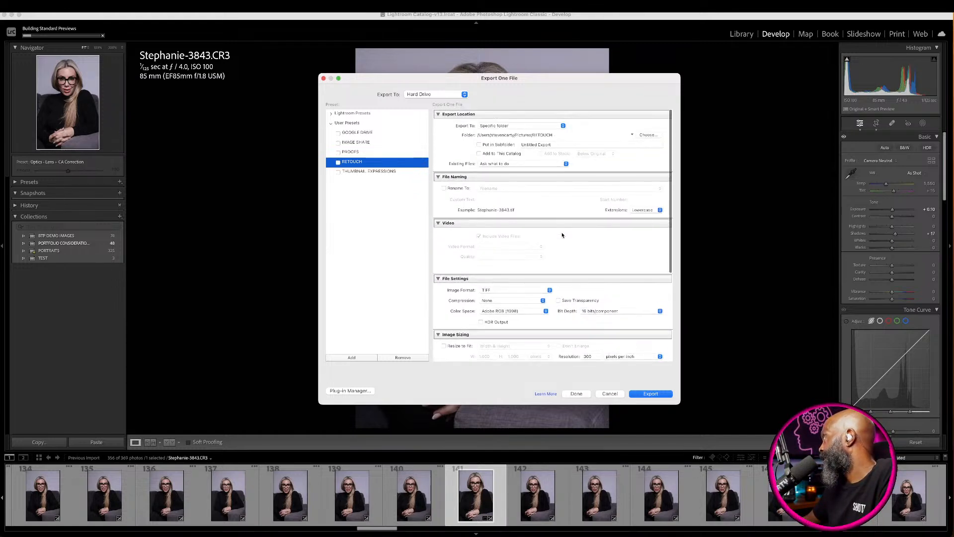
scroll(562, 235, "down", 5)
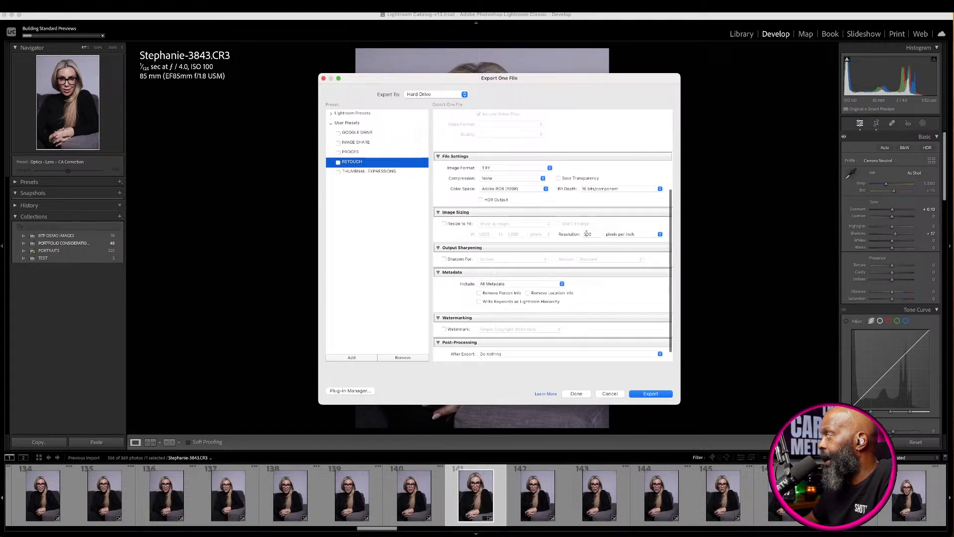
double_click(592, 233)
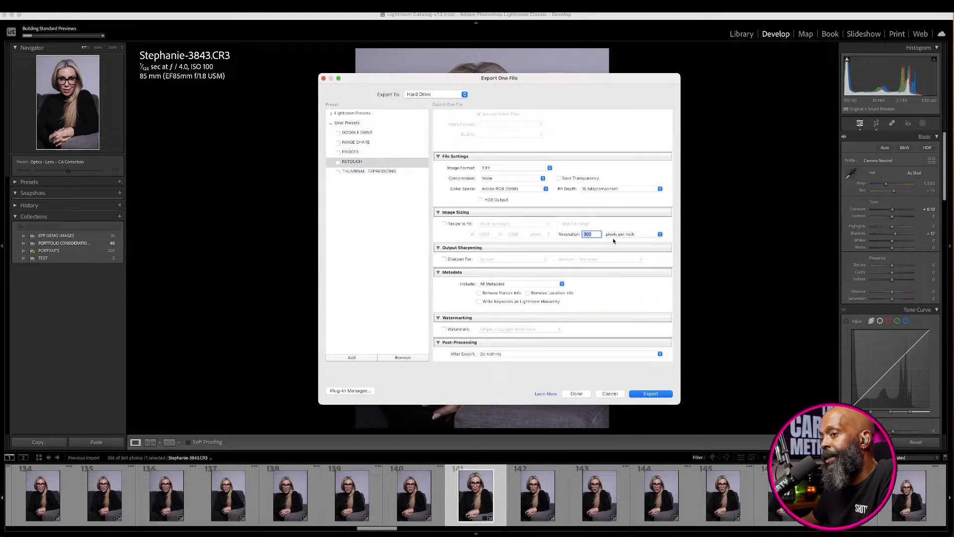
left_click(606, 235)
left_click(593, 234)
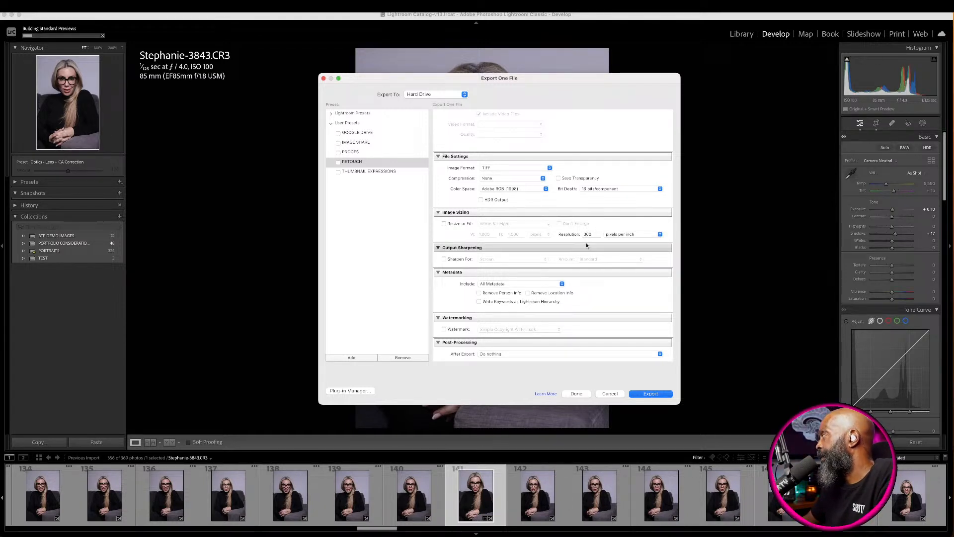
scroll(590, 298, "down", 2)
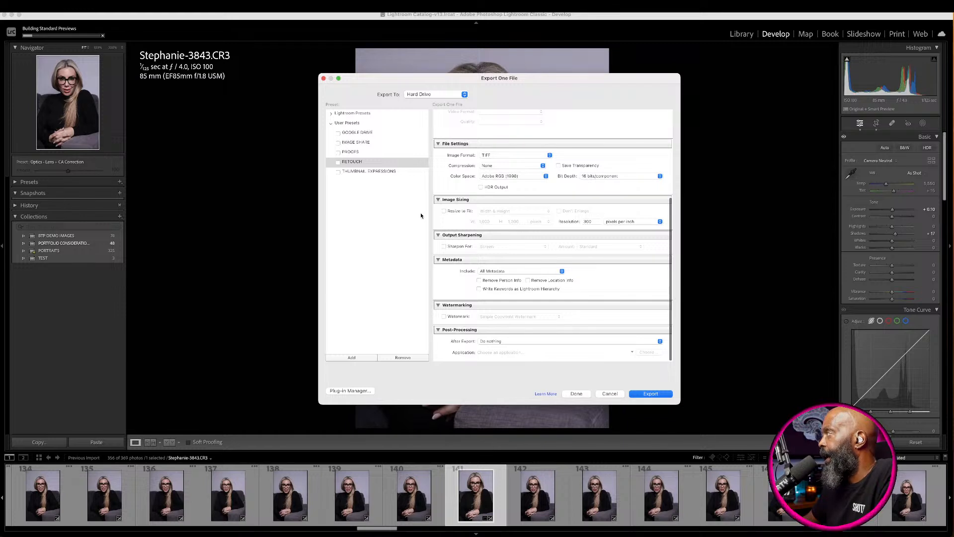
left_click(649, 394)
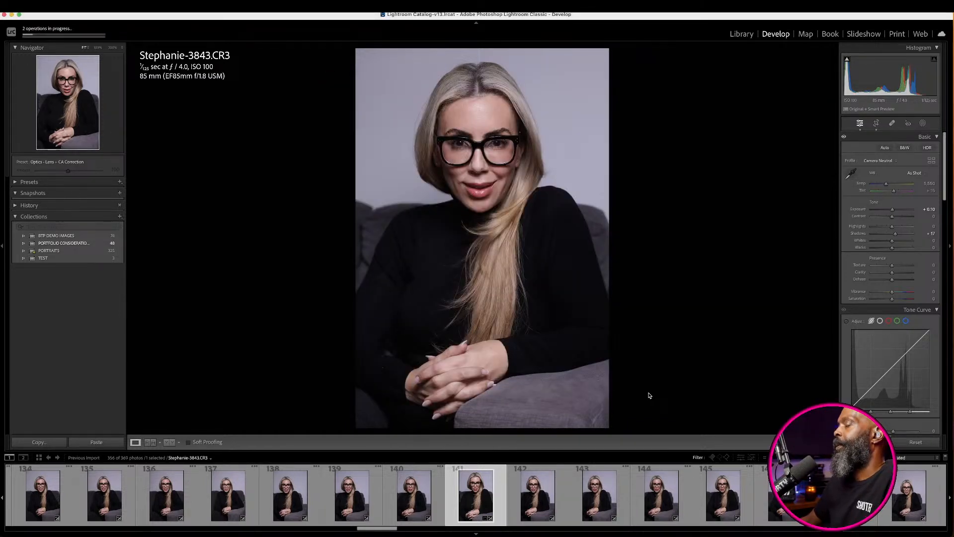
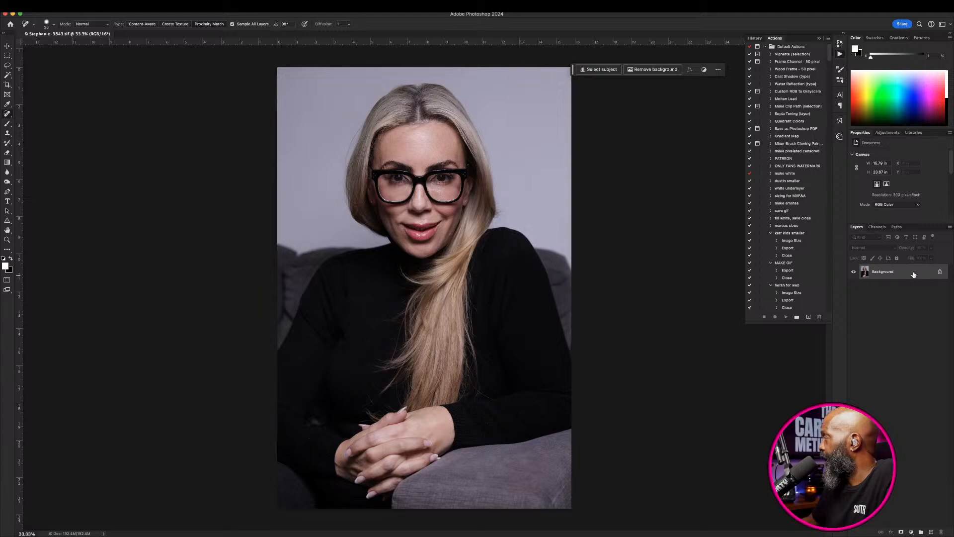
- Switch to Photoshop with the exported TIFF open and duplicate its Background layer
key("super+j")
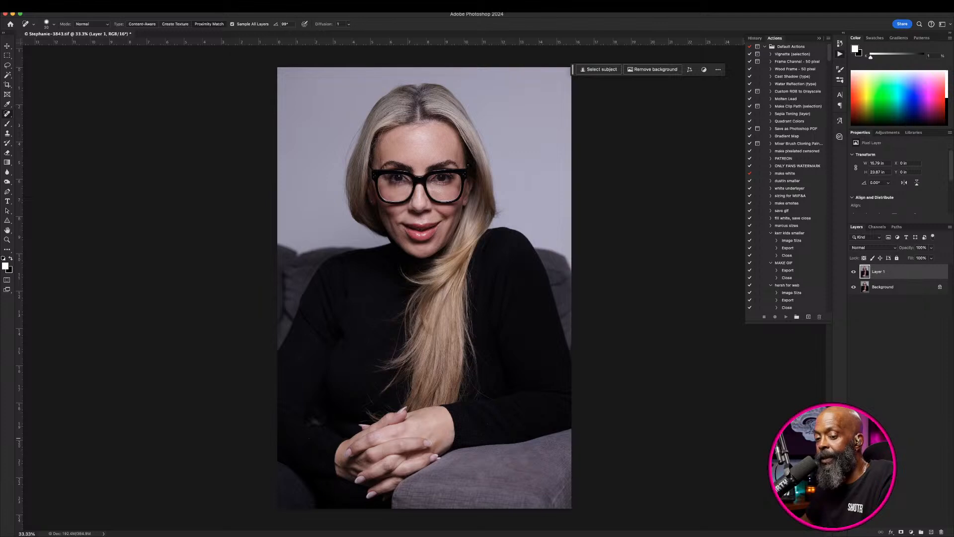
key("super+Tab")
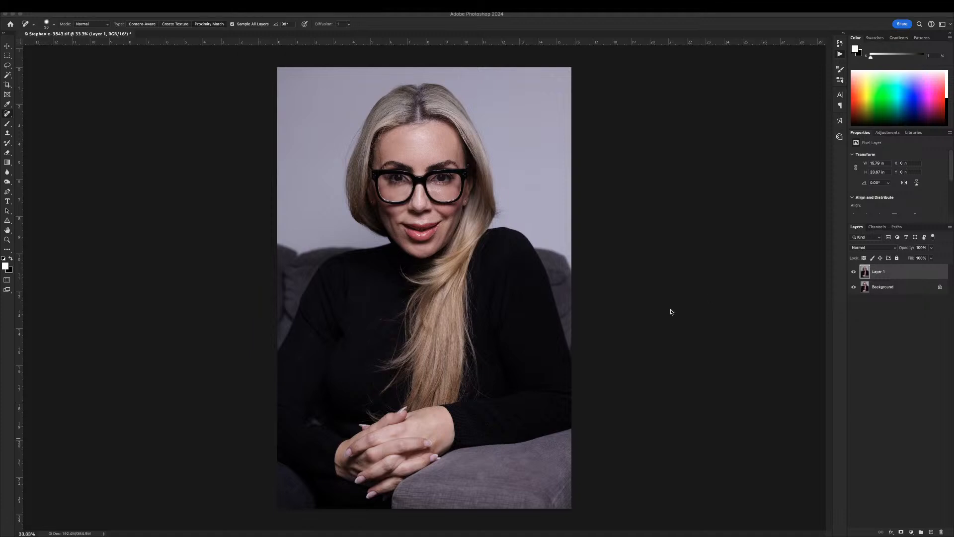
left_click(165, 160)
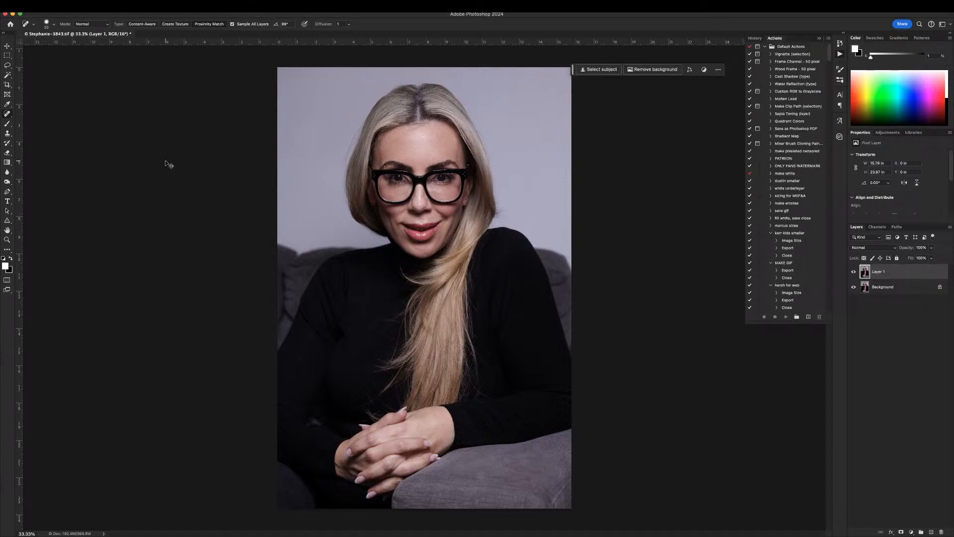
- Choose the Patch Tool for retouching the face on the duplicated layer, viewed at 100%
key("super+1")
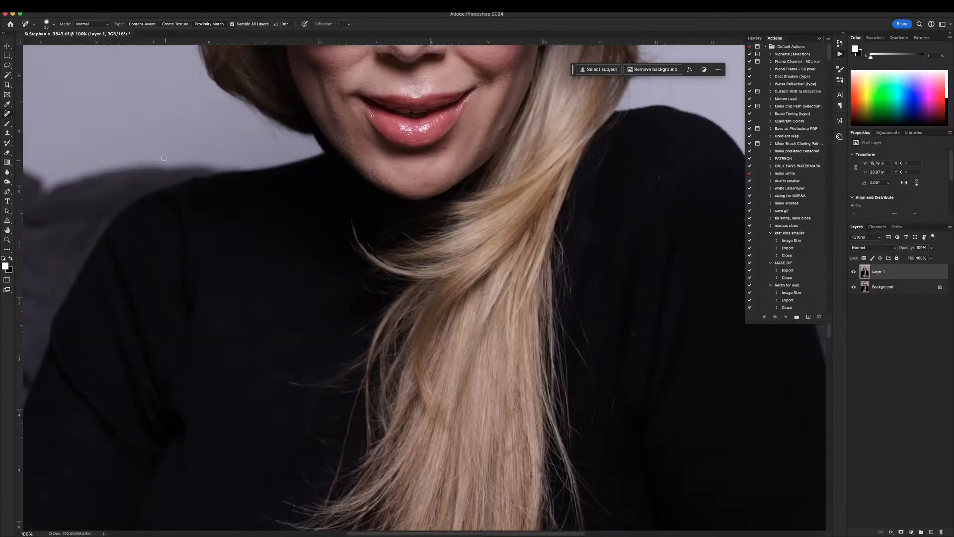
left_click(6, 114)
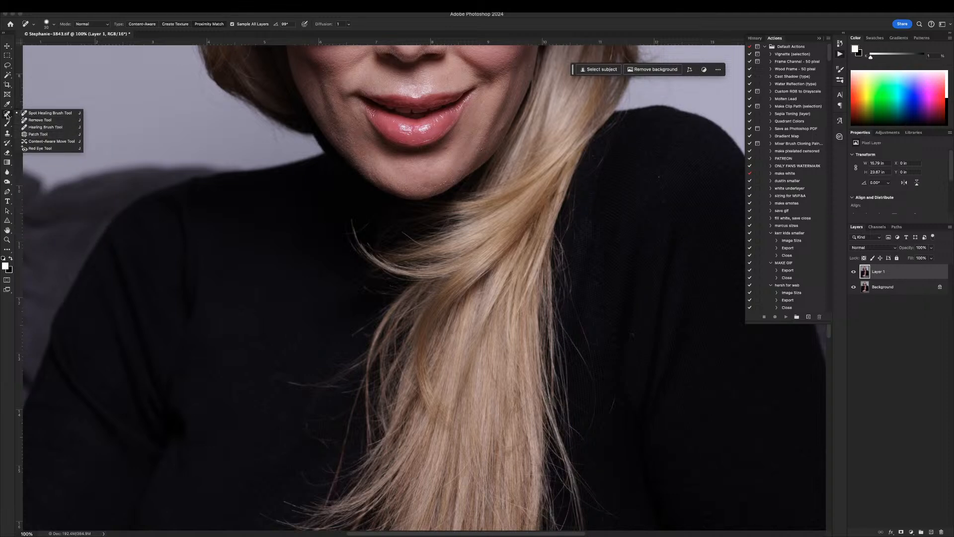
left_click(38, 99)
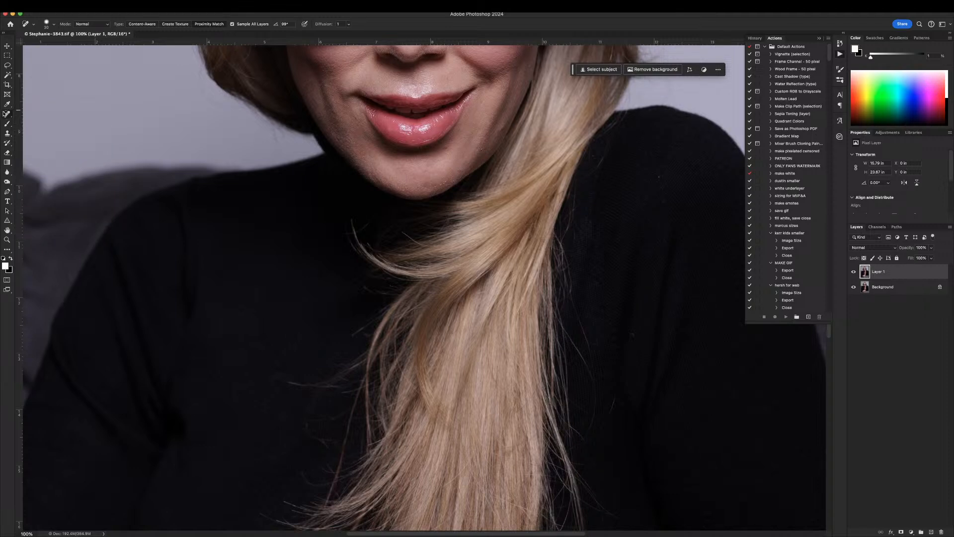
right_click(7, 113)
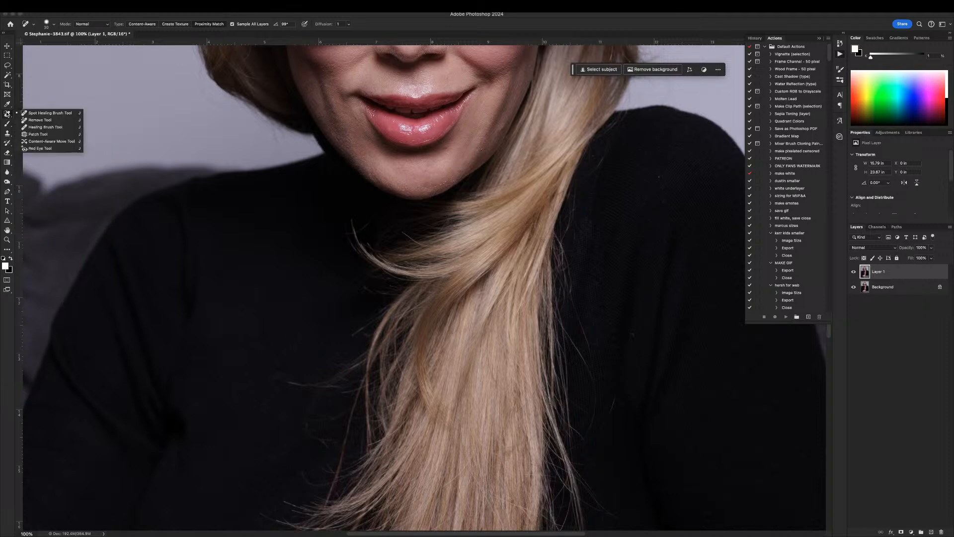
left_click(44, 135)
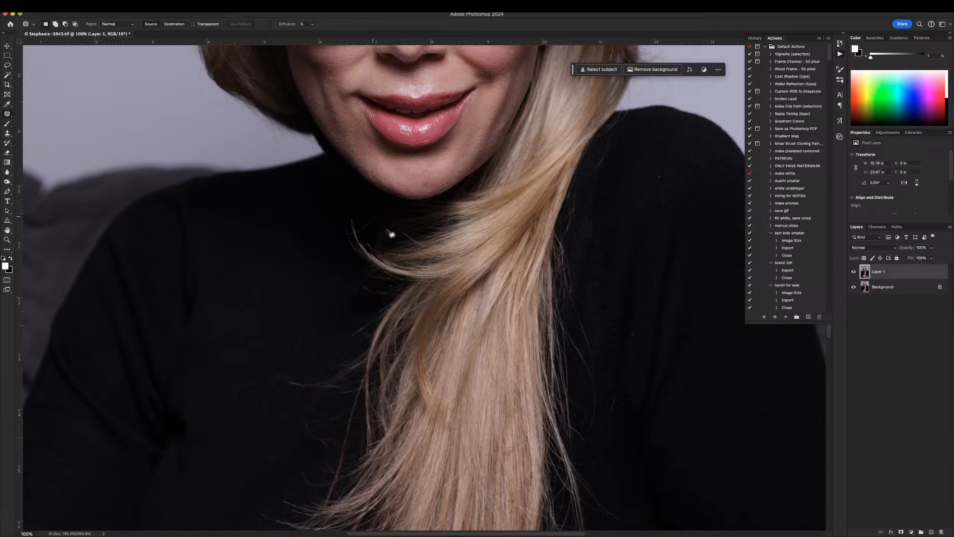
scroll(462, 317, "up", 10)
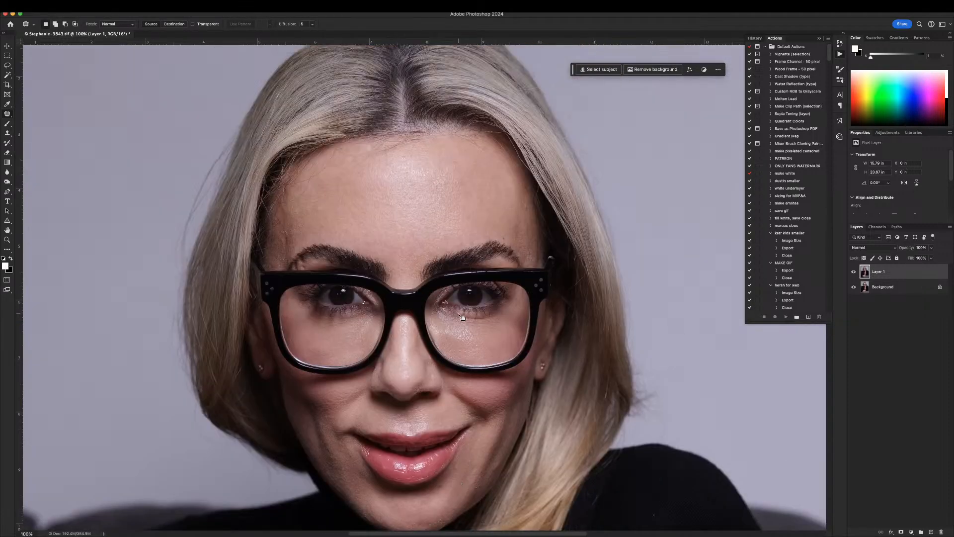
- Patch the blemish below the hairline on the left side of the forehead with clean nearby skin
scroll(459, 314, "up", 1)
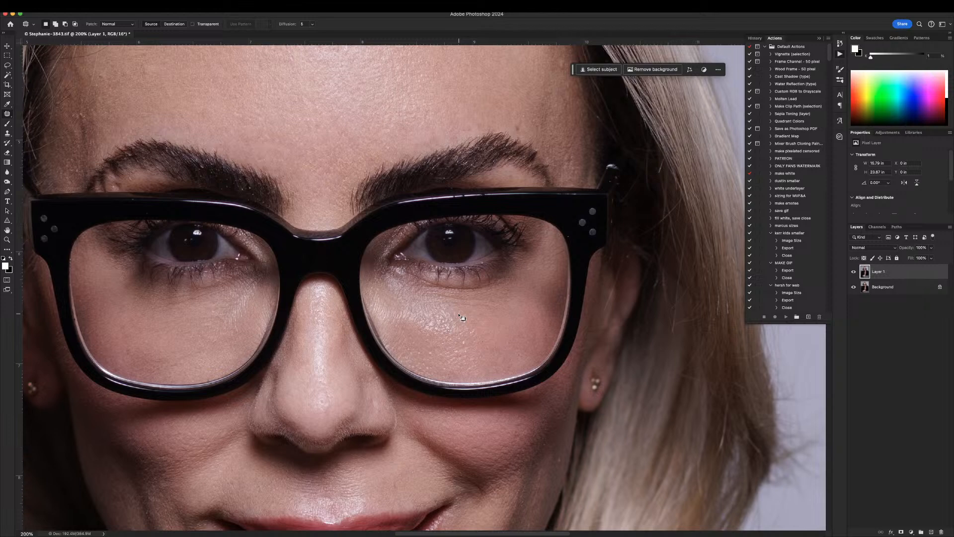
scroll(462, 317, "up", 5)
scroll(462, 317, "left", 2)
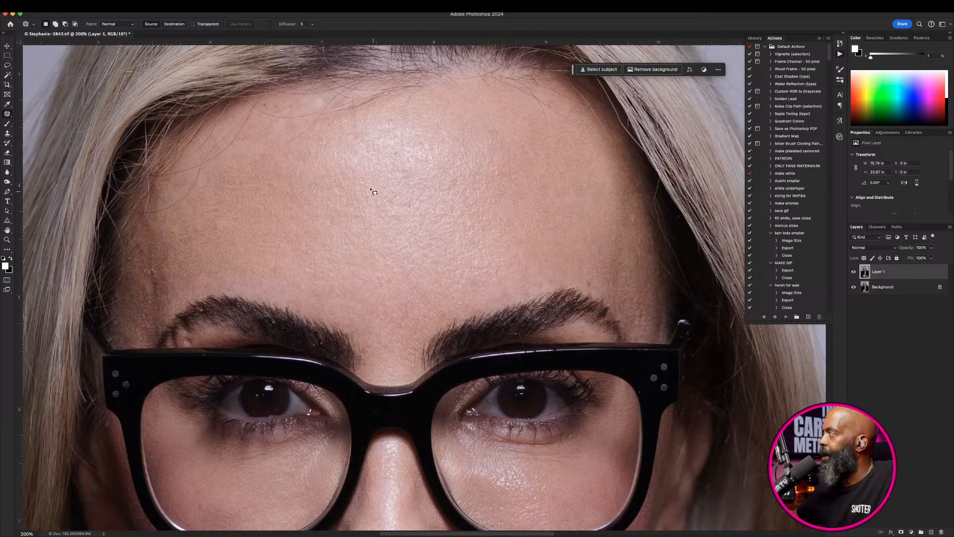
mouse_move(318, 118)
left_mouse_down()
mouse_move(330, 174)
mouse_move(336, 149)
mouse_move(321, 169)
mouse_move(337, 168)
mouse_move(330, 172)
mouse_move(332, 158)
left_mouse_up()
left_click_drag(326, 163, 300, 162)
key("super+d")
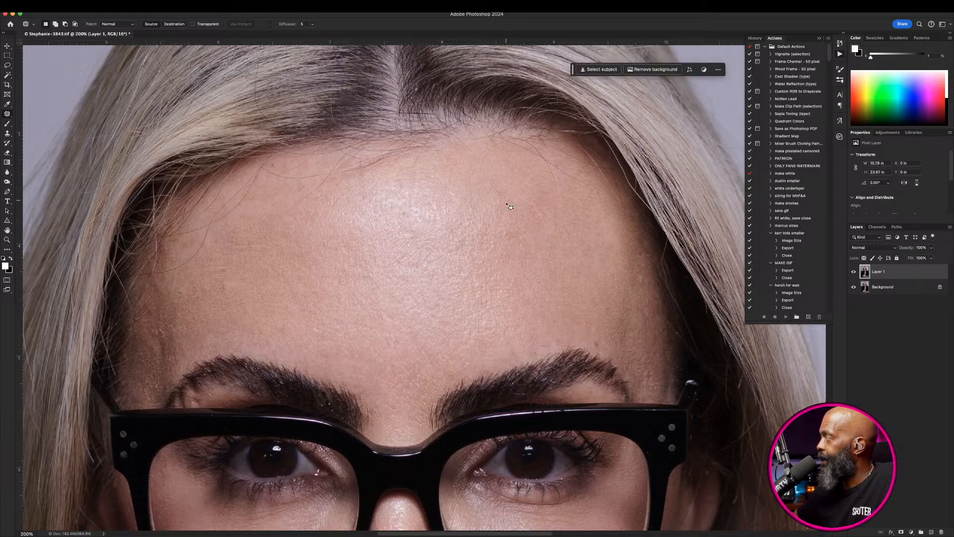
- Patch the small spots in the bright highlight on the upper centre of the forehead
mouse_move(398, 183)
left_mouse_down()
mouse_move(417, 188)
mouse_move(414, 221)
mouse_move(421, 204)
left_mouse_up()
key("ctrl+d")
mouse_move(418, 209)
left_mouse_down()
mouse_move(399, 218)
mouse_move(410, 209)
left_mouse_up()
key("ctrl+d")
left_click_drag(409, 213, 400, 229)
key("ctrl+d")
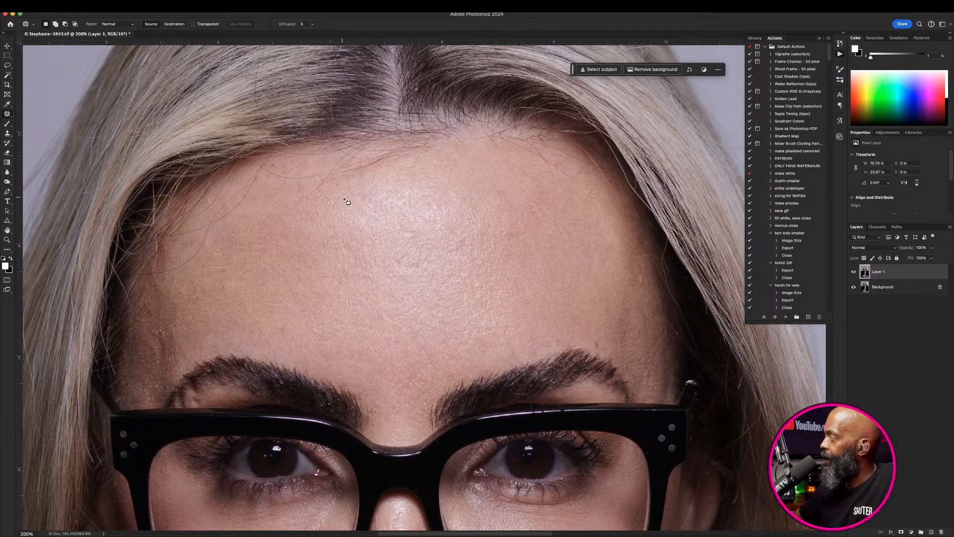
- Patch the skin imperfections on the left temple, down to the outer end of the left eyebrow
scroll(353, 270, "down", 2)
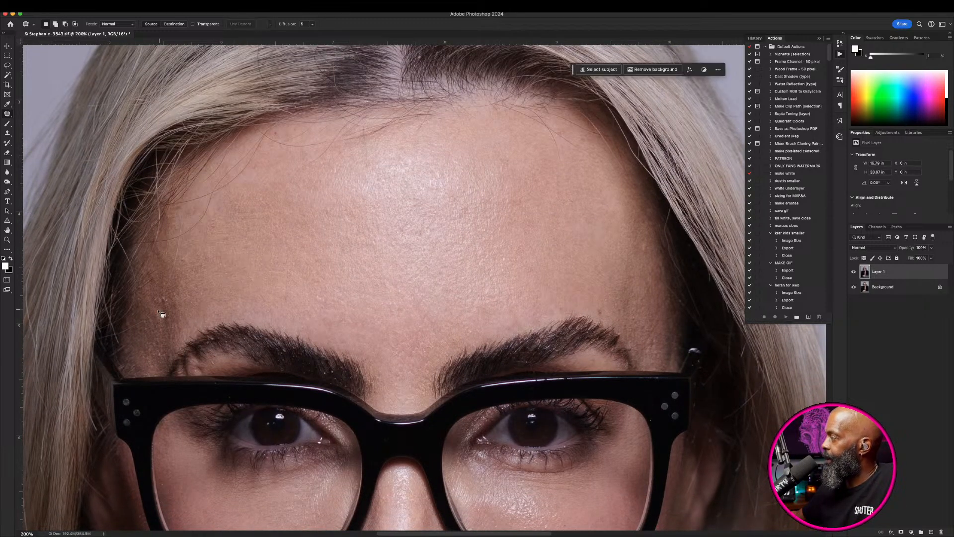
mouse_move(167, 293)
left_mouse_down()
mouse_move(160, 310)
mouse_move(162, 279)
mouse_move(179, 277)
left_mouse_up()
key("ctrl+d")
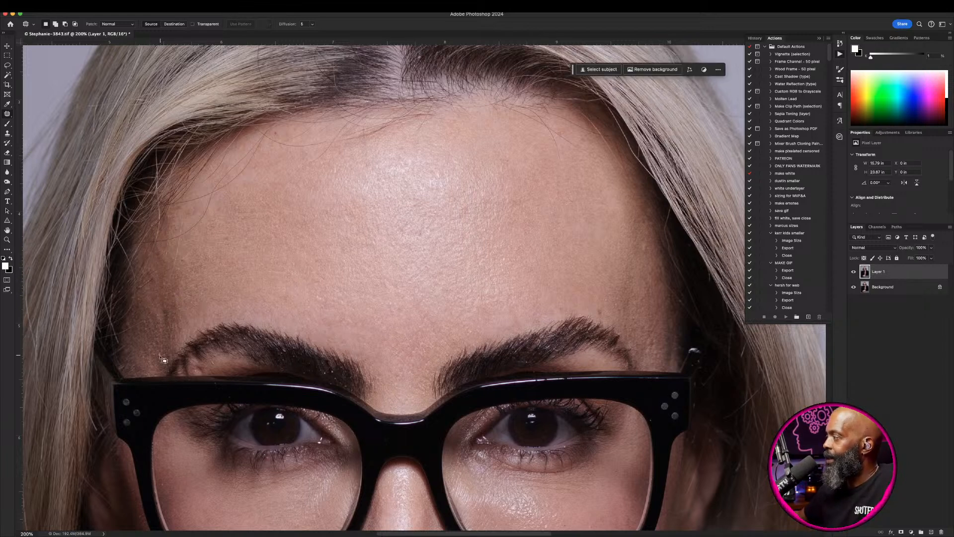
left_click_drag(157, 350, 171, 358)
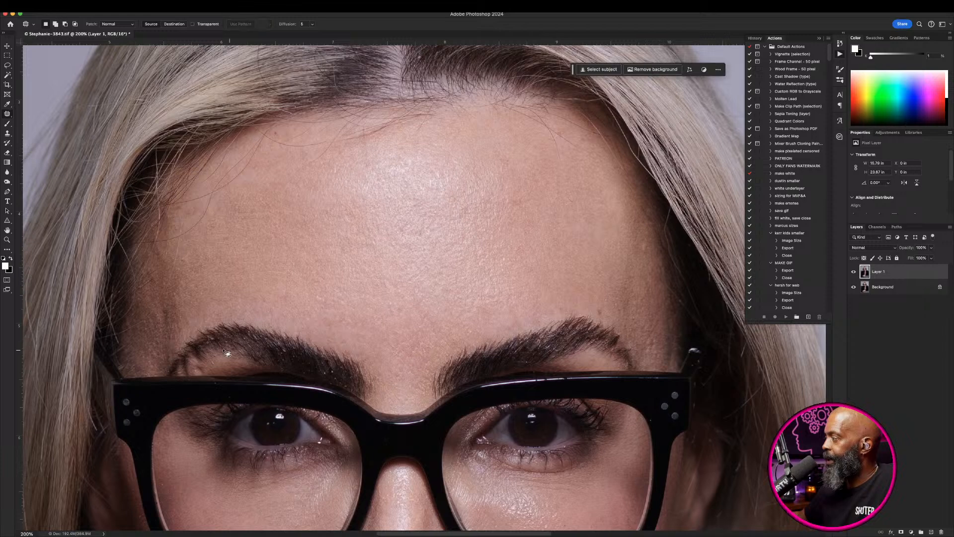
- Patch the blemishes above the inner part of the left eyebrow and toward the middle of the forehead
key("ctrl+plus")
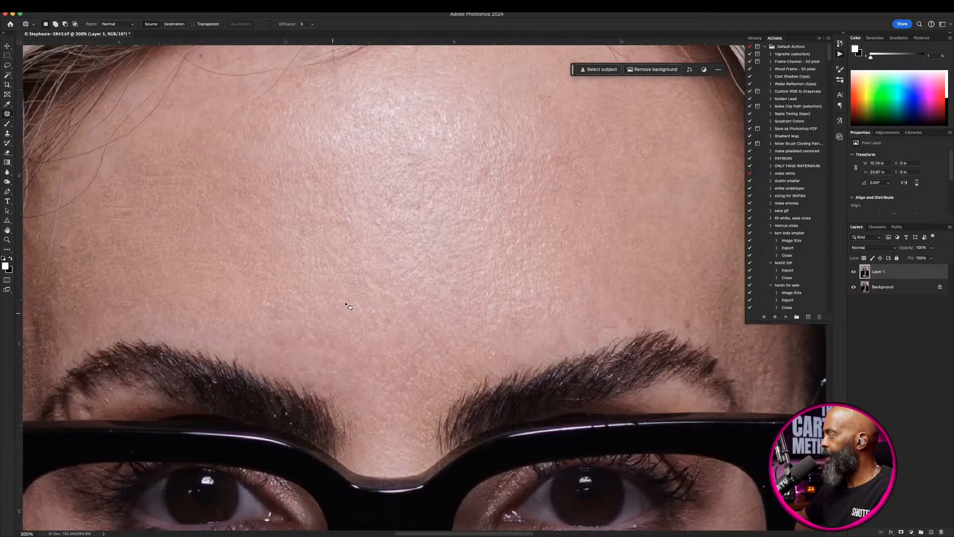
mouse_move(259, 308)
left_mouse_down()
mouse_move(280, 324)
mouse_move(278, 304)
left_mouse_up()
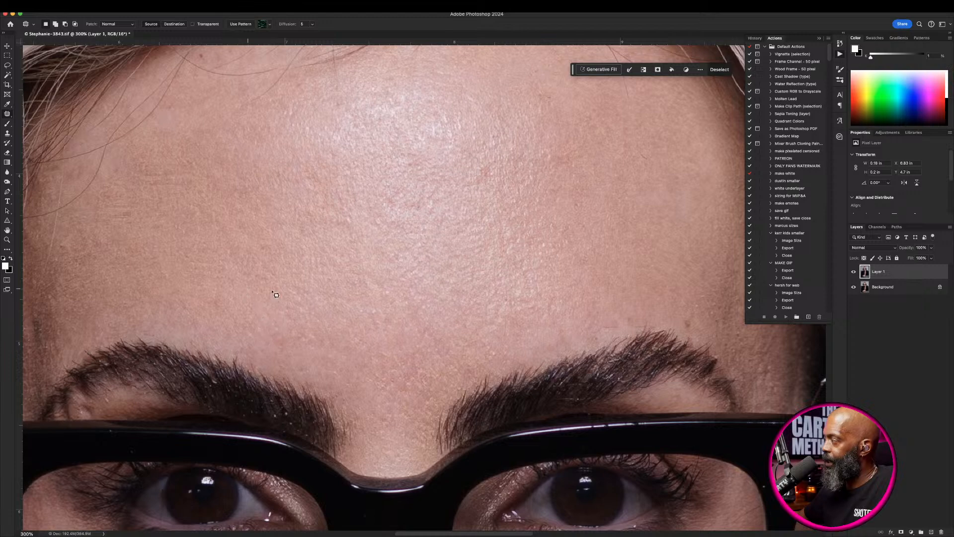
mouse_move(371, 307)
left_mouse_down()
mouse_move(357, 327)
mouse_move(370, 329)
mouse_move(386, 319)
mouse_move(372, 305)
mouse_move(326, 315)
left_mouse_up()
mouse_move(385, 287)
left_mouse_down()
mouse_move(380, 306)
mouse_move(386, 287)
left_mouse_up()
left_click_drag(381, 294, 342, 278)
key("super+d")
key("super+d")
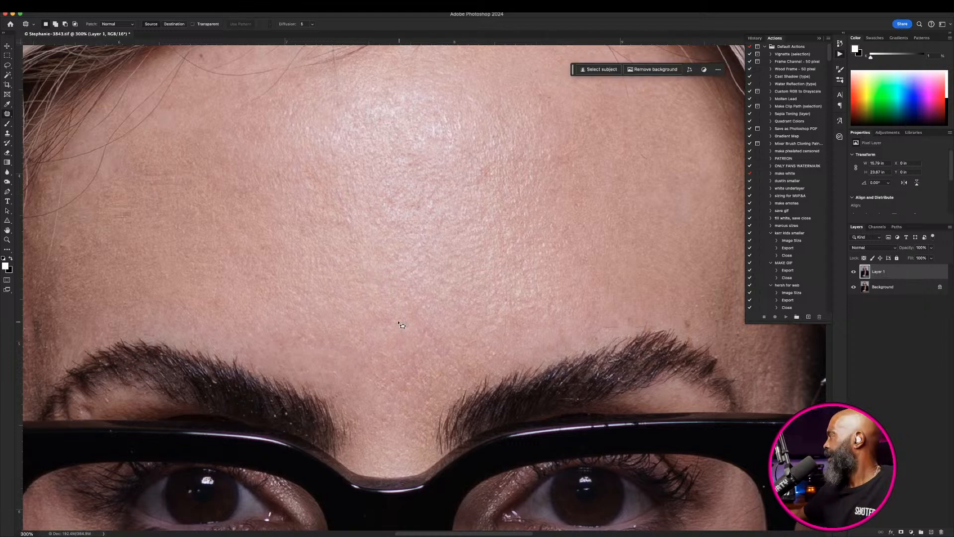
- Patch the uneven spots on the lower centre of the forehead, just above the gap between the eyebrows
mouse_move(387, 313)
left_mouse_down()
mouse_move(402, 333)
mouse_move(391, 315)
left_mouse_up()
mouse_move(386, 324)
left_mouse_down()
mouse_move(399, 342)
mouse_move(392, 358)
mouse_move(385, 350)
left_mouse_up()
key("super+d")
mouse_move(381, 357)
left_mouse_down()
mouse_move(364, 345)
mouse_move(380, 387)
mouse_move(376, 369)
mouse_move(424, 392)
mouse_move(438, 366)
mouse_move(430, 379)
mouse_move(442, 373)
left_mouse_up()
key("super+d")
key("super+d")
key("super+d")
- Patch the remaining rough skin spots beside the inner end of the right eyebrow and between both eyebrows
mouse_move(440, 377)
left_mouse_down()
mouse_move(449, 366)
mouse_move(428, 395)
mouse_move(429, 381)
left_mouse_up()
key("super+d")
key("super+d")
mouse_move(422, 383)
left_mouse_down()
mouse_move(411, 423)
mouse_move(410, 404)
left_mouse_up()
key("super+d")
mouse_move(409, 410)
left_mouse_down()
mouse_move(411, 390)
mouse_move(392, 404)
mouse_move(407, 373)
mouse_move(387, 382)
mouse_move(402, 361)
left_mouse_up()
key("super+d")
key("super+d")
left_click_drag(400, 363, 394, 355)
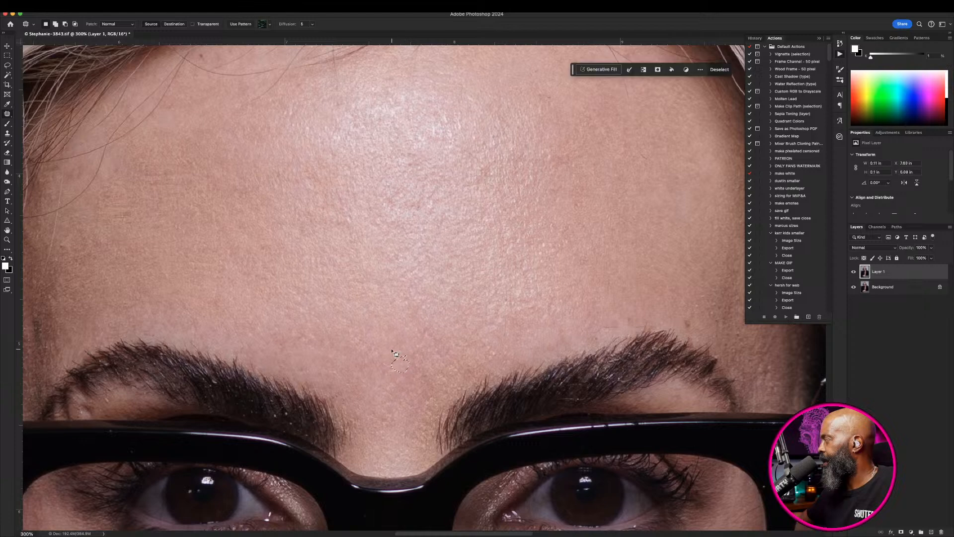
key("super+d")
- Patch the dark spots on the forehead above the outer arch of the right eyebrow
mouse_move(675, 322)
left_mouse_down()
mouse_move(684, 329)
mouse_move(684, 316)
left_mouse_up()
mouse_move(684, 316)
left_mouse_down()
mouse_move(660, 307)
mouse_move(460, 303)
mouse_move(348, 233)
mouse_move(388, 261)
mouse_move(372, 244)
mouse_move(410, 247)
mouse_move(403, 232)
mouse_move(389, 232)
mouse_move(415, 231)
mouse_move(404, 227)
left_mouse_up()
key("super+d")
key("super+d")
key("super+d")
left_click_drag(407, 230, 389, 224)
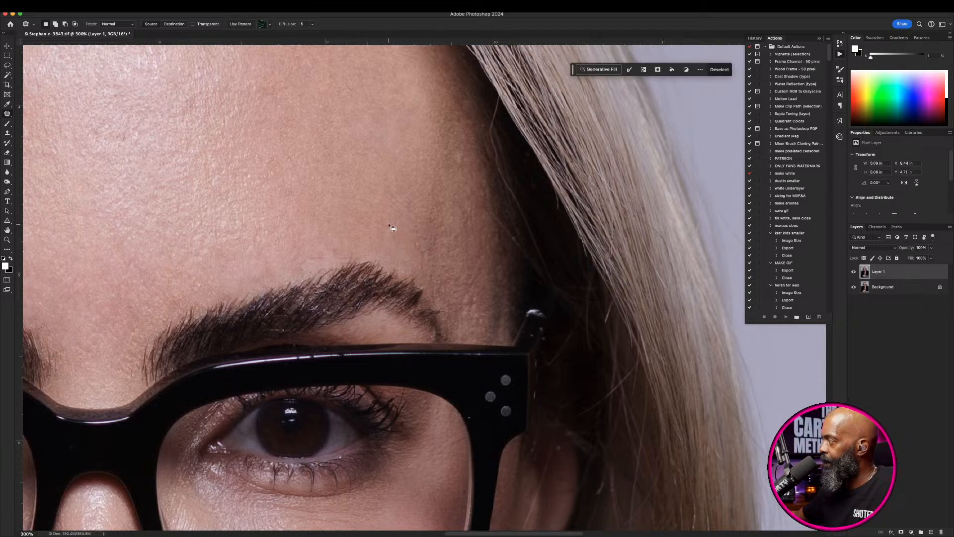
- Patch the small marks directly above the middle of the right eyebrow
mouse_move(336, 247)
left_mouse_down()
mouse_move(344, 262)
mouse_move(339, 246)
left_mouse_up()
left_click_drag(345, 252, 366, 231)
key("super+d")
mouse_move(318, 250)
left_mouse_down()
mouse_move(326, 263)
mouse_move(319, 251)
left_mouse_up()
mouse_move(320, 256)
left_mouse_down()
mouse_move(311, 235)
mouse_move(311, 274)
mouse_move(302, 263)
mouse_move(324, 239)
left_mouse_up()
key("super+d")
key("super+d")
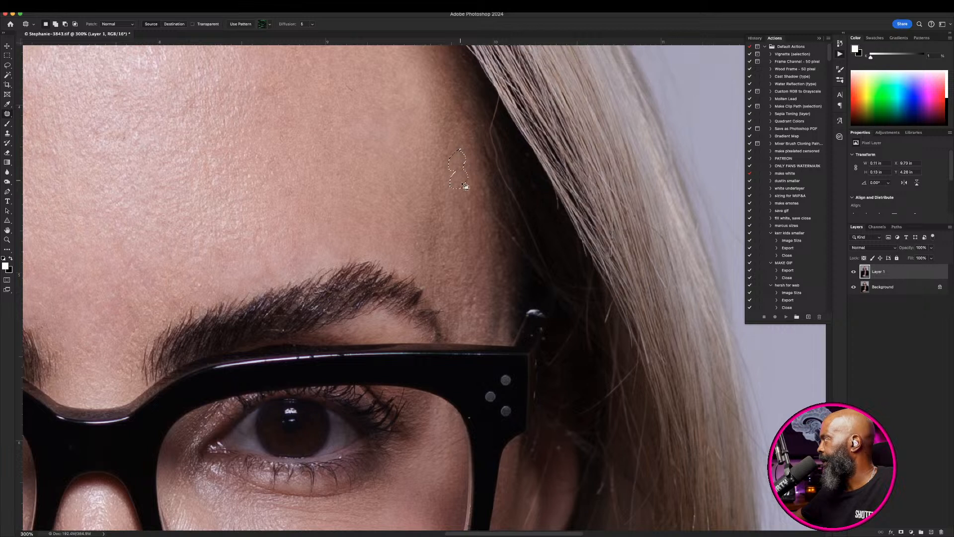
- Patch the textured skin on the right temple beside the eyebrow's outer end, above the glasses hinge
mouse_move(466, 294)
left_mouse_down()
mouse_move(473, 323)
mouse_move(469, 301)
left_mouse_up()
left_click_drag(470, 308, 470, 277)
key("super+d")
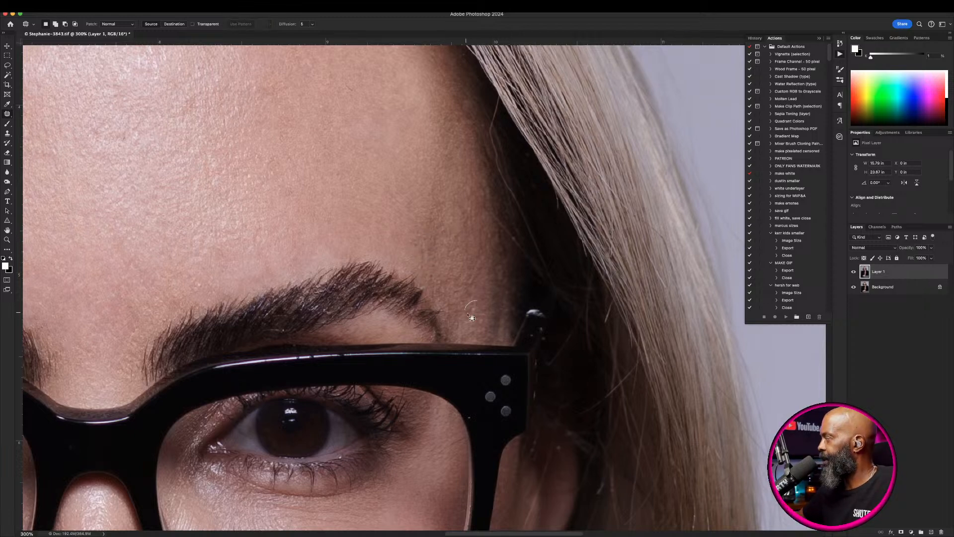
- Patch the fine lines and spots between the eyebrows, just above the bridge of the glasses
scroll(361, 184, "down", 5)
left_click_drag(362, 183, 487, 100)
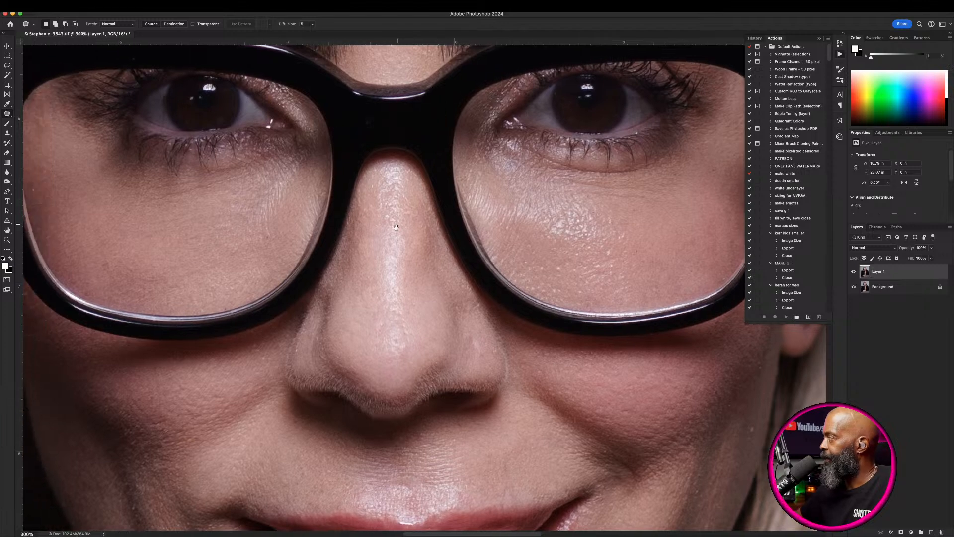
left_click_drag(668, 256, 504, 256)
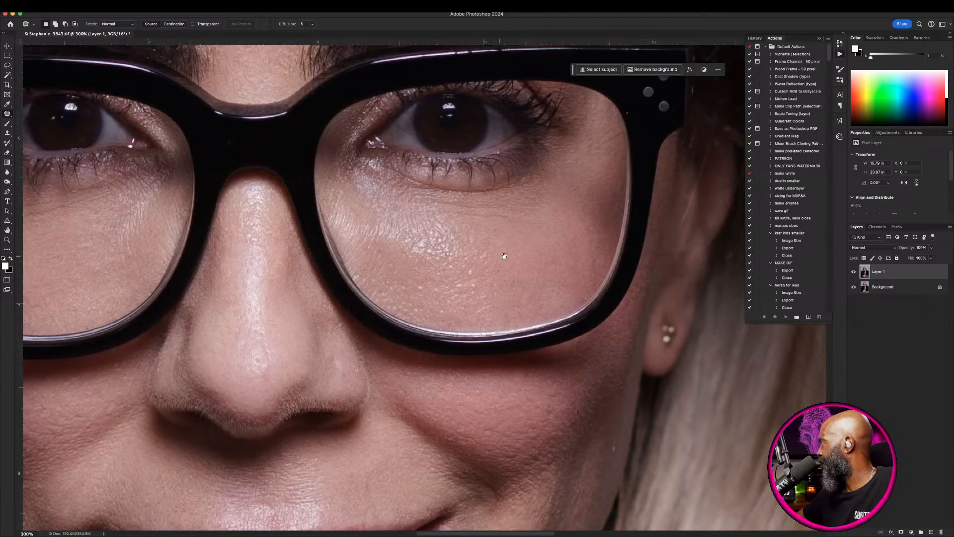
left_click_drag(416, 259, 496, 369)
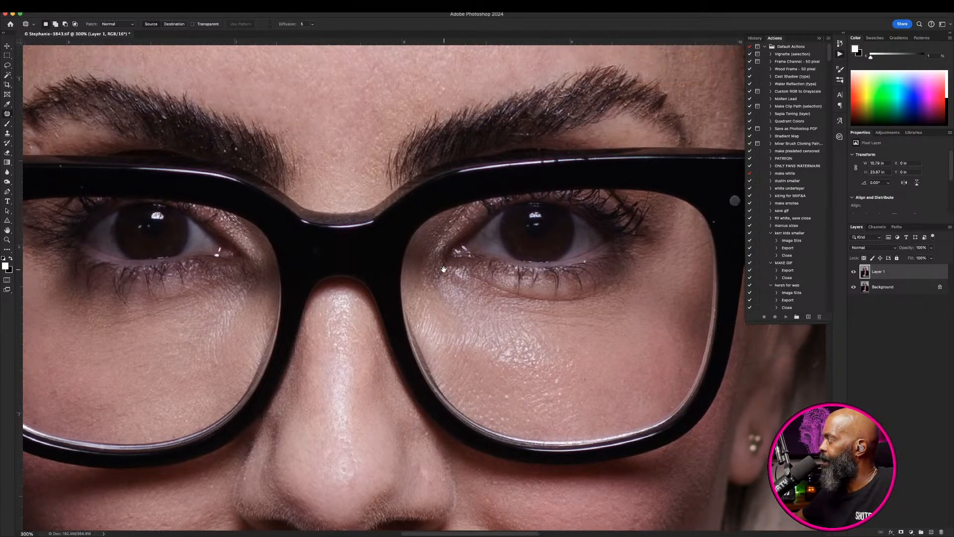
mouse_move(356, 156)
left_mouse_down()
mouse_move(367, 190)
mouse_move(375, 160)
mouse_move(340, 189)
left_mouse_up()
left_click_drag(343, 175, 349, 174)
mouse_move(370, 136)
left_mouse_down()
mouse_move(359, 160)
mouse_move(383, 145)
mouse_move(382, 134)
mouse_move(352, 124)
mouse_move(340, 134)
mouse_move(360, 128)
mouse_move(332, 166)
mouse_move(332, 142)
left_mouse_up()
left_click(383, 128)
key("super+d")
mouse_move(333, 152)
left_mouse_down()
mouse_move(320, 177)
mouse_move(332, 159)
mouse_move(326, 169)
mouse_move(337, 191)
left_mouse_up()
key("super+d")
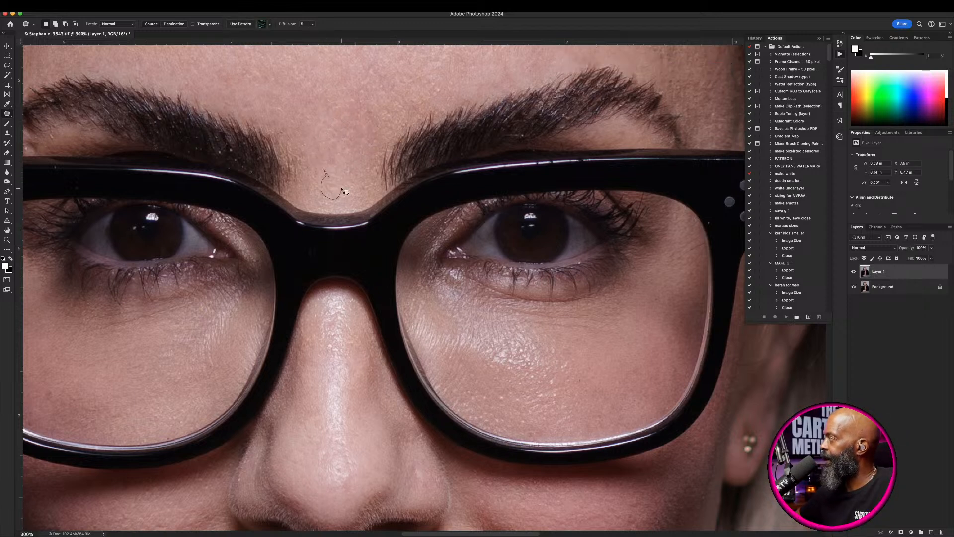
key("super+d")
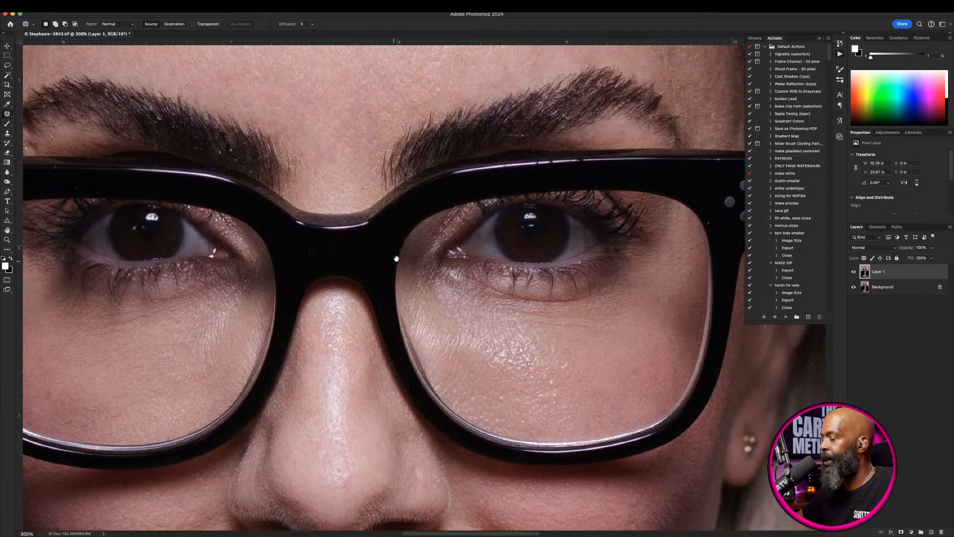
- Patch the bright specks and pores on the tip of the nose
left_click_drag(398, 256, 454, 177)
left_click_drag(454, 232, 463, 181)
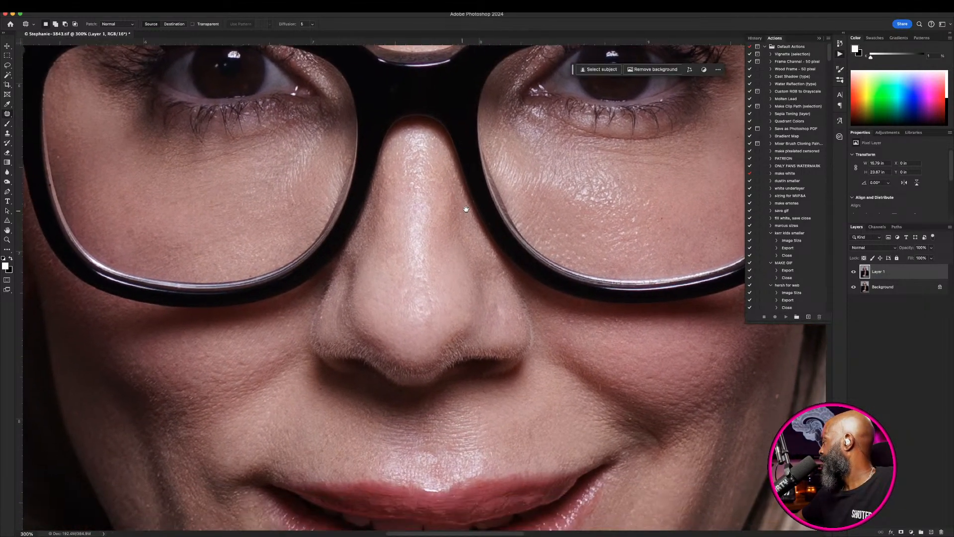
mouse_move(433, 310)
left_mouse_down()
mouse_move(419, 327)
mouse_move(438, 327)
mouse_move(437, 311)
mouse_move(413, 327)
mouse_move(422, 300)
left_mouse_up()
key("super+d")
mouse_move(421, 309)
left_mouse_down()
mouse_move(407, 312)
mouse_move(397, 250)
mouse_move(407, 258)
mouse_move(397, 253)
mouse_move(387, 283)
left_mouse_up()
key("super+d")
key("super+d")
key("super+d")
key("super+d")
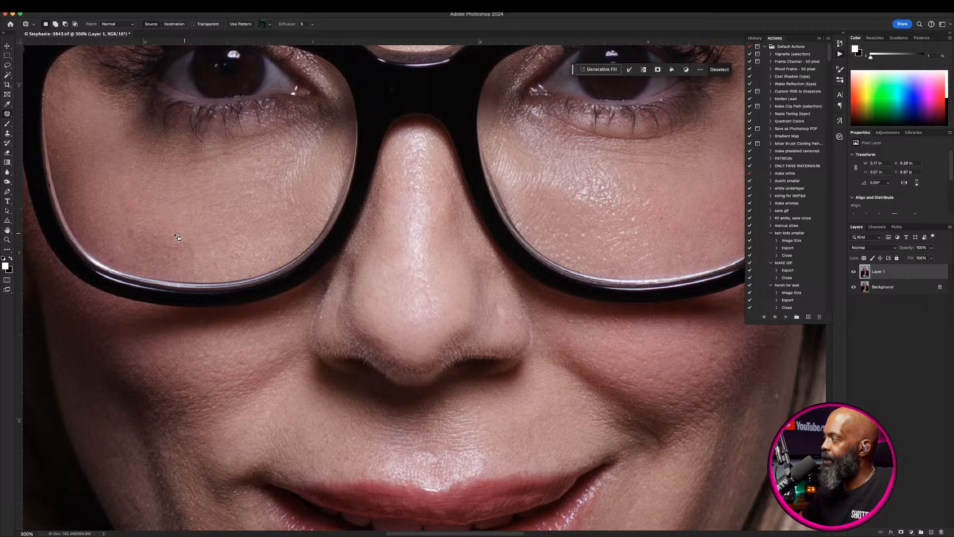
- Patch the small blemishes on the cheek seen through the lower part of the left lens
left_click_drag(131, 223, 130, 223)
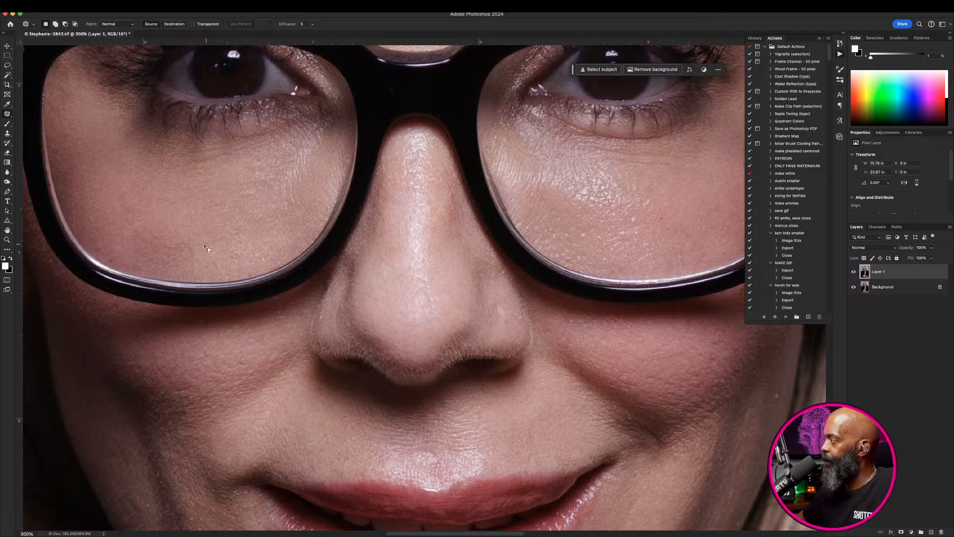
left_click_drag(182, 270, 174, 256)
mouse_move(174, 256)
left_mouse_down()
mouse_move(206, 243)
mouse_move(182, 259)
mouse_move(181, 243)
left_mouse_up()
mouse_move(181, 243)
left_mouse_down()
mouse_move(192, 227)
mouse_move(165, 262)
mouse_move(170, 240)
left_mouse_up()
mouse_move(171, 250)
left_mouse_down()
mouse_move(145, 227)
mouse_move(149, 242)
left_mouse_up()
left_click_drag(155, 253, 130, 236)
- Patch the spots on the middle of the cheek seen through the right lens
left_click_drag(507, 283, 282, 241)
left_click_drag(351, 164, 350, 215)
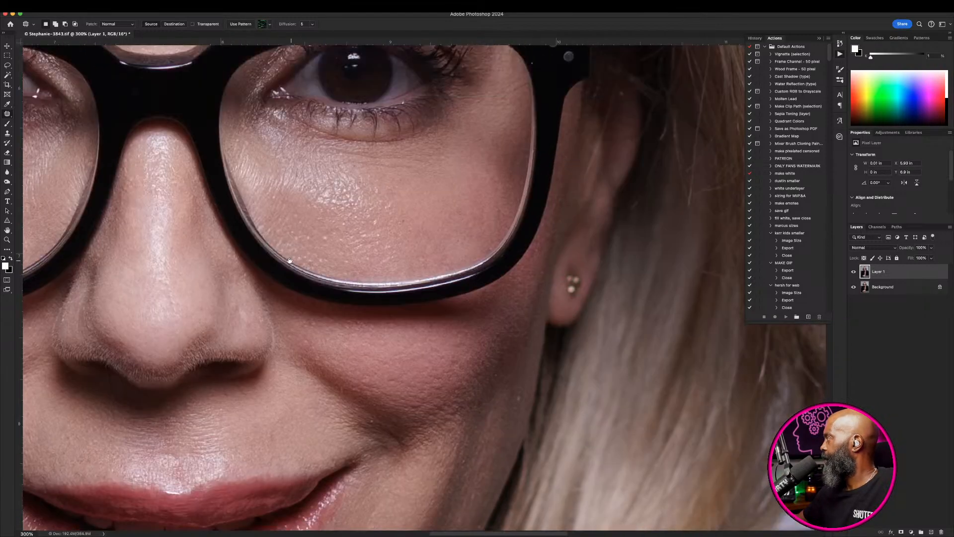
left_click(372, 230)
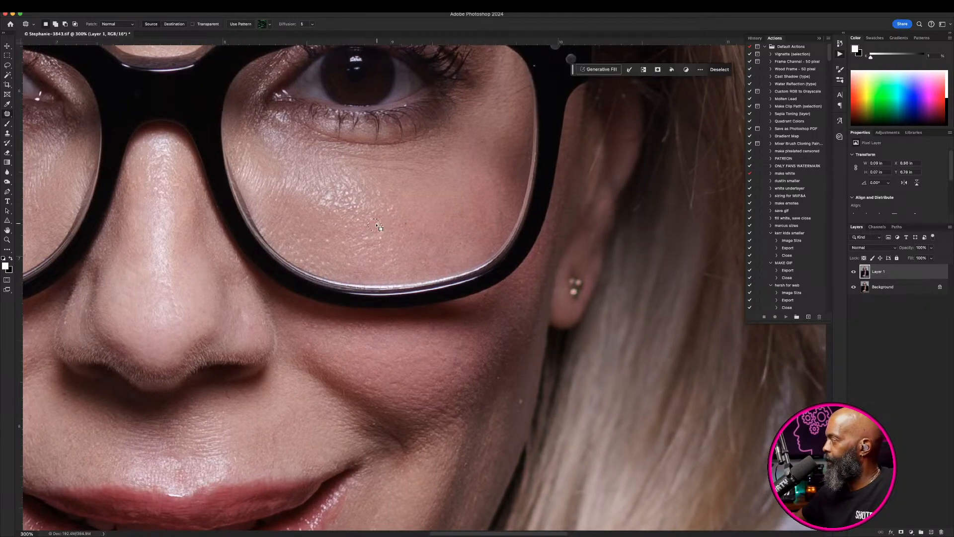
left_click(397, 211)
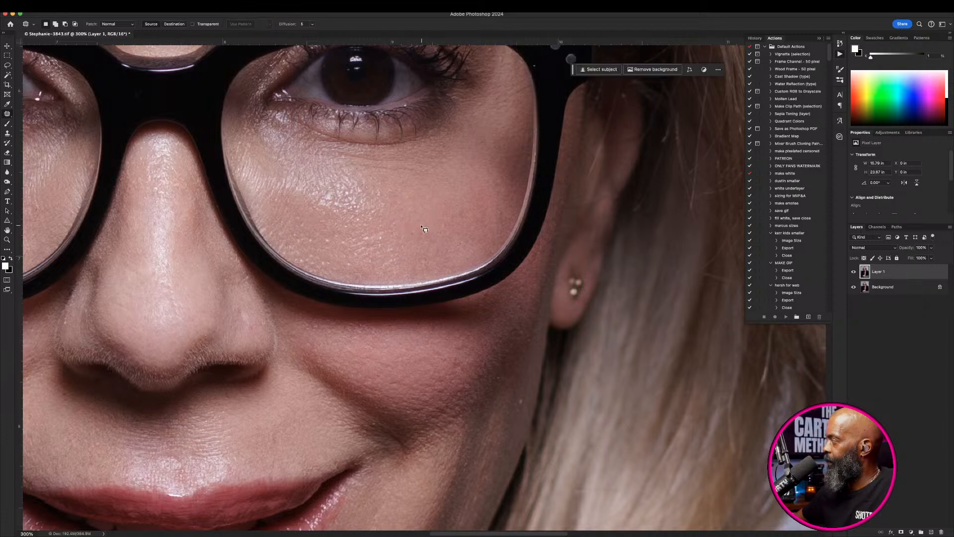
- Patch the shiny specks on the cheek near the lower inner edge of the right lens
left_click_drag(322, 237, 324, 233)
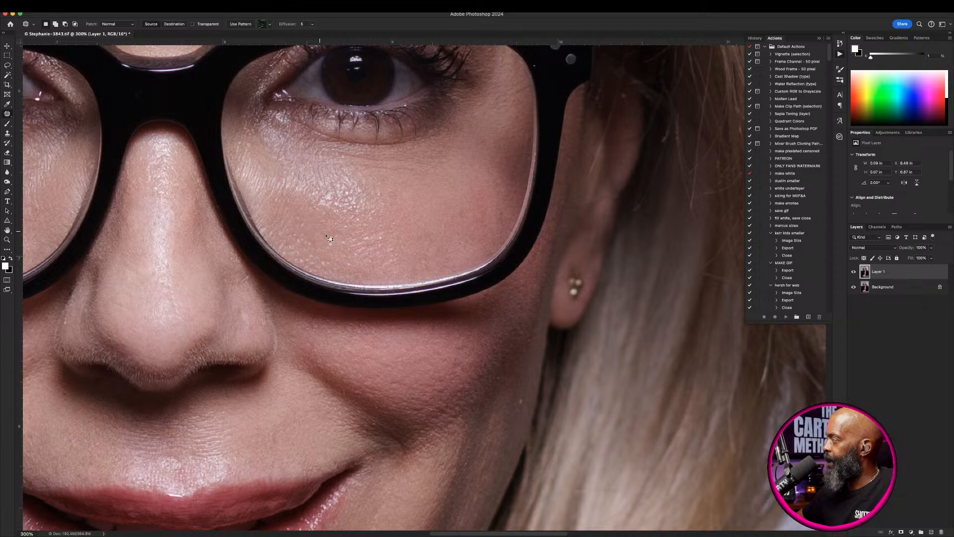
left_click(327, 247)
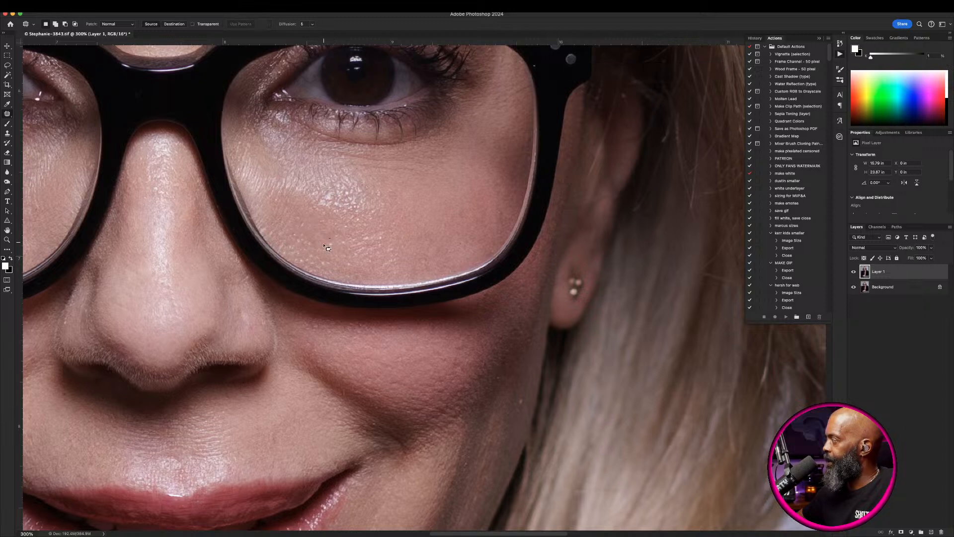
mouse_move(298, 233)
left_mouse_down()
mouse_move(316, 243)
mouse_move(308, 232)
mouse_move(320, 231)
mouse_move(293, 214)
left_mouse_up()
left_click(293, 229)
mouse_move(299, 223)
left_mouse_down()
mouse_move(317, 235)
mouse_move(287, 214)
left_mouse_up()
left_click(321, 240)
left_click_drag(292, 220, 304, 213)
left_click(361, 195)
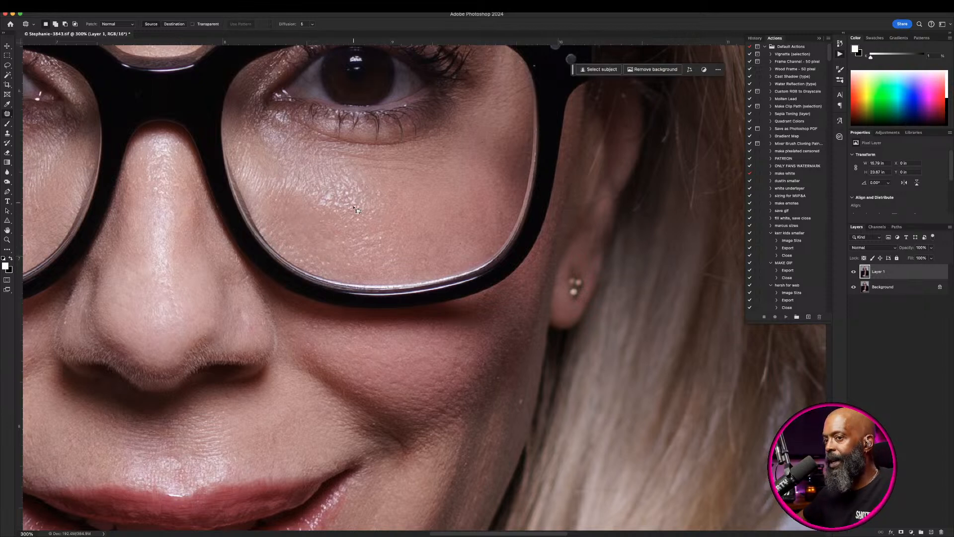
- Outline the shiny skin areas under both eyes and clear the outlines
scroll(357, 209, "left", 5)
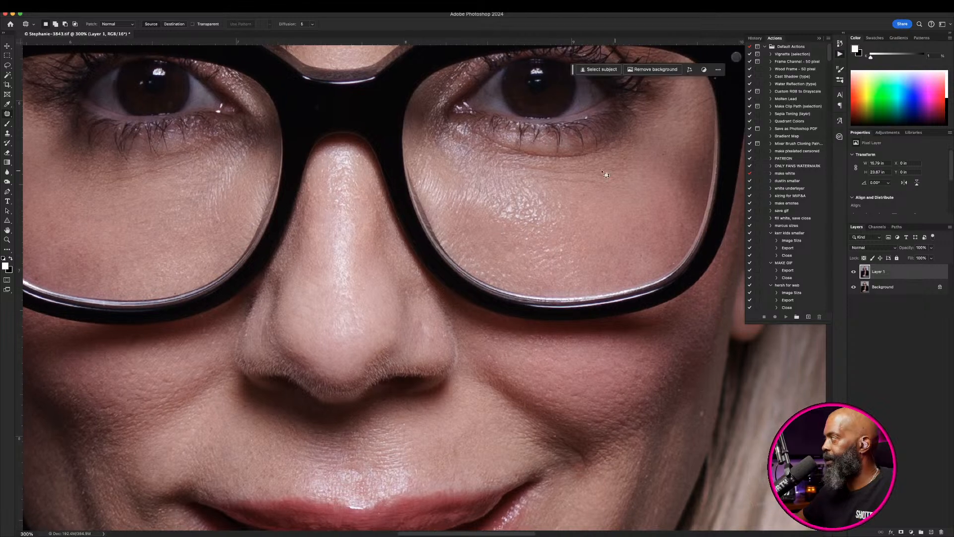
mouse_move(539, 176)
left_mouse_down()
mouse_move(449, 164)
mouse_move(438, 181)
mouse_move(476, 217)
mouse_move(554, 229)
mouse_move(569, 201)
mouse_move(554, 180)
left_mouse_up()
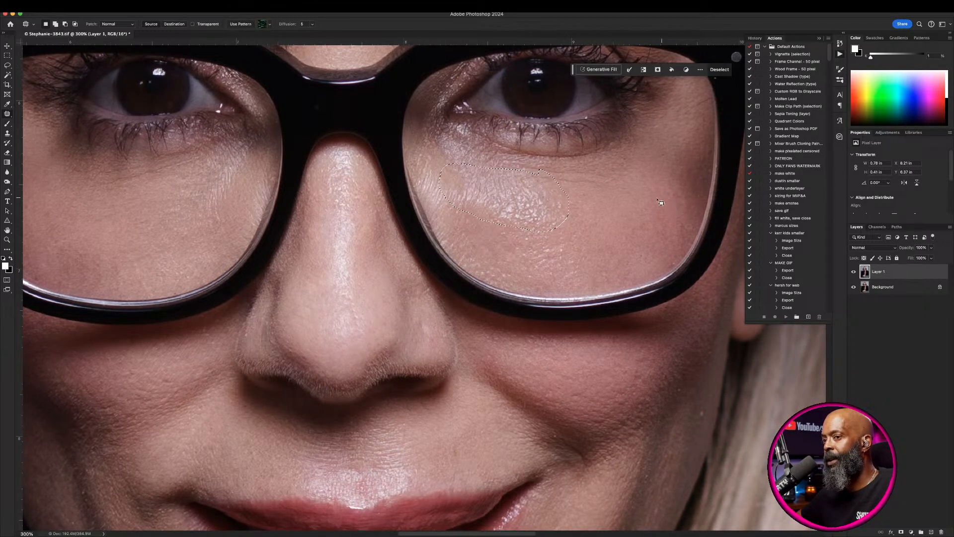
key("super+d")
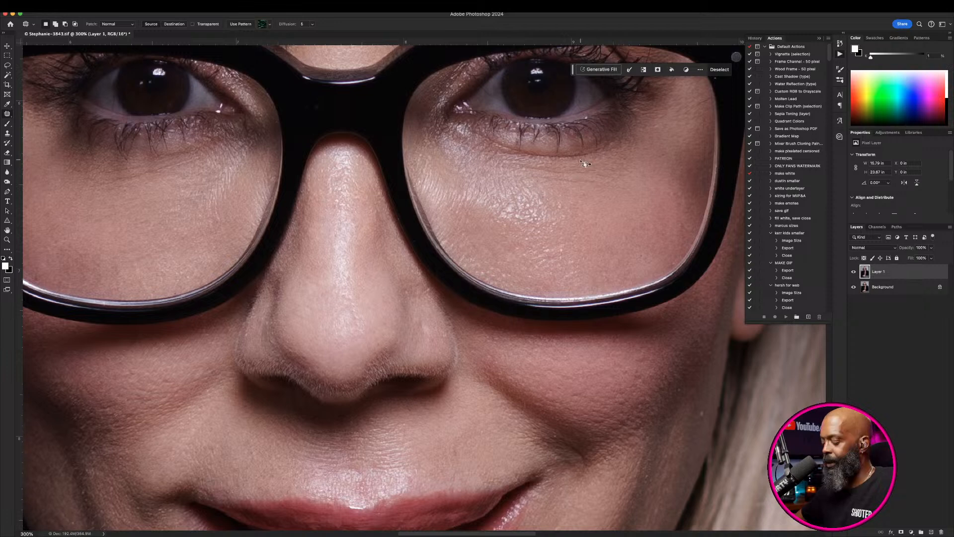
key("ctrl+a")
mouse_move(562, 178)
left_mouse_down()
mouse_move(519, 236)
mouse_move(510, 173)
left_mouse_up()
mouse_move(237, 143)
left_mouse_down()
mouse_move(211, 166)
mouse_move(182, 220)
mouse_move(248, 167)
left_mouse_up()
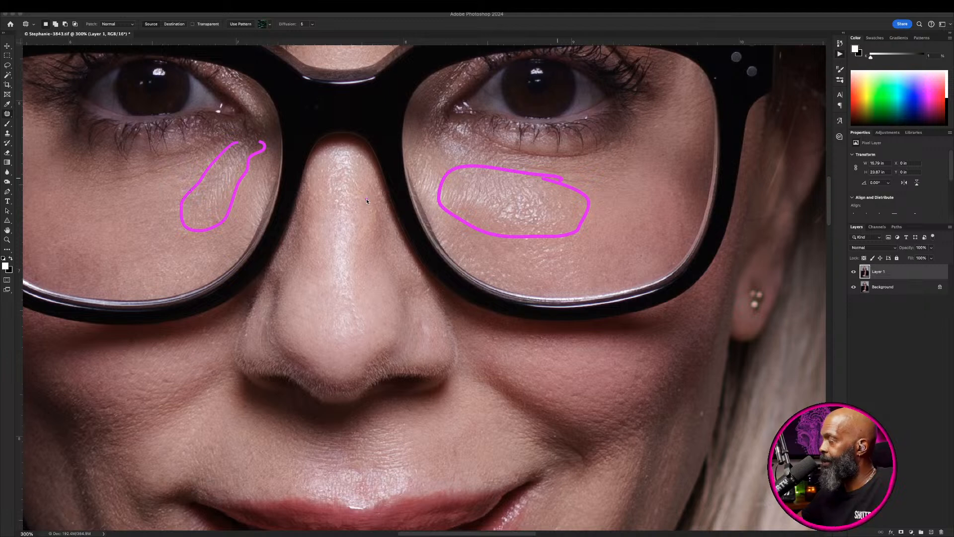
key("Escape")
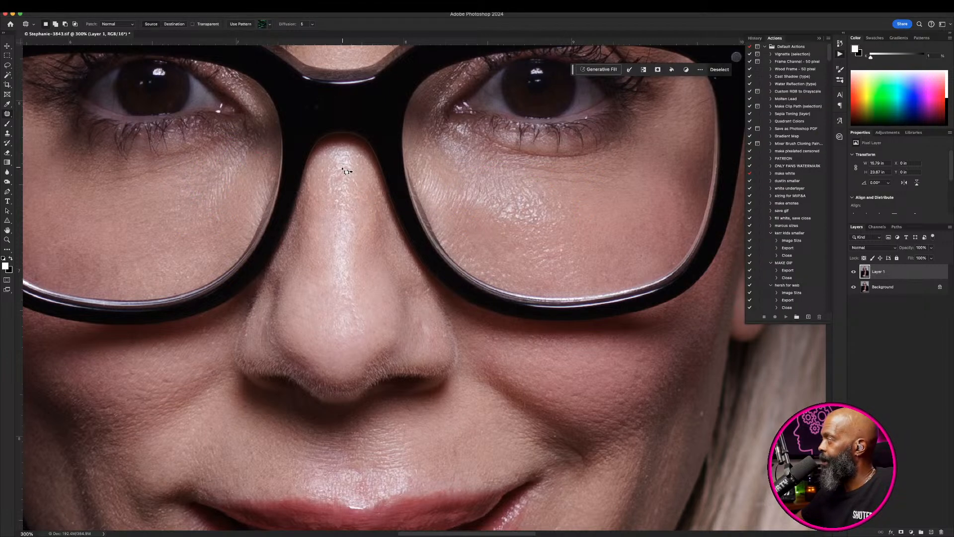
- Patch the small specks on the upper bridge of the nose just below the glasses
left_click_drag(343, 168, 351, 184)
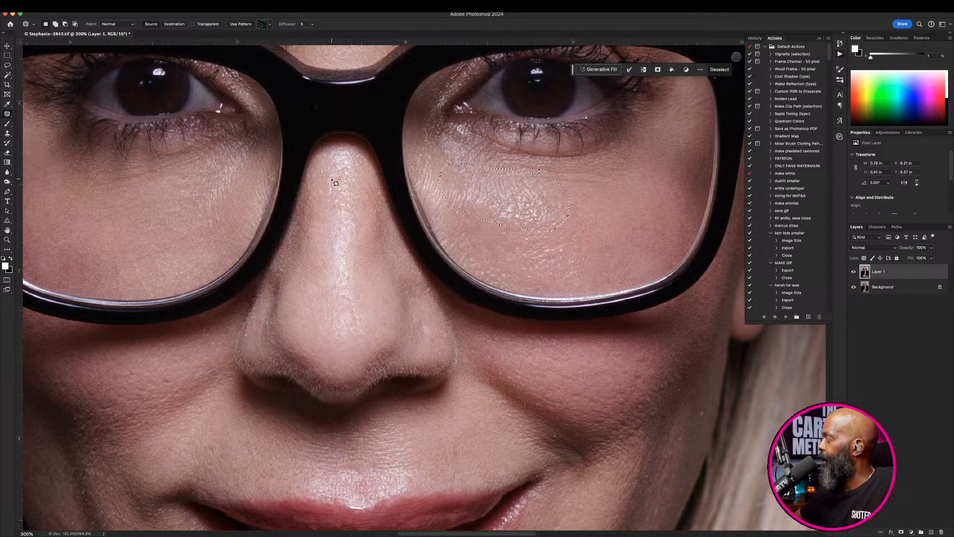
mouse_move(331, 174)
left_mouse_down()
mouse_move(339, 193)
mouse_move(331, 173)
left_mouse_up()
mouse_move(333, 184)
left_mouse_down()
mouse_move(327, 217)
mouse_move(342, 201)
left_mouse_up()
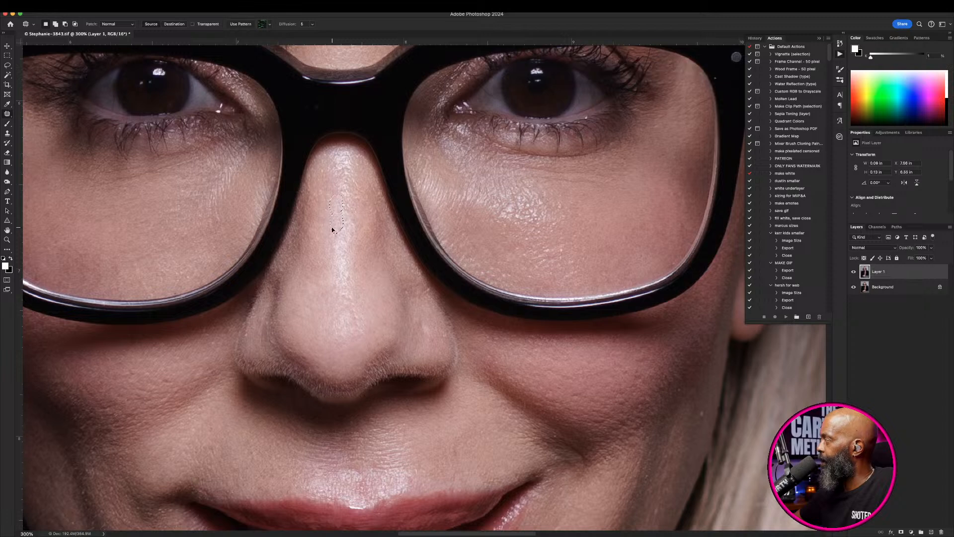
key("super+d")
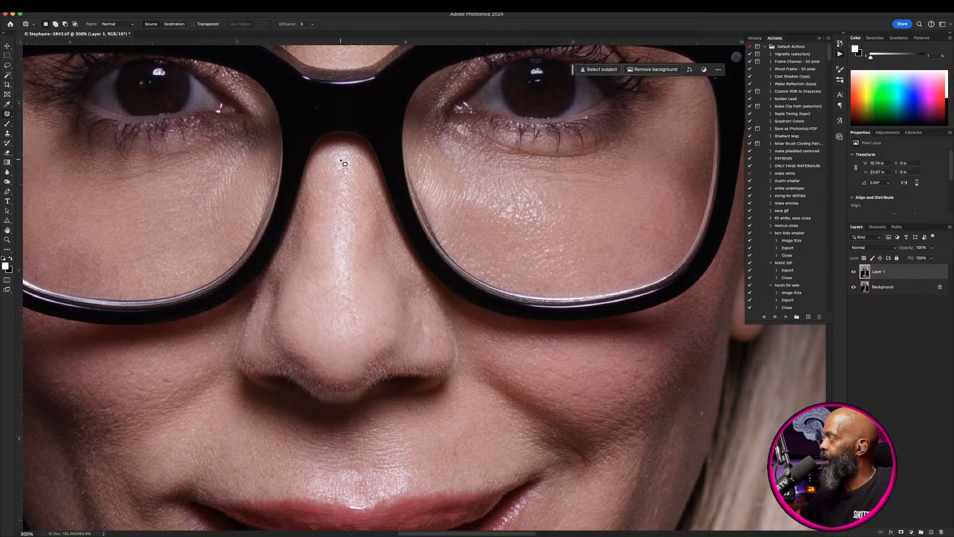
mouse_move(341, 160)
left_mouse_down()
mouse_move(334, 183)
mouse_move(341, 161)
left_mouse_up()
left_click_drag(337, 175, 344, 210)
left_click(349, 203)
left_click(345, 187)
left_click(347, 204)
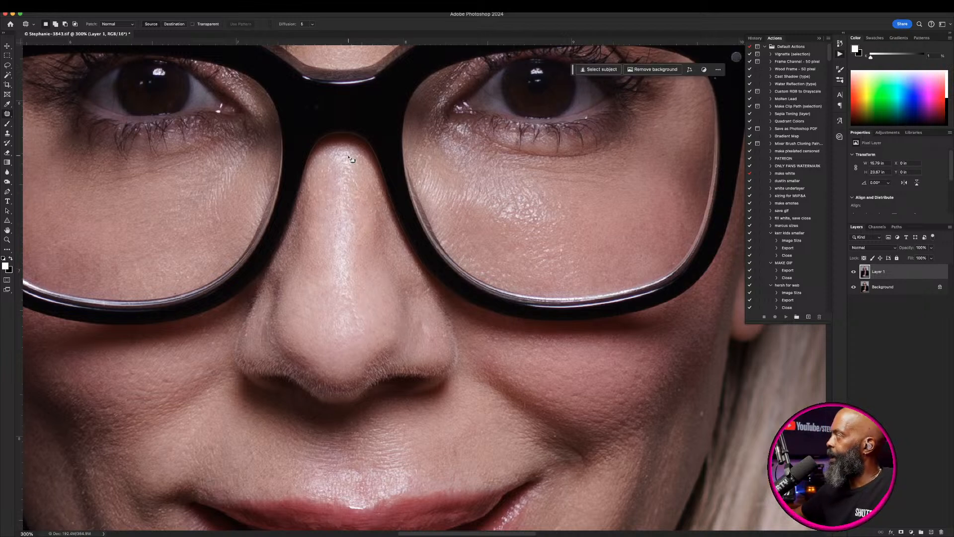
- Patch the narrow shiny strip down the centre of the nose bridge and the spots beside it
left_click_drag(345, 153, 343, 188)
left_click_drag(351, 157, 343, 221)
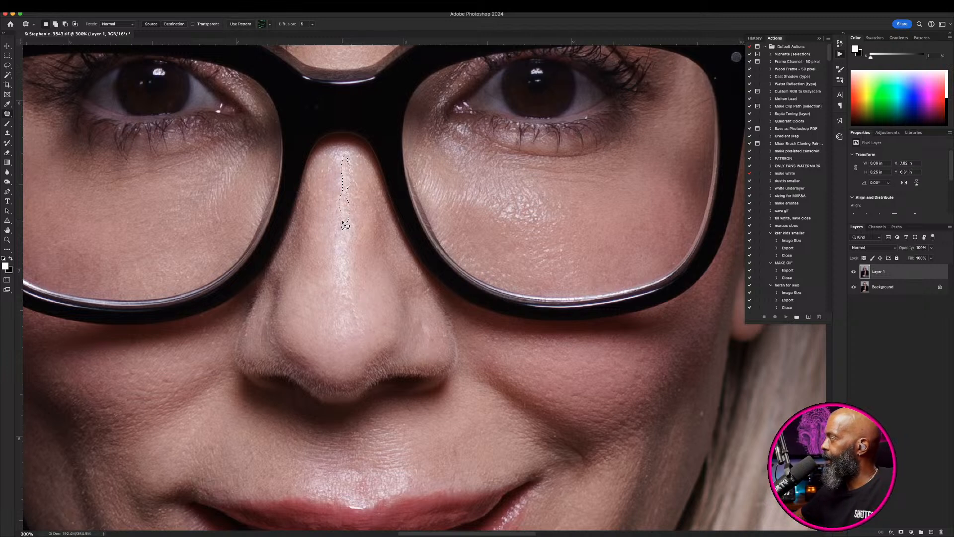
left_click(362, 190)
mouse_move(355, 178)
left_mouse_down()
mouse_move(346, 189)
mouse_move(367, 216)
mouse_move(357, 217)
mouse_move(358, 199)
left_mouse_up()
key("super+d")
left_click_drag(360, 214, 361, 215)
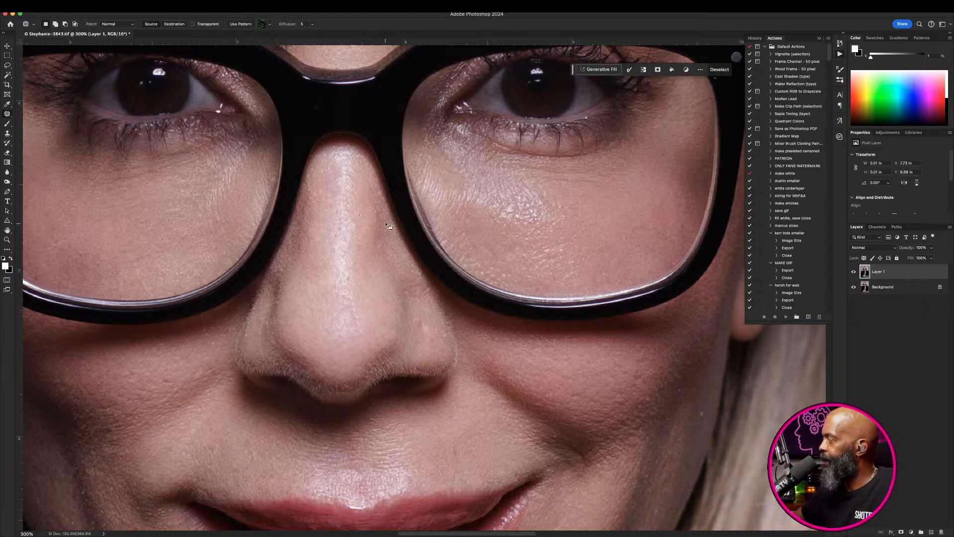
- Patch the small blemishes on the side of the nose next to the right lens
left_click_drag(342, 290, 335, 273)
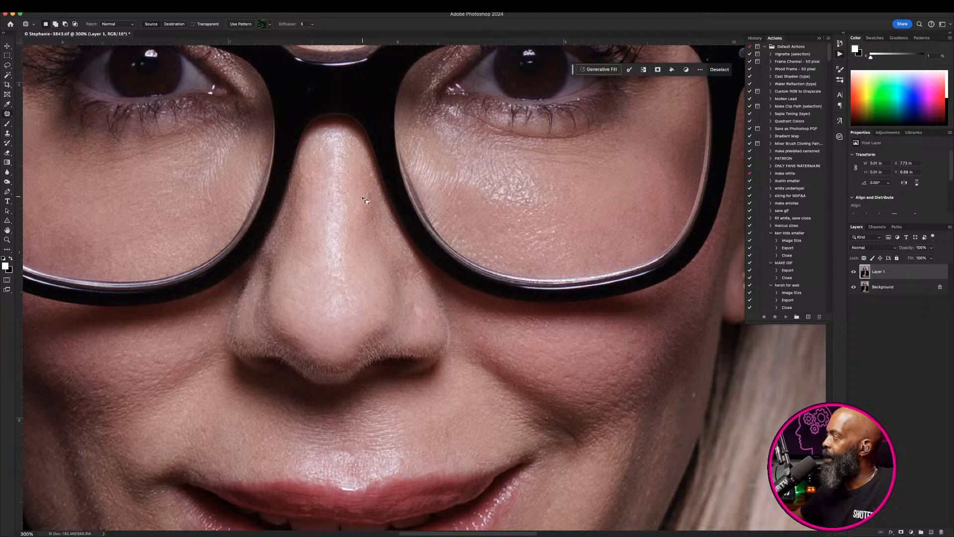
mouse_move(367, 186)
left_mouse_down()
mouse_move(362, 224)
mouse_move(371, 226)
mouse_move(372, 212)
mouse_move(371, 200)
mouse_move(358, 204)
mouse_move(363, 230)
mouse_move(367, 205)
left_mouse_up()
key("super+d")
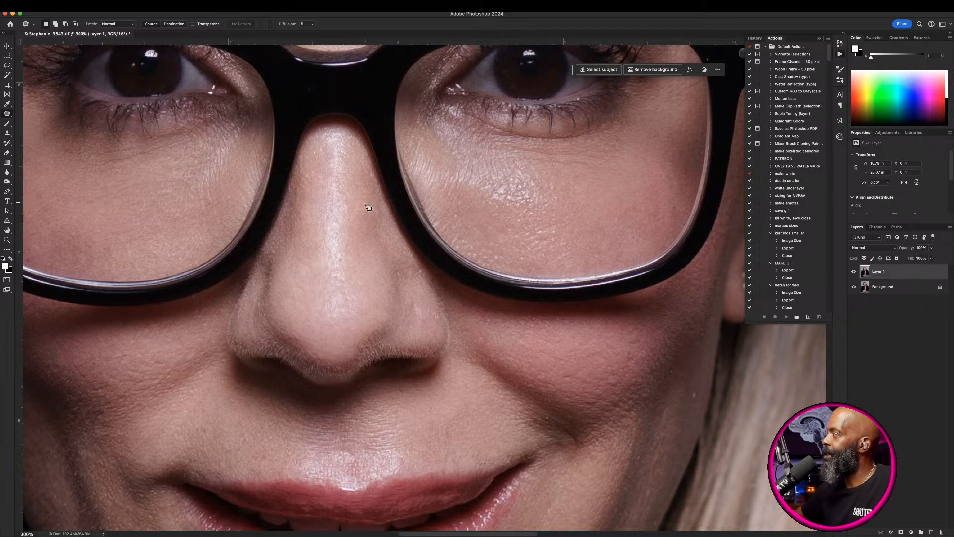
mouse_move(368, 206)
left_mouse_down()
mouse_move(378, 208)
mouse_move(371, 205)
left_mouse_up()
left_click_drag(374, 209, 368, 213)
key("super+d")
left_click_drag(361, 210, 365, 209)
mouse_move(364, 215)
left_mouse_down()
mouse_move(362, 225)
mouse_move(350, 219)
left_mouse_up()
key("super+d")
- Patch the remaining rough specks across the middle of the nose bridge
mouse_move(353, 224)
left_mouse_down()
mouse_move(356, 231)
mouse_move(347, 218)
left_mouse_up()
key("super+d")
mouse_move(347, 219)
left_mouse_down()
mouse_move(354, 207)
mouse_move(350, 216)
mouse_move(394, 218)
left_mouse_up()
key("super+d")
key("super+d")
mouse_move(343, 200)
left_mouse_down()
mouse_move(342, 215)
mouse_move(345, 204)
left_mouse_up()
left_click_drag(346, 211, 396, 213)
key("super+d")
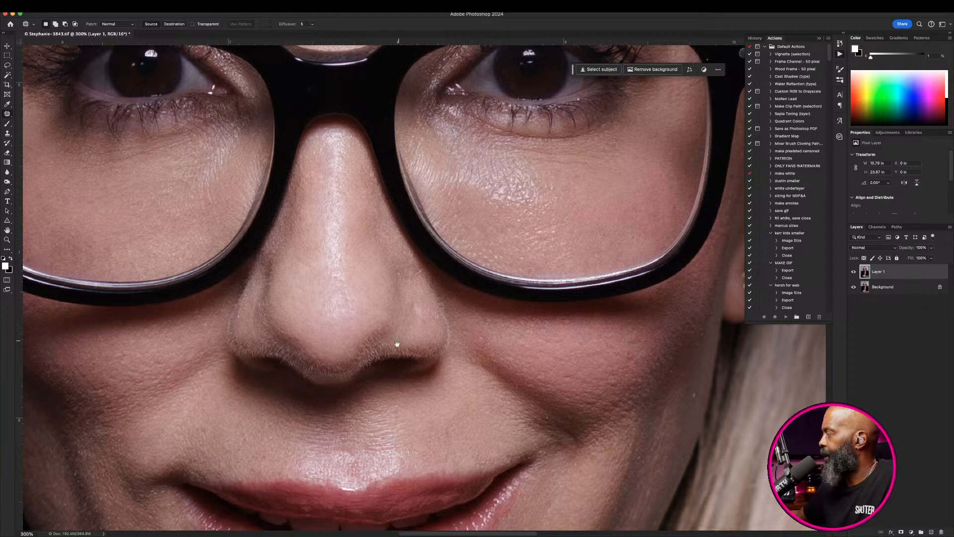
- Patch the dark spot below the lower lip and the bright blemish on the right side of the jaw
left_click_drag(345, 362, 360, 238)
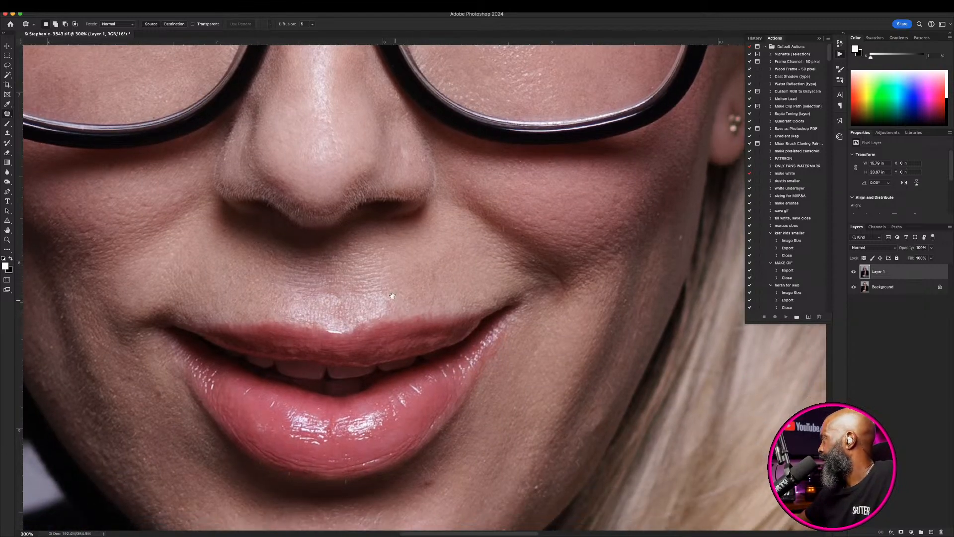
left_click_drag(430, 351, 378, 293)
left_click_drag(532, 229, 350, 339)
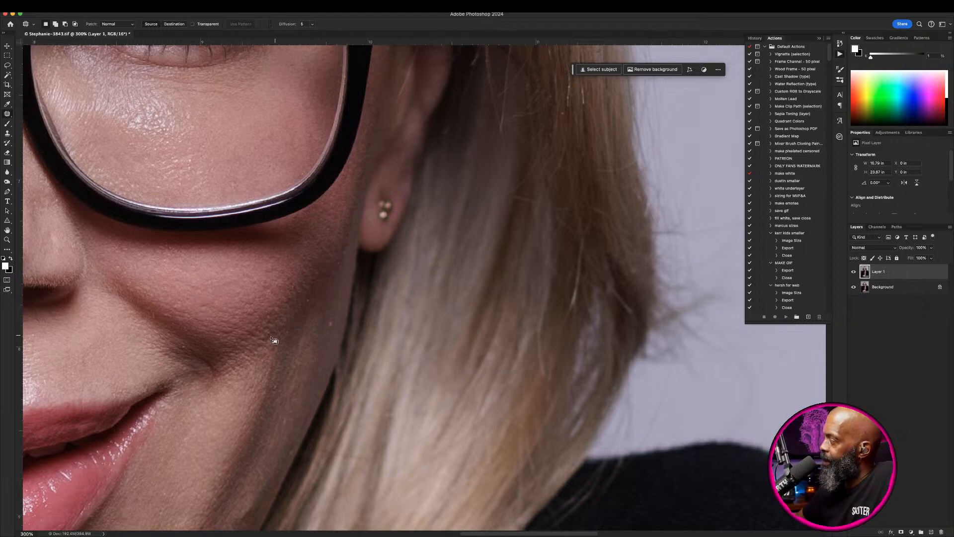
left_click_drag(275, 340, 375, 252)
mouse_move(428, 271)
left_mouse_down()
mouse_move(417, 254)
mouse_move(497, 227)
left_mouse_up()
left_click_drag(378, 268, 479, 241)
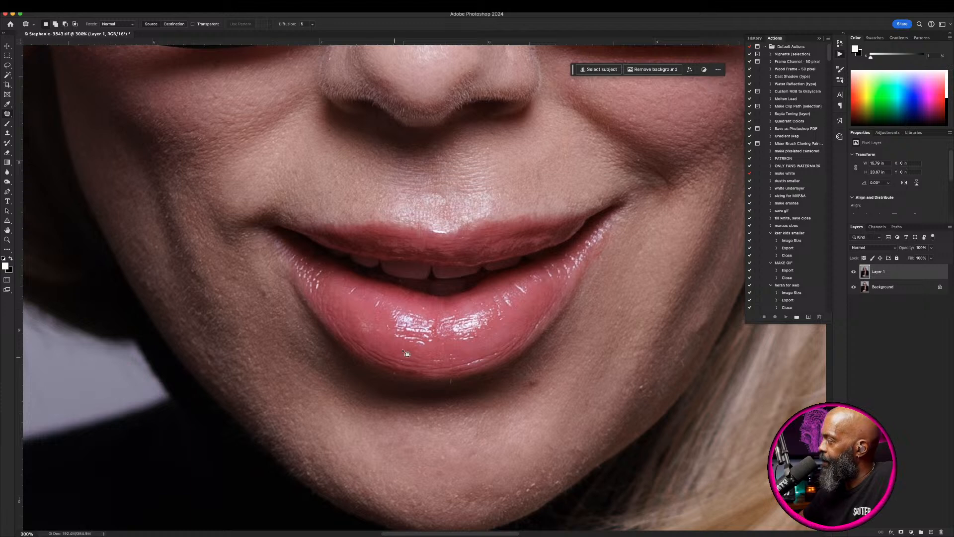
left_click_drag(356, 332, 357, 287)
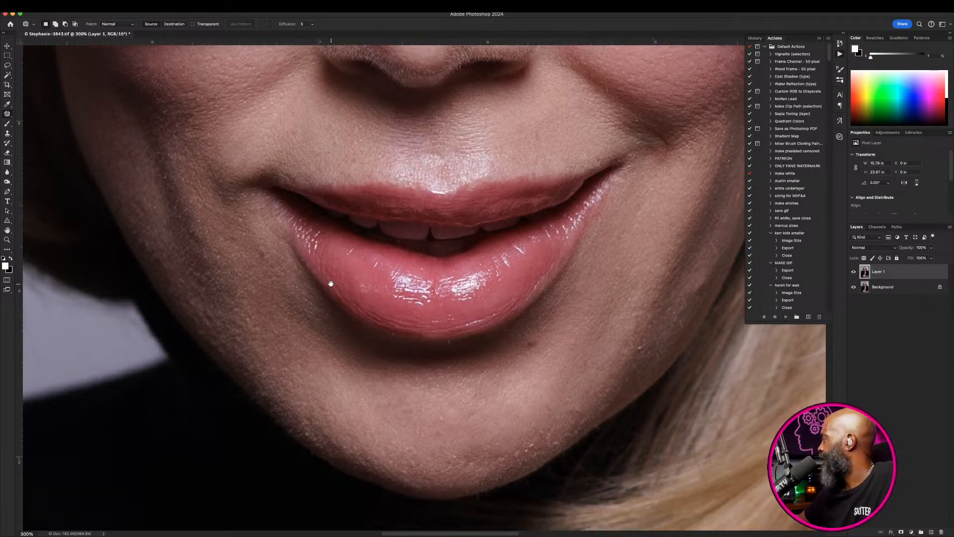
mouse_move(534, 332)
left_mouse_down()
mouse_move(530, 344)
mouse_move(536, 338)
left_mouse_up()
mouse_move(648, 334)
left_mouse_down()
mouse_move(637, 346)
mouse_move(648, 342)
left_mouse_up()
left_click_drag(645, 342, 650, 325)
left_click(648, 336)
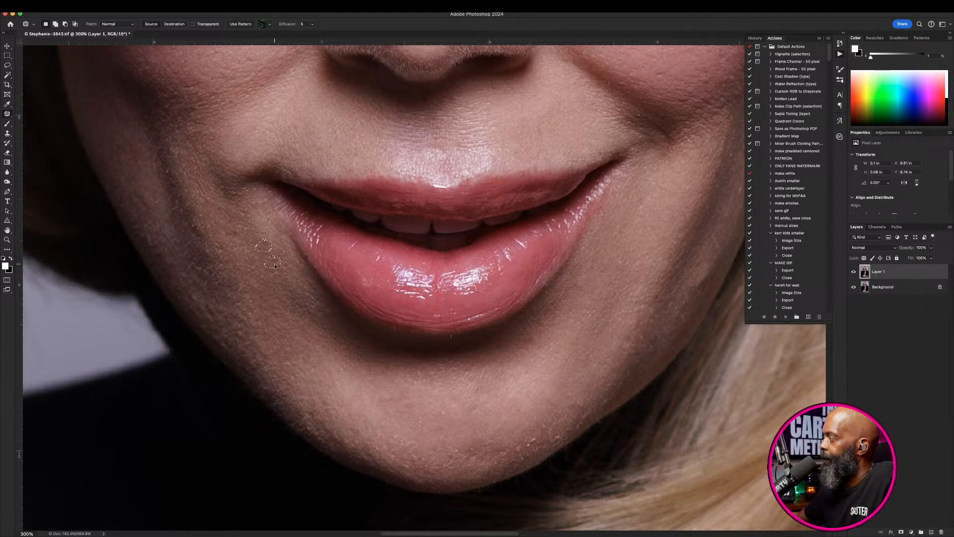
- Patch the spots on the skin beside the left mouth corner and on the middle of the chin
mouse_move(227, 232)
left_mouse_down()
mouse_move(238, 229)
mouse_move(236, 242)
left_mouse_up()
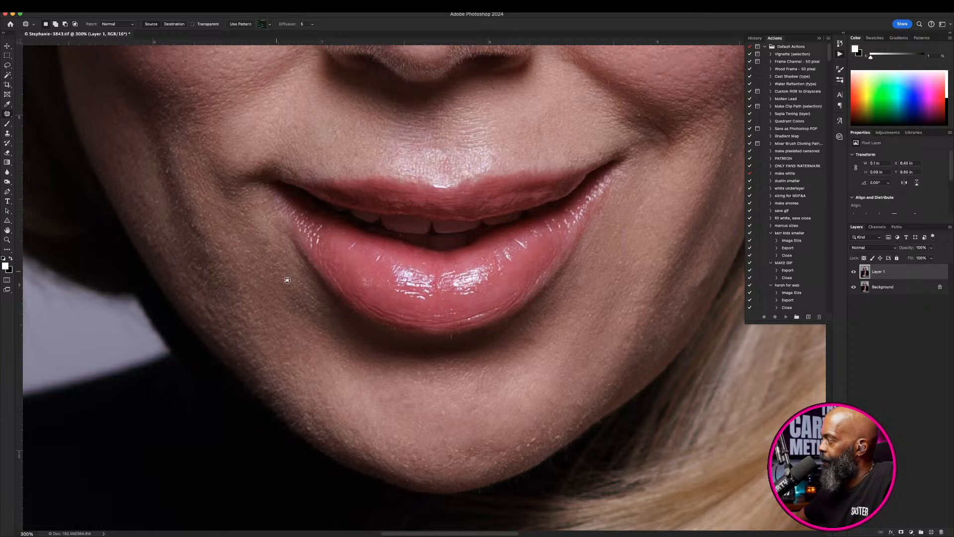
key("super+d")
left_click_drag(365, 415, 345, 370)
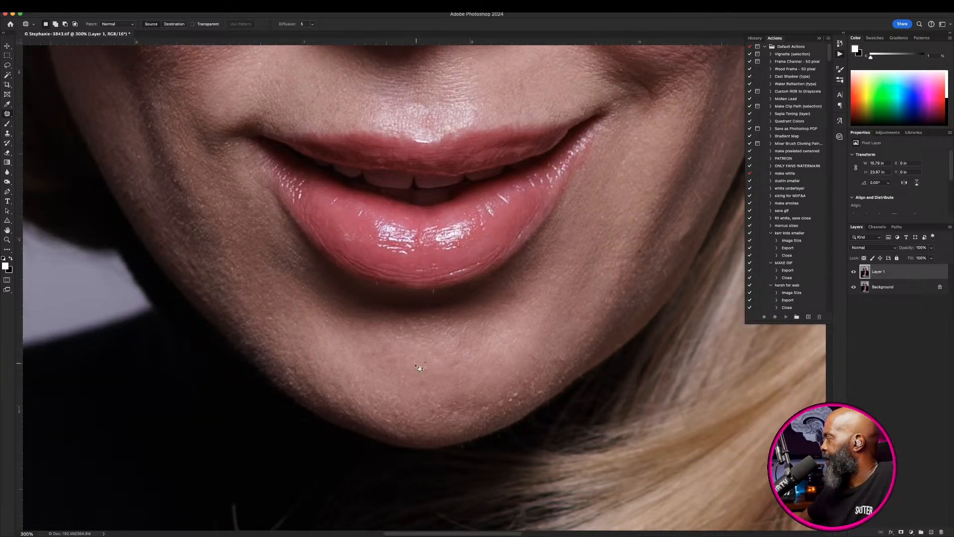
left_click_drag(428, 368, 426, 367)
key("super+d")
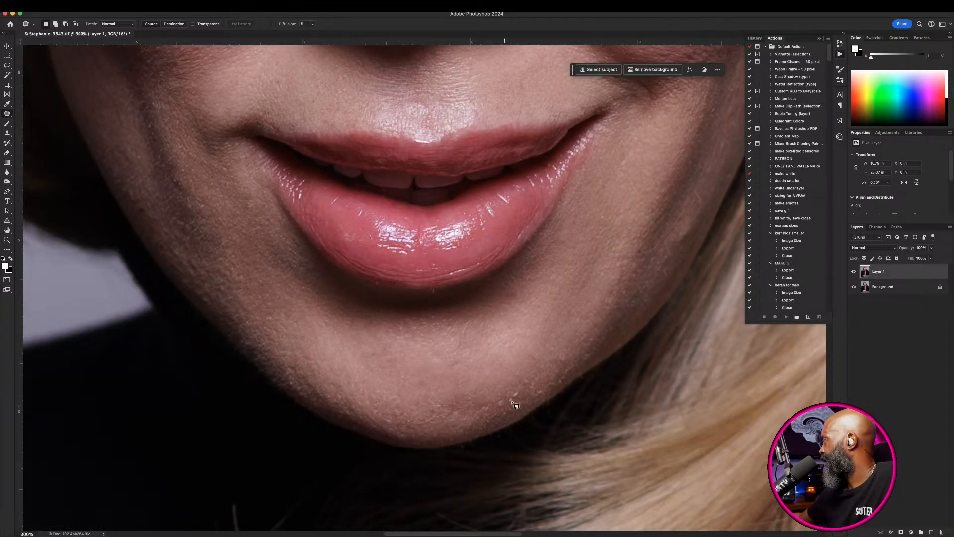
- Patch the light bumps along the right edge of the chin up toward the jawline
left_click_drag(518, 396, 513, 397)
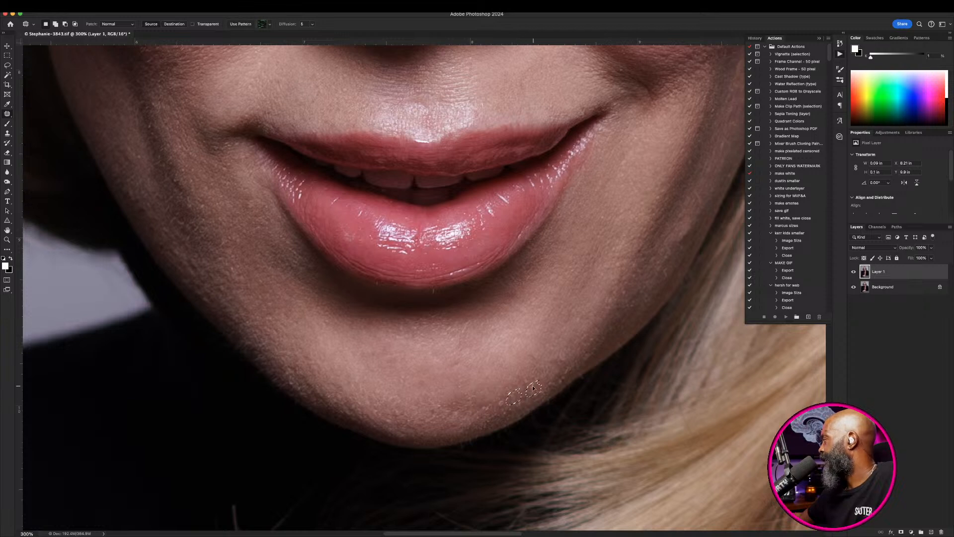
key("super+d")
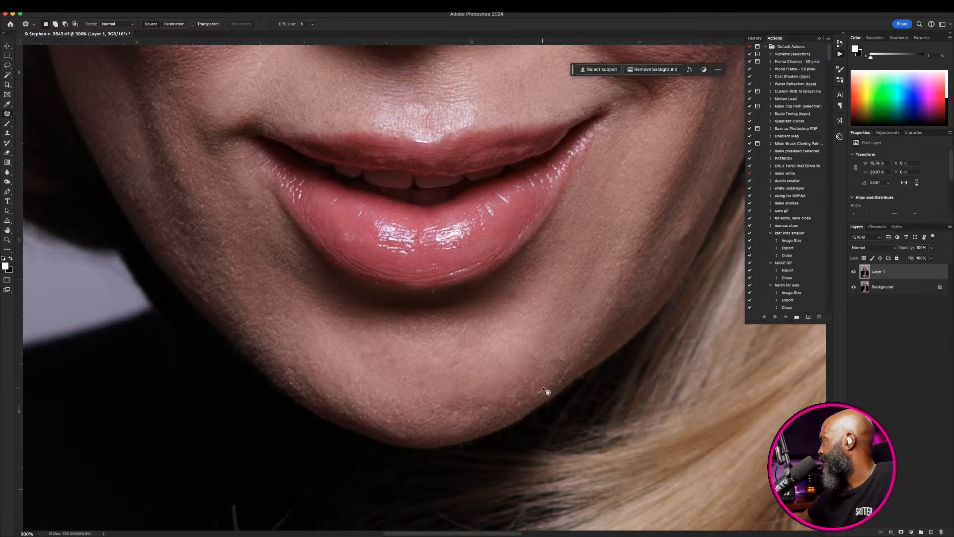
mouse_move(543, 388)
left_mouse_down()
mouse_move(539, 398)
mouse_move(532, 379)
mouse_move(568, 383)
mouse_move(587, 351)
mouse_move(572, 373)
mouse_move(576, 358)
left_mouse_up()
key("super+d")
key("super+d")
mouse_move(560, 354)
left_mouse_down()
mouse_move(551, 361)
mouse_move(562, 354)
left_mouse_up()
left_click_drag(562, 356, 564, 349)
key("super+d")
- Patch the remaining rough texture on the lower right curve of the chin
mouse_move(519, 395)
left_mouse_down()
mouse_move(519, 408)
mouse_move(536, 385)
mouse_move(514, 390)
mouse_move(534, 385)
mouse_move(520, 396)
mouse_move(502, 390)
left_mouse_up()
key("super+d")
key("super+d")
mouse_move(505, 391)
left_mouse_down()
mouse_move(485, 384)
mouse_move(495, 414)
mouse_move(528, 387)
mouse_move(536, 400)
mouse_move(541, 391)
left_mouse_up()
key("super+d")
key("super+d")
left_click_drag(538, 392, 546, 388)
key("super+d")
- Patch the small bumps at the bottom centre of the chin and clear the selection
left_click_drag(464, 396, 463, 399)
mouse_move(462, 399)
left_mouse_down()
mouse_move(447, 396)
mouse_move(471, 403)
mouse_move(480, 391)
mouse_move(486, 403)
mouse_move(463, 413)
mouse_move(440, 407)
mouse_move(454, 400)
mouse_move(421, 399)
mouse_move(432, 411)
left_mouse_up()
key("super+d")
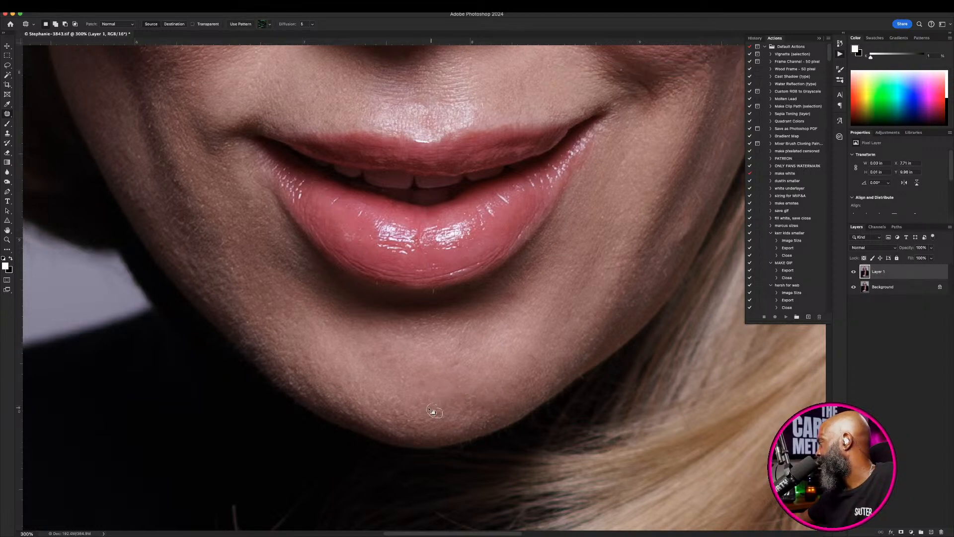
key("super+d")
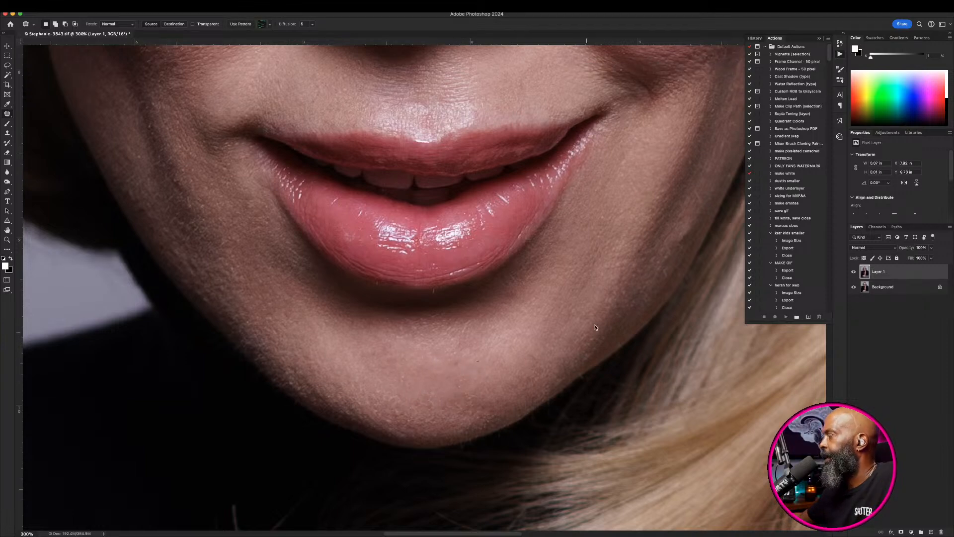
- Heal the white specks in the left eyebrow using the Spot Healing Brush with a small brush
scroll(453, 400, "up", 10)
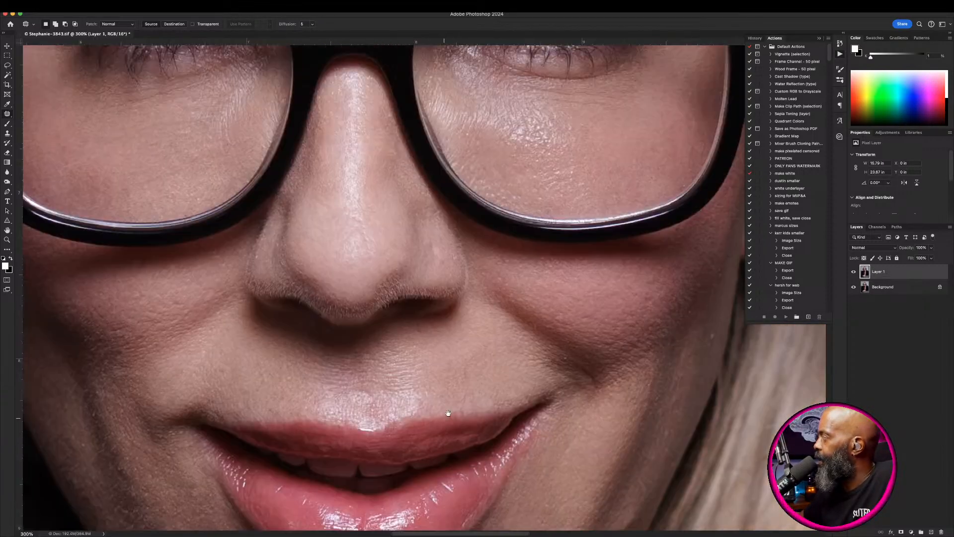
scroll(457, 390, "up", 6)
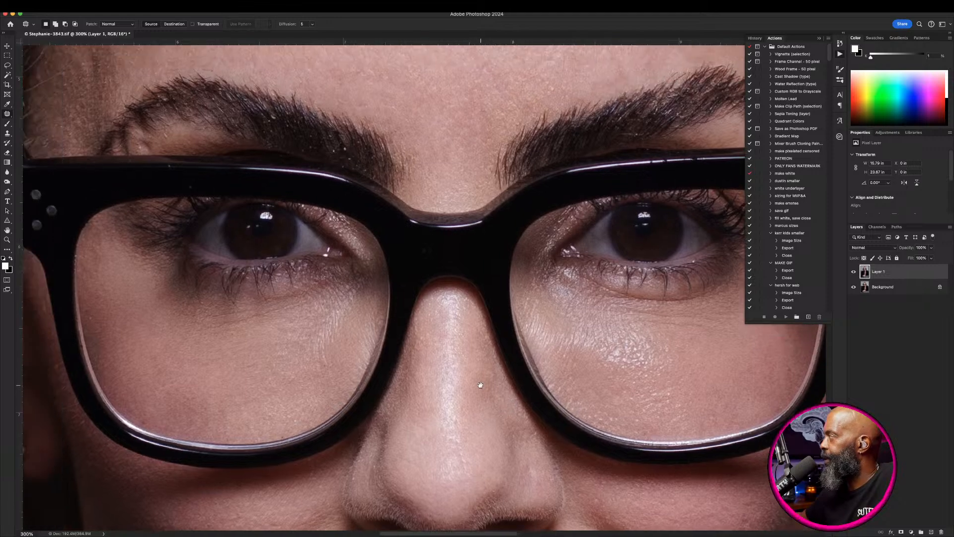
scroll(273, 147, "right", 10)
scroll(274, 146, "up", 5)
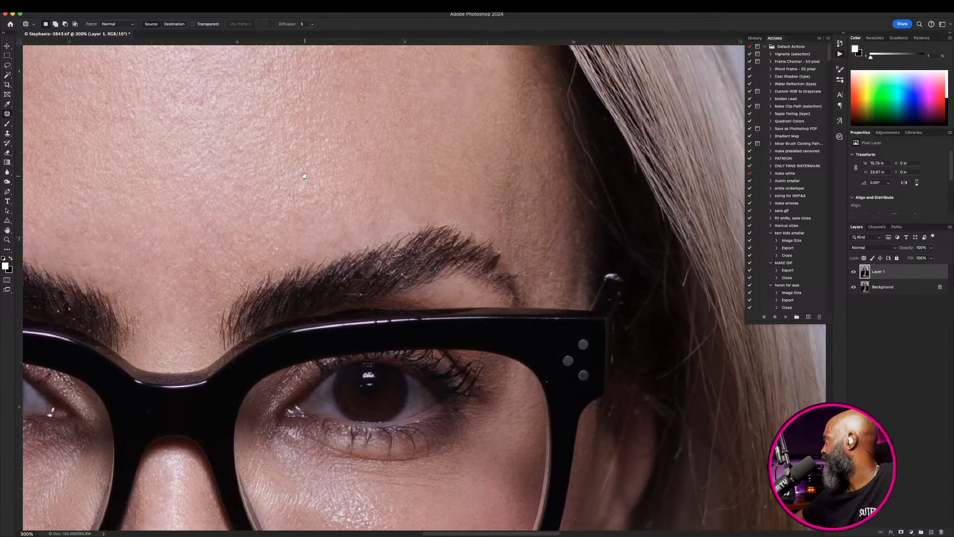
left_click_drag(304, 176, 423, 191)
left_click_drag(309, 171, 436, 190)
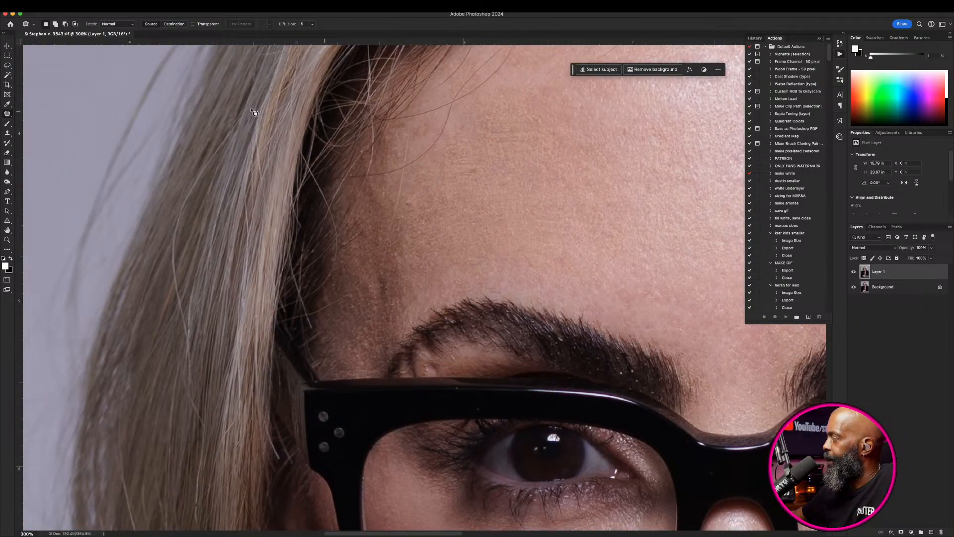
right_click(8, 115)
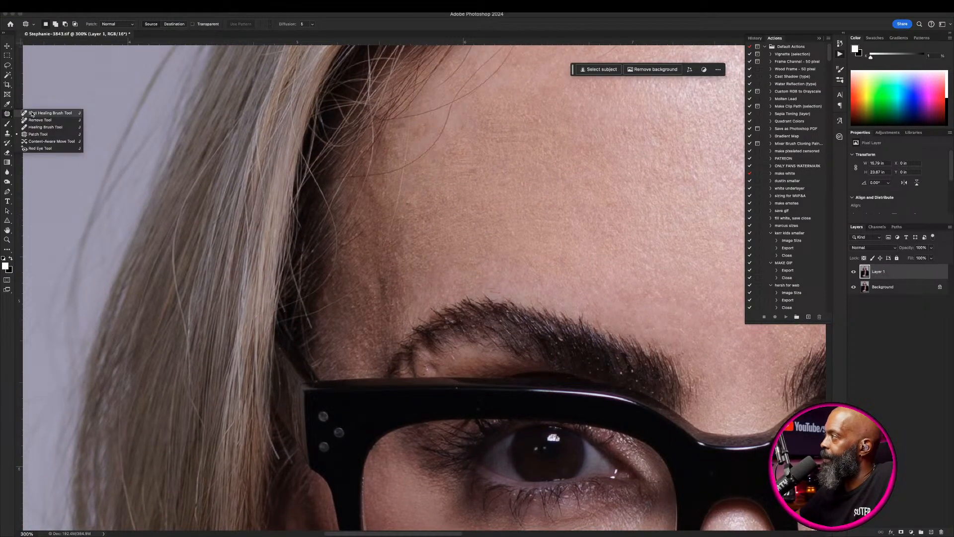
left_click(31, 113)
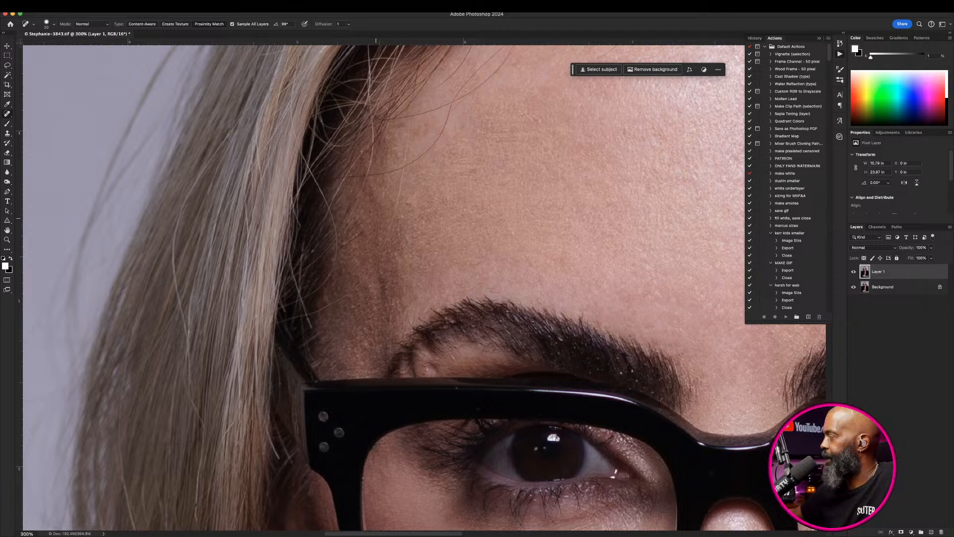
key("bracketleft")
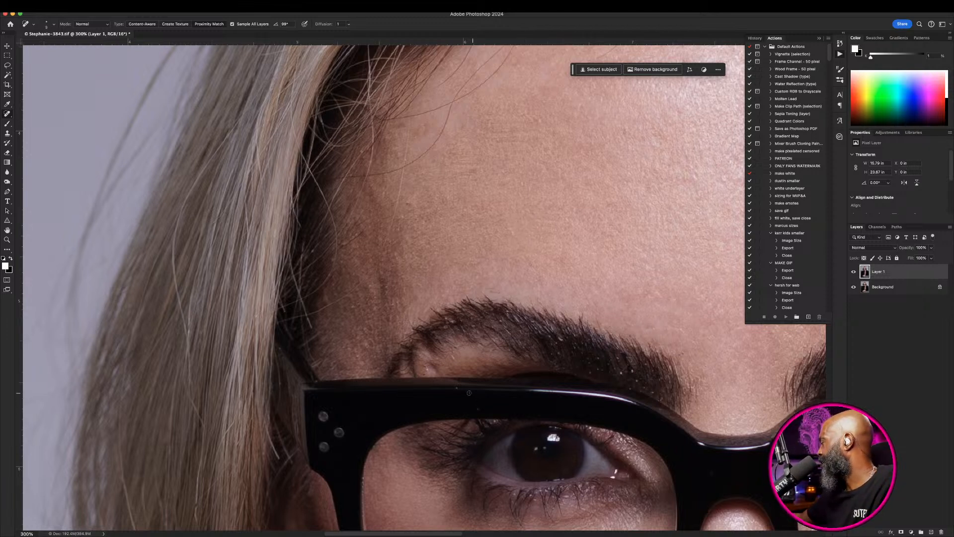
key("super+plus")
key("super+plus")
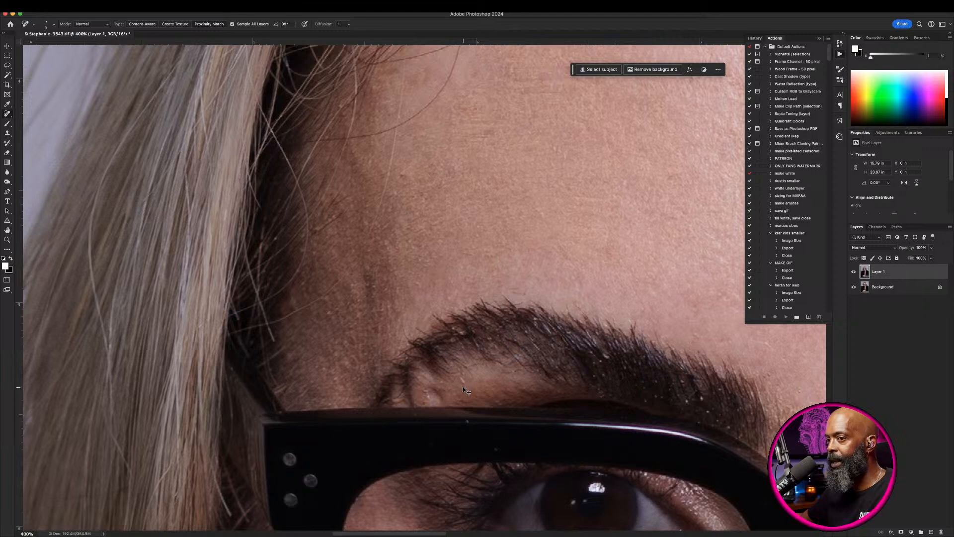
left_click_drag(462, 396, 457, 350)
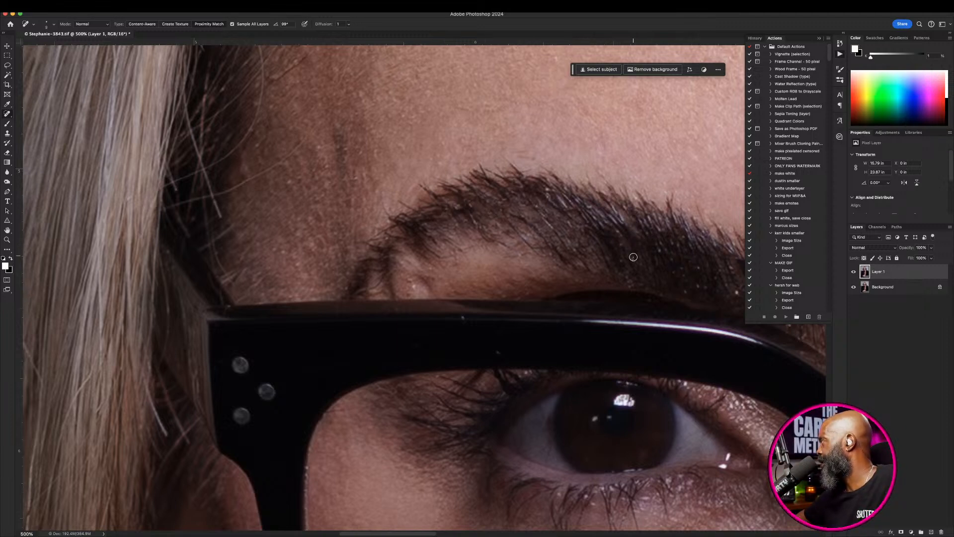
left_click_drag(600, 208, 429, 200)
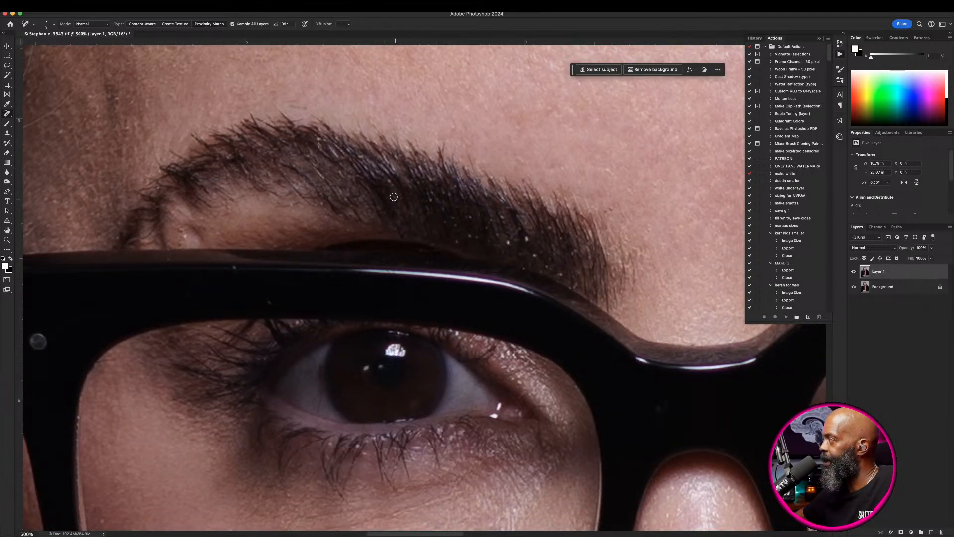
left_click(430, 197)
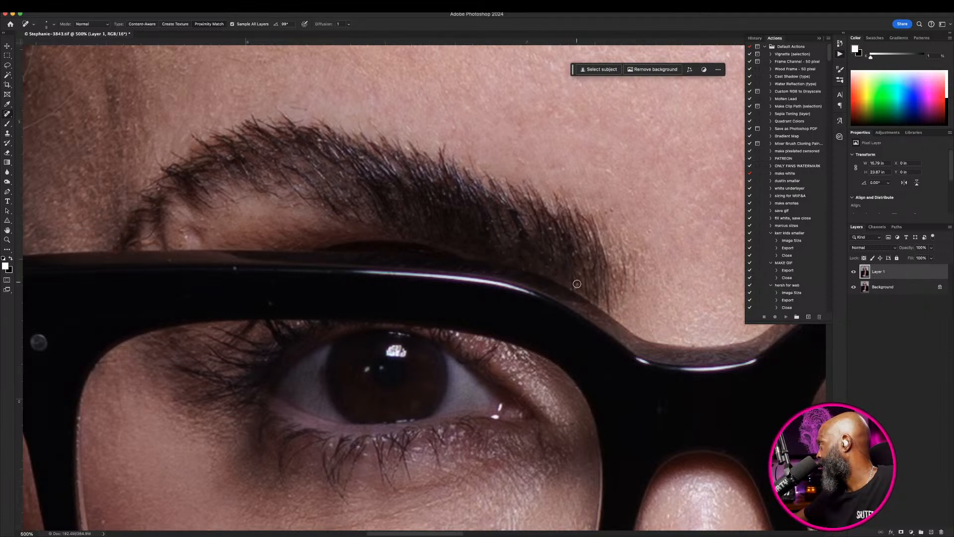
- Compare the retouched eyebrow with the original by toggling the visibility of Layer 1
left_click(854, 273)
left_click(853, 273)
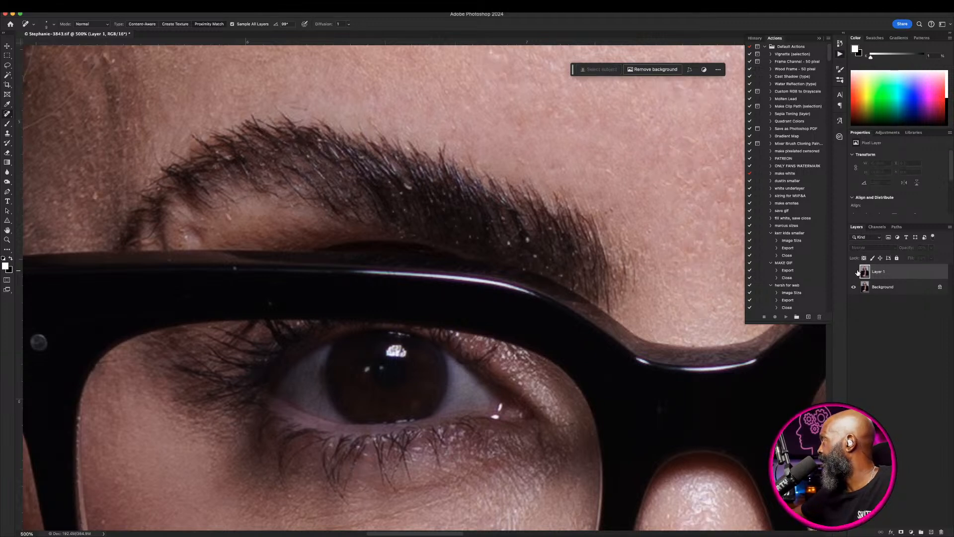
left_click(853, 273)
left_click(853, 273)
left_click(853, 273)
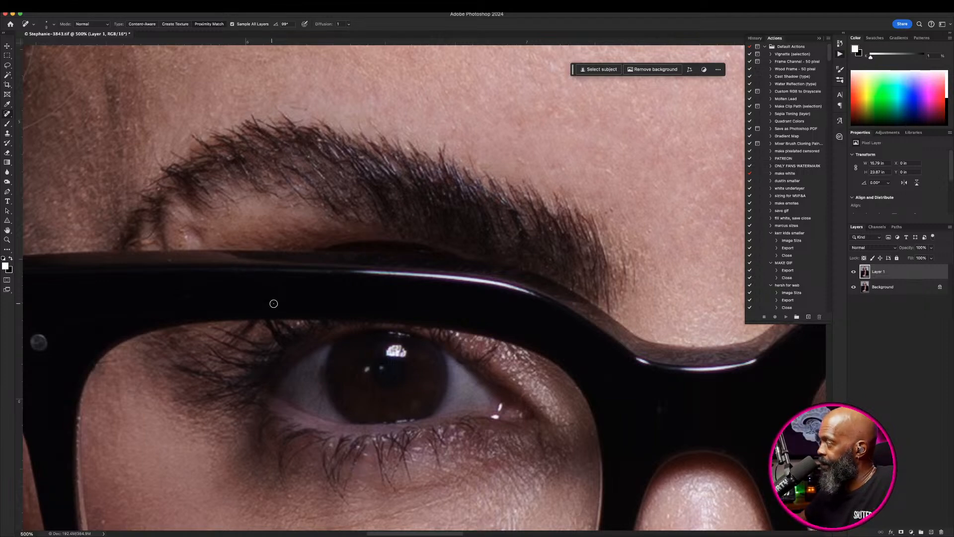
- Heal tiny specks around the left eye, the lens rim and the bridge of the glasses
left_click_drag(179, 315, 225, 257)
scroll(225, 257, "down", 6)
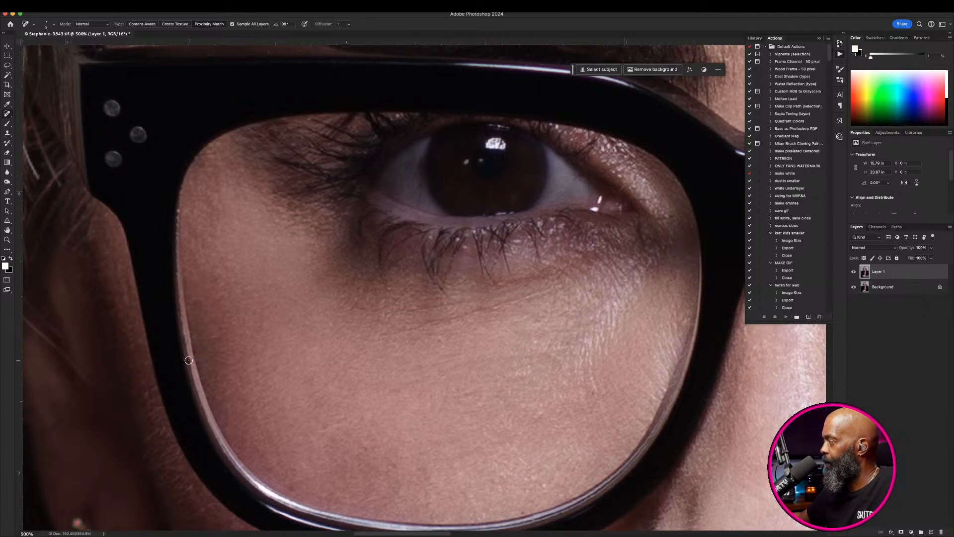
mouse_move(408, 363)
left_mouse_down()
mouse_move(360, 341)
mouse_move(215, 343)
mouse_move(174, 370)
left_mouse_up()
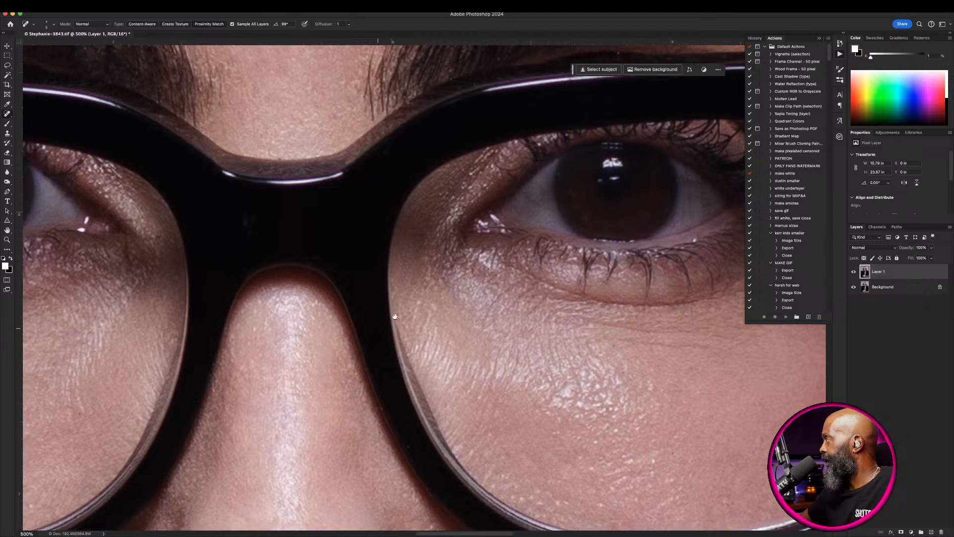
left_click_drag(344, 214, 218, 278)
- Heal the light specks in the right eyebrow and the white speck on the glasses frame beside the right lens
left_click_drag(484, 126, 308, 230)
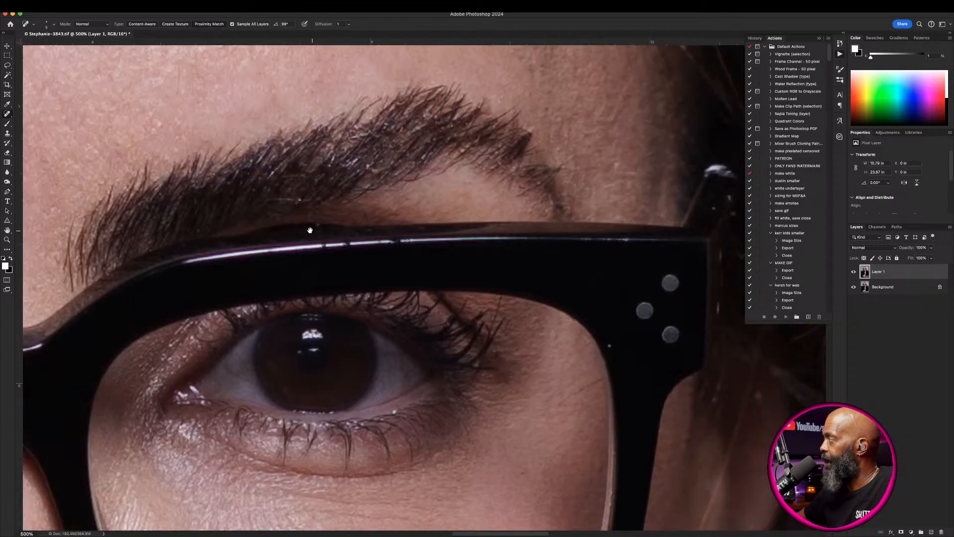
left_click_drag(442, 251, 295, 232)
left_click_drag(174, 156, 312, 130)
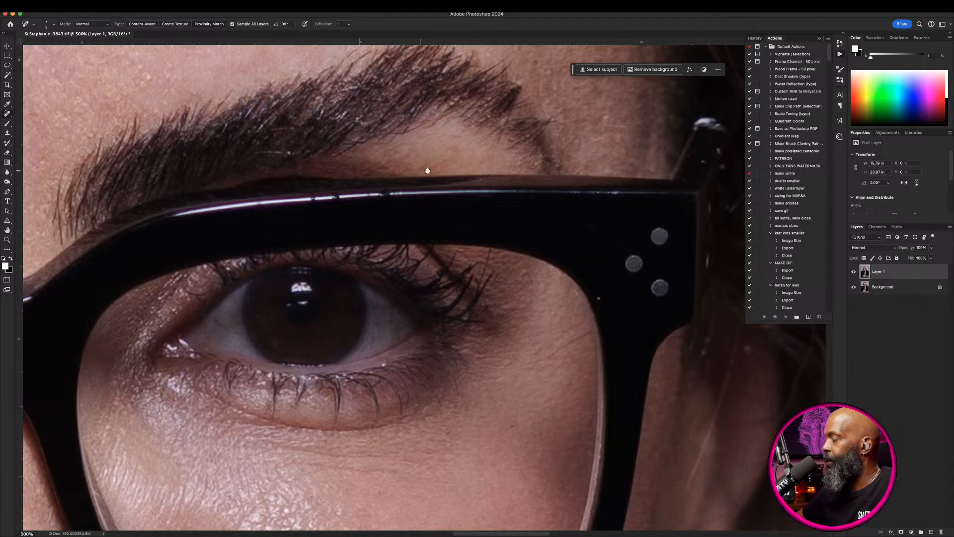
left_click_drag(427, 170, 360, 151)
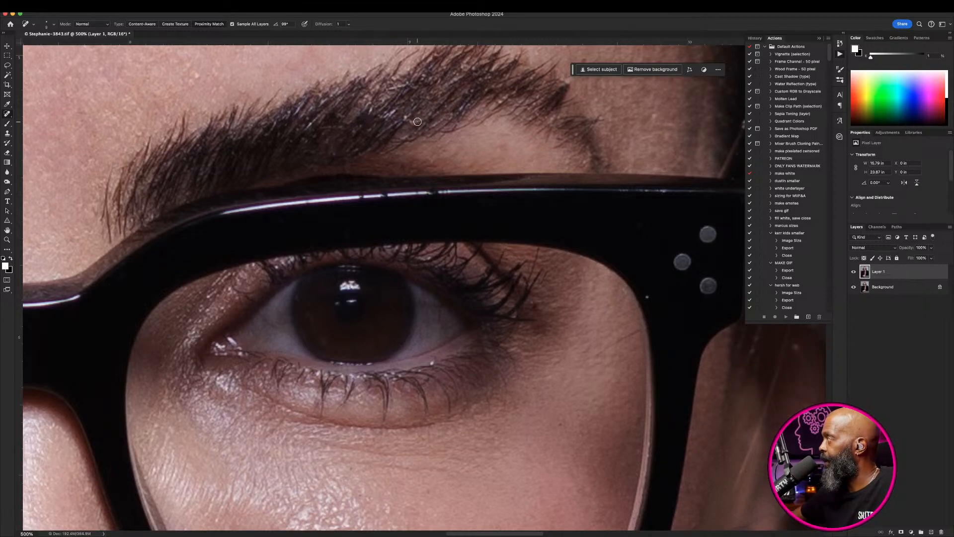
left_click_drag(422, 133, 397, 176)
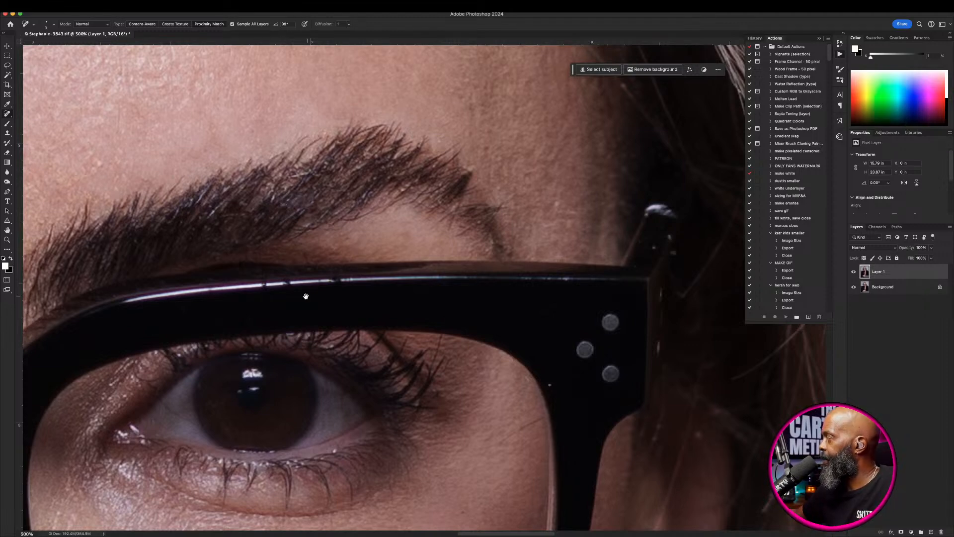
mouse_move(305, 296)
left_mouse_down()
mouse_move(425, 218)
mouse_move(397, 213)
left_mouse_up()
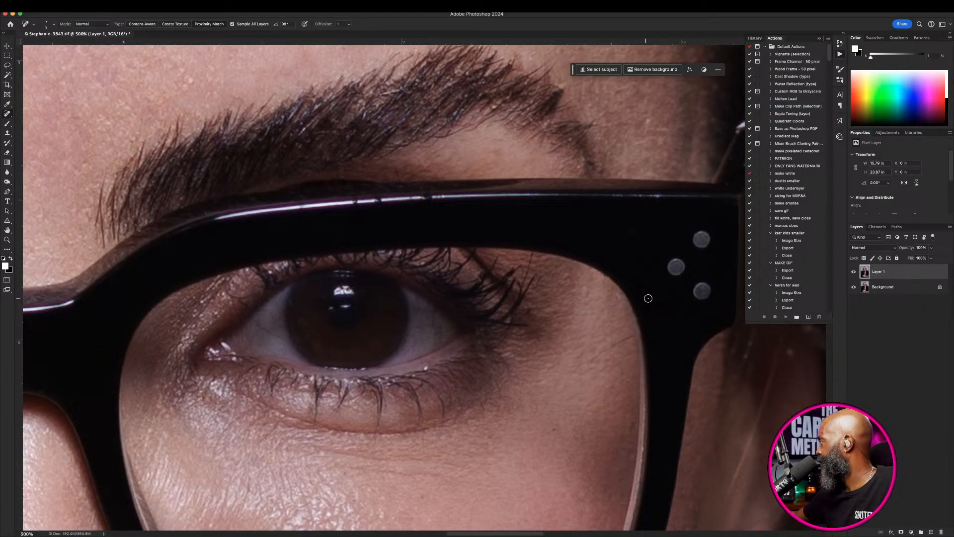
left_click_drag(648, 298, 607, 300)
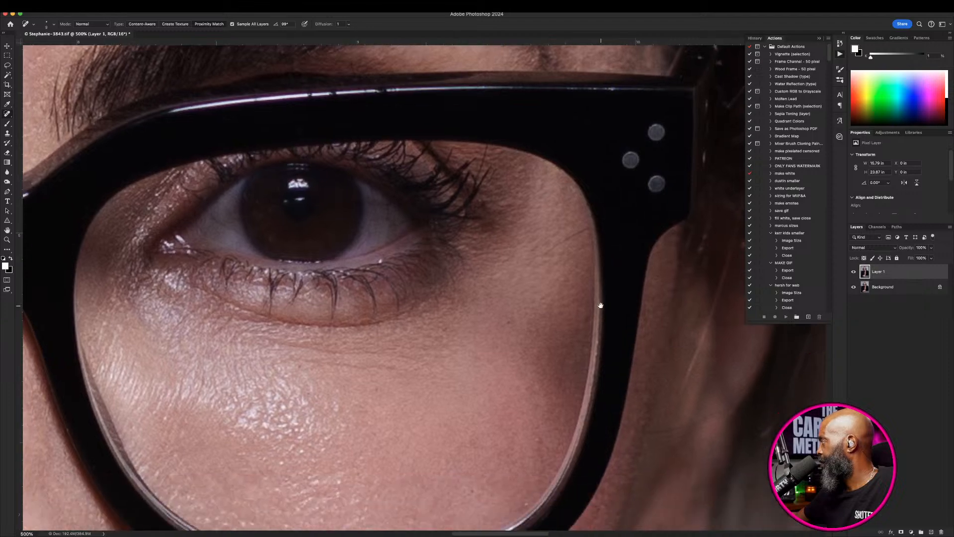
- Heal the small dark spots on the cheek seen through the right lens
scroll(585, 314, "down", 5)
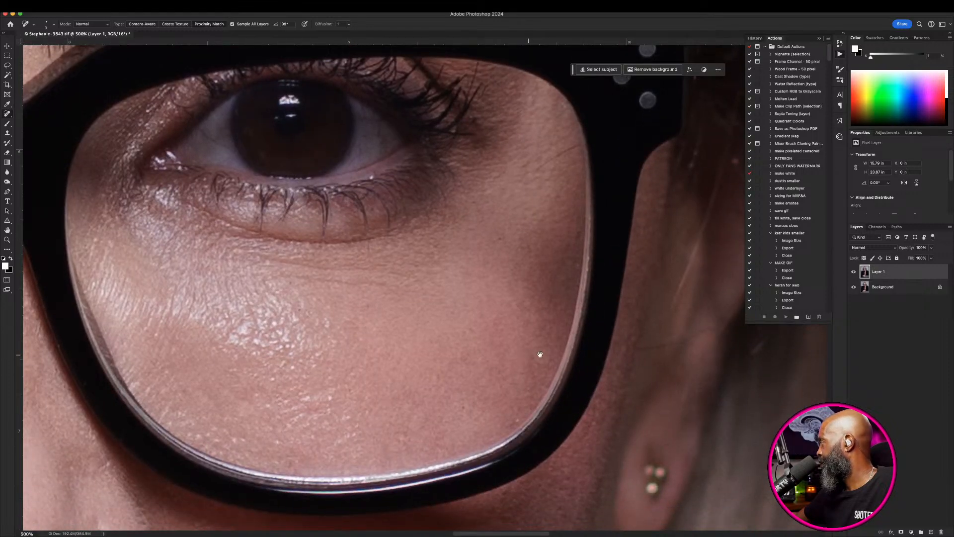
left_click(514, 420)
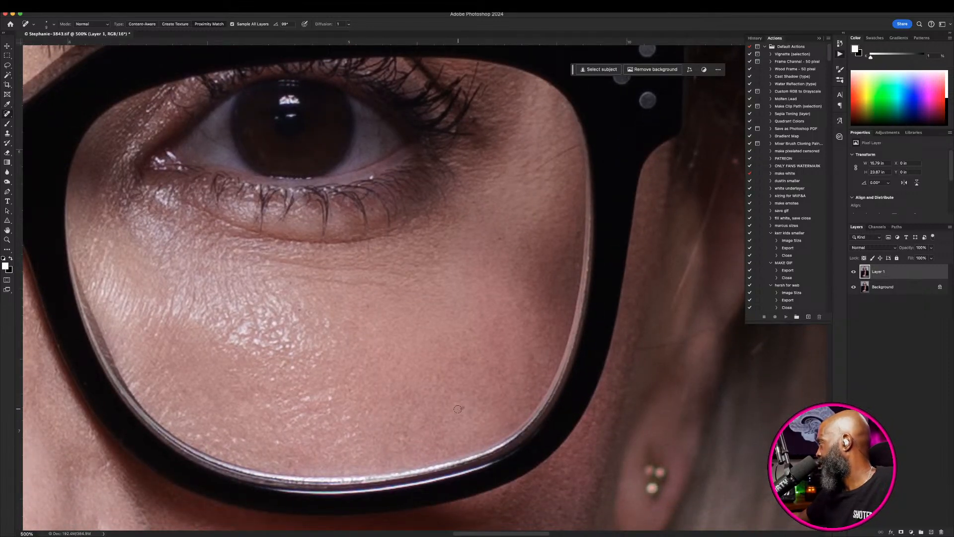
left_click_drag(346, 400, 432, 336)
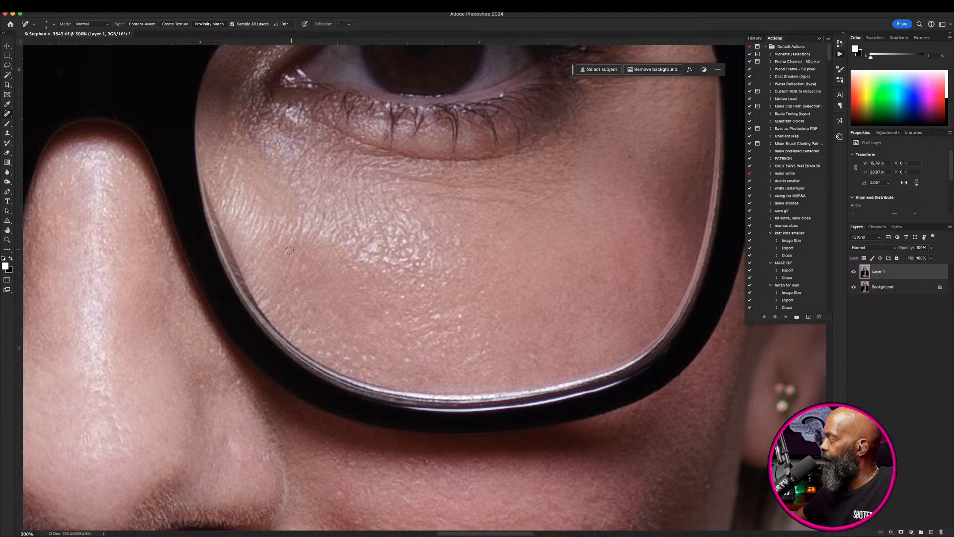
left_click_drag(273, 341, 357, 281)
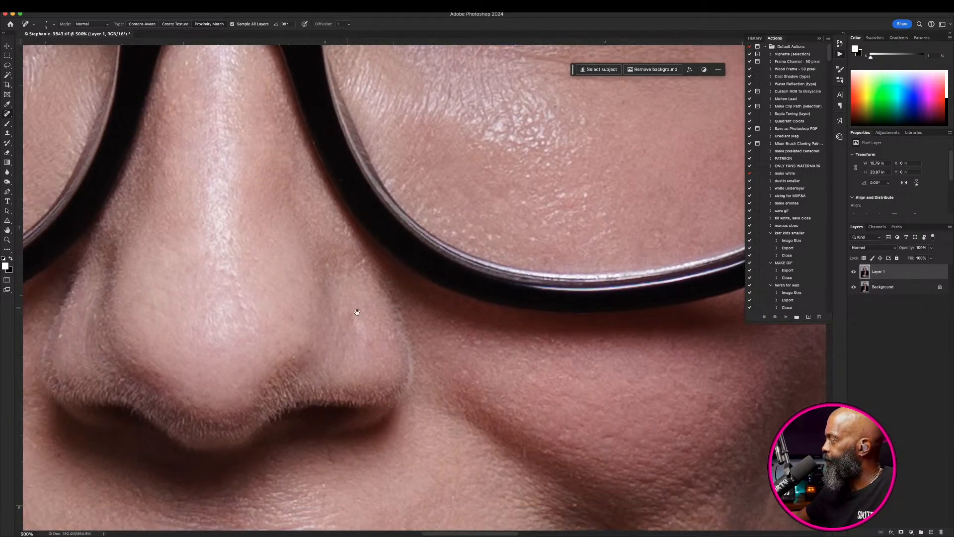
- Heal the small blemishes on the right side of the nose
left_click(294, 358)
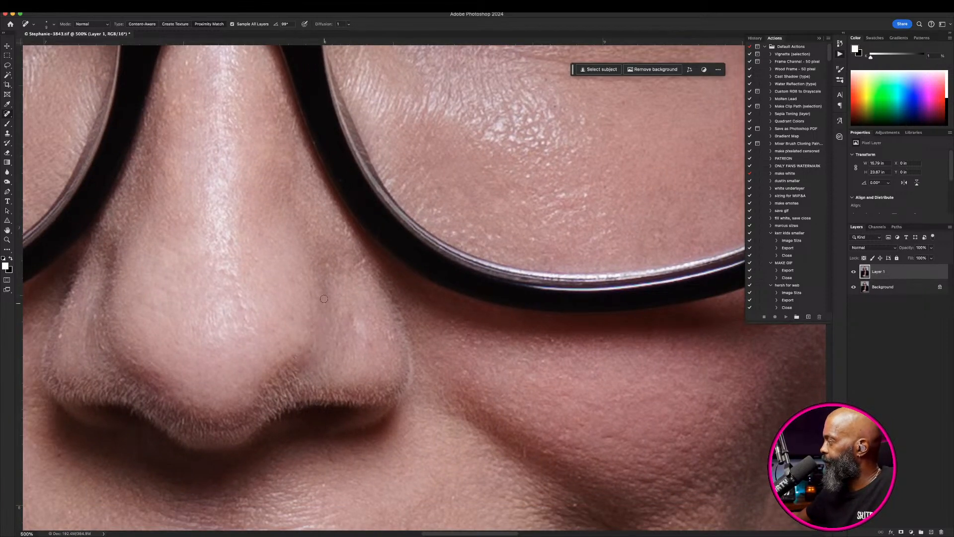
left_click(328, 266)
left_click_drag(362, 261, 357, 264)
left_click_drag(331, 328, 273, 216)
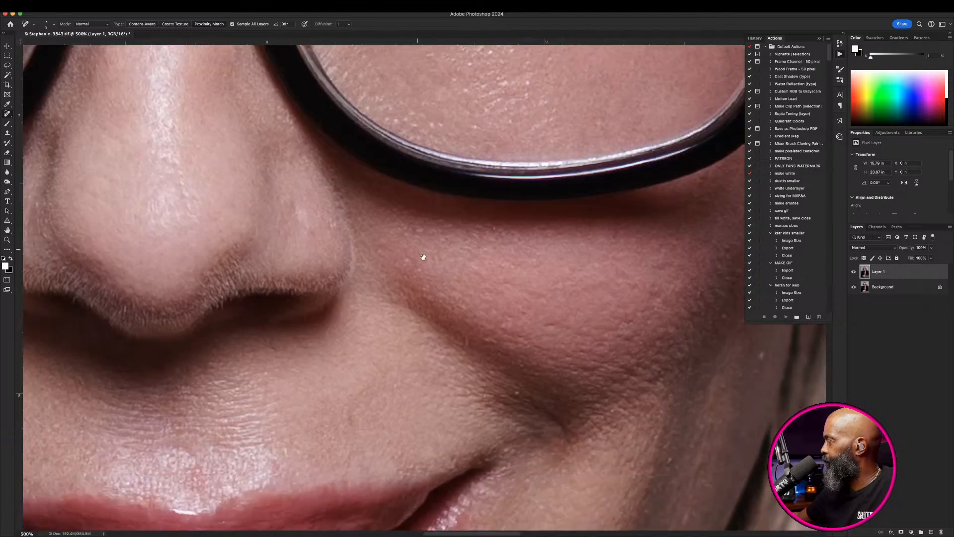
- Heal the spots on the right cheek and jaw, with the panels hidden for a larger view
left_click_drag(596, 333, 443, 300)
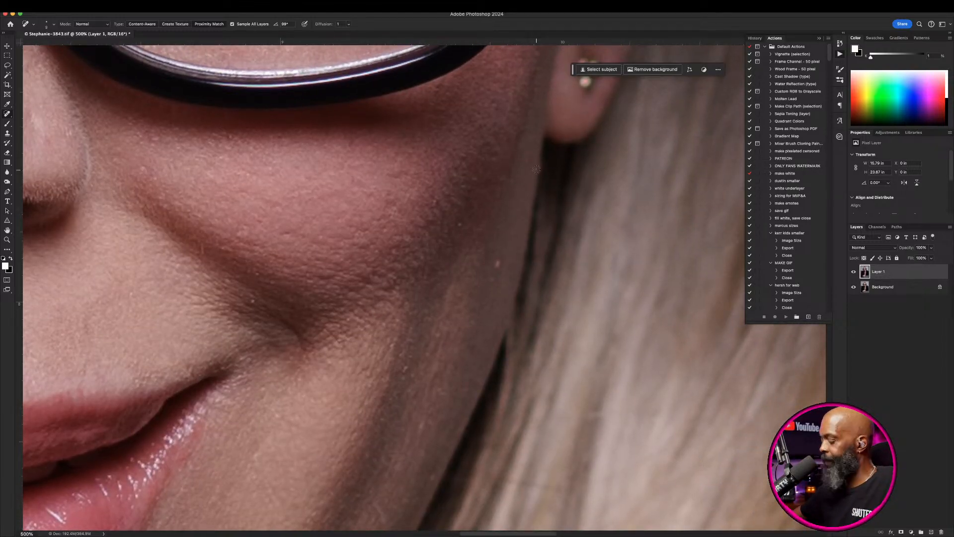
key("Tab")
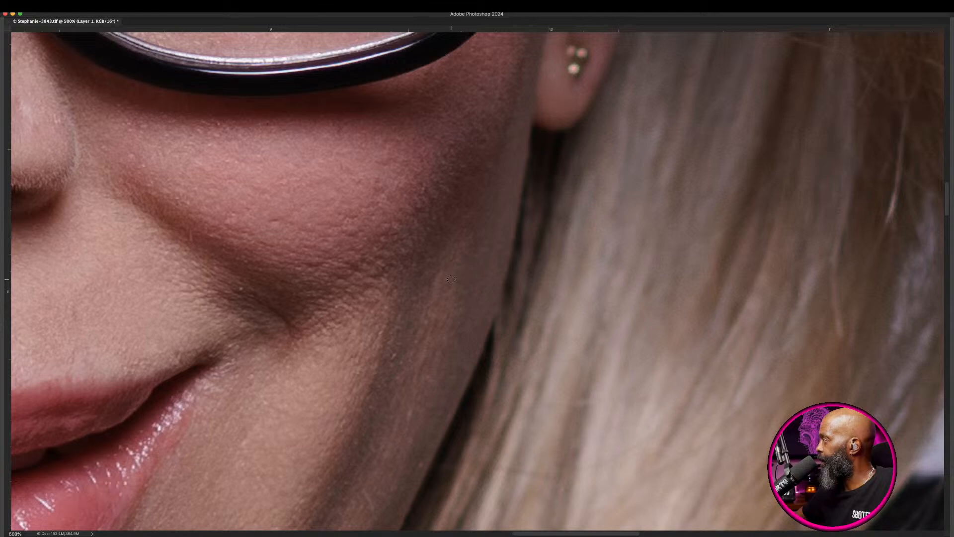
scroll(451, 279, "down", 4)
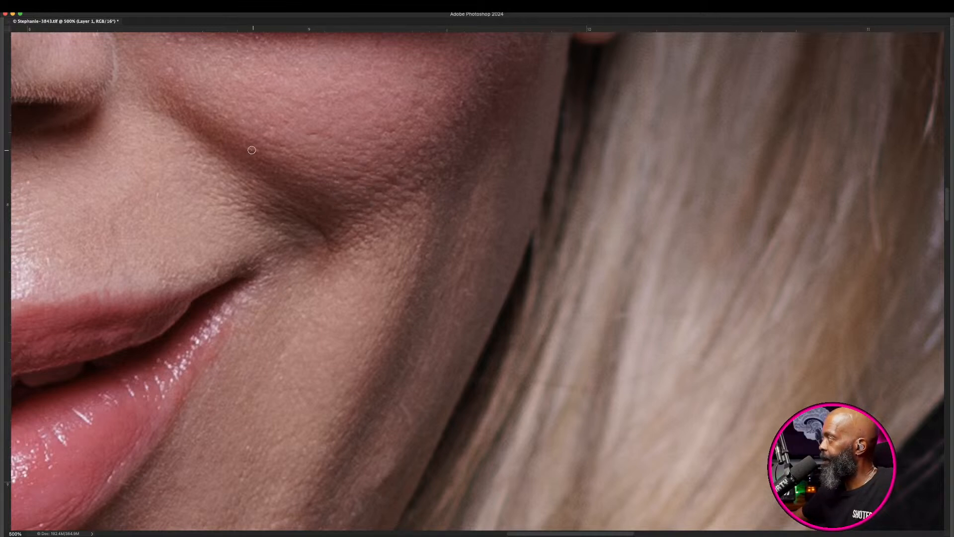
left_click_drag(121, 256, 274, 146)
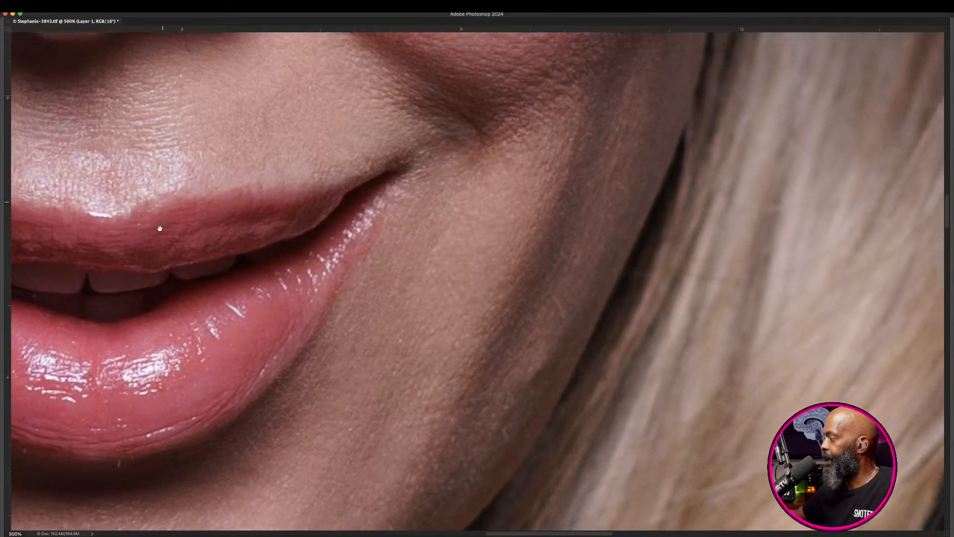
- Heal the small blemishes on the skin between the nose and the upper lip
left_click_drag(157, 306, 318, 329)
left_click_drag(241, 332, 246, 422)
left_click_drag(217, 248, 371, 350)
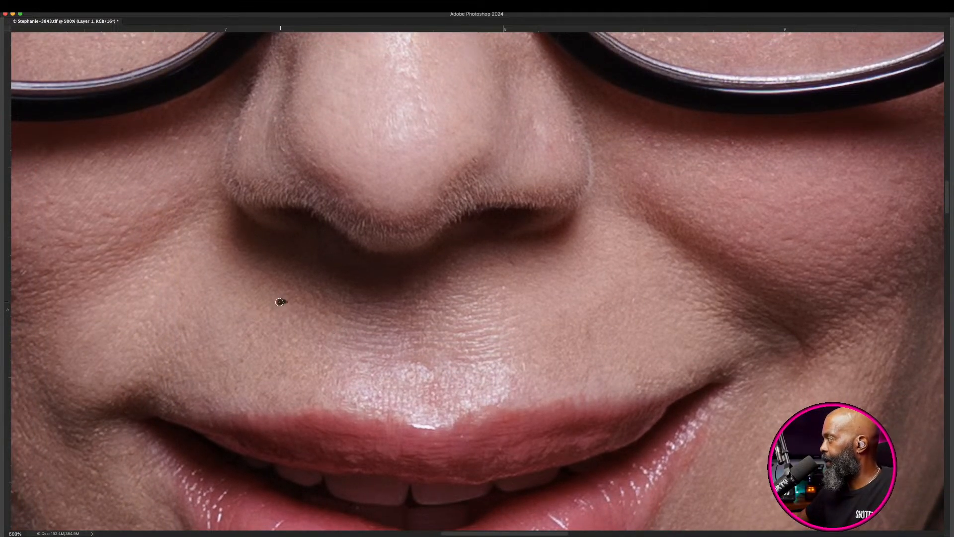
left_click_drag(252, 334, 250, 351)
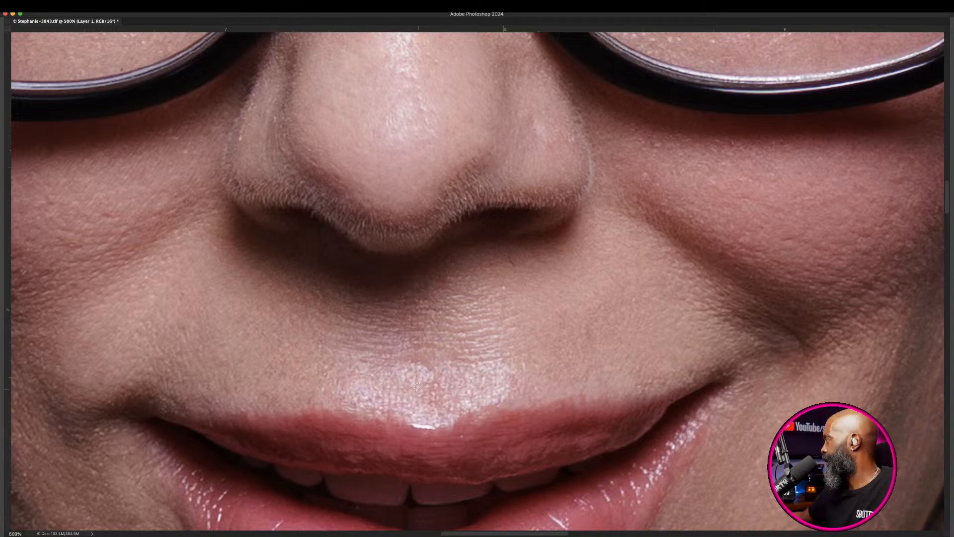
mouse_move(417, 366)
left_mouse_down()
mouse_move(432, 367)
mouse_move(414, 347)
left_mouse_up()
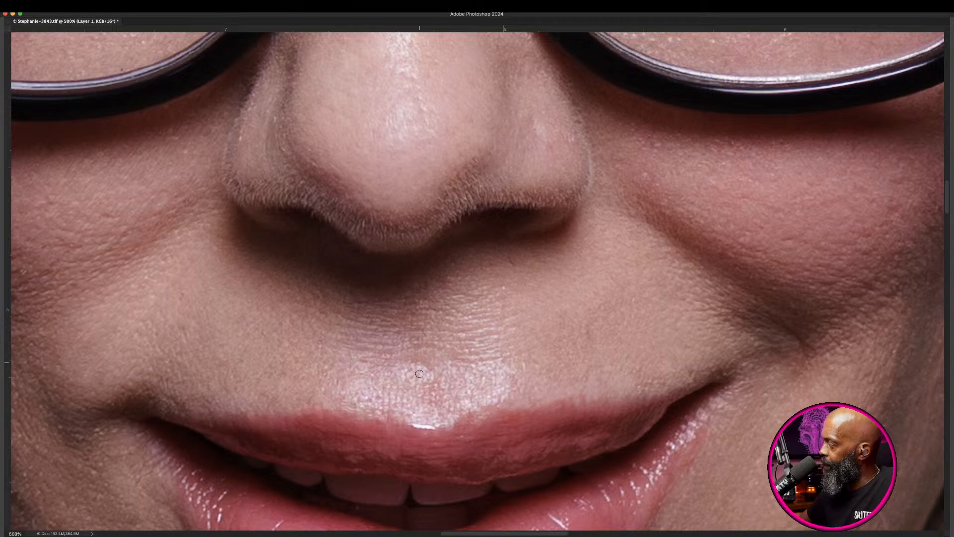
- Heal the remaining small specks around the lips, chin and lower jaw
left_click_drag(379, 406, 410, 241)
left_click_drag(406, 361, 415, 325)
left_click_drag(457, 459, 454, 399)
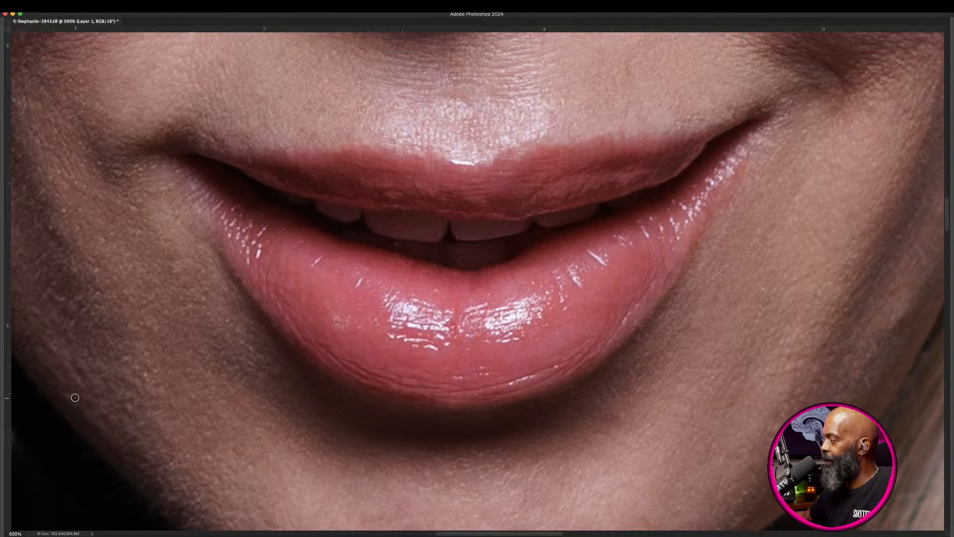
left_click_drag(346, 407, 246, 385)
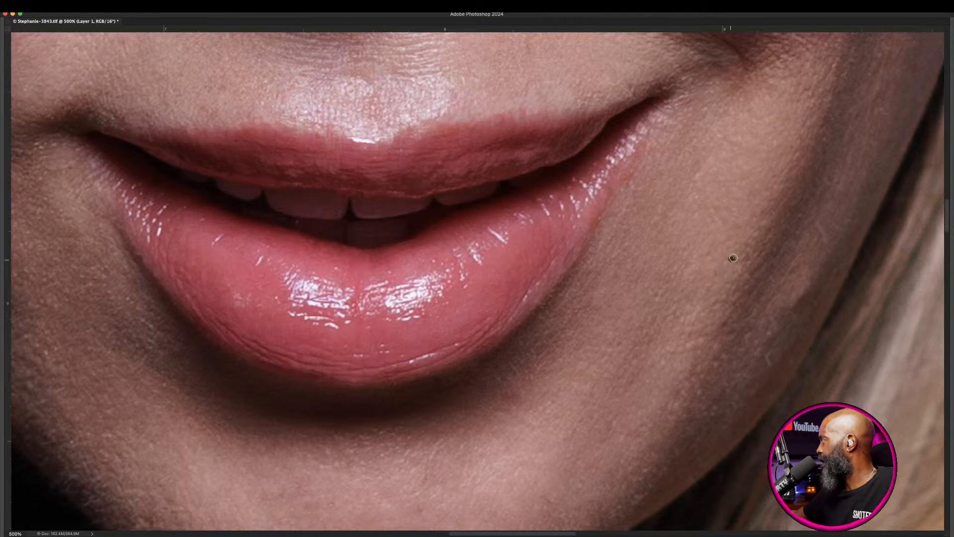
scroll(657, 354, "right", 5)
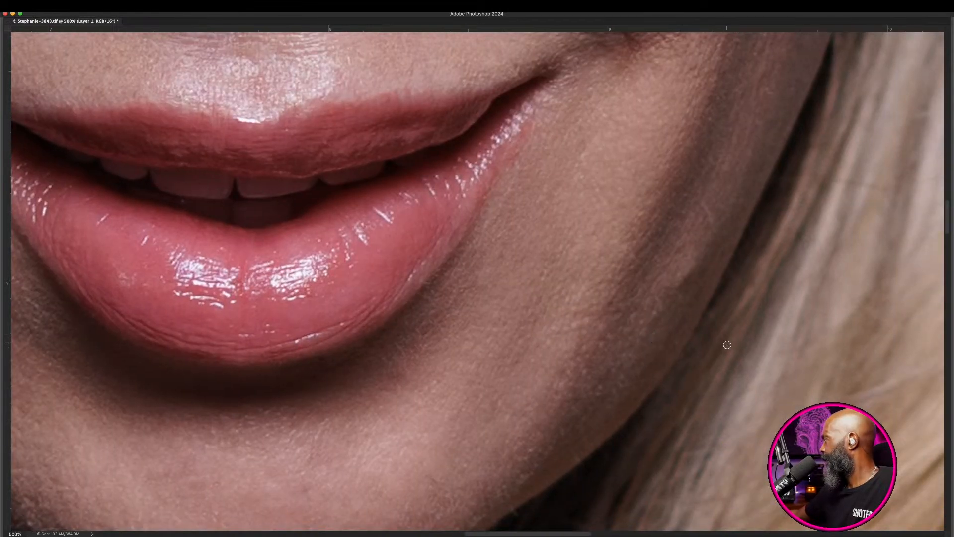
- Examine the retouched skin at 100% and close up around the nose and mouth for remaining uneven texture
key("super+1")
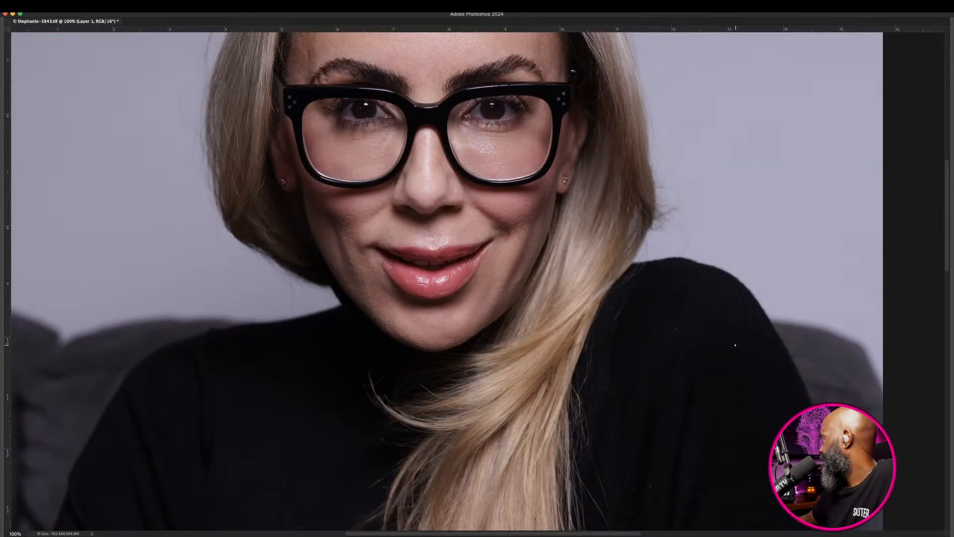
scroll(689, 387, "up", 3)
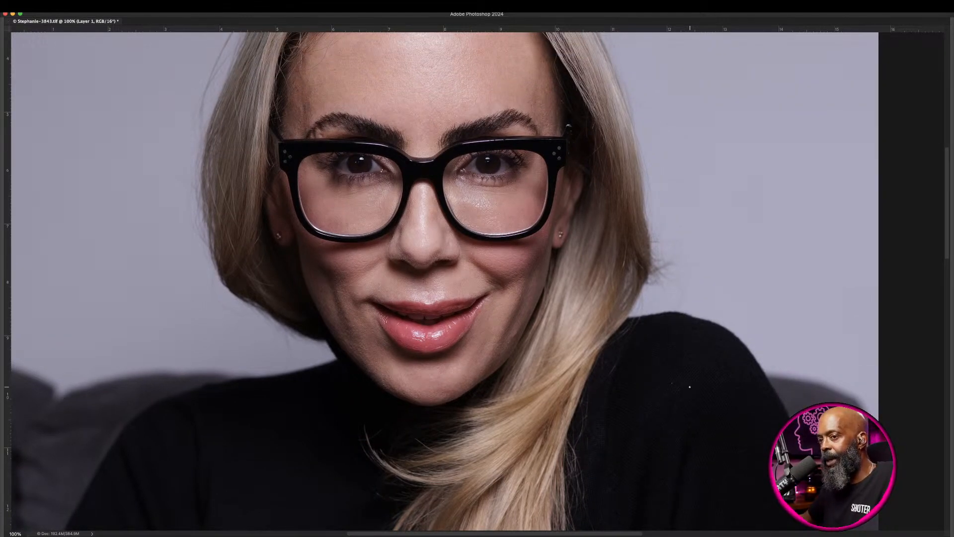
scroll(690, 386, "up", 5)
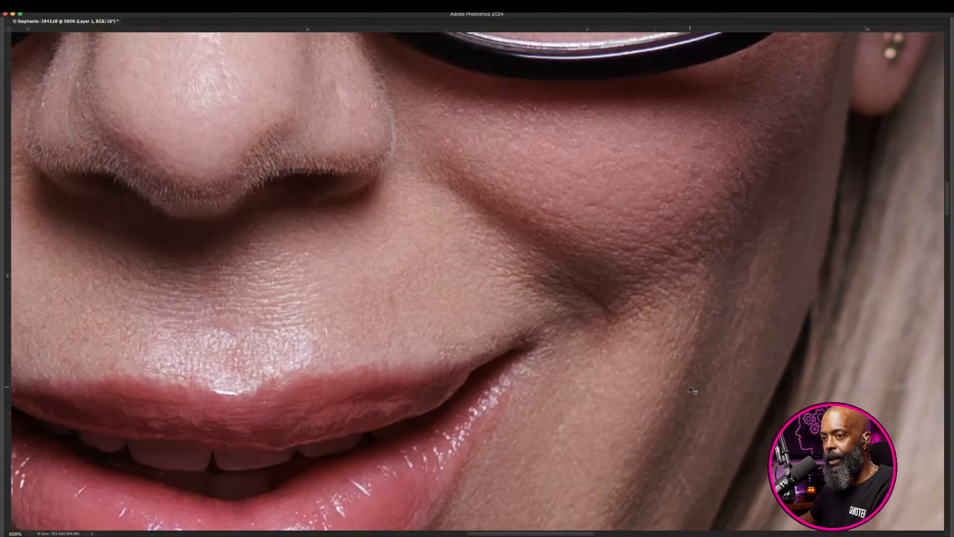
scroll(690, 387, "left", 10)
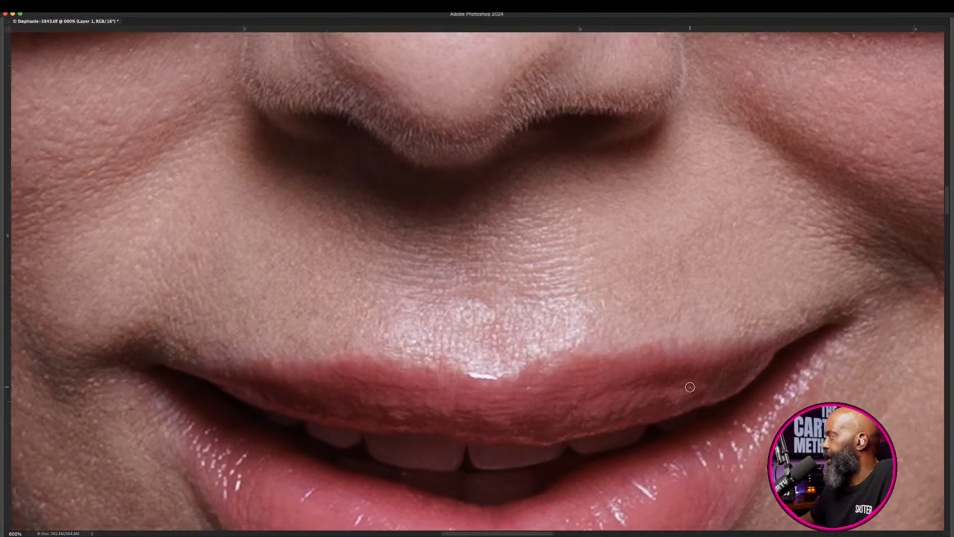
scroll(690, 386, "down", 3)
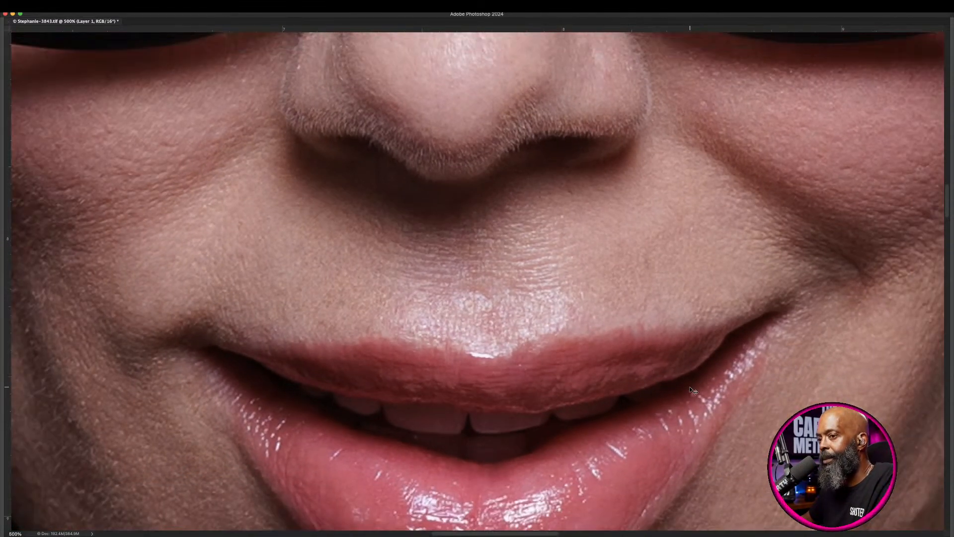
key("super+1")
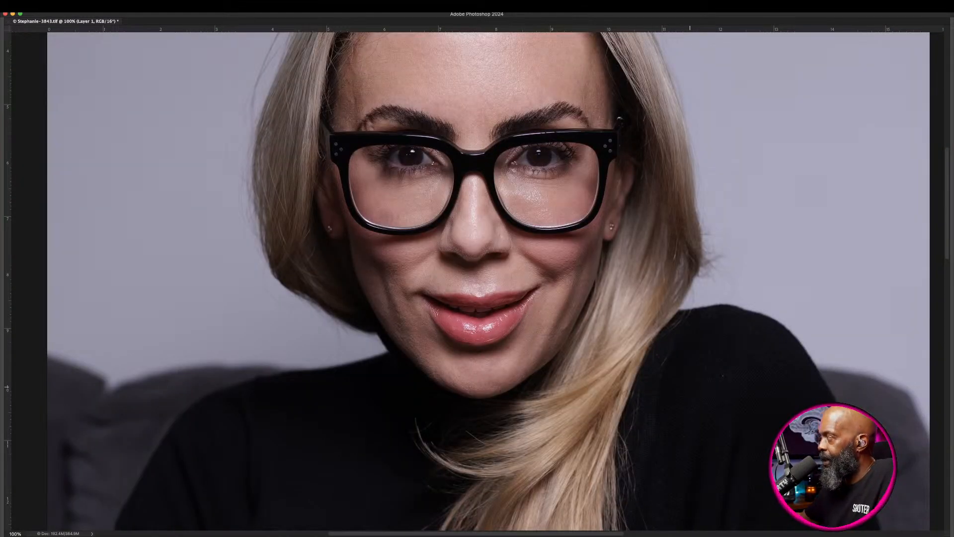
mouse_move(488, 278)
left_mouse_down()
mouse_move(465, 298)
mouse_move(502, 273)
left_mouse_up()
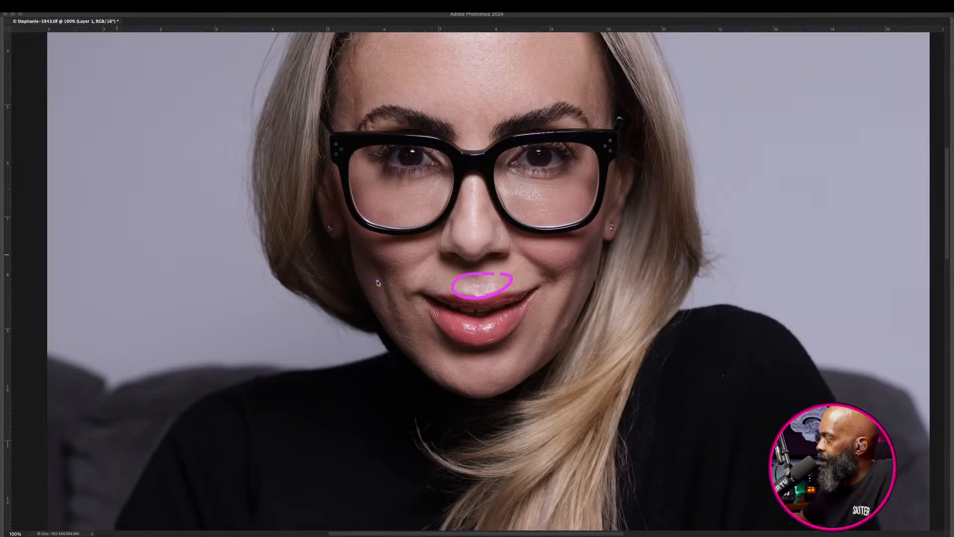
mouse_move(394, 275)
left_mouse_down()
mouse_move(388, 286)
mouse_move(405, 254)
left_mouse_up()
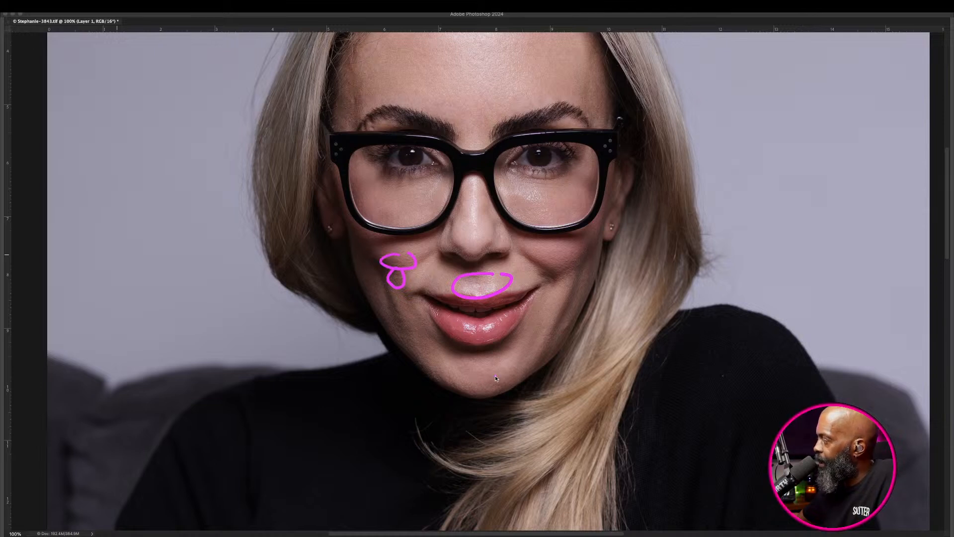
mouse_move(494, 376)
left_mouse_down()
mouse_move(514, 393)
mouse_move(498, 376)
left_mouse_up()
key("Escape")
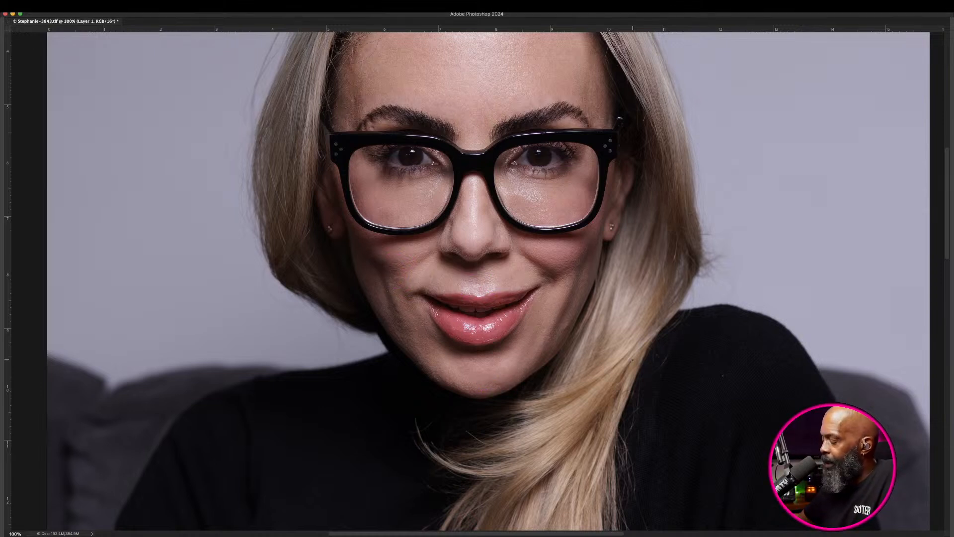
- Zoom the portrait to 200% on the lower face and bring back the hidden panels
key("super+equal")
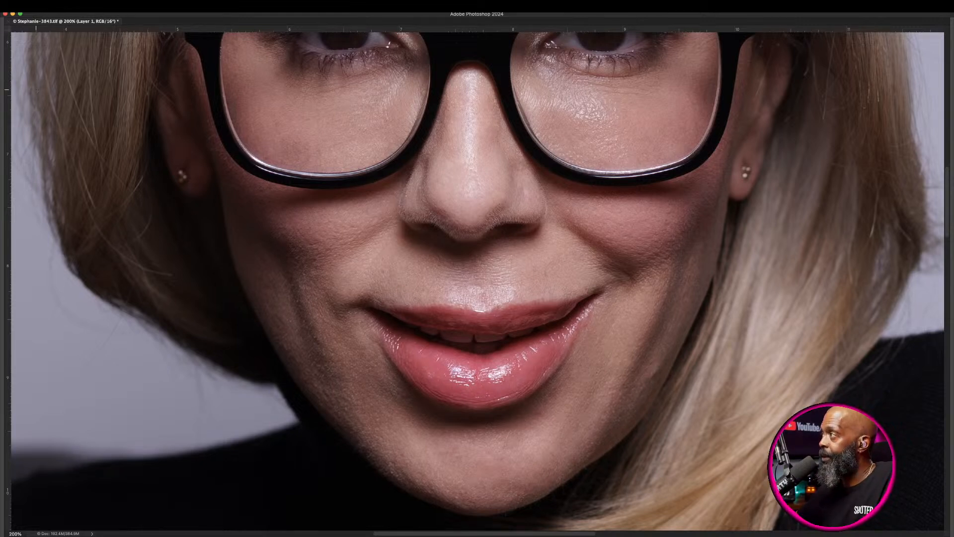
key("Tab")
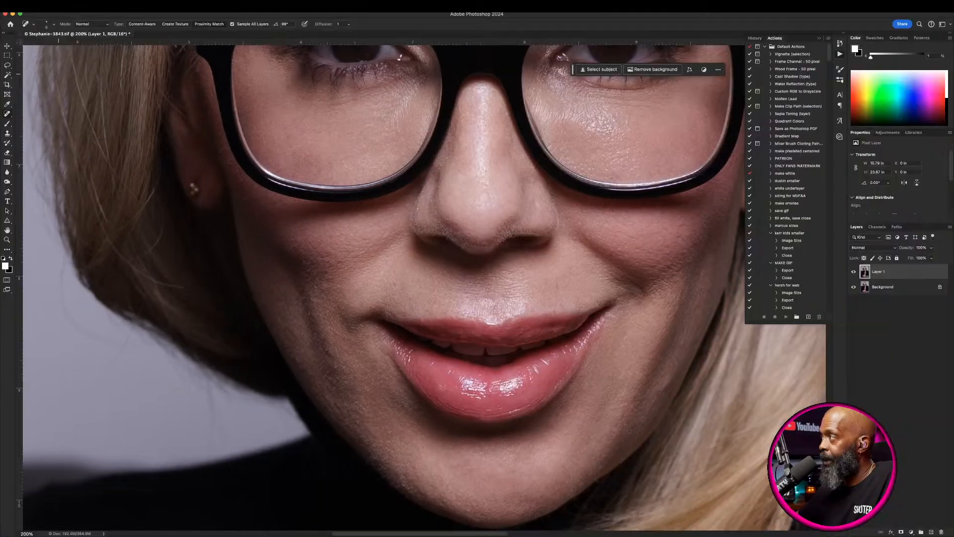
- Use the Patch tool to replace the uneven spots of skin just above the middle of the upper lip
right_click(8, 114)
left_click(39, 135)
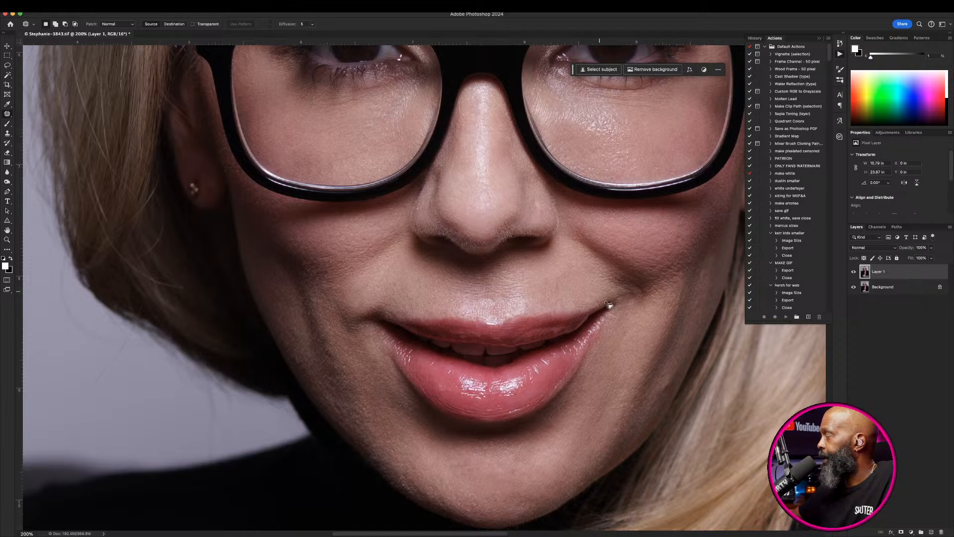
mouse_move(495, 301)
left_mouse_down()
mouse_move(480, 296)
mouse_move(484, 312)
mouse_move(504, 303)
mouse_move(485, 288)
left_mouse_up()
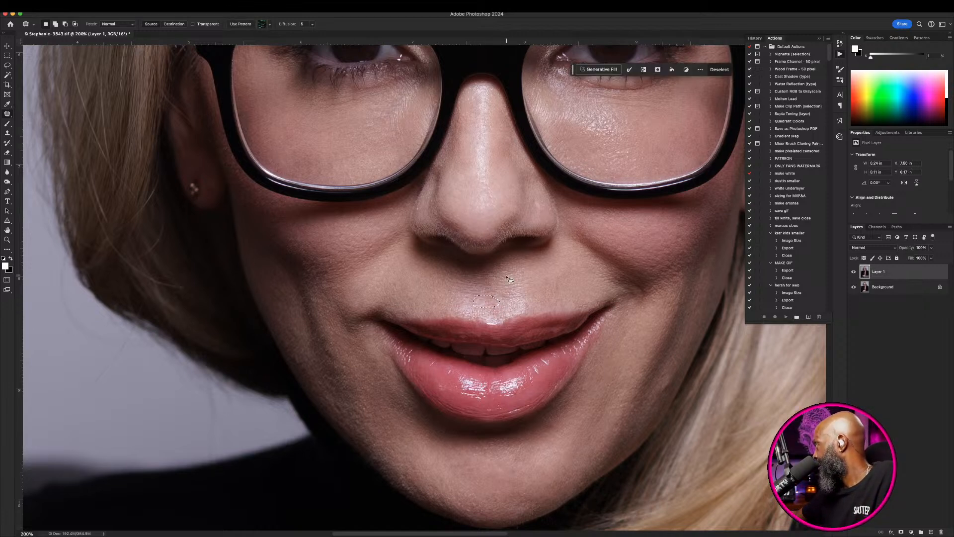
left_click(510, 302)
mouse_move(495, 301)
left_mouse_down()
mouse_move(512, 304)
mouse_move(492, 284)
mouse_move(514, 298)
mouse_move(513, 288)
left_mouse_up()
key("super+d")
left_click_drag(514, 288, 521, 293)
key("super+d")
left_click_drag(516, 296, 516, 284)
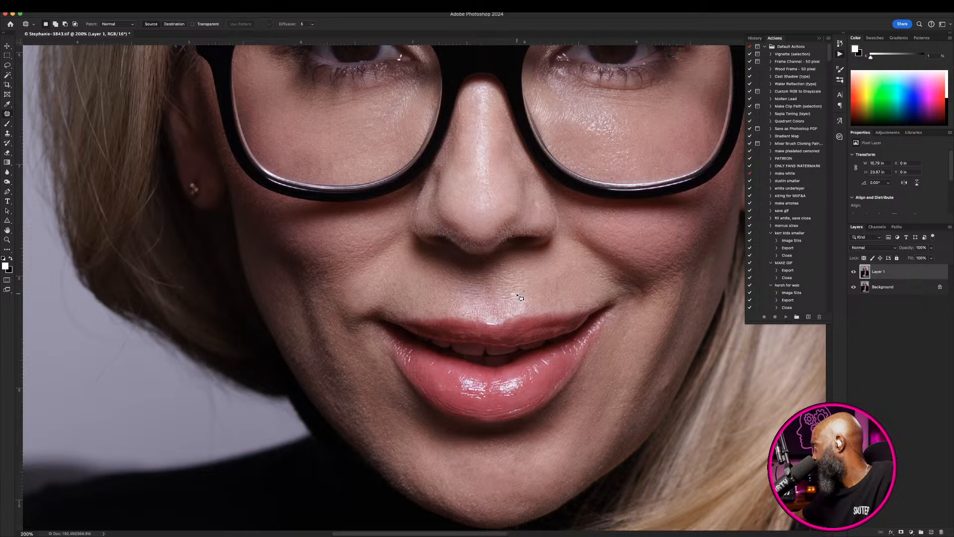
key("super+d")
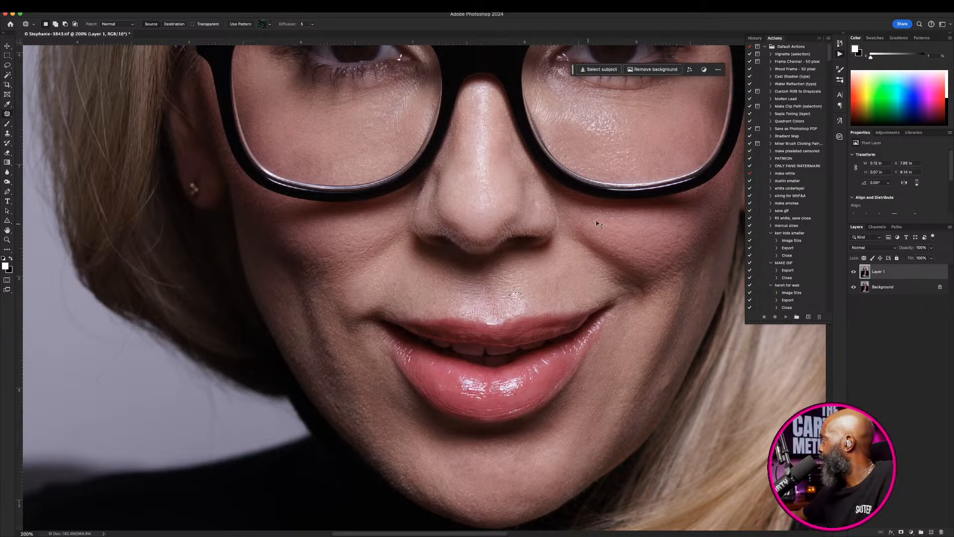
- Try to patch further small uneven spots on the skin between the nose and the upper lip
mouse_move(521, 299)
left_mouse_down()
mouse_move(504, 306)
mouse_move(530, 304)
mouse_move(519, 290)
mouse_move(527, 293)
mouse_move(520, 312)
mouse_move(529, 302)
mouse_move(505, 292)
mouse_move(521, 281)
mouse_move(510, 301)
mouse_move(520, 295)
mouse_move(522, 278)
left_mouse_up()
key("super+d")
key("super+d")
key("super+d")
key("super+d")
key("super+d")
key("super+d")
key("super+d")
key("super+d")
key("super+d")
left_click_drag(523, 283, 528, 274)
key("super+d")
mouse_move(527, 277)
left_mouse_down()
mouse_move(517, 297)
mouse_move(507, 291)
left_mouse_up()
key("super+d")
mouse_move(507, 287)
left_mouse_down()
mouse_move(531, 274)
mouse_move(506, 276)
mouse_move(515, 274)
left_mouse_up()
key("super+d")
left_click_drag(513, 278, 526, 273)
key("super+d")
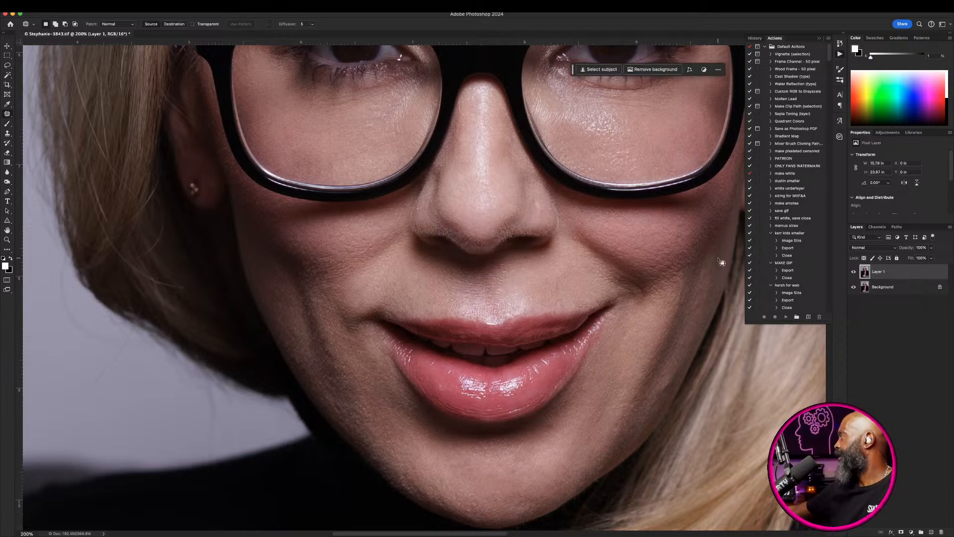
- Undo the latest series of patches above the upper lip by reverting to an earlier Deselect history state
key("super+z")
key("super+z")
key("super+z")
key("super+z")
key("super+z")
key("super+z")
key("super+z")
key("super+z")
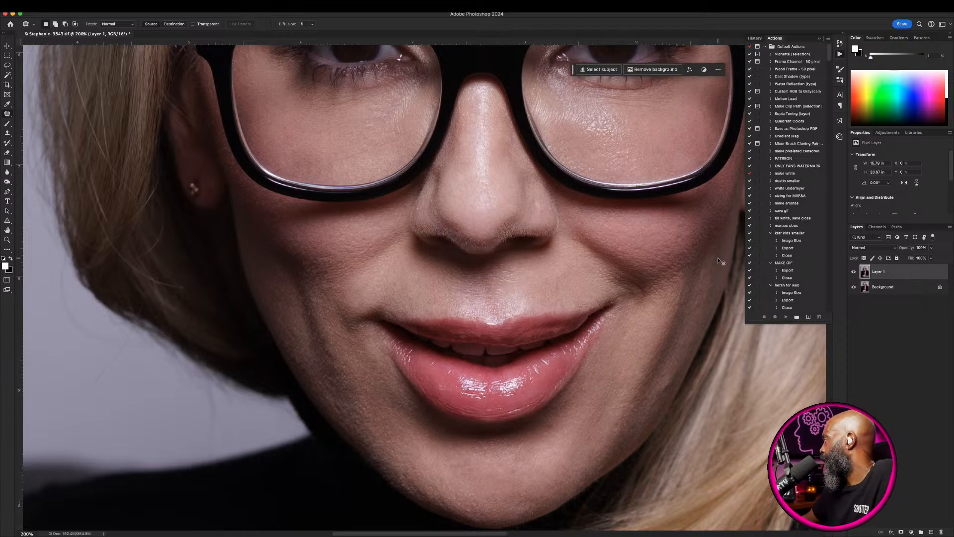
key("super+z")
key("super+z")
key("super+z")
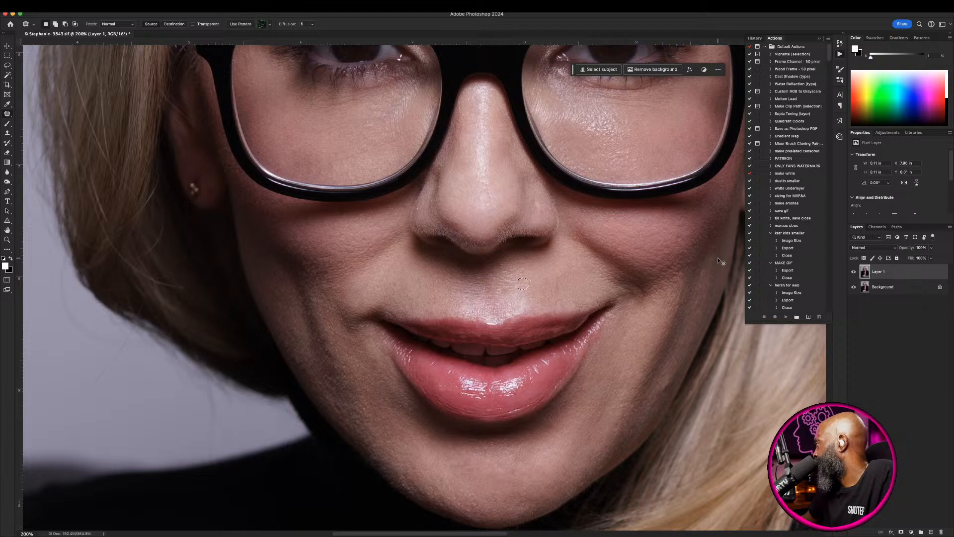
key("super+z")
key("super+z")
key("super+z")
key("super+z")
key("super+z")
key("super+z")
key("super+z")
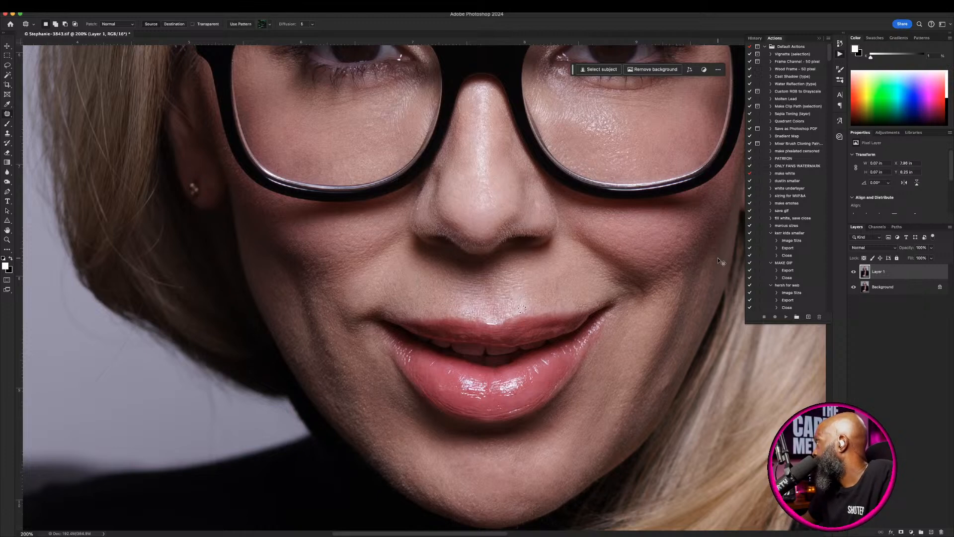
key("super+z")
key("super+z")
key("super+z")
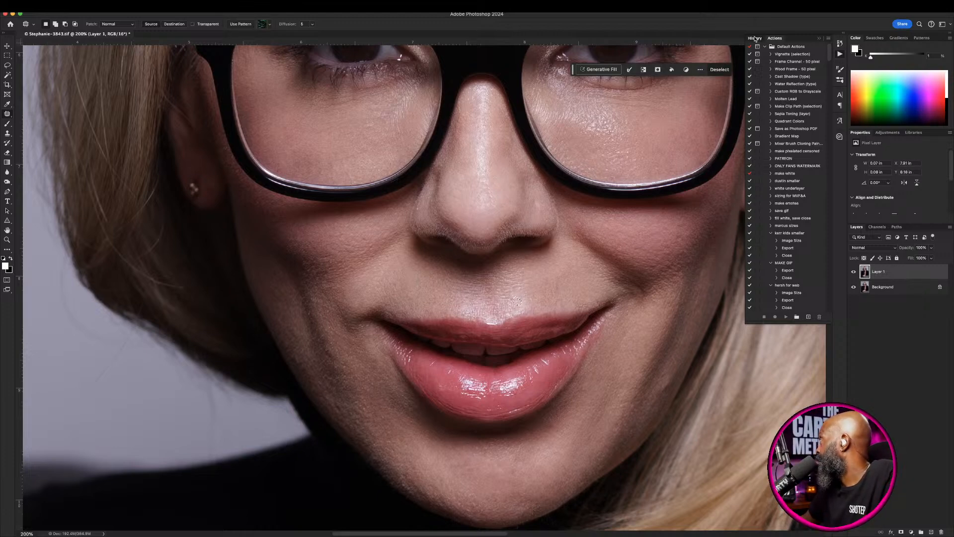
left_click(754, 39)
scroll(760, 174, "down", 5)
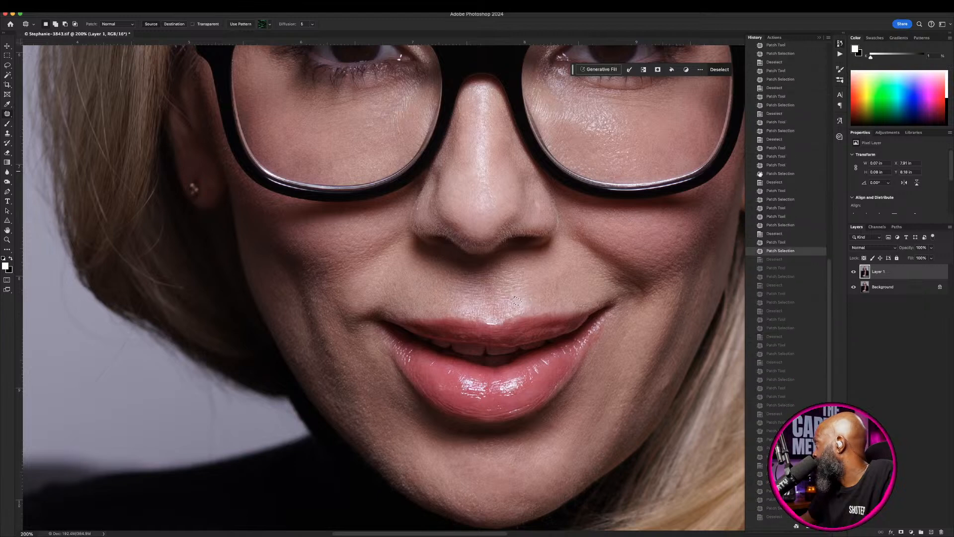
left_click(782, 234)
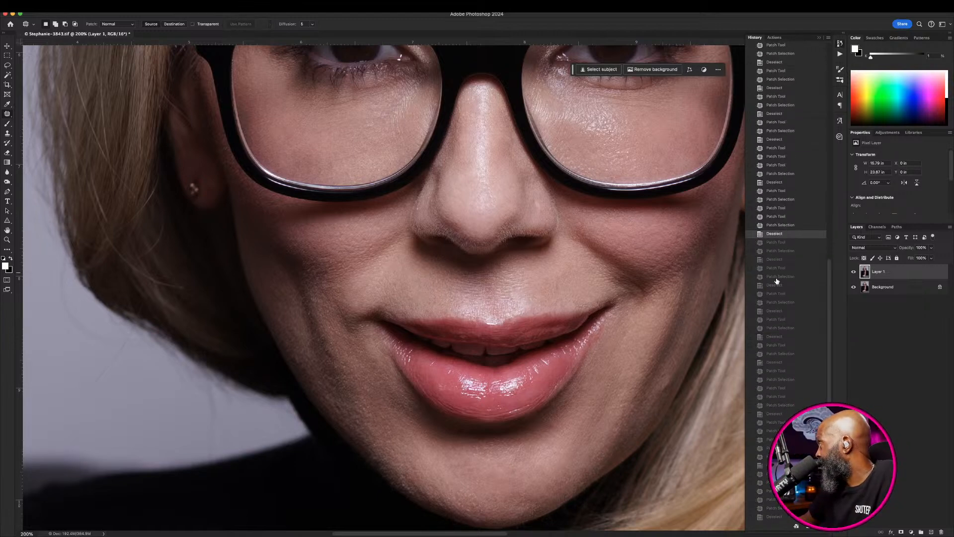
scroll(779, 293, "up", 15)
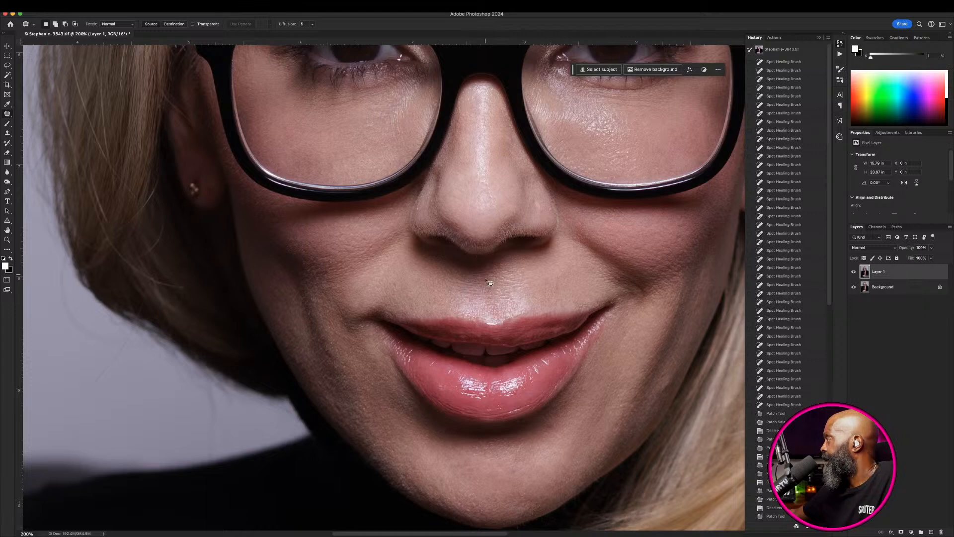
- Patch the small uneven spots on the chin below the lower lip
left_click_drag(434, 302, 432, 258)
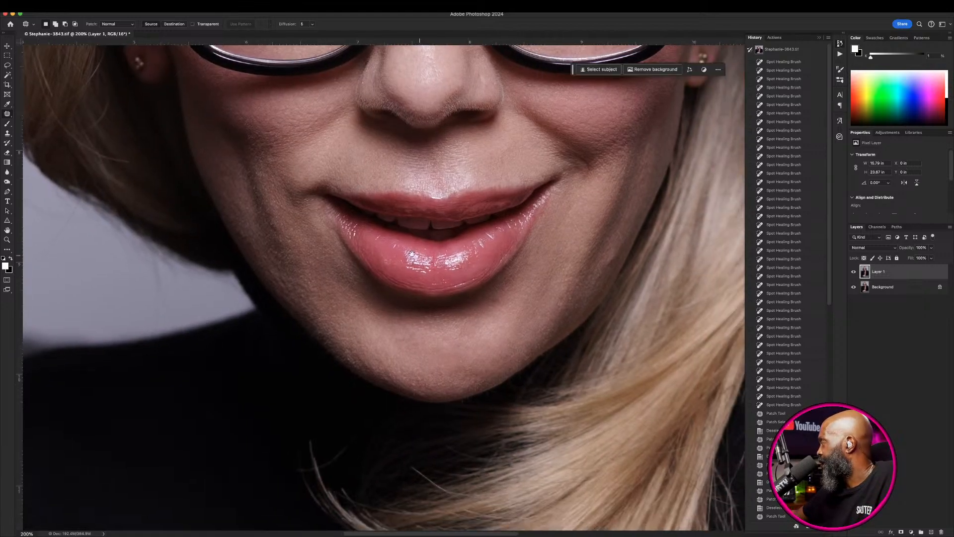
mouse_move(531, 281)
left_mouse_down()
mouse_move(434, 260)
mouse_move(384, 285)
mouse_move(405, 268)
left_mouse_up()
key("super+d")
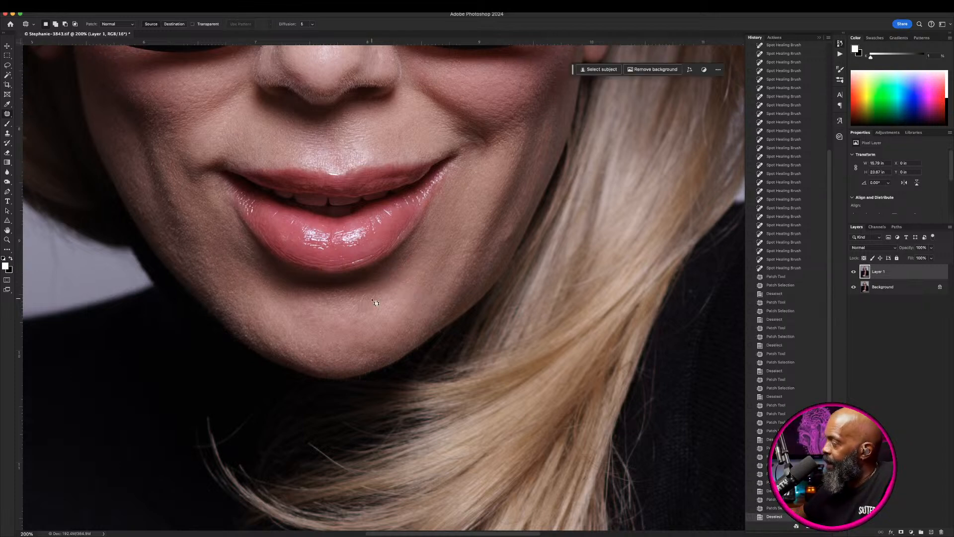
left_click_drag(359, 308, 353, 312)
key("super+d")
left_click_drag(355, 314, 357, 317)
key("super+d")
left_click_drag(358, 320, 370, 316)
left_click(358, 316)
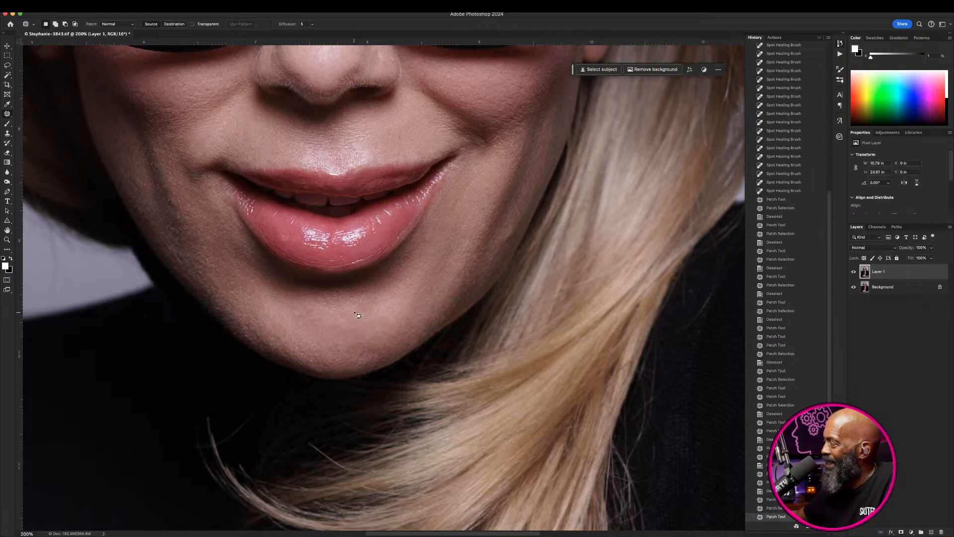
- Patch the small spots on the side of the nose beside the nostril and clear the selection
scroll(393, 321, "up", 10)
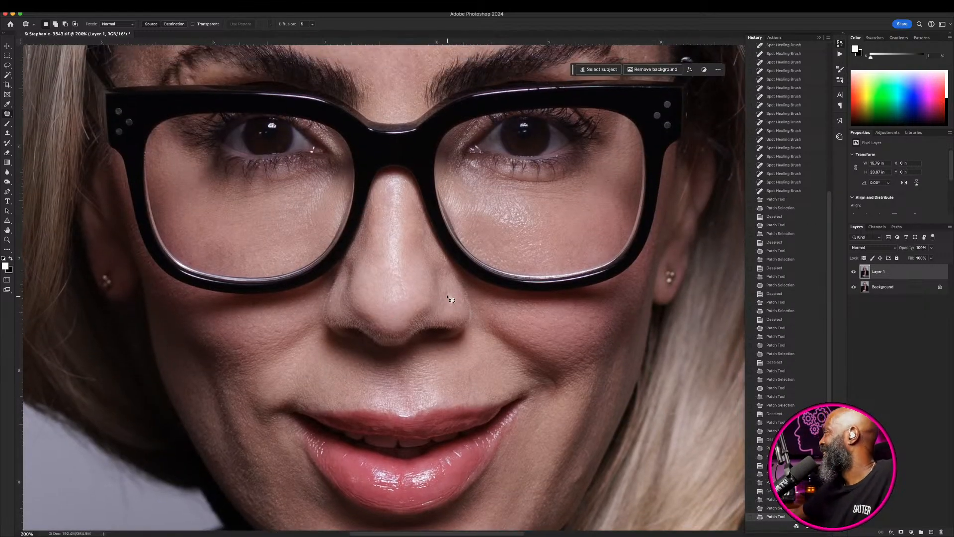
left_click_drag(449, 293, 450, 294)
left_click_drag(450, 297, 449, 293)
key("super+d")
left_click_drag(450, 296, 443, 281)
key("super+d")
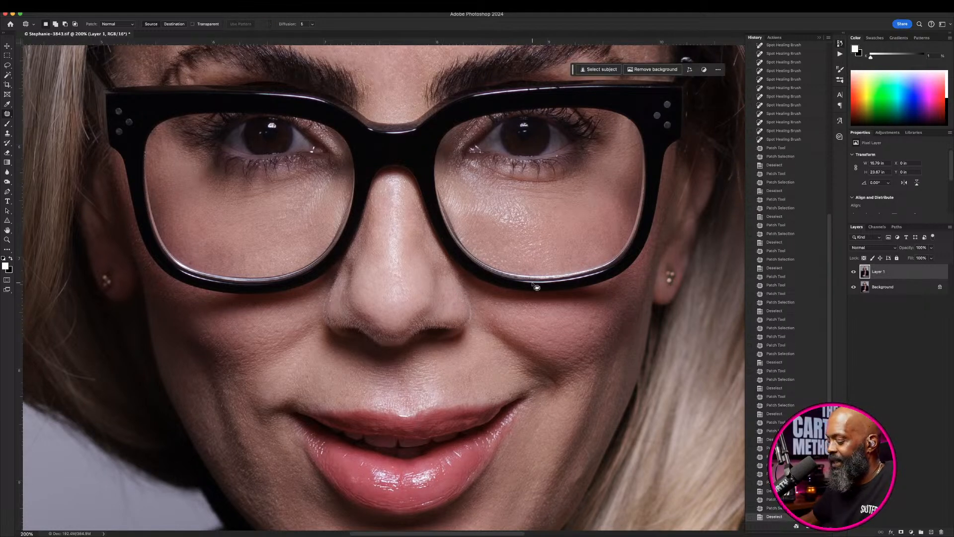
- Compare the lower face at 100% with the retouched layer hidden and shown
key("super+minus")
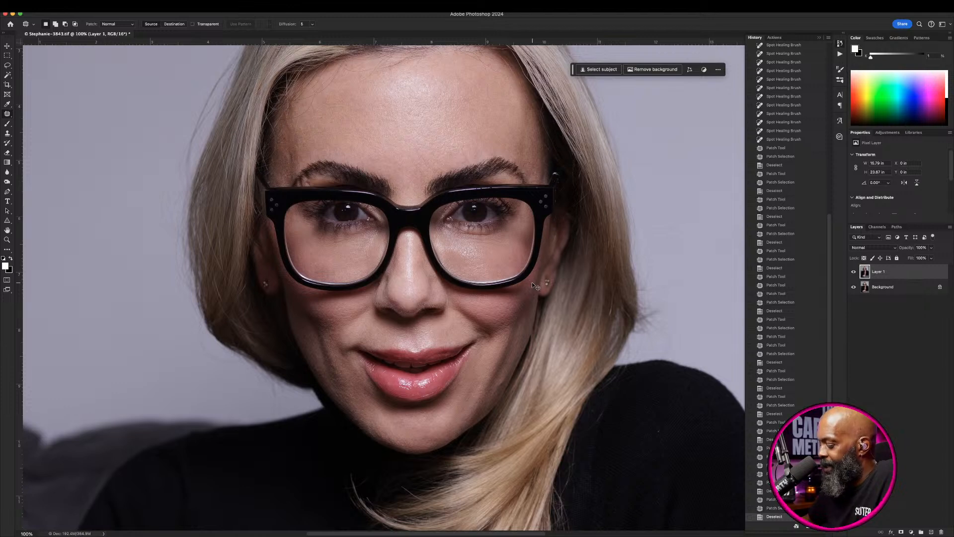
scroll(531, 285, "down", 5)
scroll(532, 286, "right", 2)
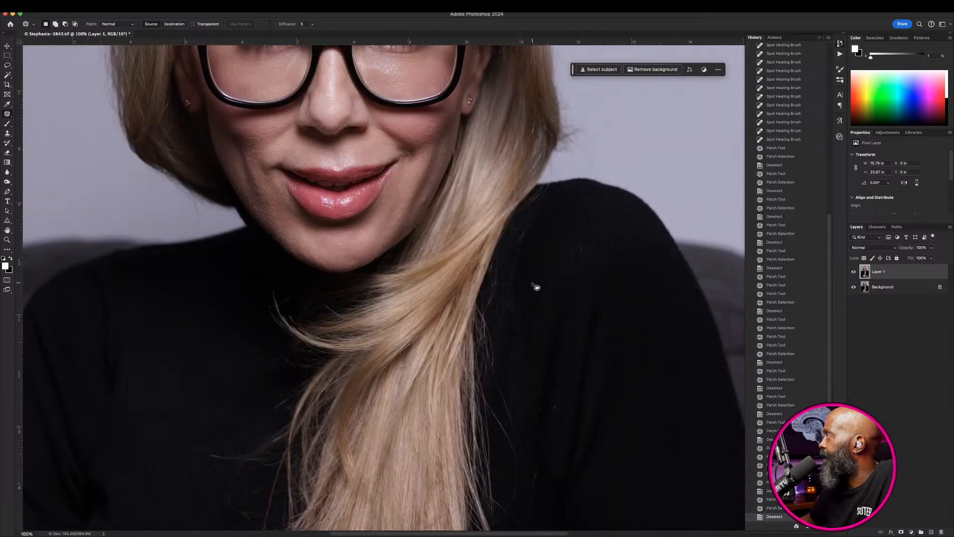
left_click(854, 272)
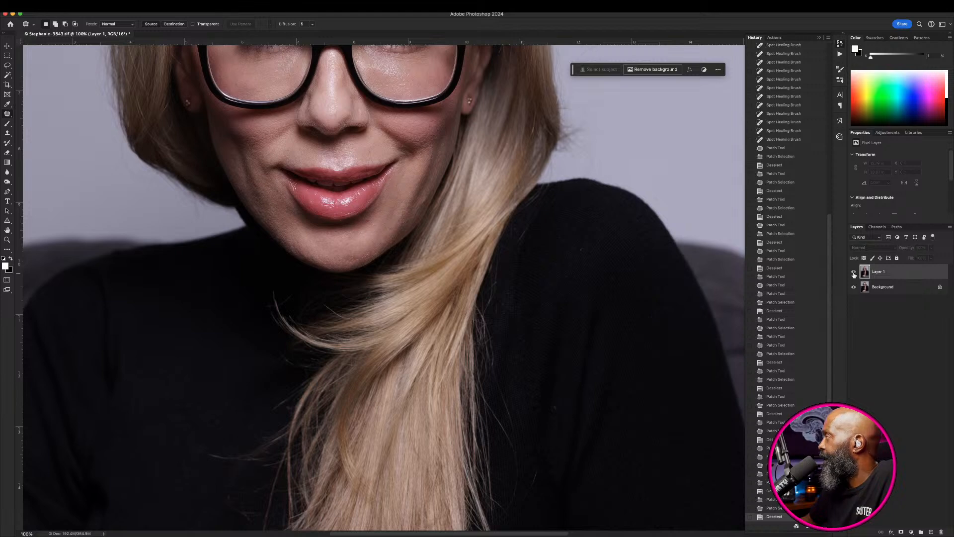
left_click(854, 273)
left_click(854, 273)
left_click(854, 273)
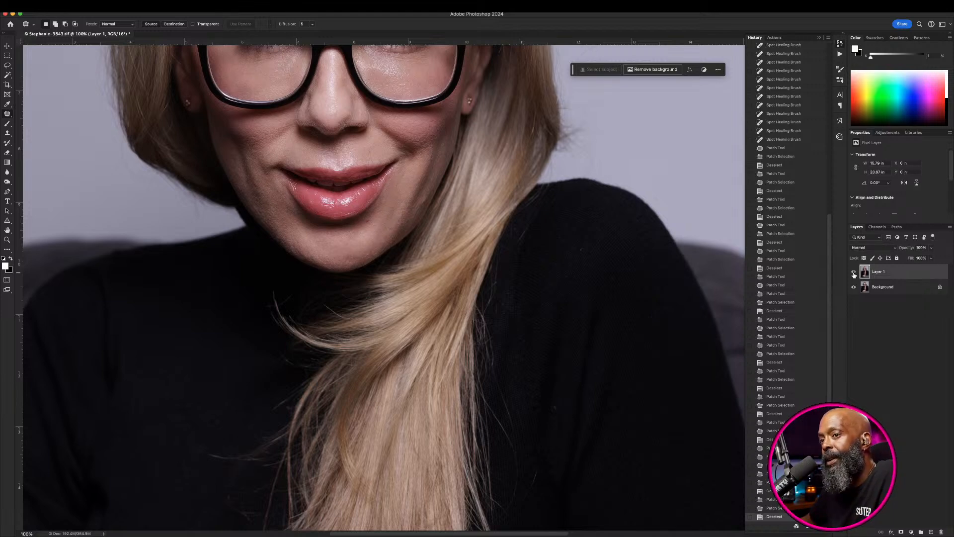
- Compare the nose and mouth area before and after retouching at 300% by toggling Layer 1's visibility
key("super+plus")
key("super+plus")
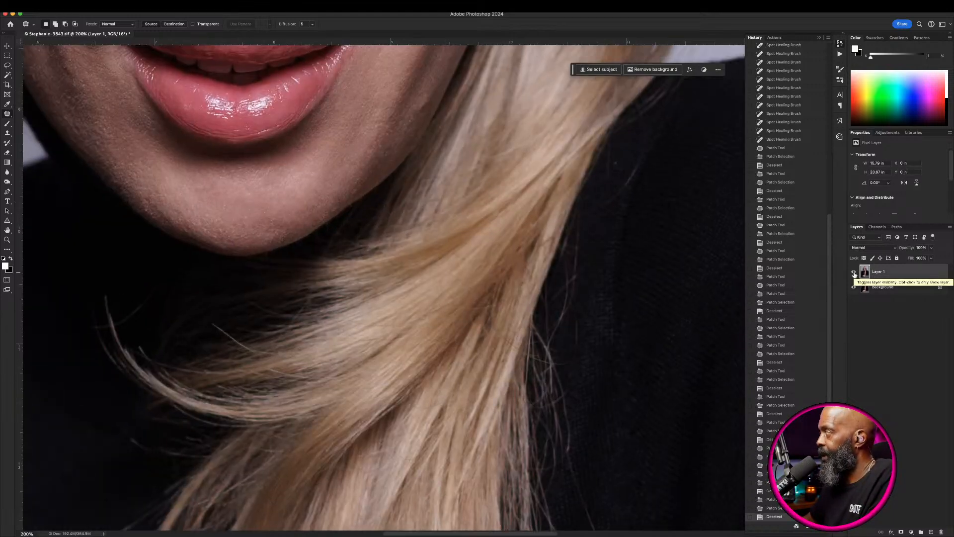
scroll(470, 276, "up", 10)
scroll(470, 276, "left", 3)
scroll(470, 276, "down", 2)
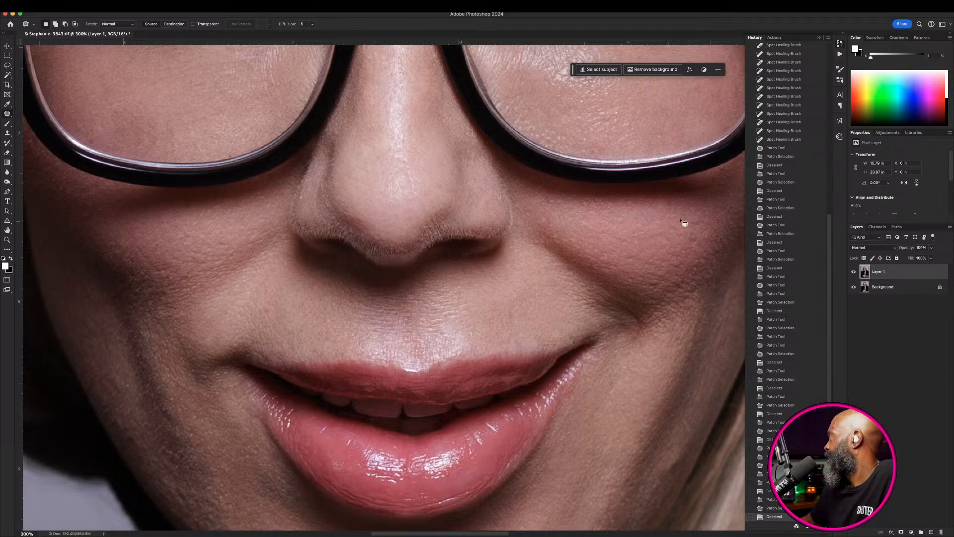
left_click(854, 273)
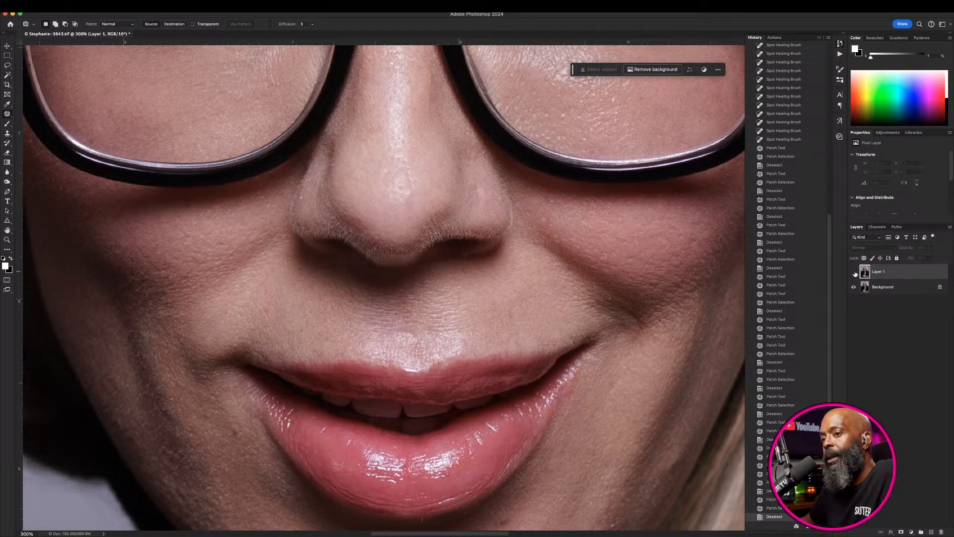
left_click(854, 272)
left_click(854, 273)
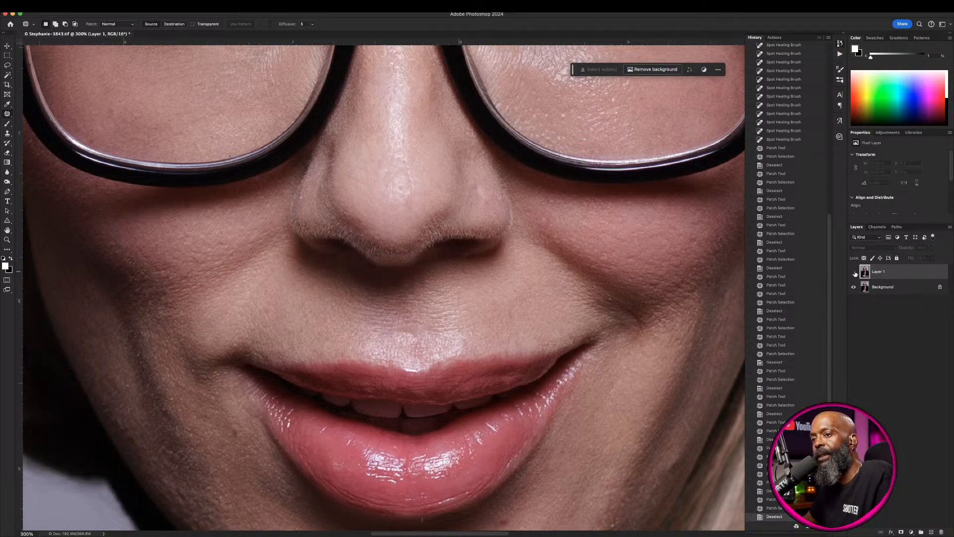
left_click(854, 272)
- Compare the eyes, eyebrows and glasses at 300% with Layer 1 hidden and shown
scroll(608, 293, "up", 10)
scroll(608, 293, "left", 3)
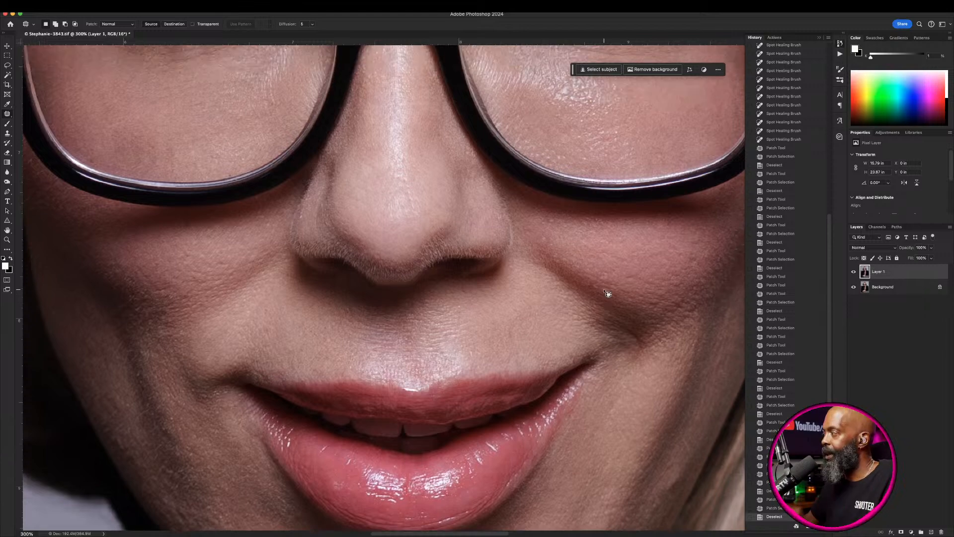
scroll(607, 294, "up", 5)
scroll(607, 294, "right", 2)
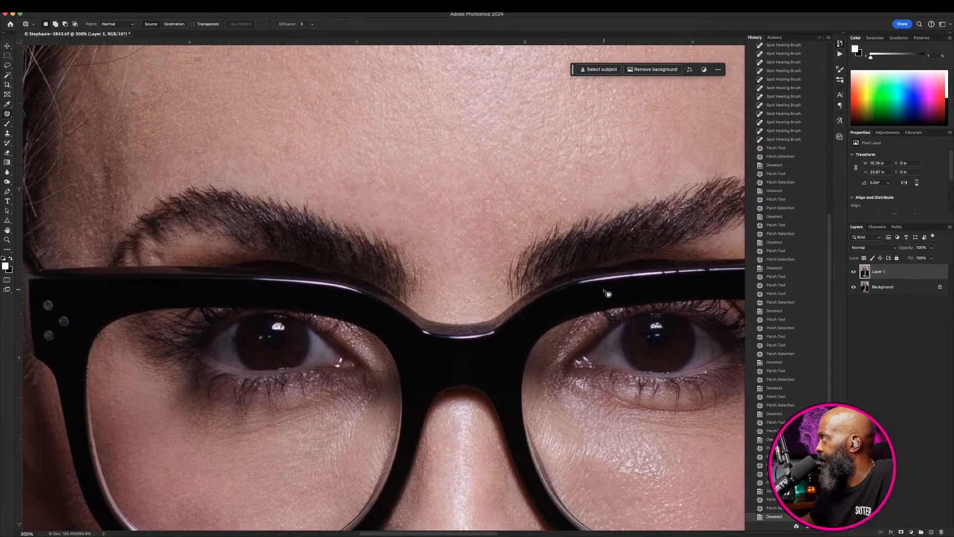
left_click(853, 273)
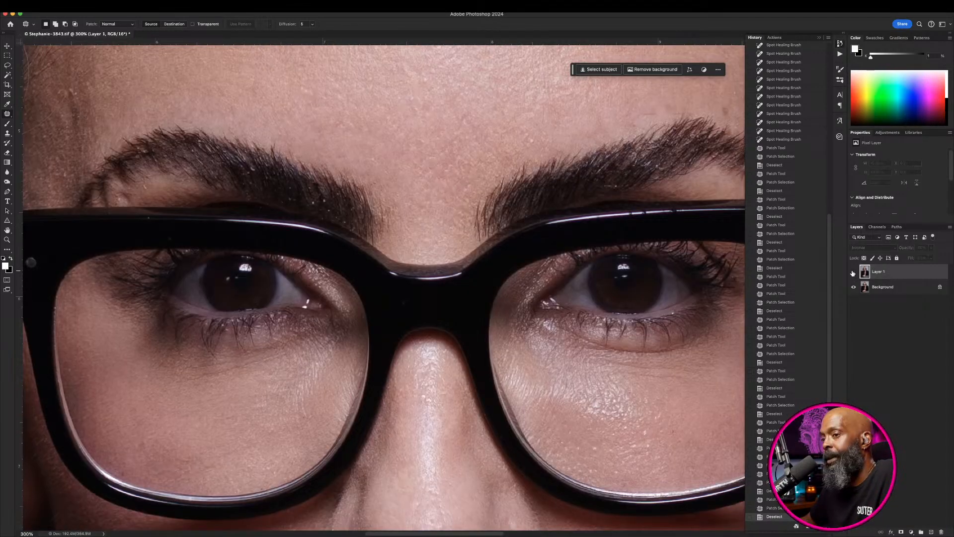
left_click(853, 273)
left_click(853, 272)
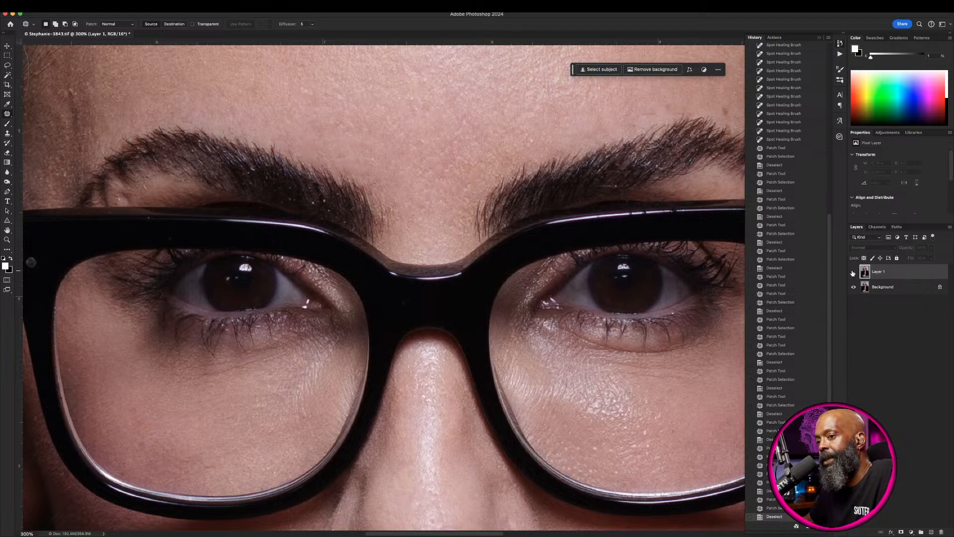
left_click(853, 273)
left_click(854, 272)
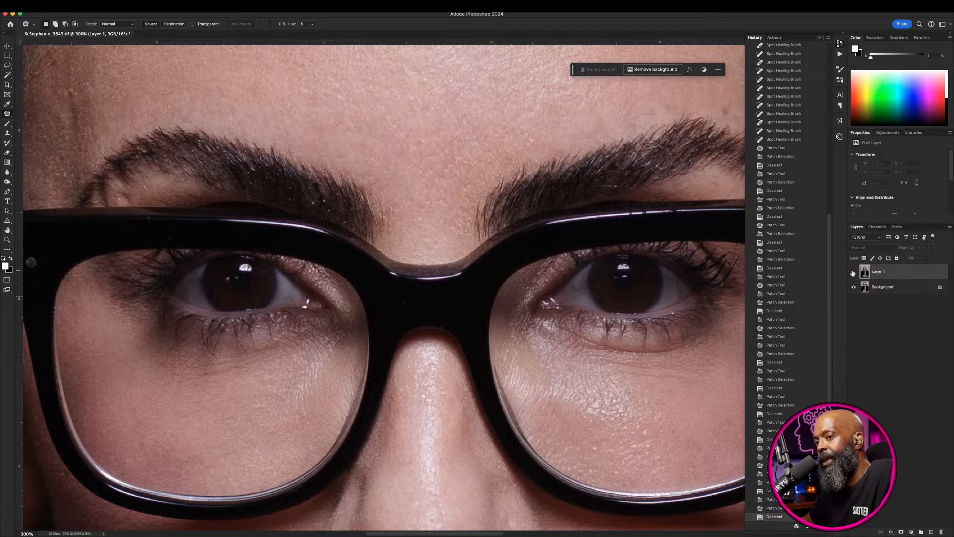
left_click(853, 273)
- Compare the forehead at 300% with Layer 1 hidden and shown, leaving the layer visible
scroll(660, 299, "up", 10)
scroll(660, 299, "up", 6)
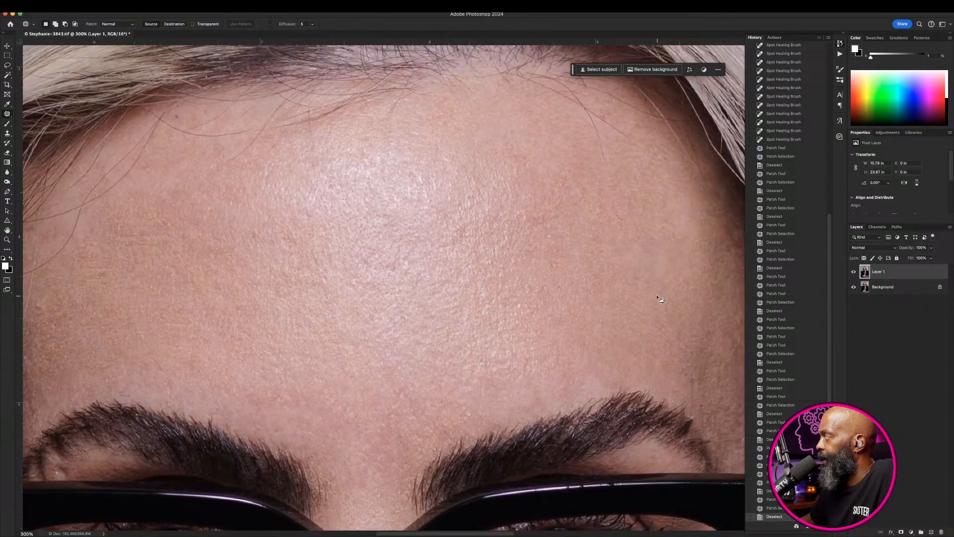
scroll(660, 298, "right", 5)
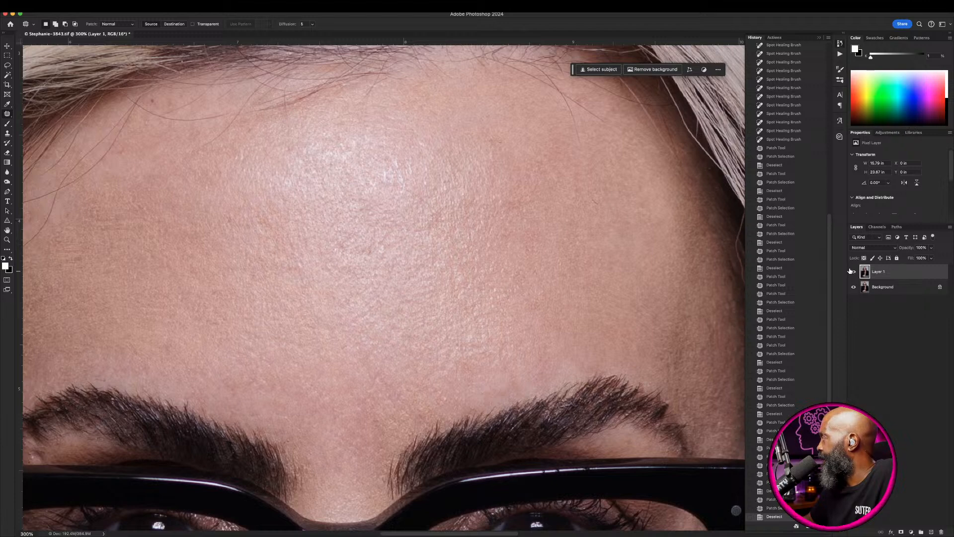
left_click(854, 272)
left_click(855, 273)
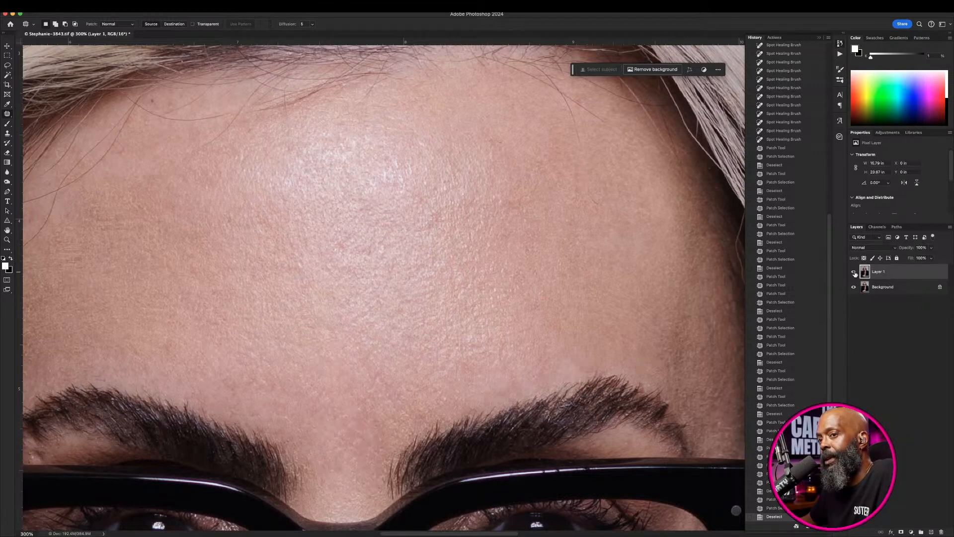
left_click(854, 272)
left_click(854, 273)
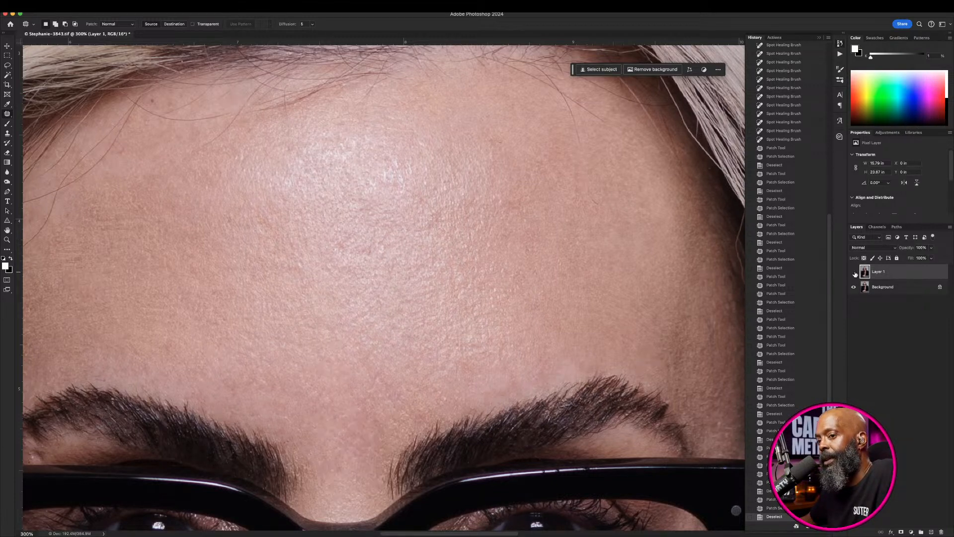
left_click(854, 273)
left_click(854, 272)
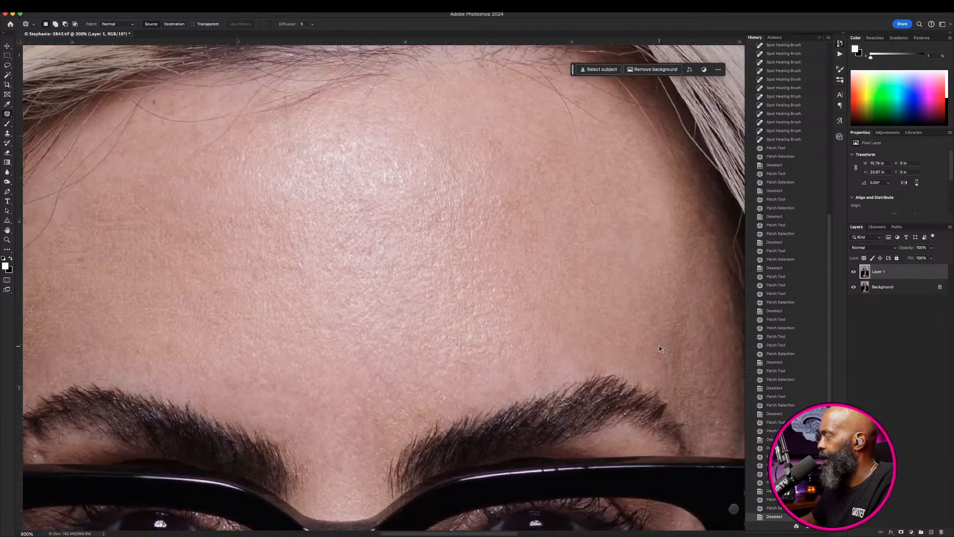
- Compare the whole face at 100% with Layer 1 hidden and shown, leaving the layer visible
key("super+minus")
key("super+minus")
scroll(659, 346, "down", 5)
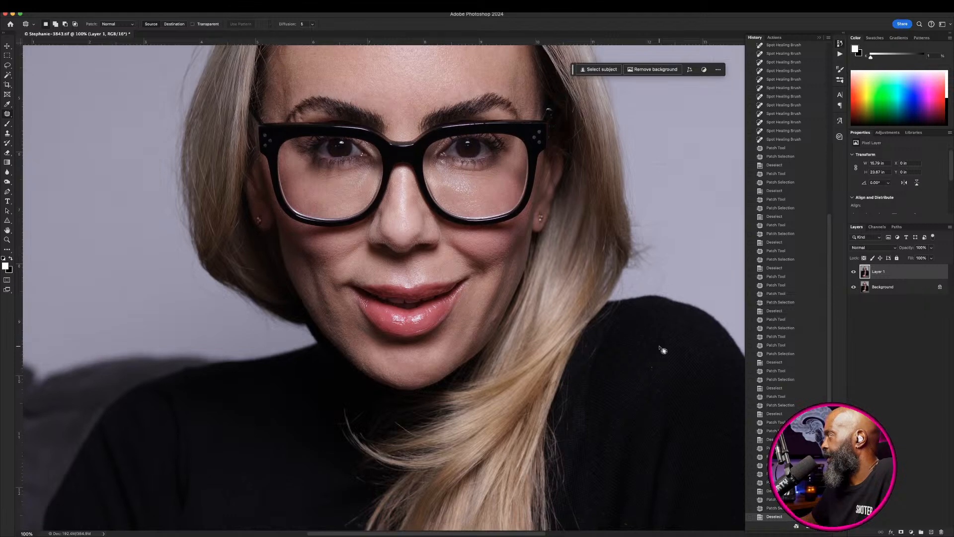
scroll(664, 351, "up", 3)
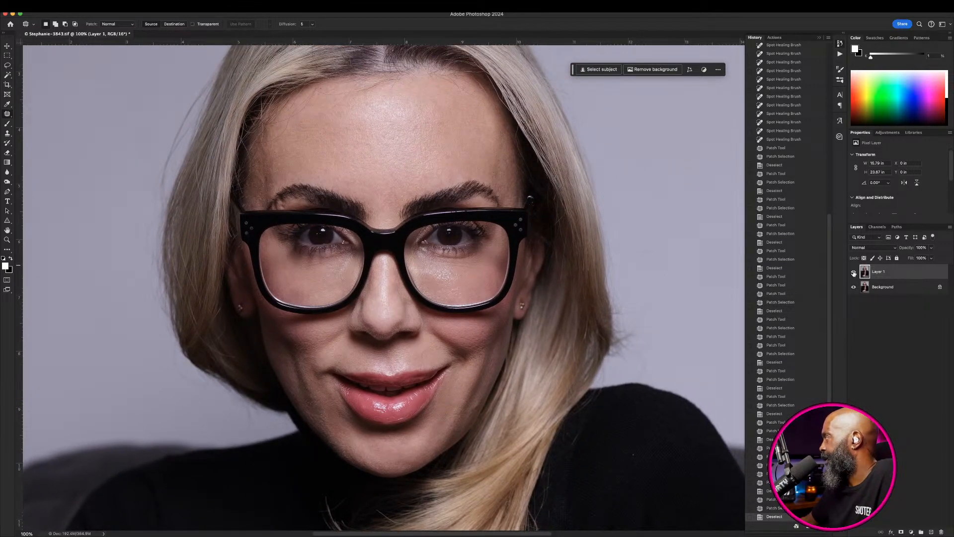
left_click(854, 272)
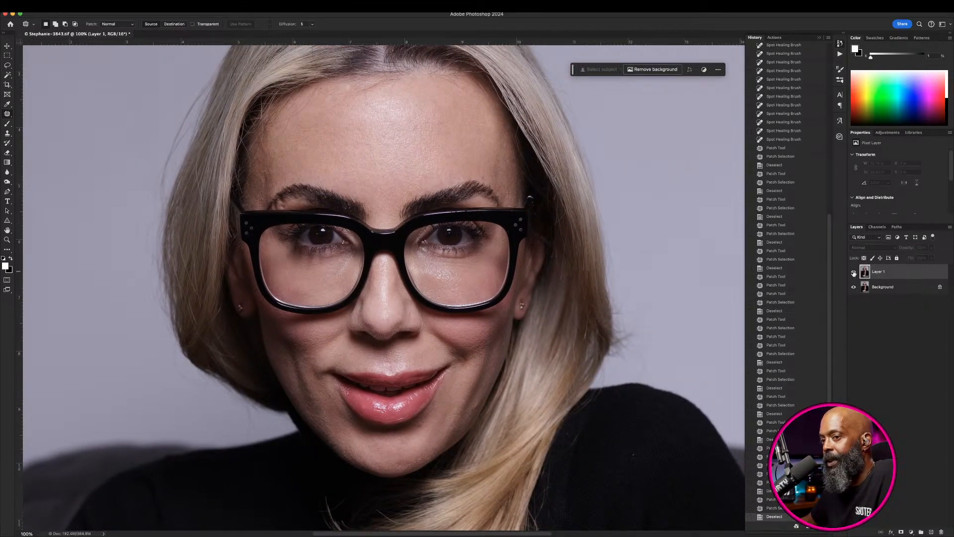
left_click(853, 272)
left_click(853, 273)
left_click(853, 273)
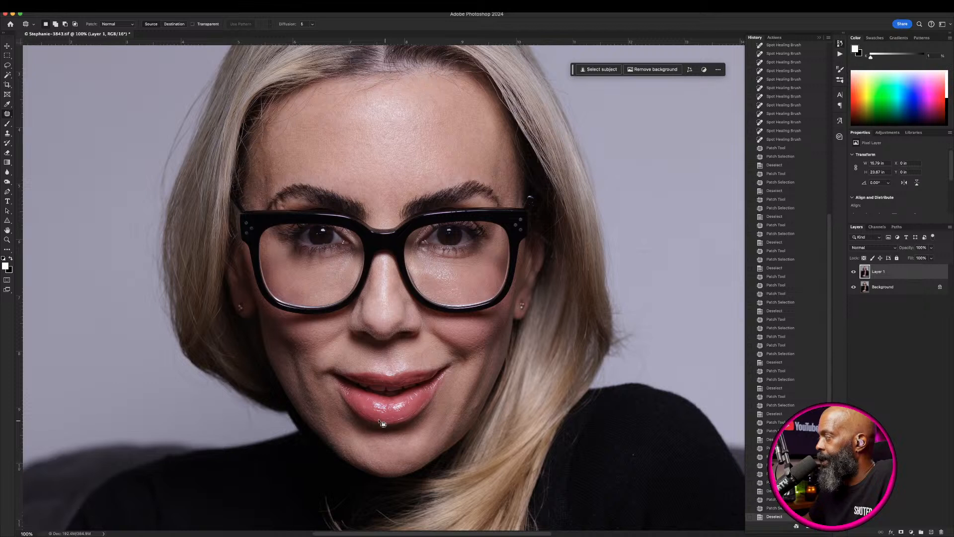
- Remove the lint specks on the black sweater's shoulder with the Spot Healing Brush Tool
left_click(9, 115)
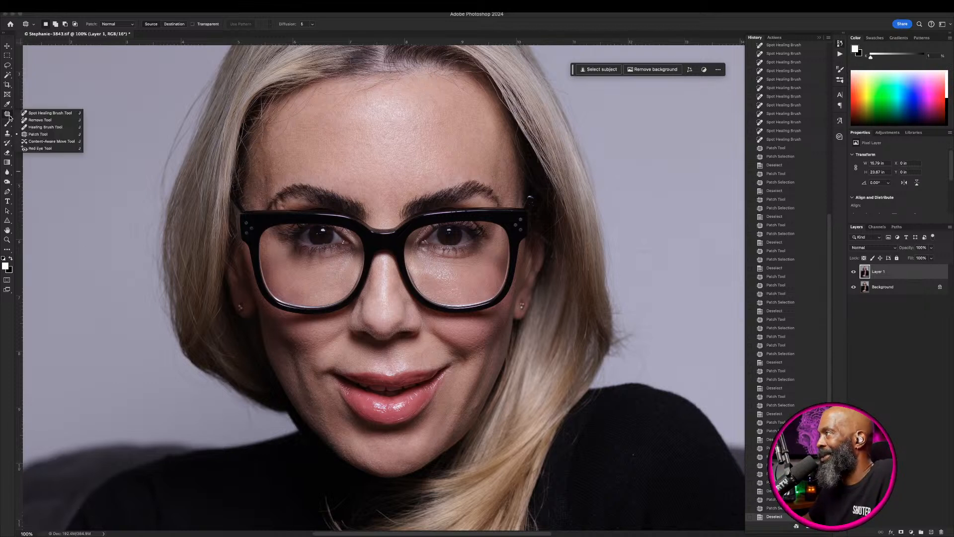
left_click(50, 114)
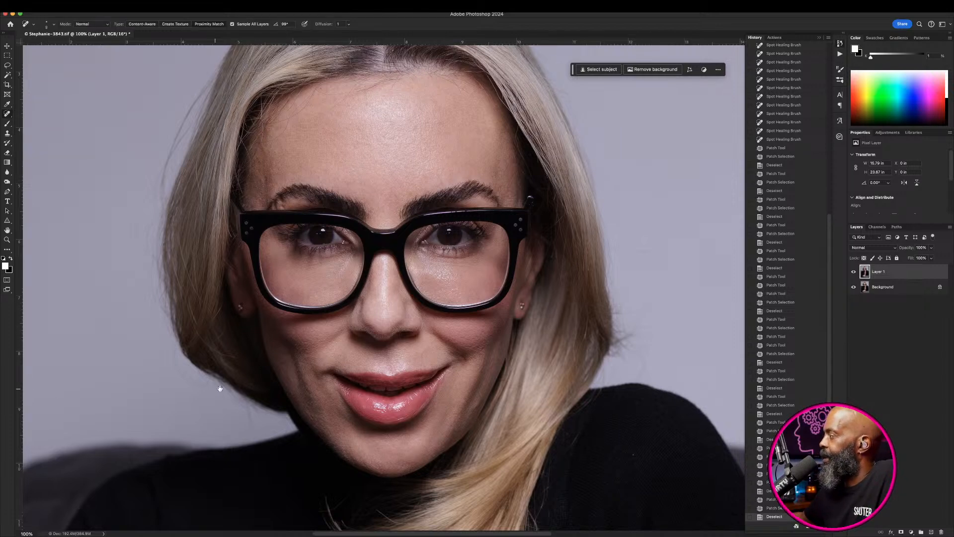
scroll(183, 315, "down", 5)
scroll(183, 315, "right", 5)
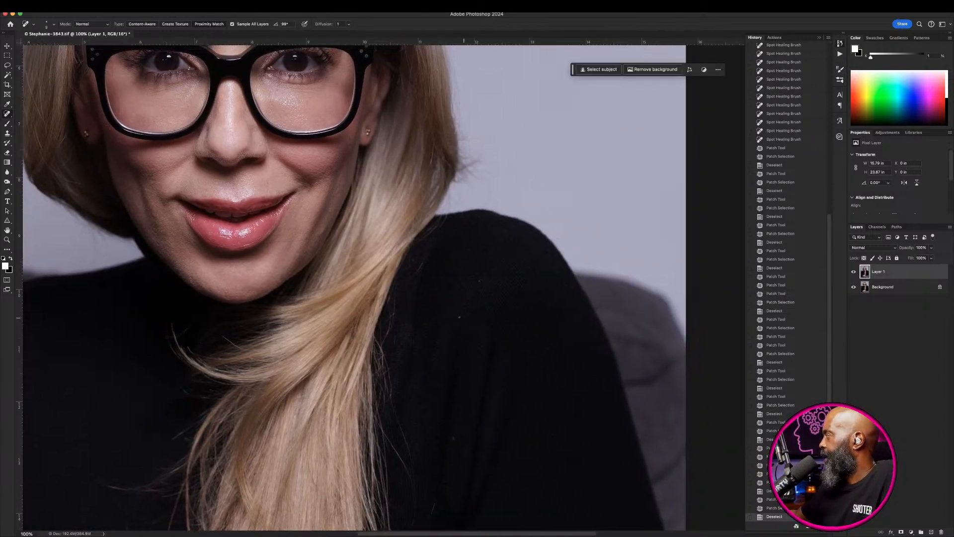
scroll(499, 251, "up", 5)
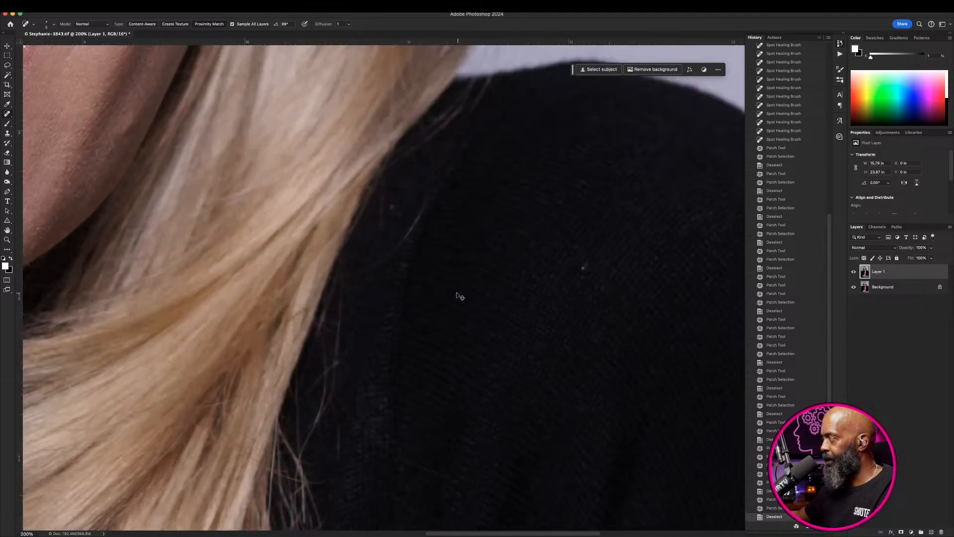
key("Tab")
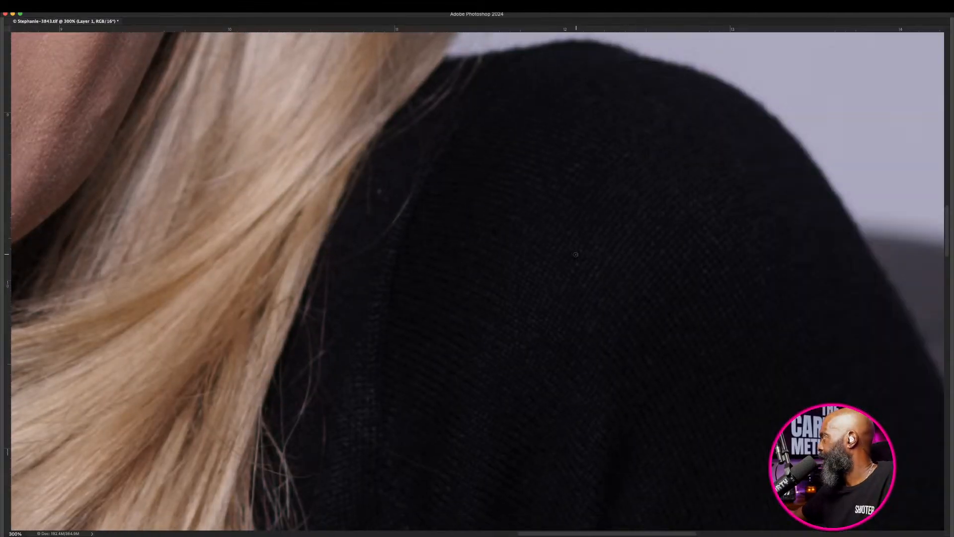
- Heal the small specks down the sweater sleeve beside the hair and around its cuff with the Spot Healing Brush
scroll(525, 309, "down", 5)
scroll(525, 309, "right", 5)
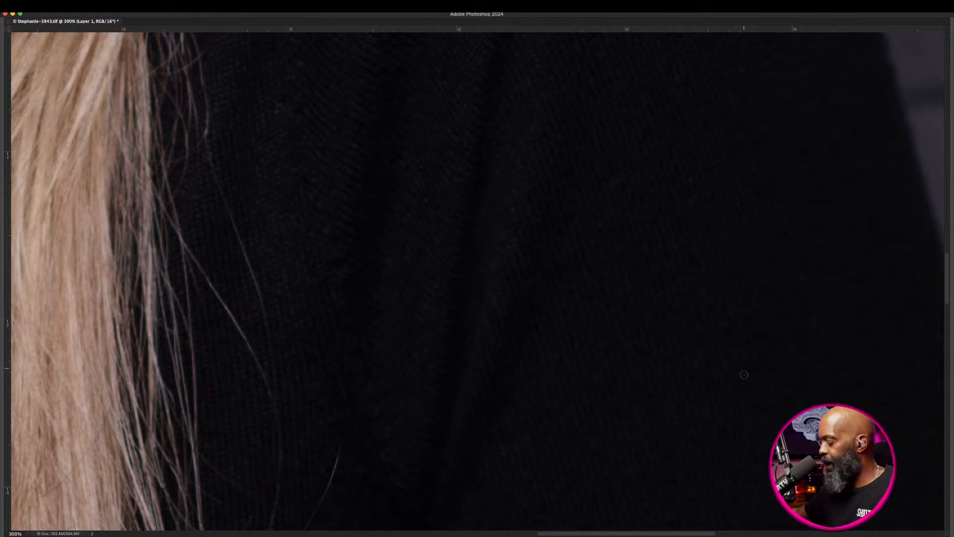
scroll(537, 219, "down", 10)
scroll(537, 219, "right", 3)
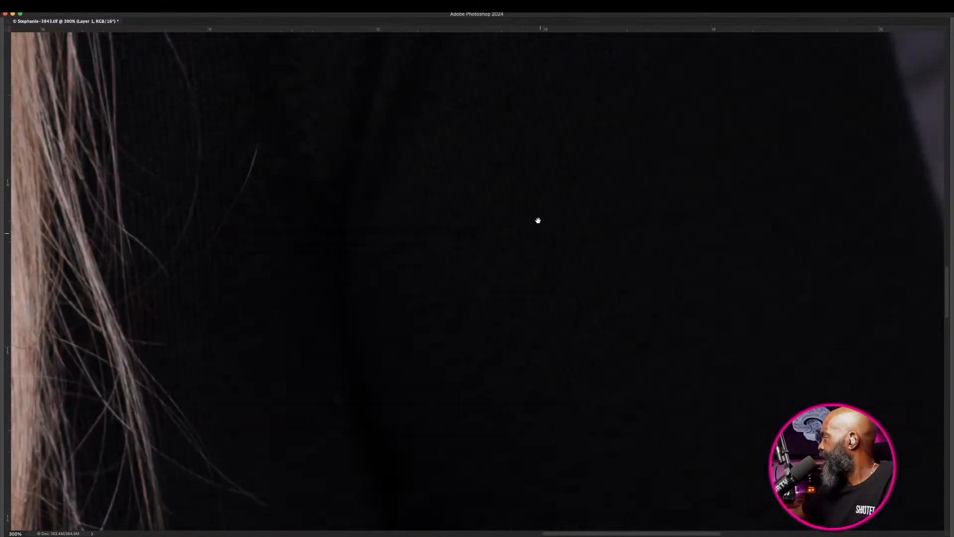
scroll(541, 230, "down", 5)
scroll(541, 229, "right", 2)
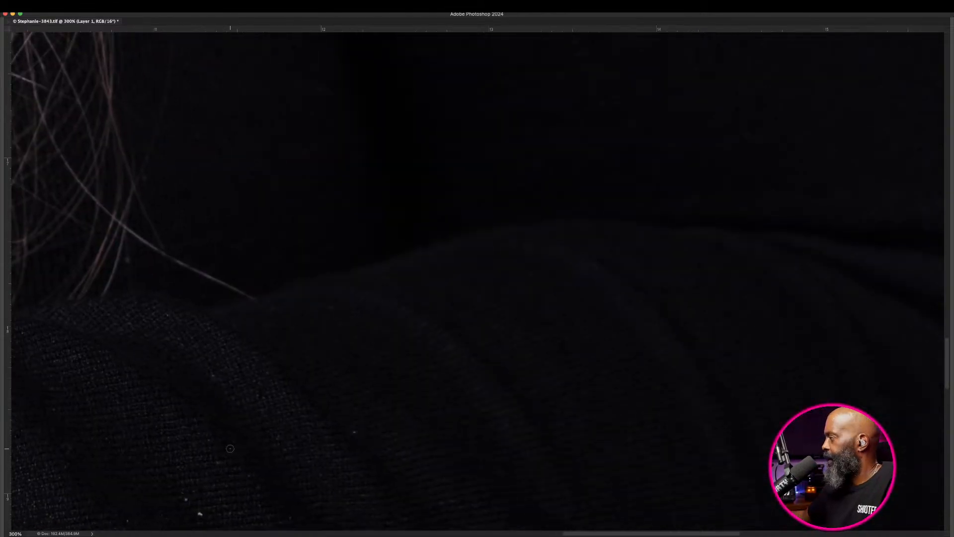
key("super+minus")
key("super+minus")
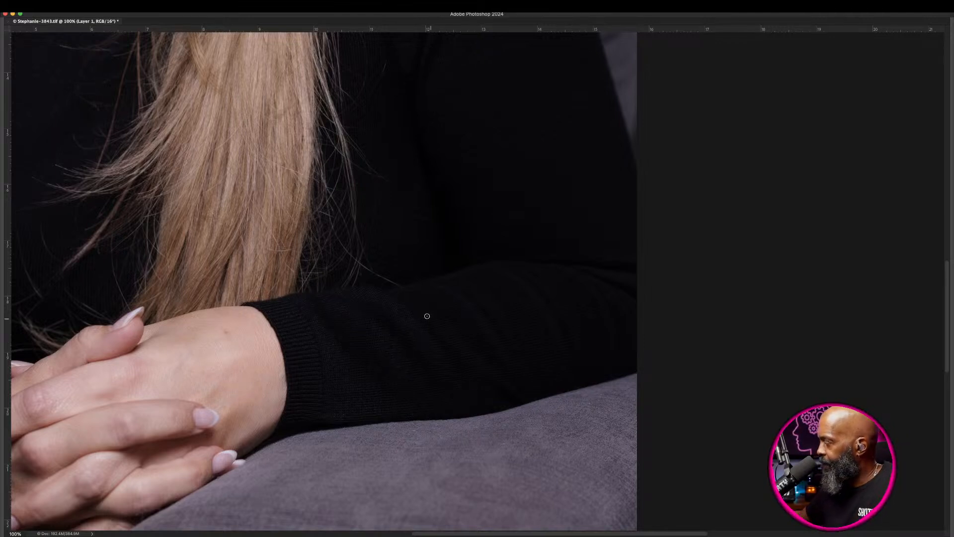
- Clean up leftover specks around the hands, the opposite sleeve and the chest of the sweater at 100%
left_click_drag(219, 314, 323, 328)
mouse_move(271, 347)
left_mouse_down()
mouse_move(289, 300)
mouse_move(282, 313)
left_mouse_up()
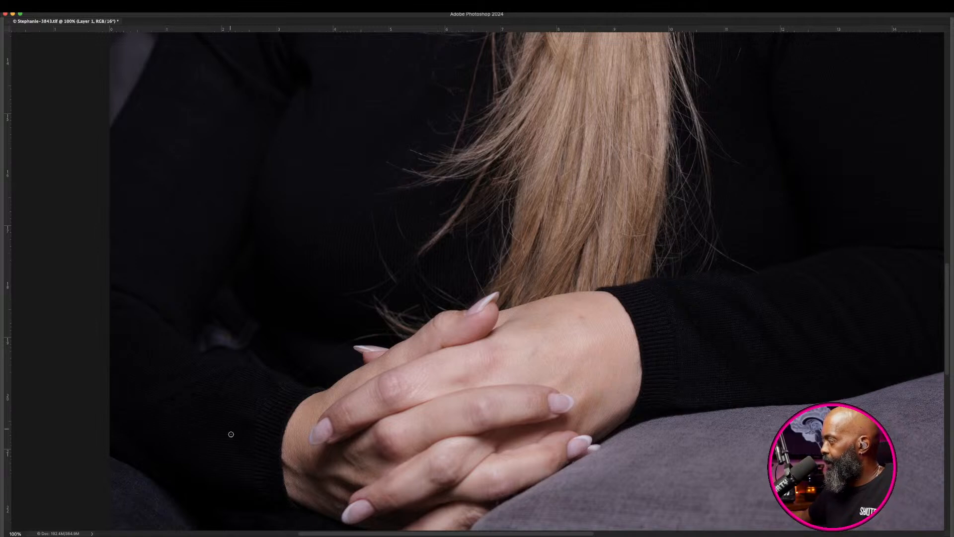
left_click_drag(302, 193, 262, 273)
left_click_drag(294, 226, 223, 338)
left_click_drag(323, 229, 314, 232)
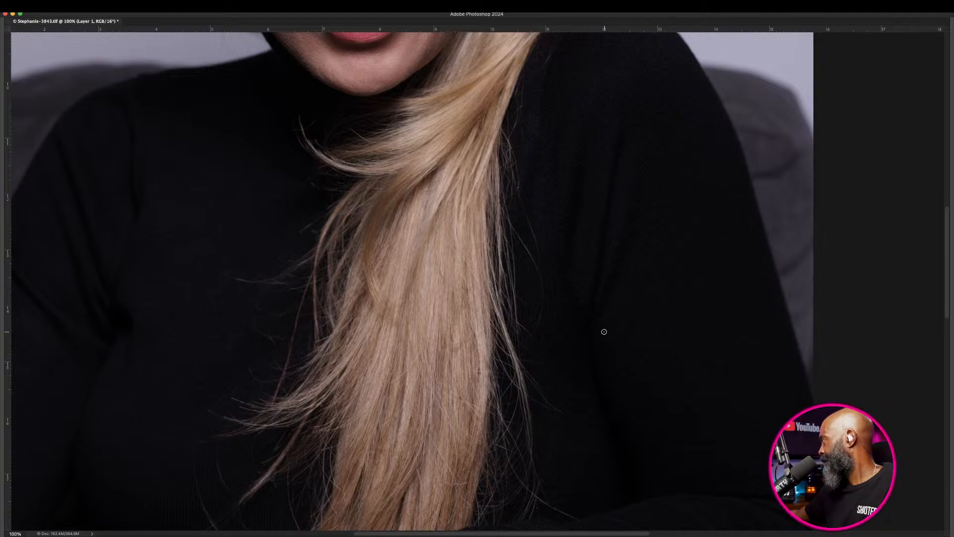
- Compare the entire portrait fitted to the window with Layer 1 hidden and shown
key("super+0")
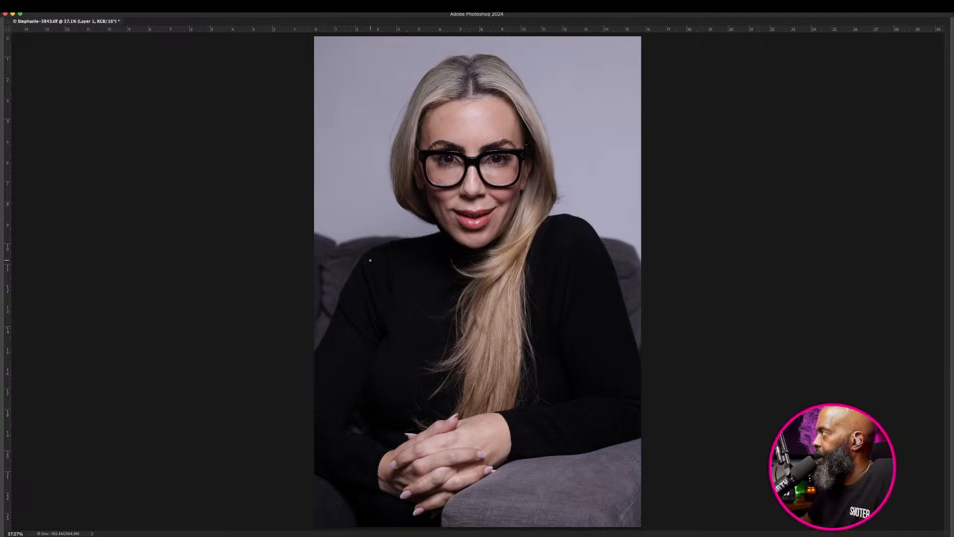
key("Tab")
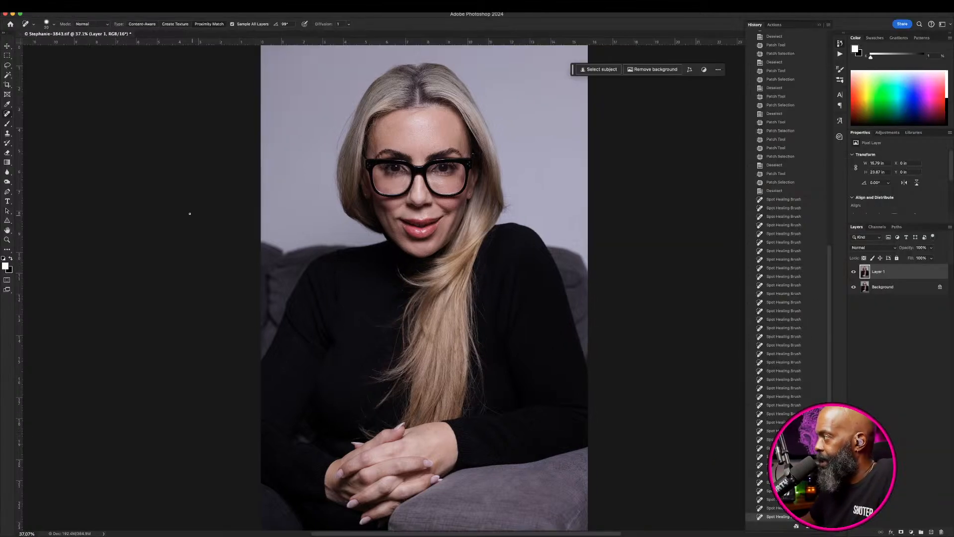
left_click(854, 271)
left_click(854, 271)
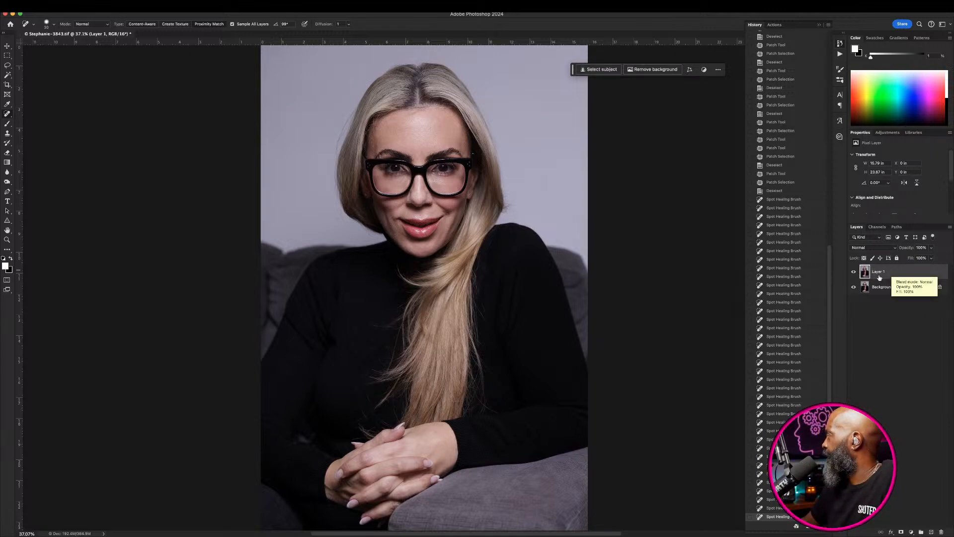
- Duplicate Layer 1 and open the copy in the Liquify filter
key("super+j")
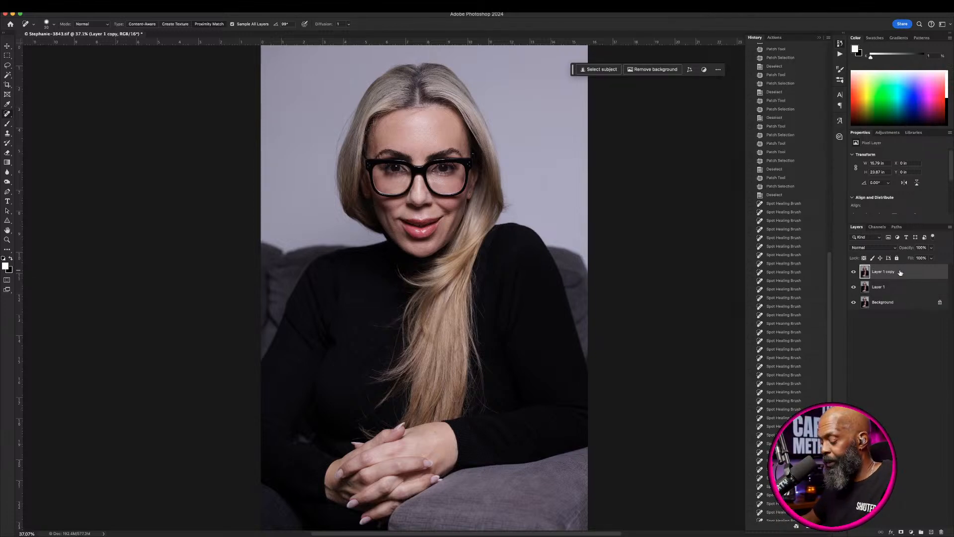
key("super+plus")
key("super+plus")
key("super+plus")
scroll(518, 221, "up", 5)
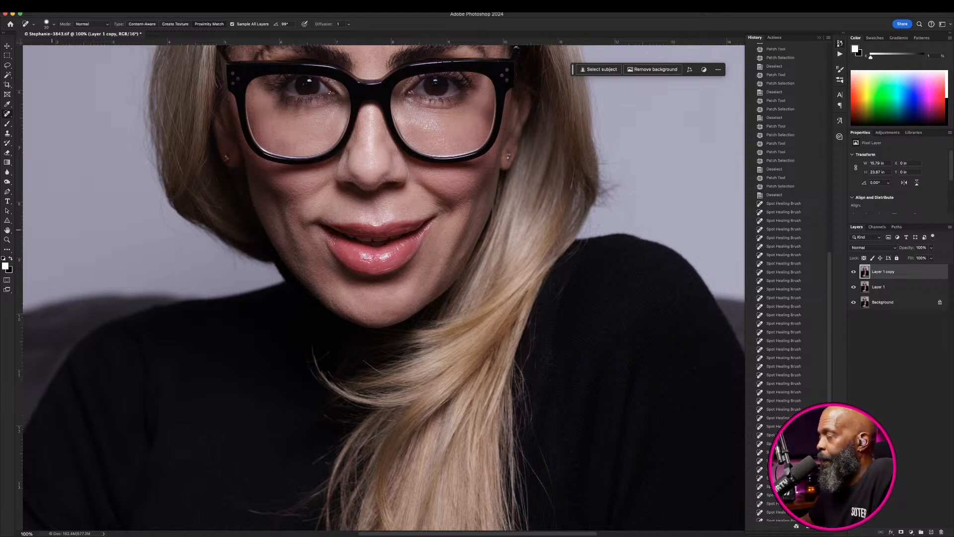
key("super+Tab")
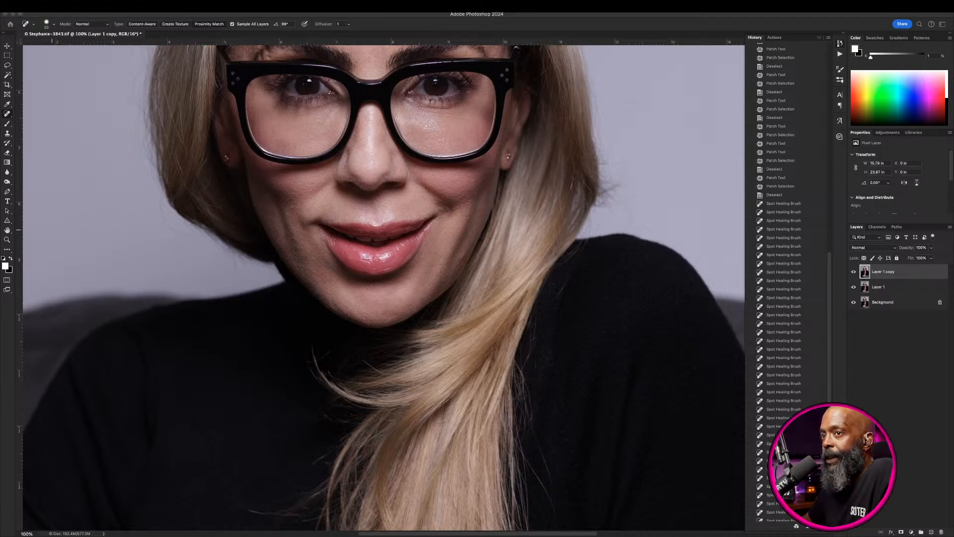
key("super+shift+x")
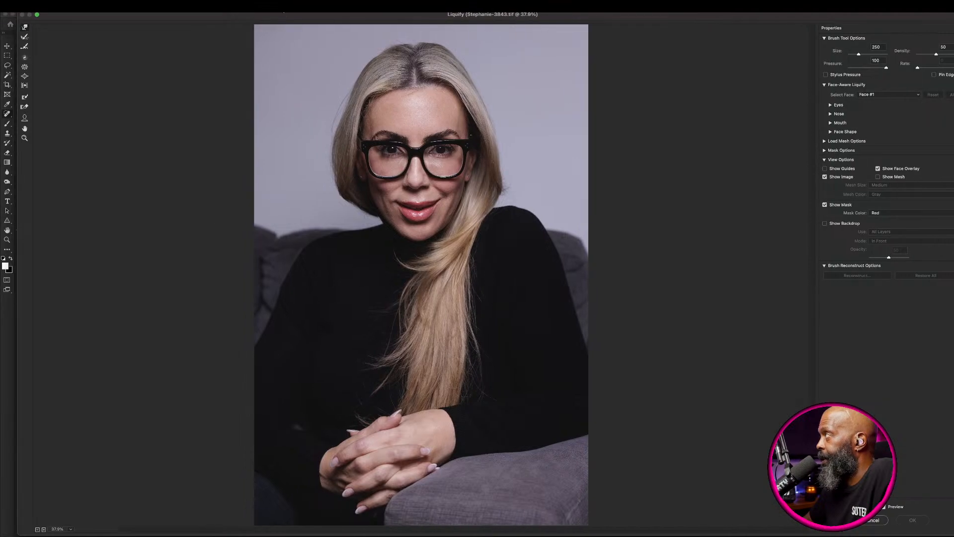
left_click_drag(275, 15, 257, 12)
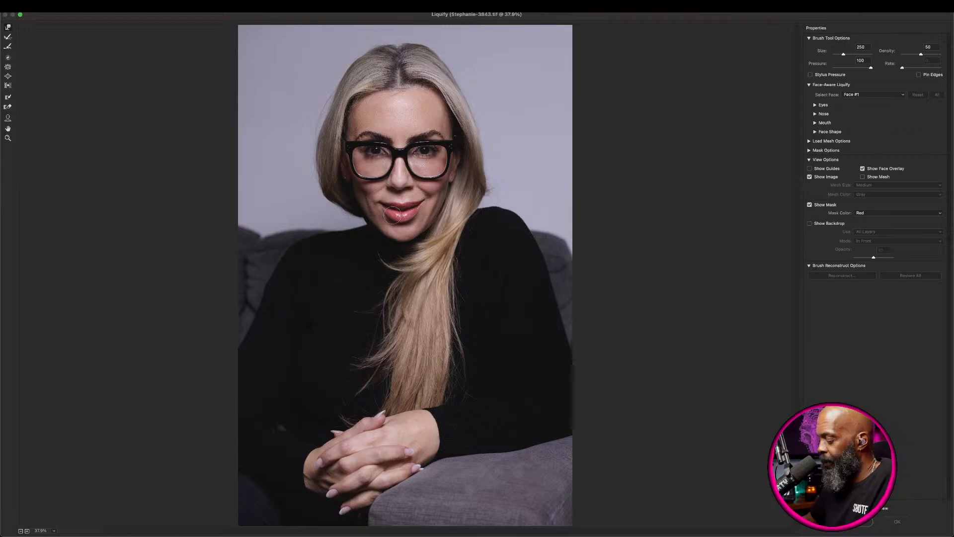
- Reshape the lower lip's edge in Liquify at 200% with the Forward Warp tool, reducing the brush size to 175 and then 150
key("super+equal")
key("super+equal")
key("super+equal")
key("super+equal")
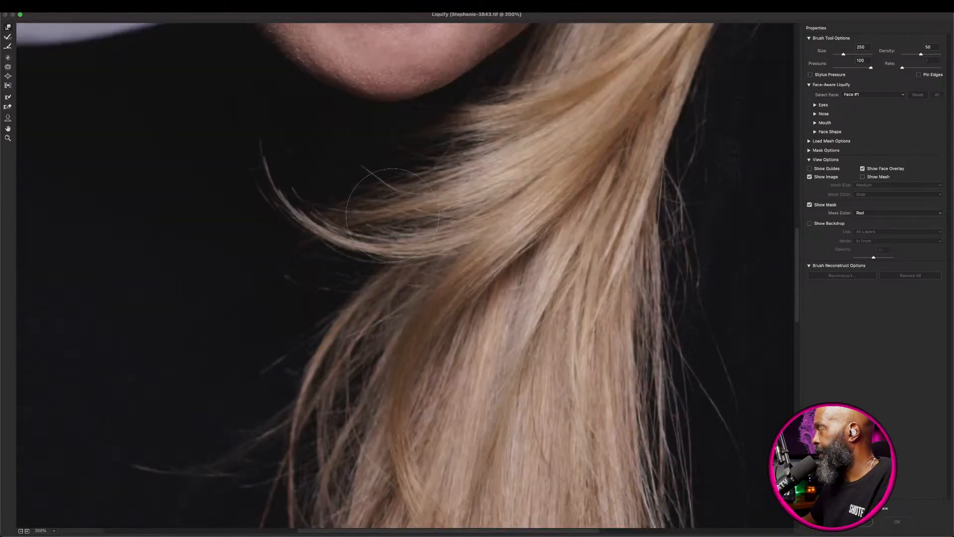
scroll(392, 215, "up", 15)
scroll(392, 215, "down", 16)
scroll(392, 216, "up", 2)
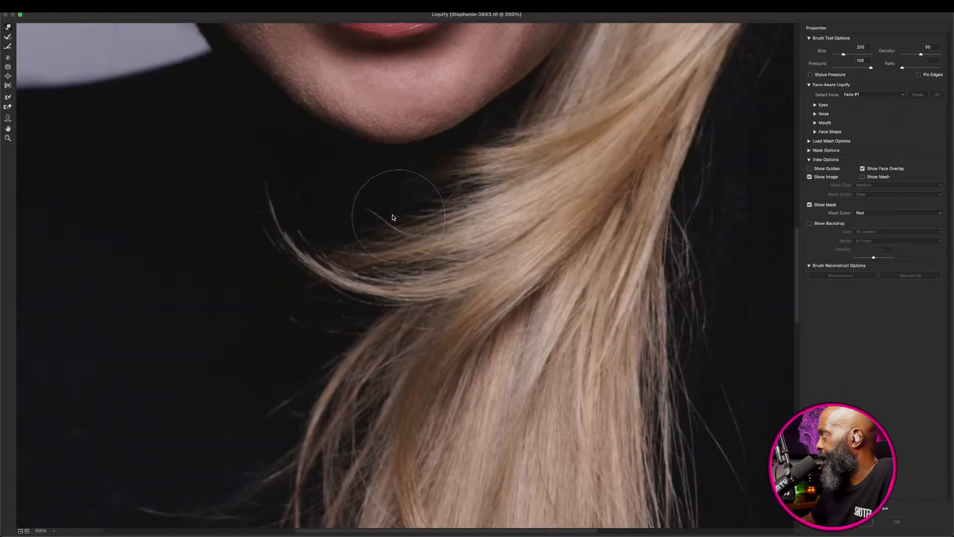
scroll(392, 217, "up", 5)
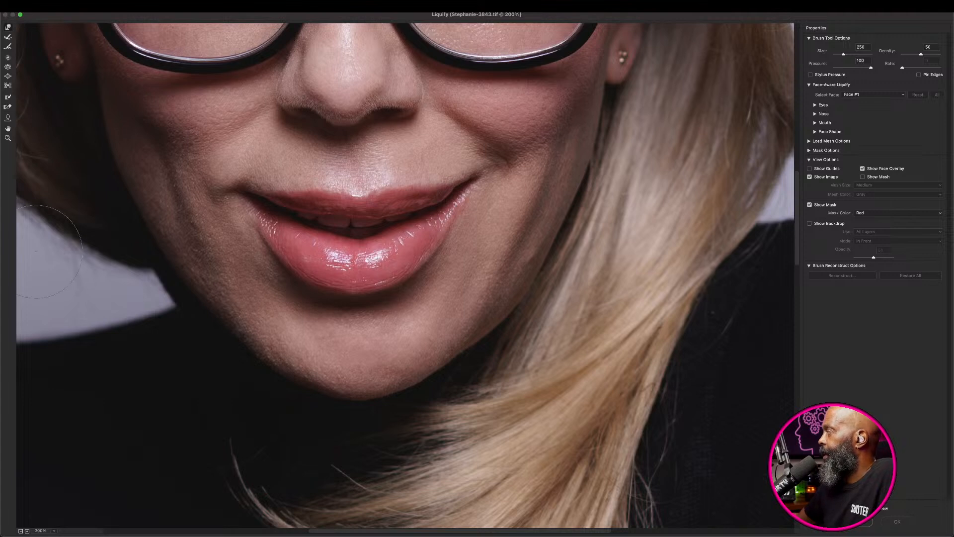
key("bracketleft")
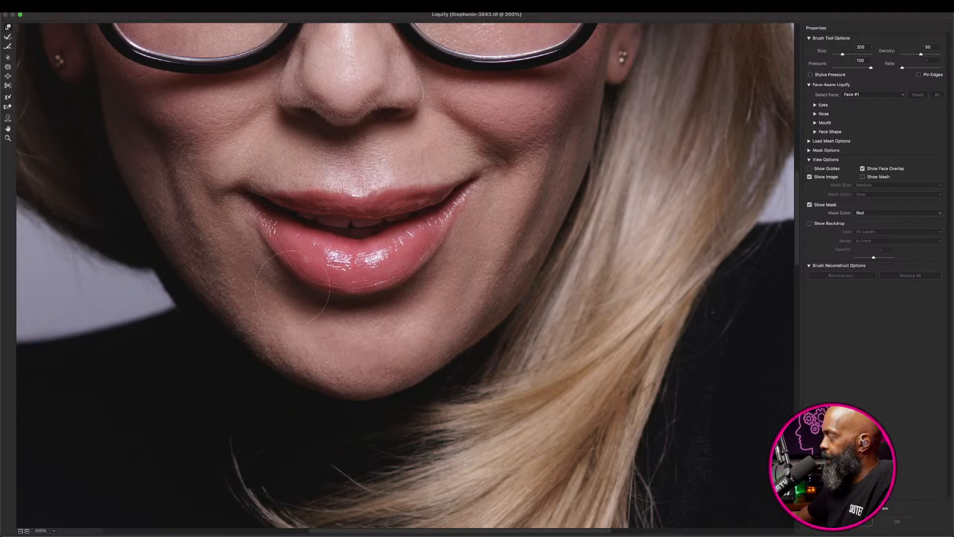
key("bracketleft")
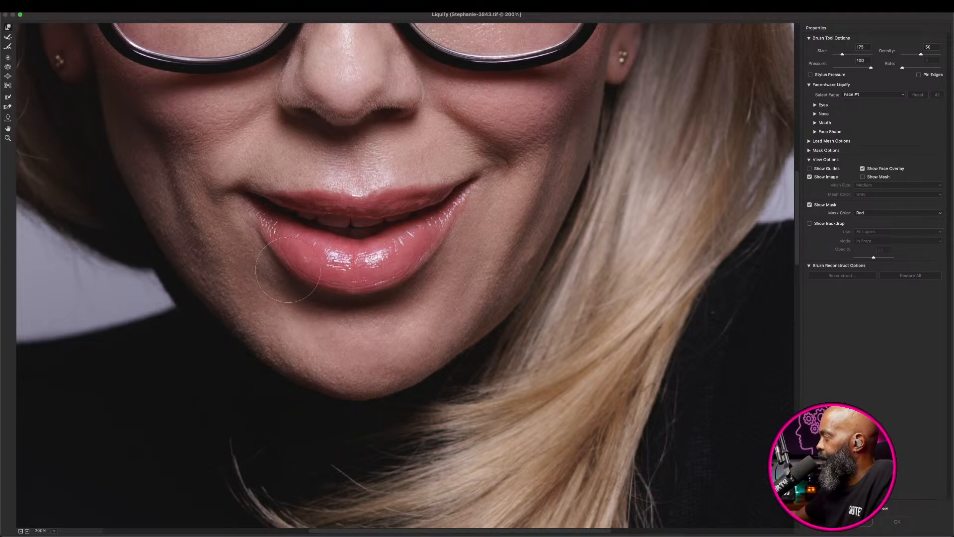
left_click_drag(287, 270, 291, 268)
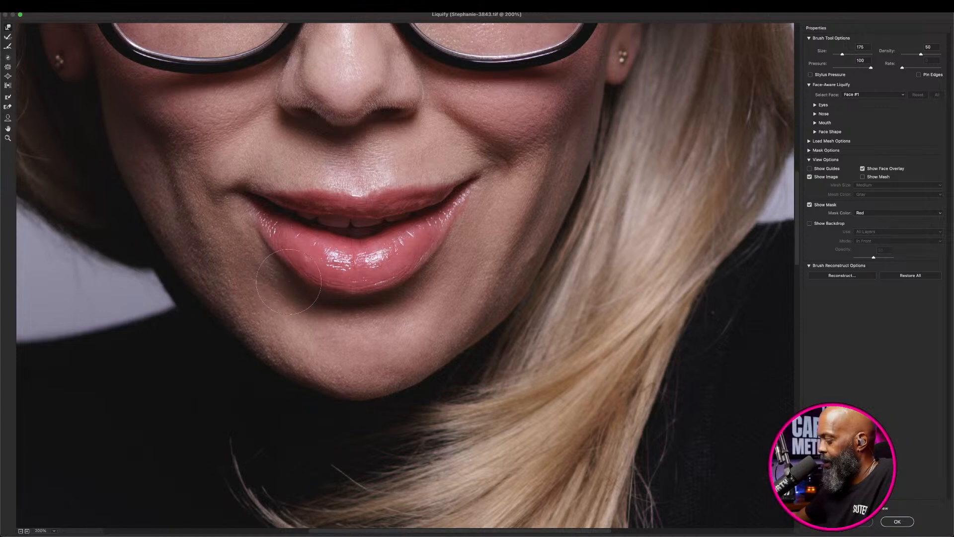
key("bracketleft")
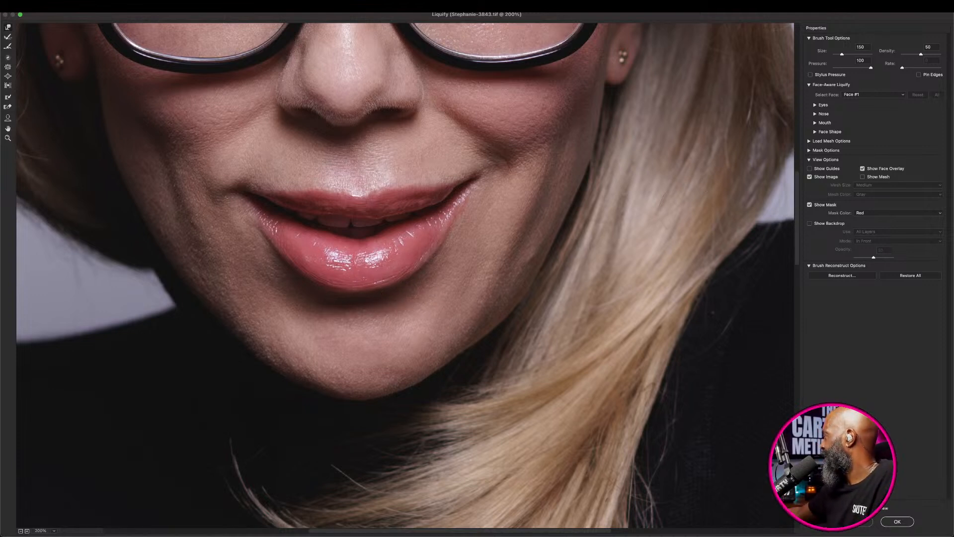
- Compare the lips with the Liquify preview off and on, and apply the Liquify changes
left_click(865, 508)
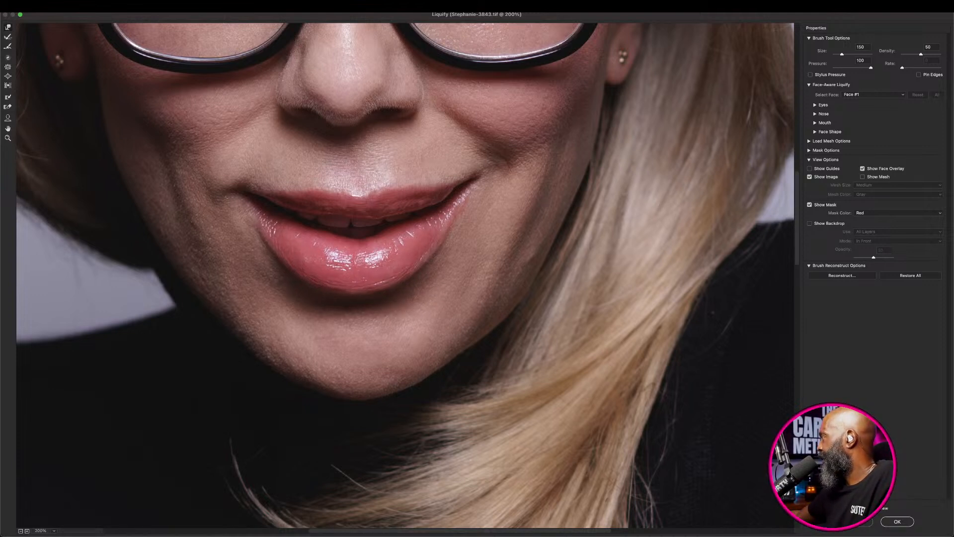
left_click(865, 508)
left_click(865, 508)
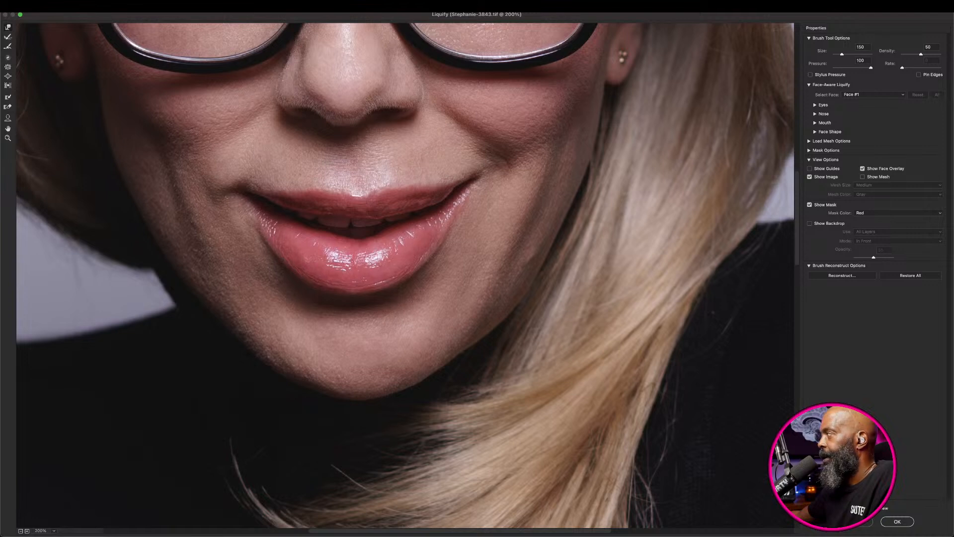
left_click(865, 508)
left_click(865, 508)
left_click(865, 508)
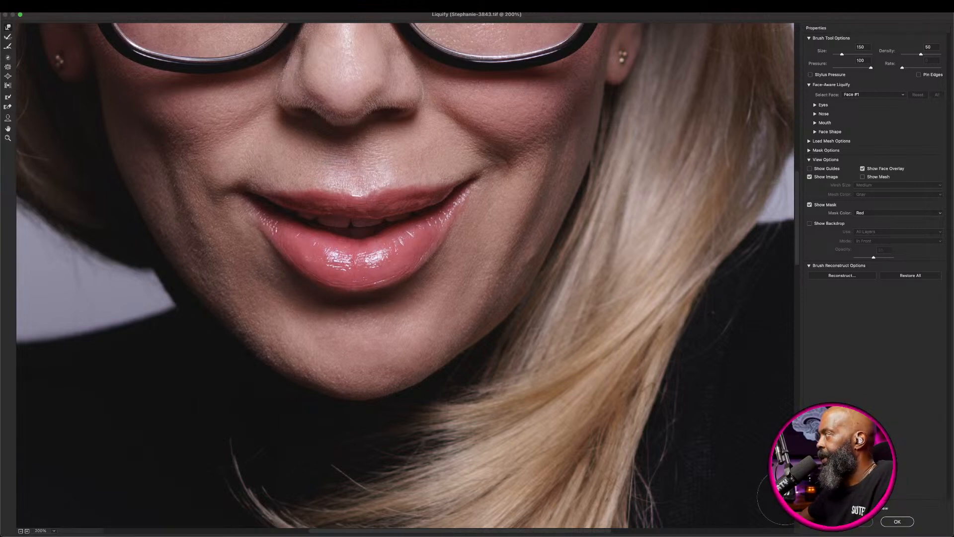
left_click(898, 521)
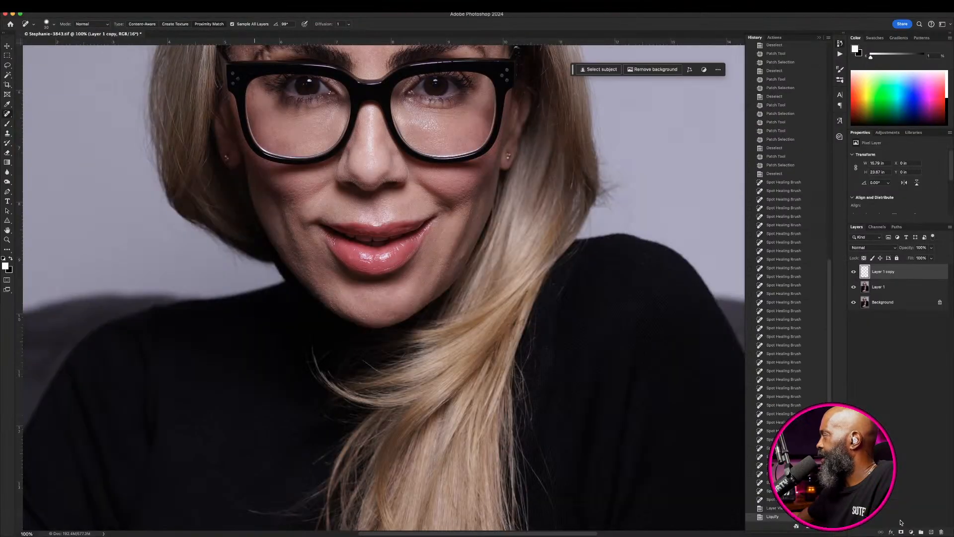
- Compare the lips at 100% with the Layer 1 copy layer hidden and shown
left_click(855, 273)
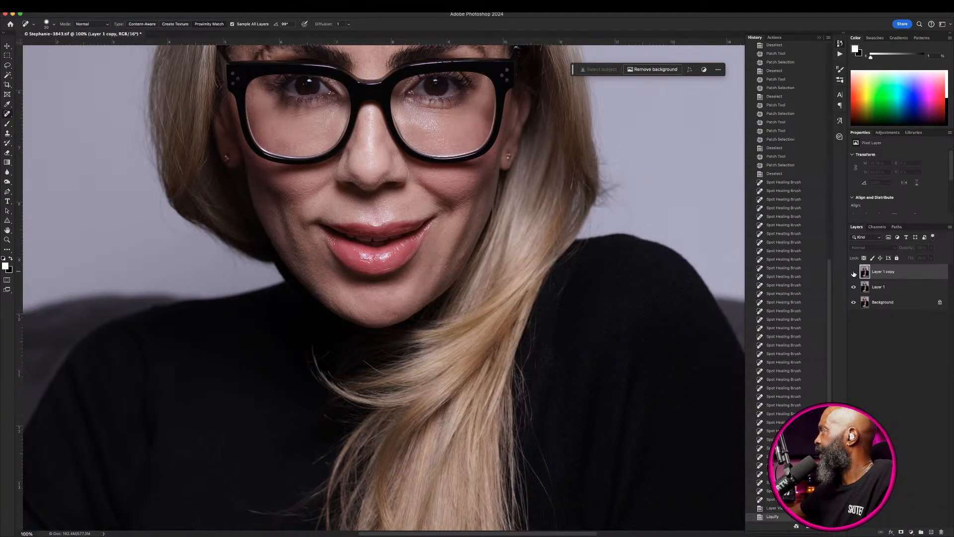
left_click(854, 272)
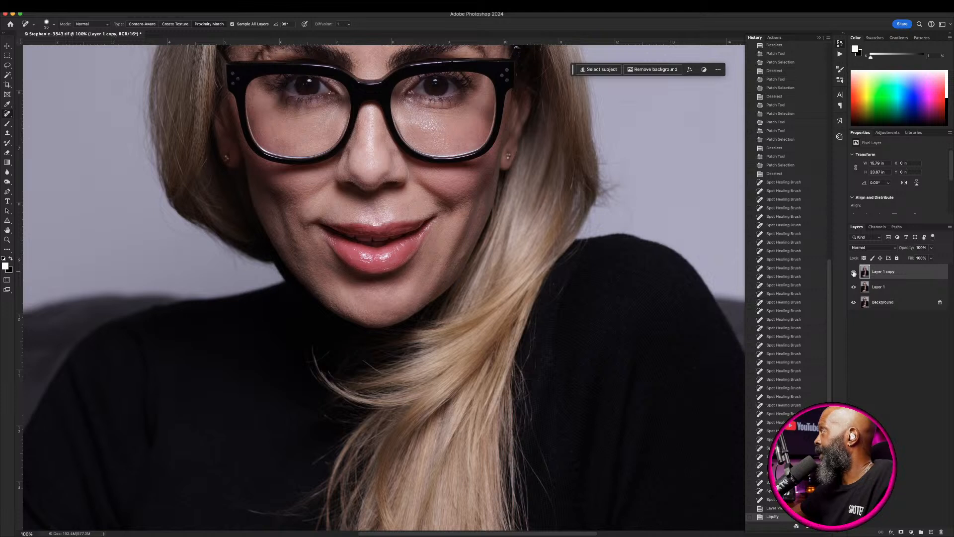
left_click(854, 273)
left_click(854, 273)
left_click(854, 273)
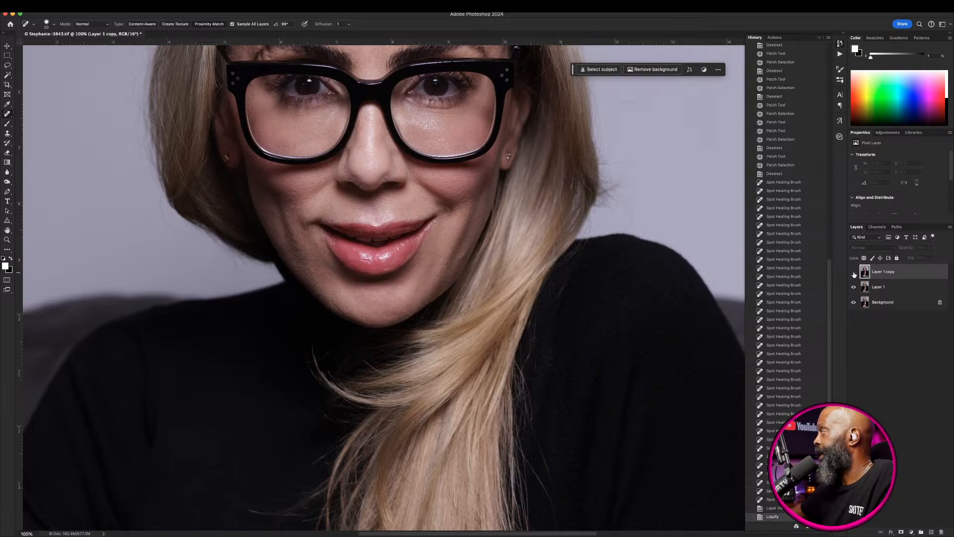
left_click(854, 273)
left_click(854, 273)
left_click(854, 273)
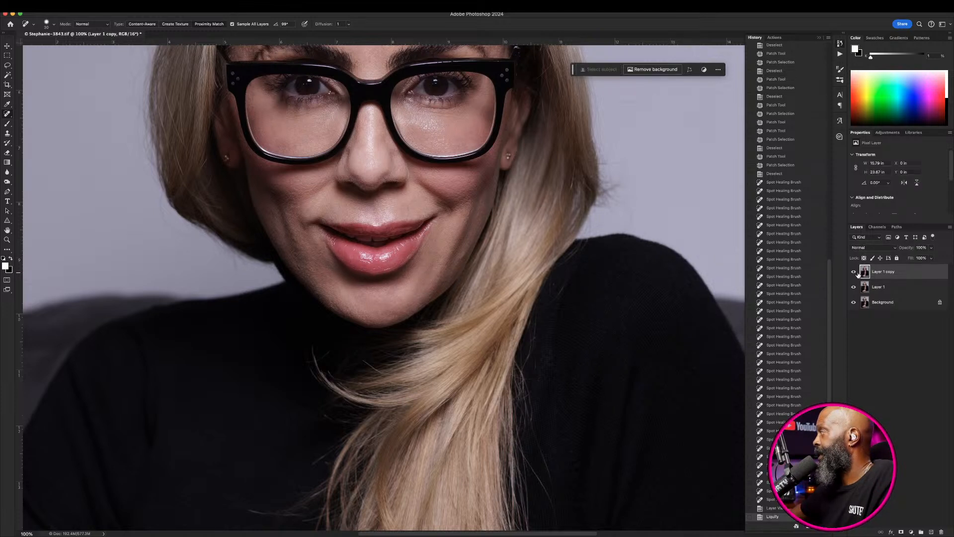
left_click(854, 273)
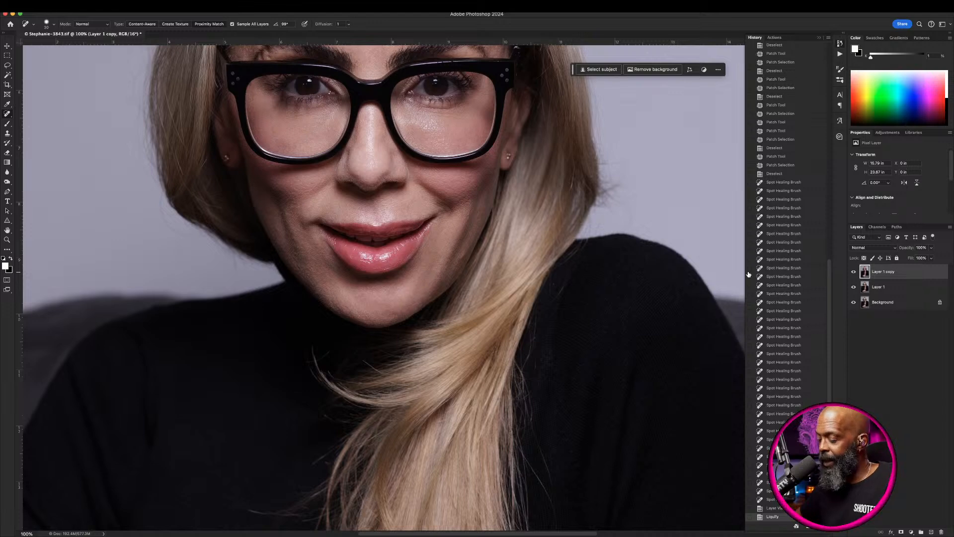
- Patch a tiny spot on the lower lip of Layer 1 copy with the Patch tool at 300% magnification
key("super+plus")
key("super+plus")
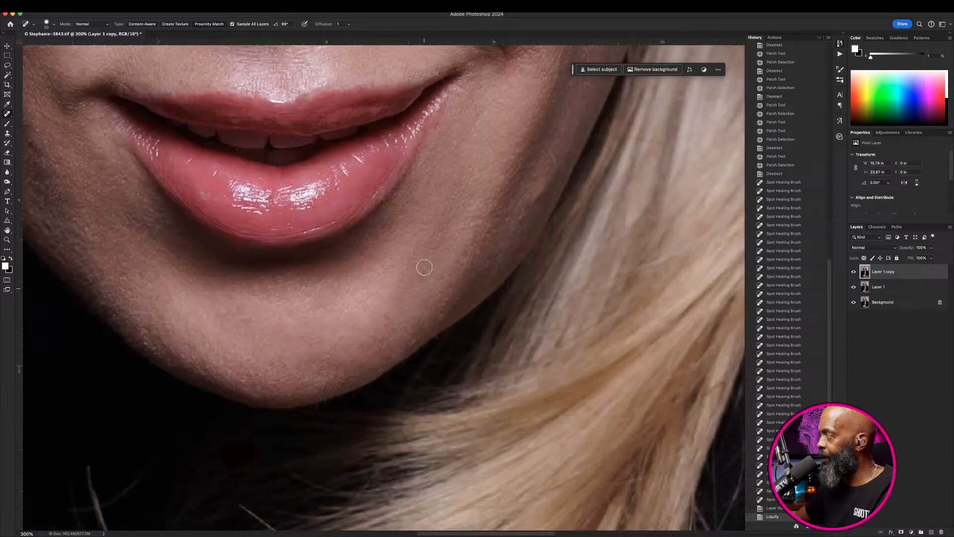
mouse_move(8, 114)
left_mouse_down()
mouse_move(20, 115)
mouse_move(30, 135)
left_mouse_up()
mouse_move(208, 192)
left_mouse_down()
mouse_move(193, 196)
mouse_move(221, 200)
mouse_move(186, 178)
mouse_move(210, 210)
mouse_move(226, 206)
mouse_move(205, 186)
left_mouse_up()
key("ctrl+d")
left_click(206, 186)
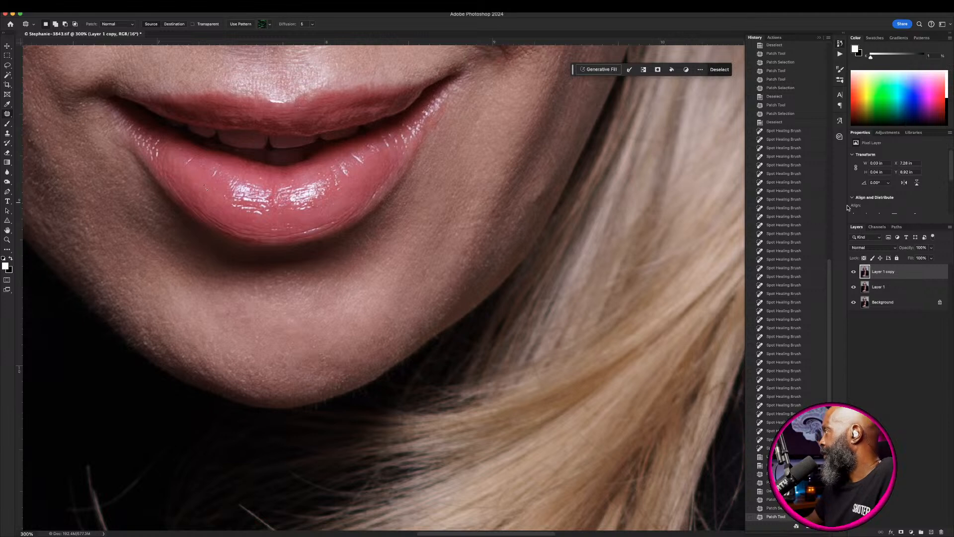
- Compare the lip edges and chin in close-up at 300% with Layer 1 copy hidden and shown
left_click(853, 271)
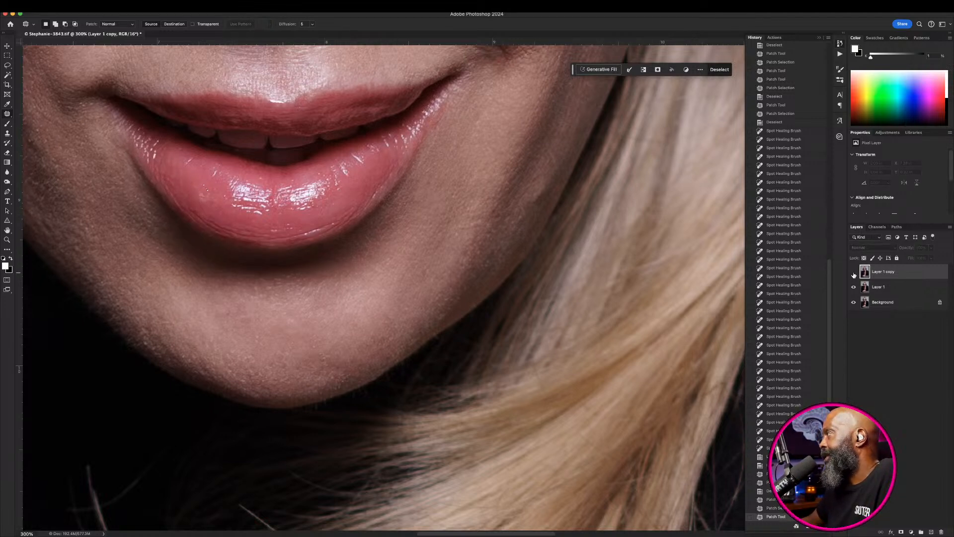
left_click(853, 272)
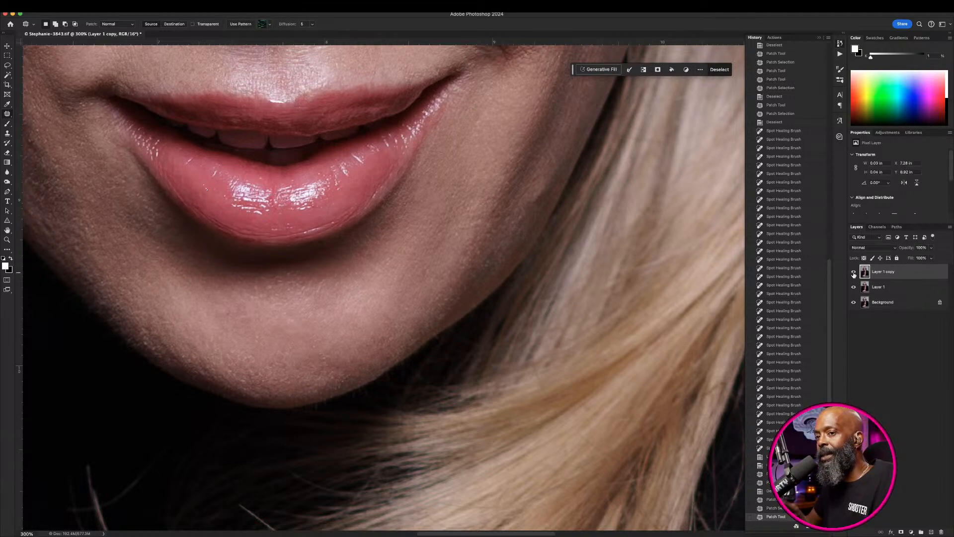
left_click(854, 272)
left_click(853, 272)
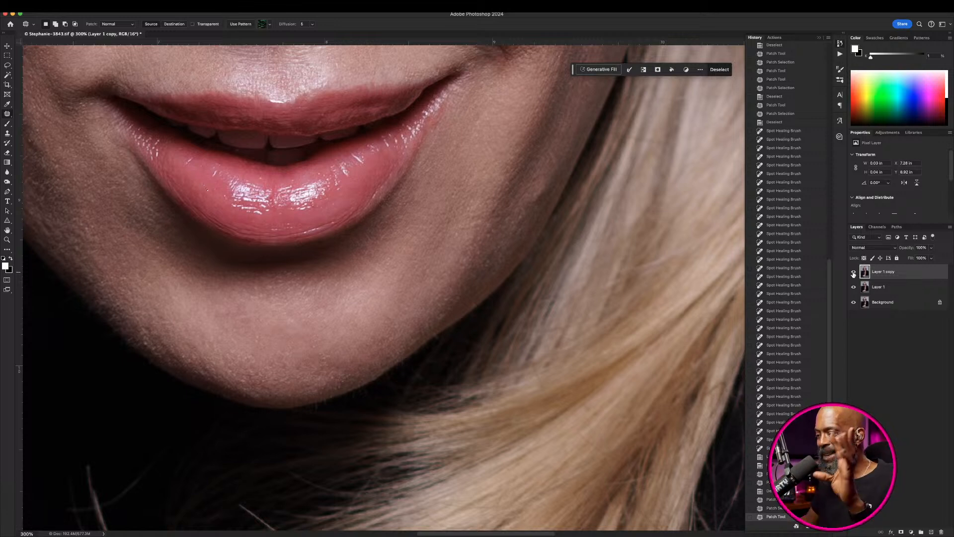
left_click(853, 272)
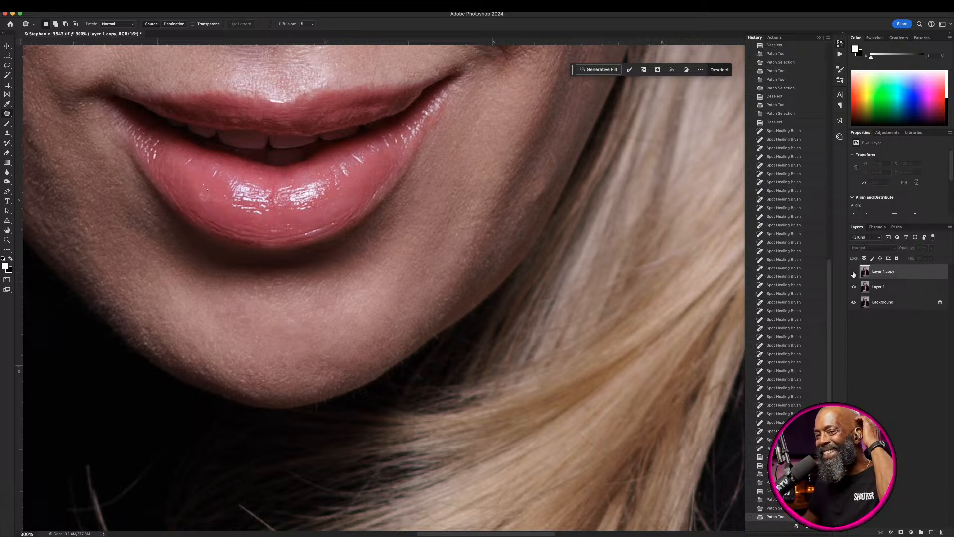
left_click(853, 271)
left_click(854, 272)
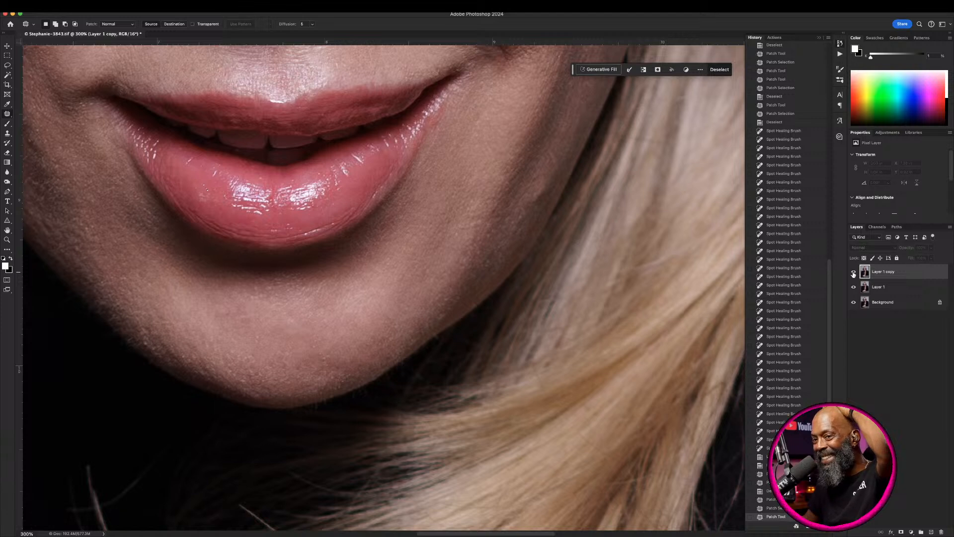
left_click(853, 272)
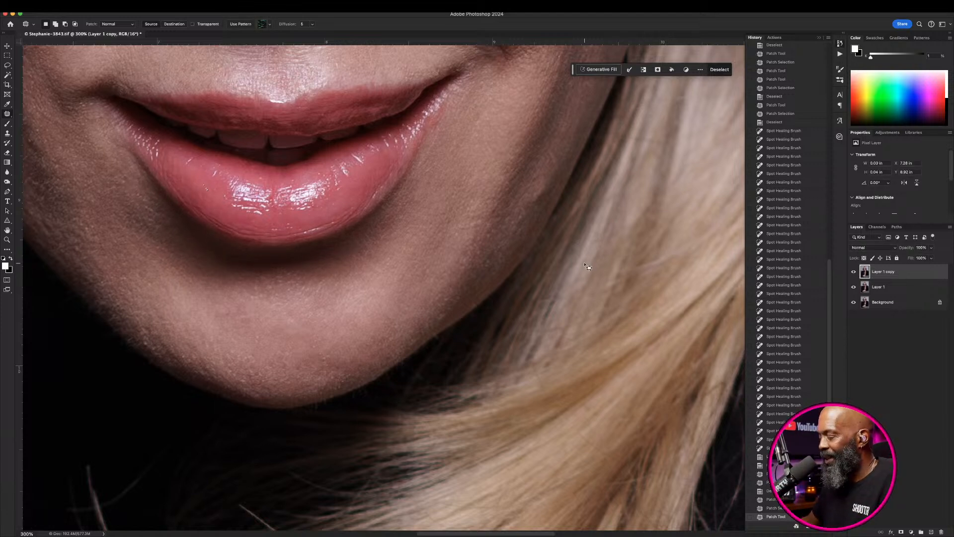
- Compare the whole face at 100% with both retouching layers hidden, with Layer 1 shown, and with Layer 1 copy toggled
scroll(451, 243, "up", 5)
scroll(451, 243, "left", 3)
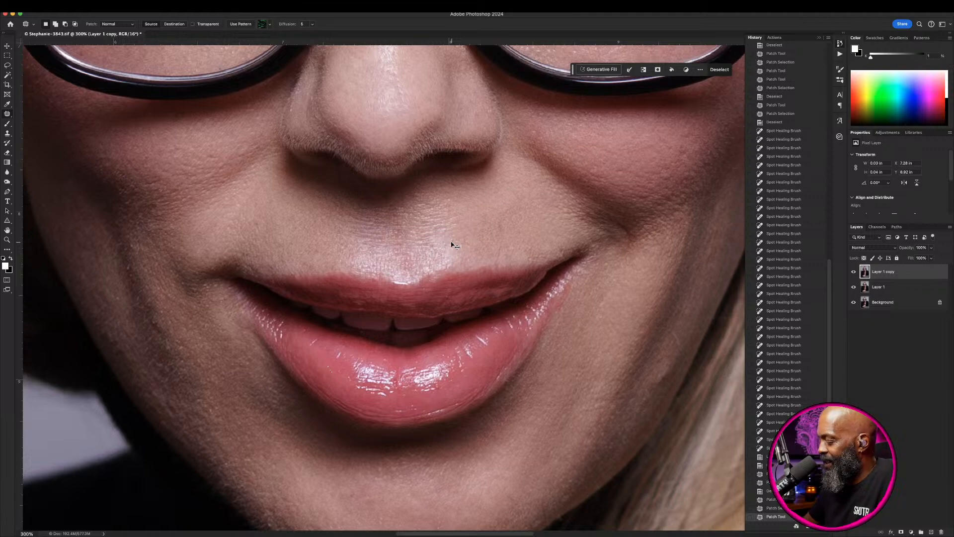
scroll(451, 243, "down", 5)
scroll(453, 244, "up", 4)
scroll(454, 244, "right", 3)
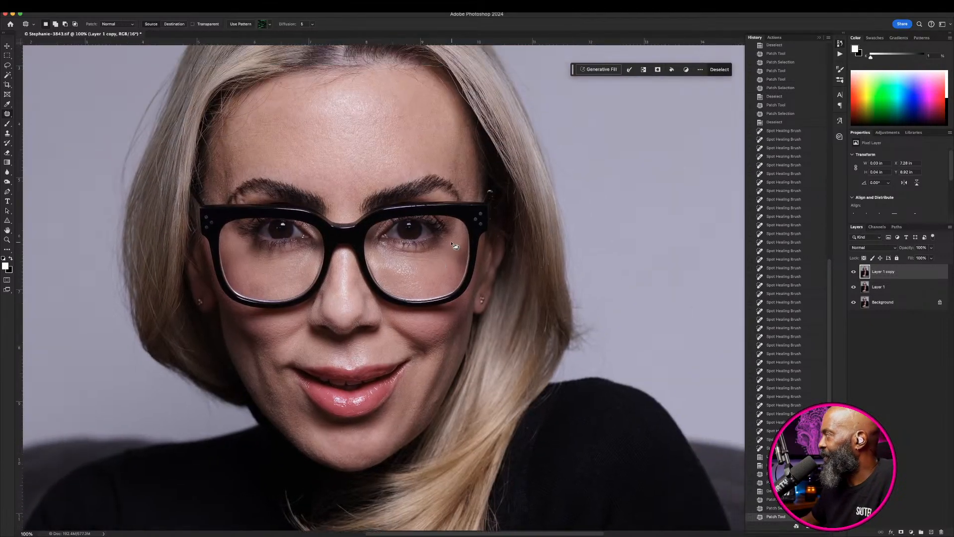
left_click(854, 271)
left_click(854, 287)
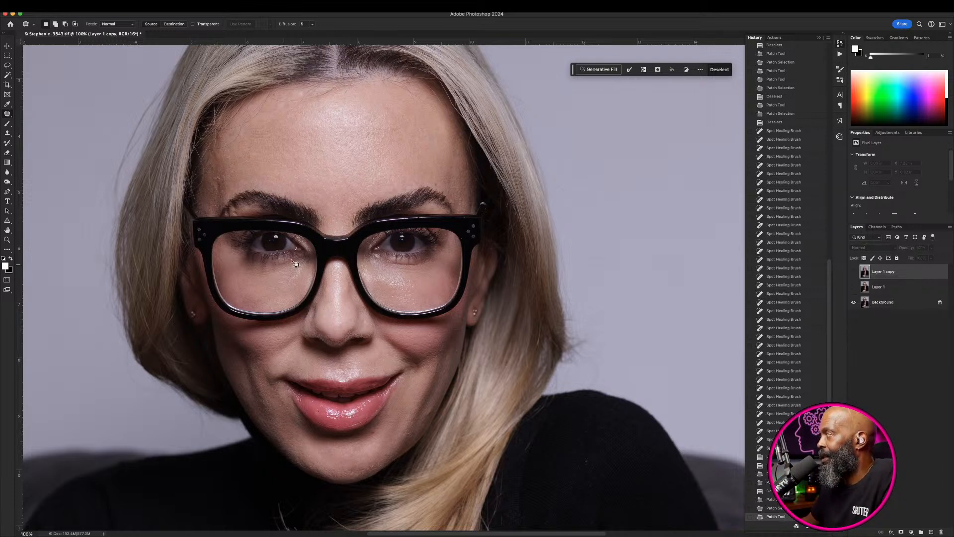
left_click(854, 288)
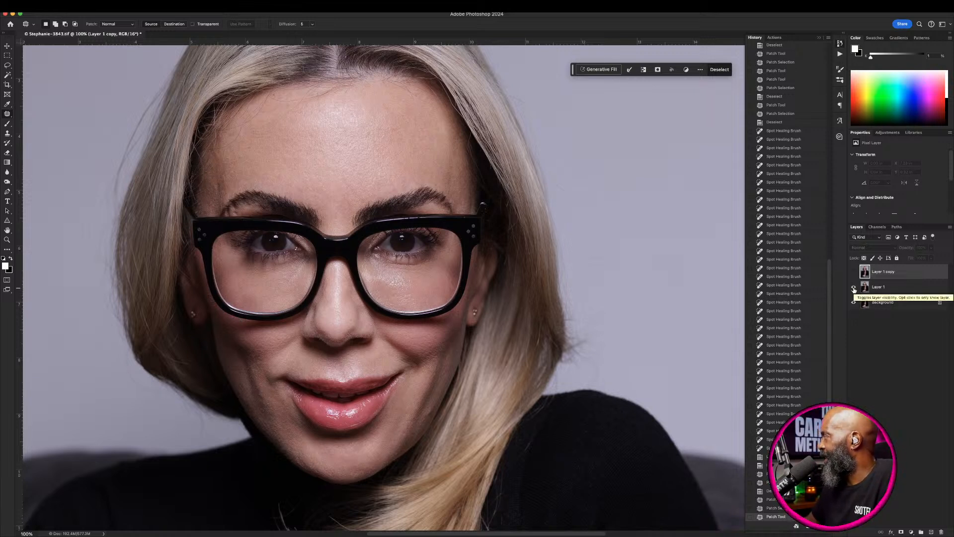
left_click(854, 272)
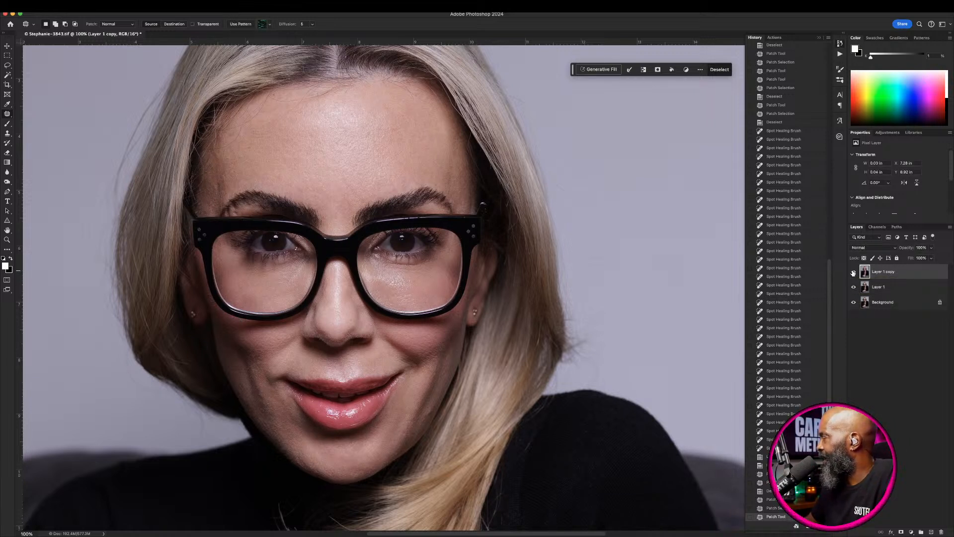
left_click(853, 273)
left_click(853, 273)
left_click(854, 273)
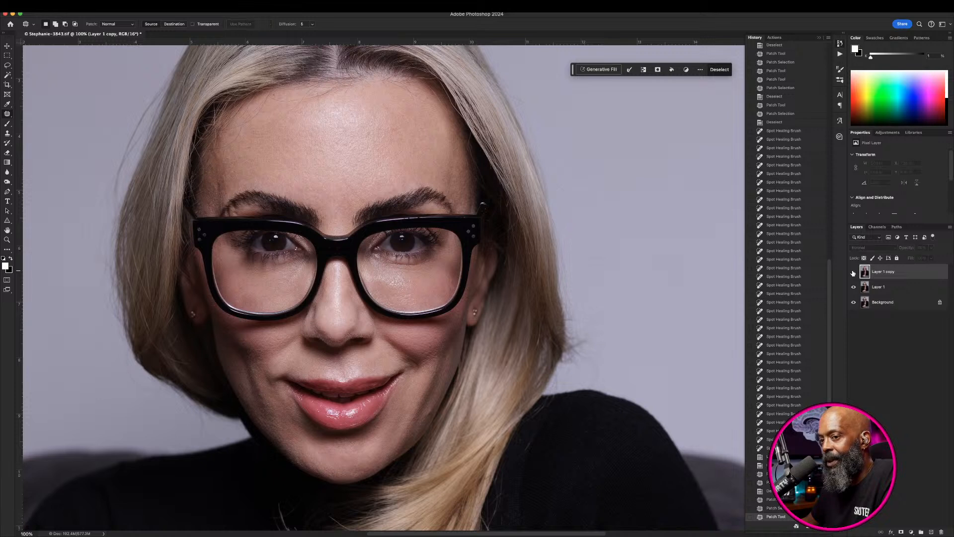
left_click(853, 273)
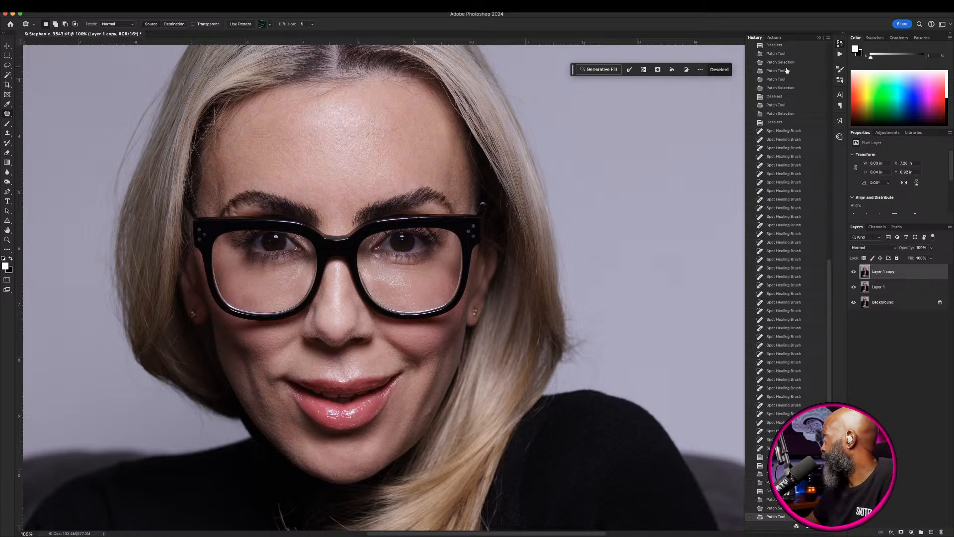
- Find the D&B w Help action in the retouching set and run it on the portrait
left_click(775, 39)
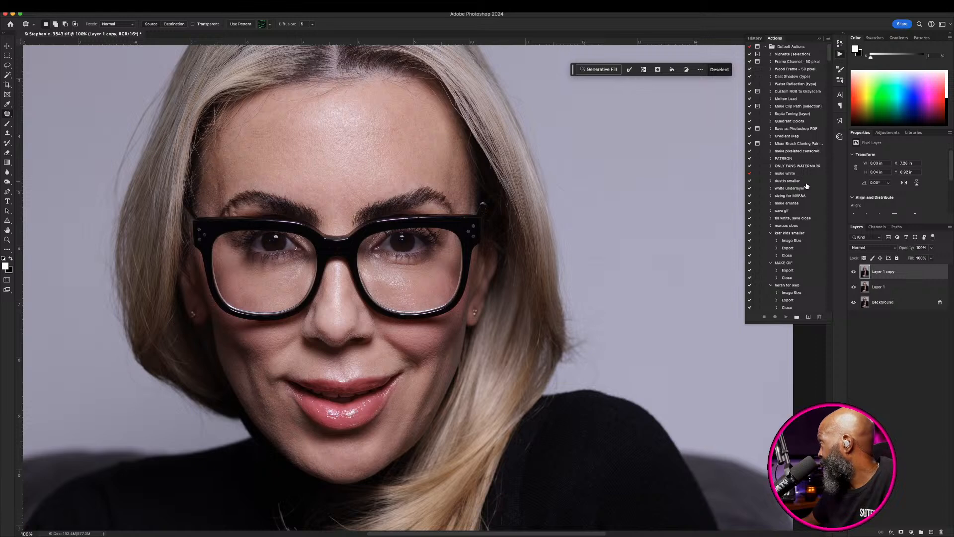
scroll(799, 233, "down", 15)
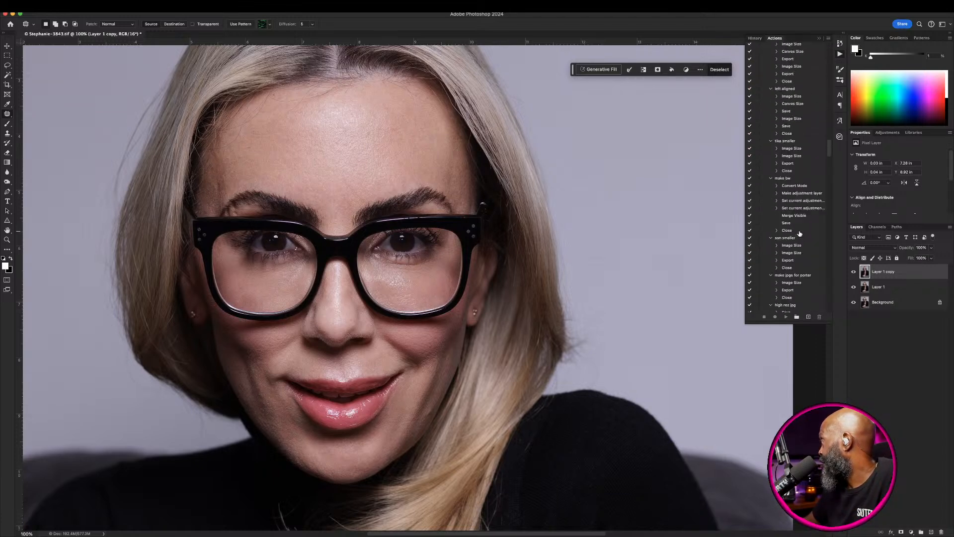
scroll(800, 233, "down", 10)
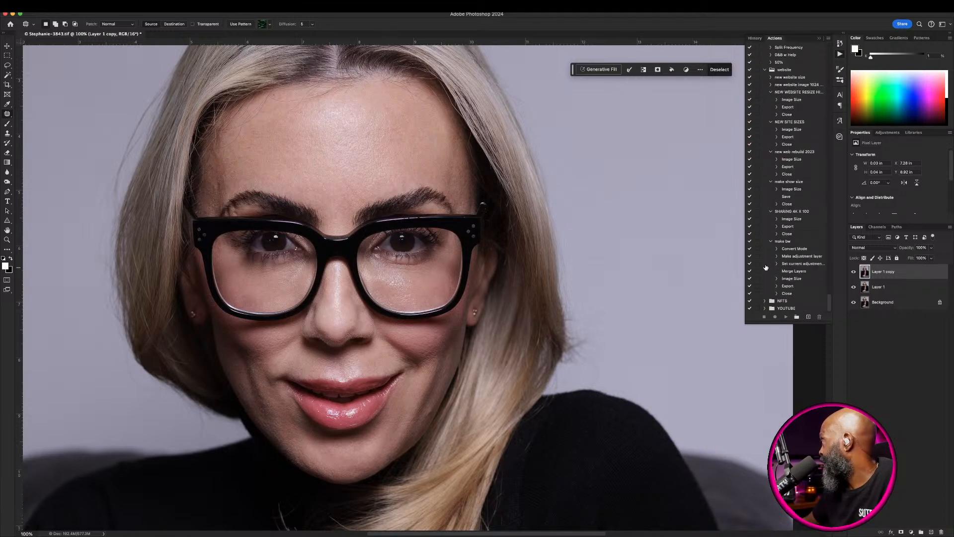
scroll(778, 222, "up", 4)
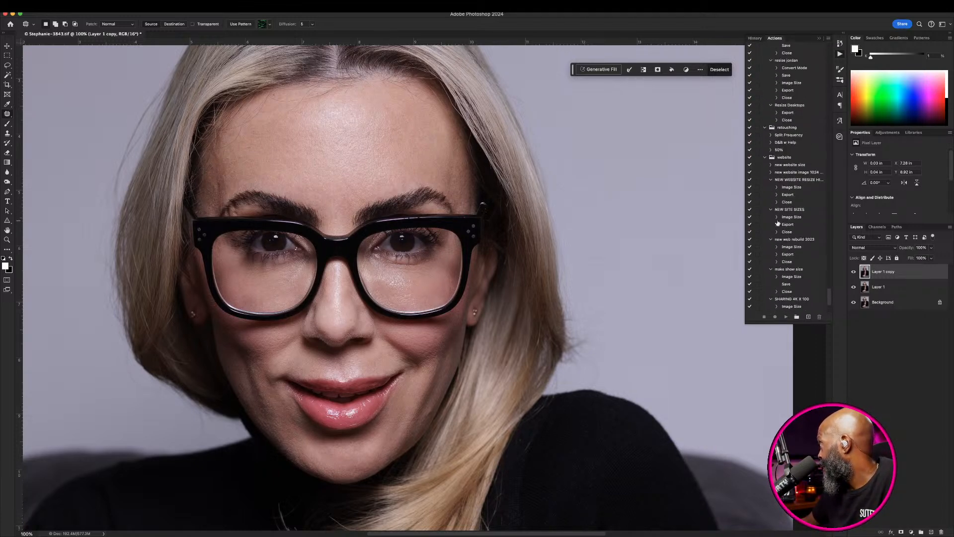
left_click(766, 158)
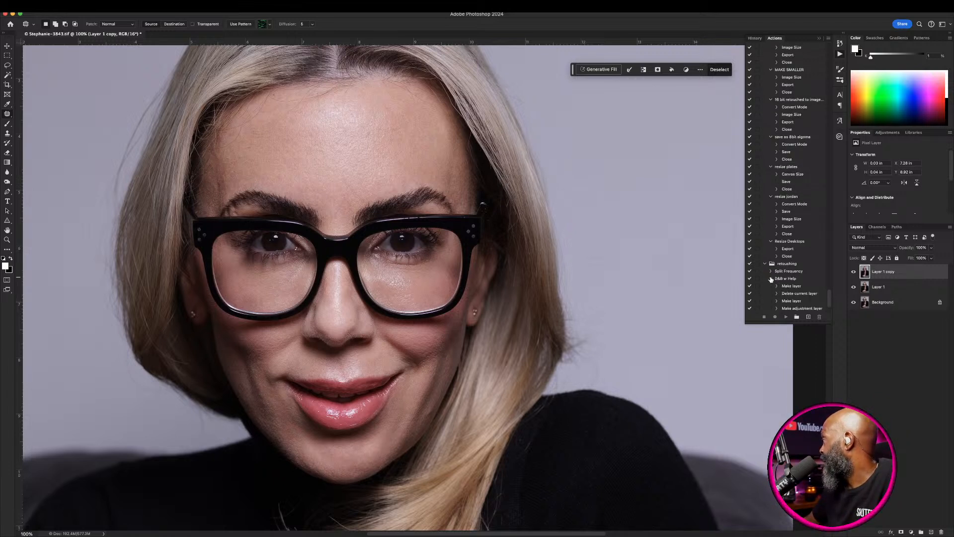
left_click(771, 278)
scroll(783, 258, "down", 2)
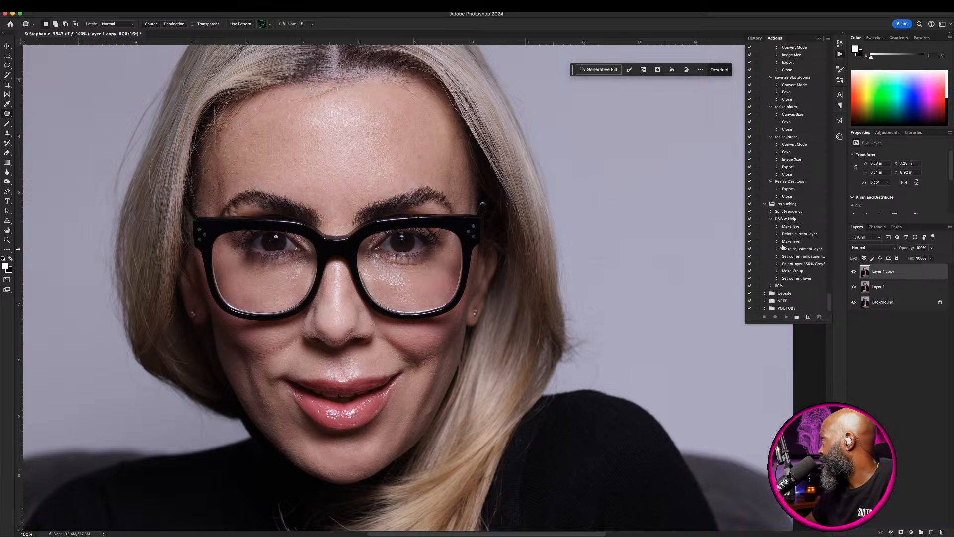
left_click(785, 220)
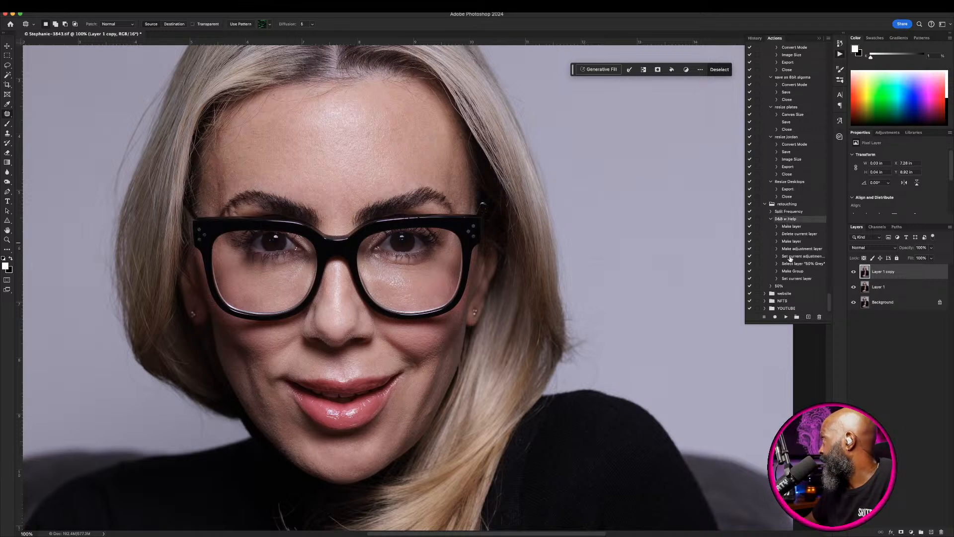
left_click(785, 317)
- Examine the Black & White 1 and 50% Grey layers in the D&B group, with the portrait layers hidden and shown
left_click(862, 269)
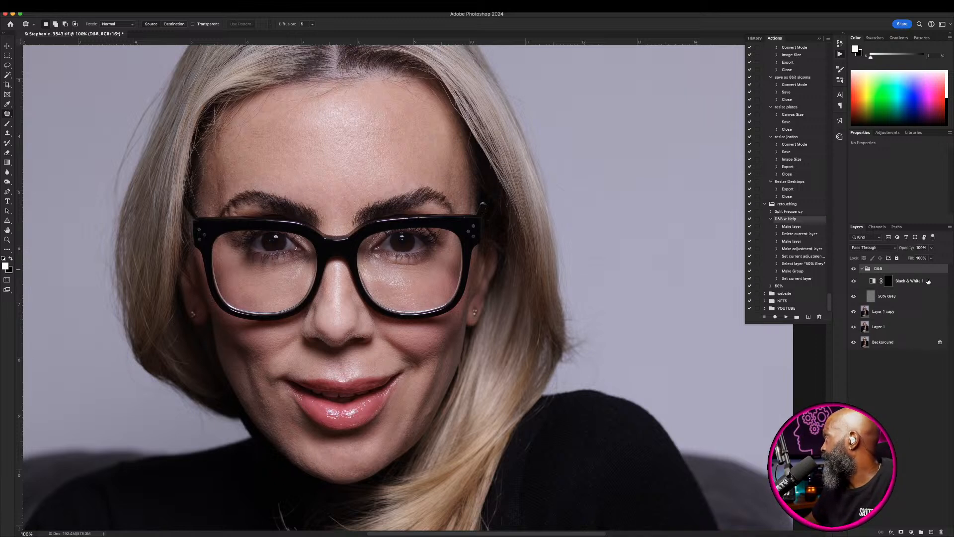
left_click(928, 282)
left_click(899, 297)
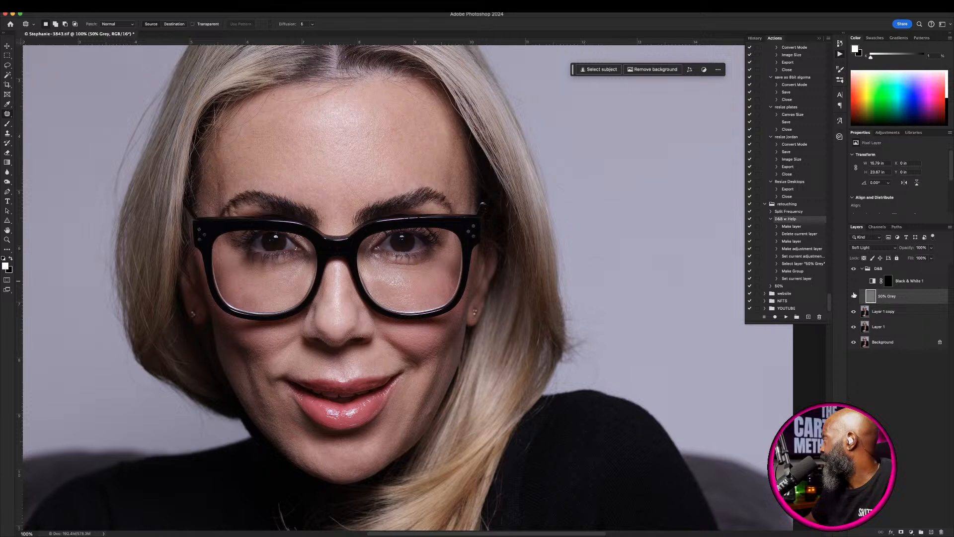
left_click(914, 279)
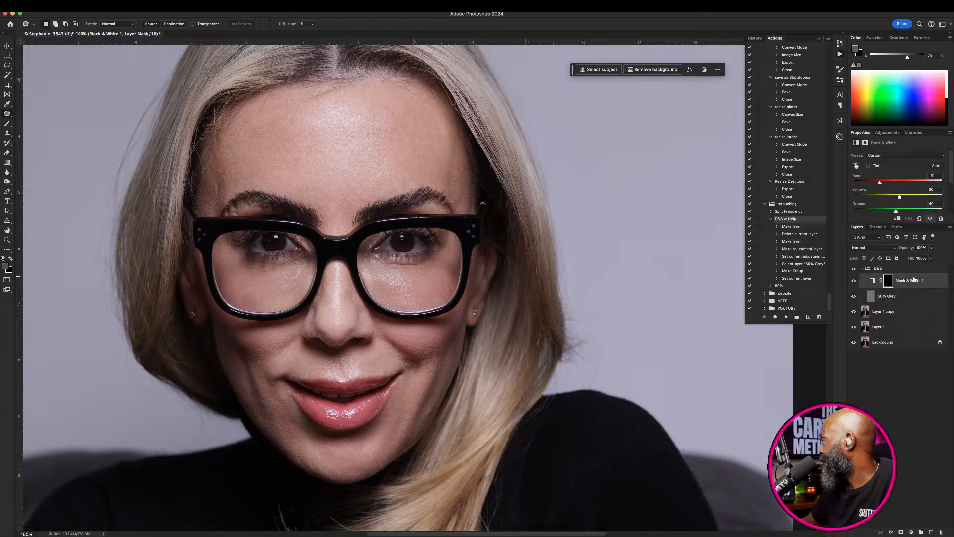
left_click(853, 342)
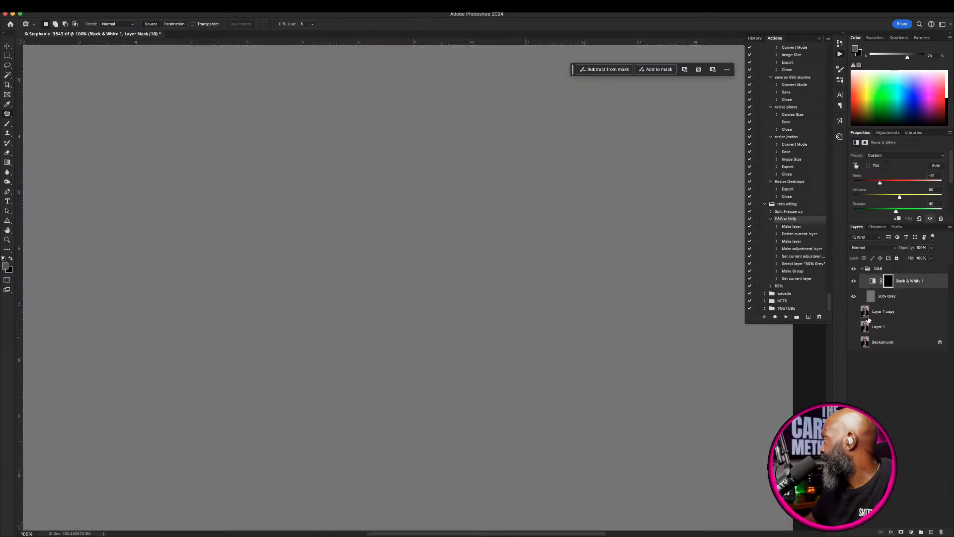
left_click(854, 342)
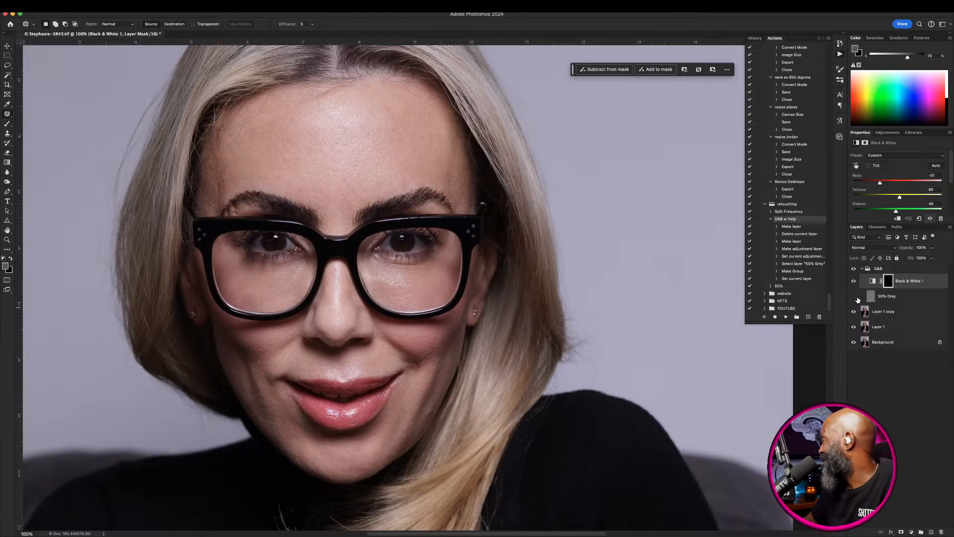
- Delete the D&B group together with its contents
left_click(902, 269)
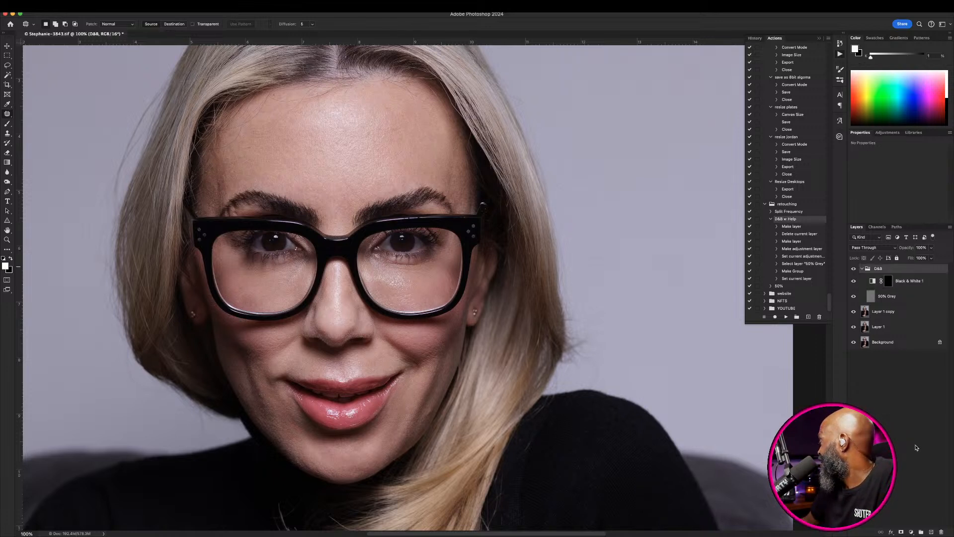
left_click(940, 532)
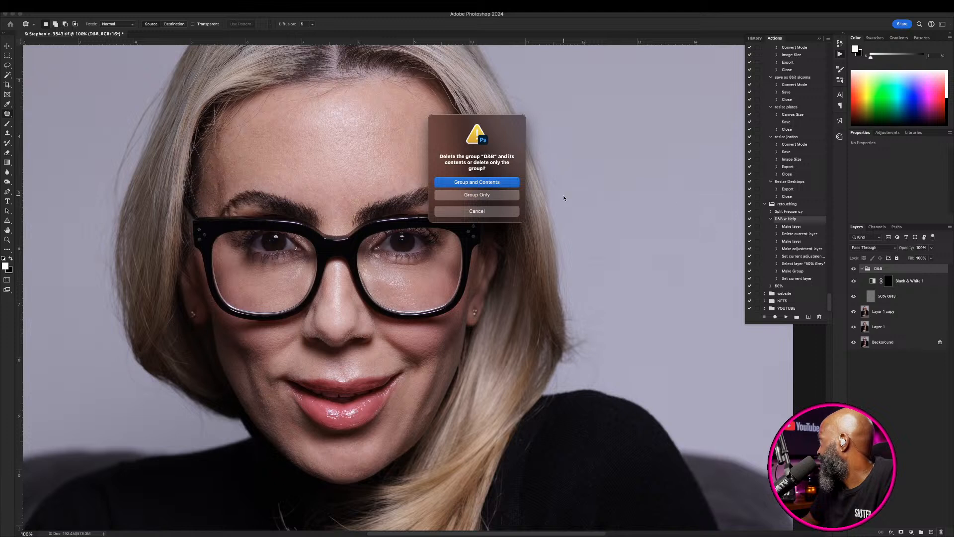
left_click(482, 183)
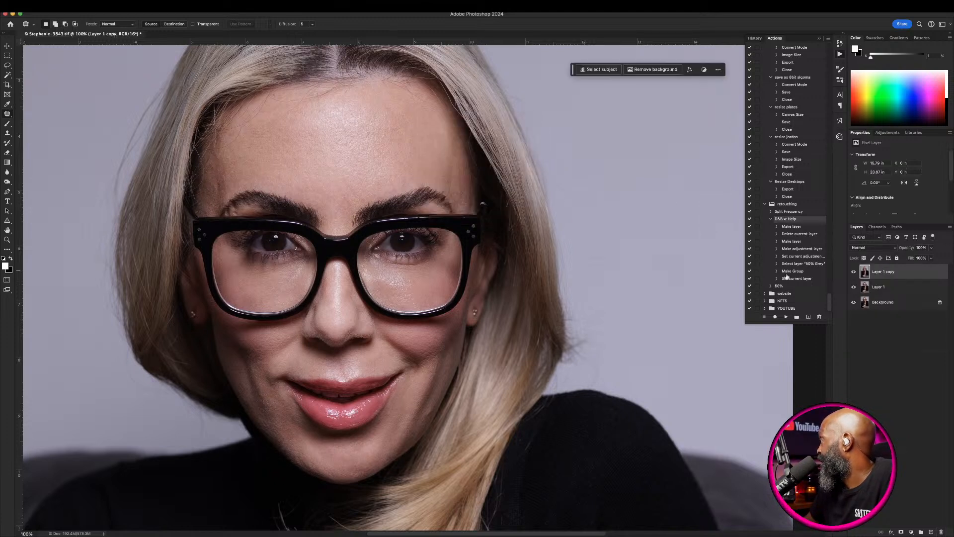
- Try the 50% action from the retouching set, and delete the grey layer it creates
left_click(770, 219)
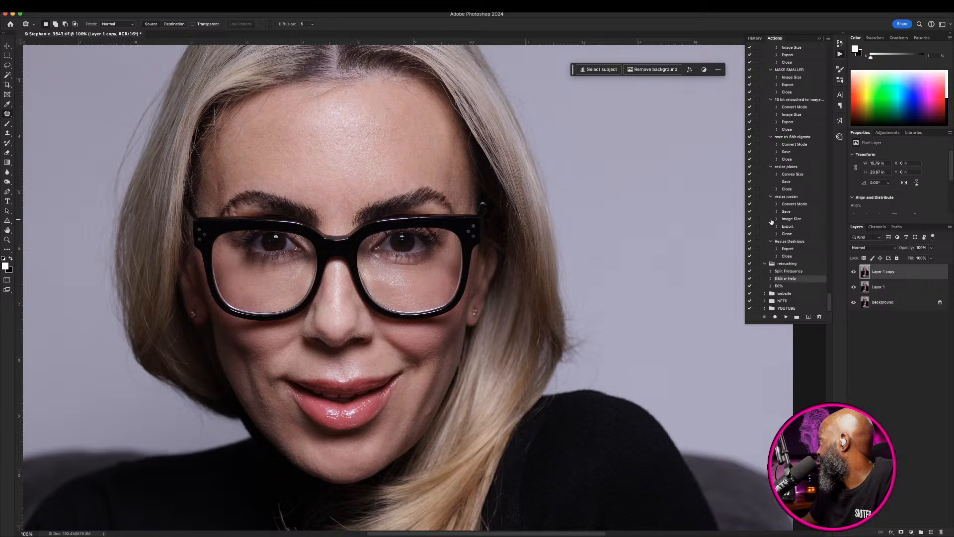
left_click(796, 288)
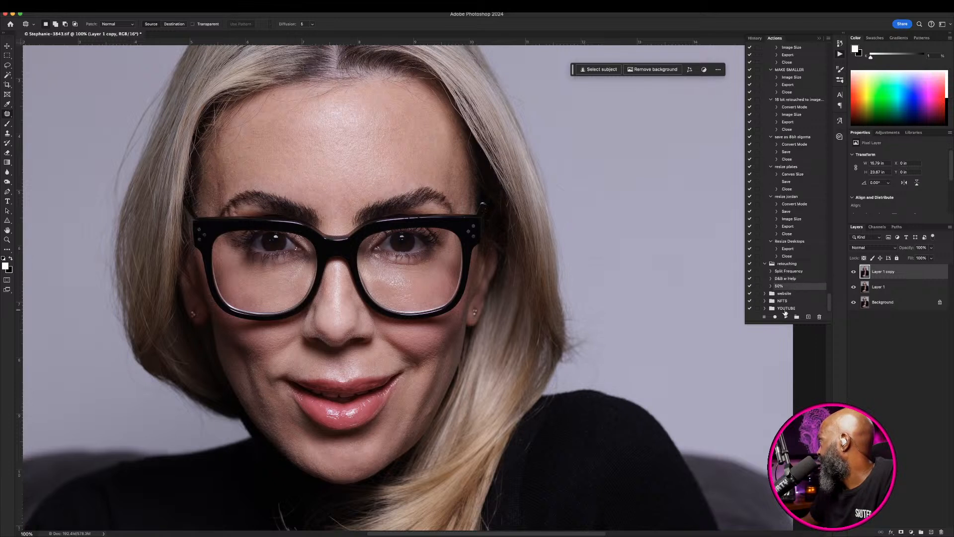
left_click(785, 317)
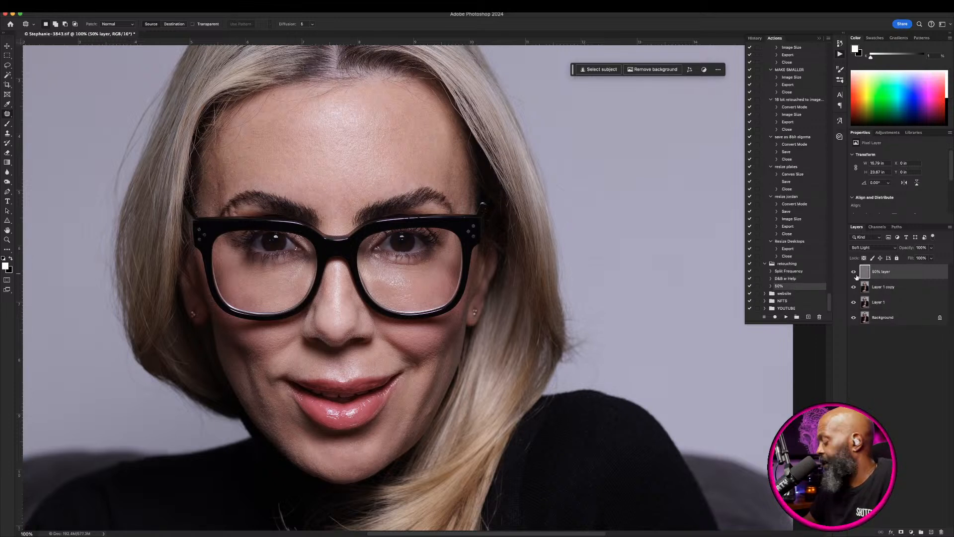
key("Delete")
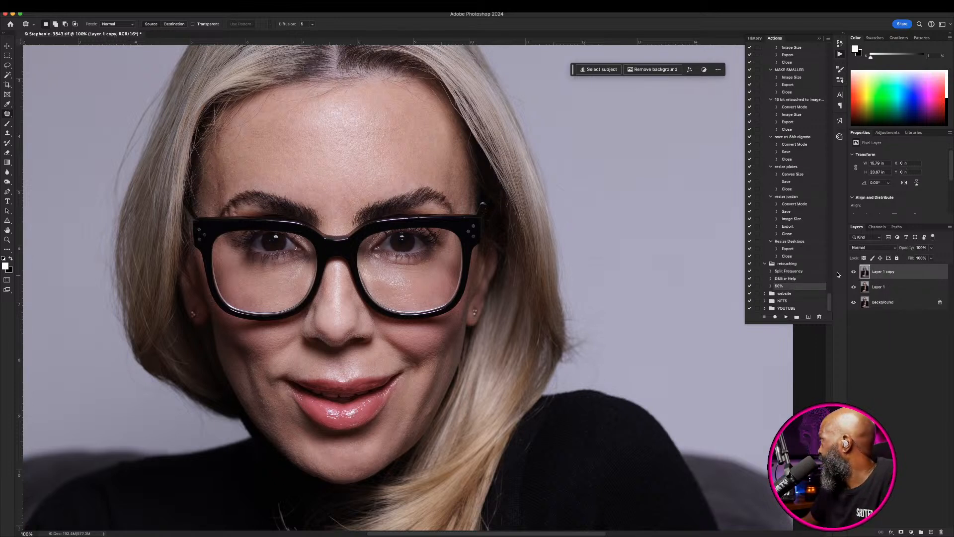
- Run the D&B w Help action on the portrait again and expand the resulting D&B group
left_click(793, 279)
left_click(786, 317)
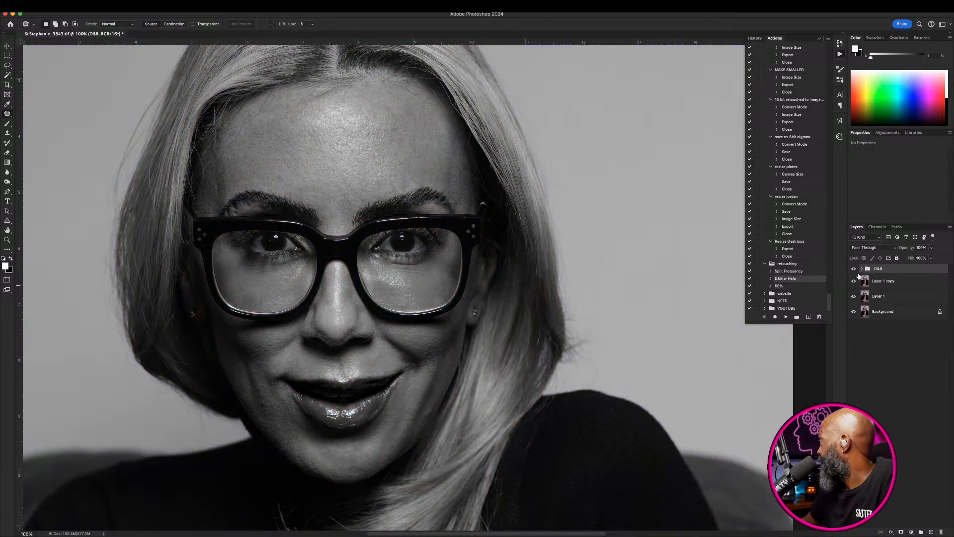
left_click(862, 268)
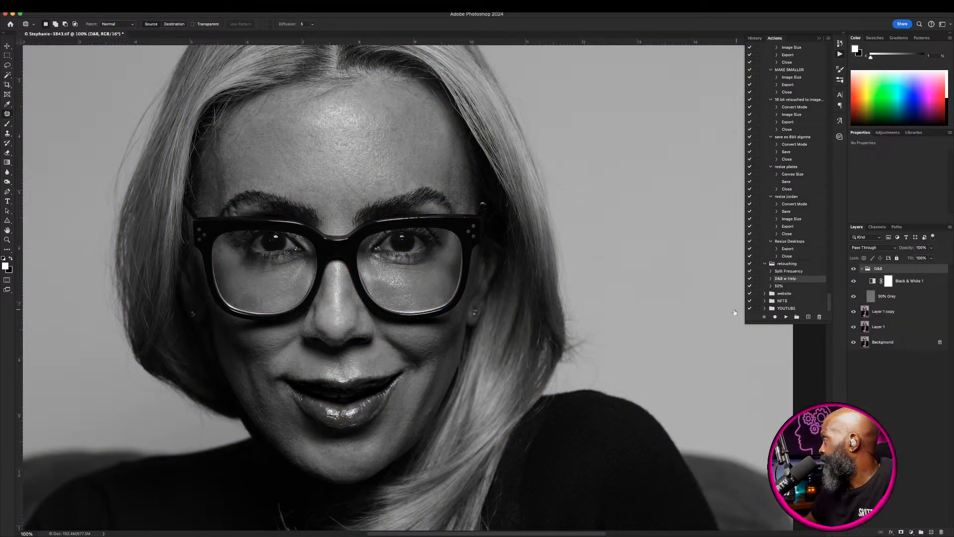
- Compare the portrait with the Black & White 1 adjustment layer hidden and shown, leaving it visible
left_click(854, 282)
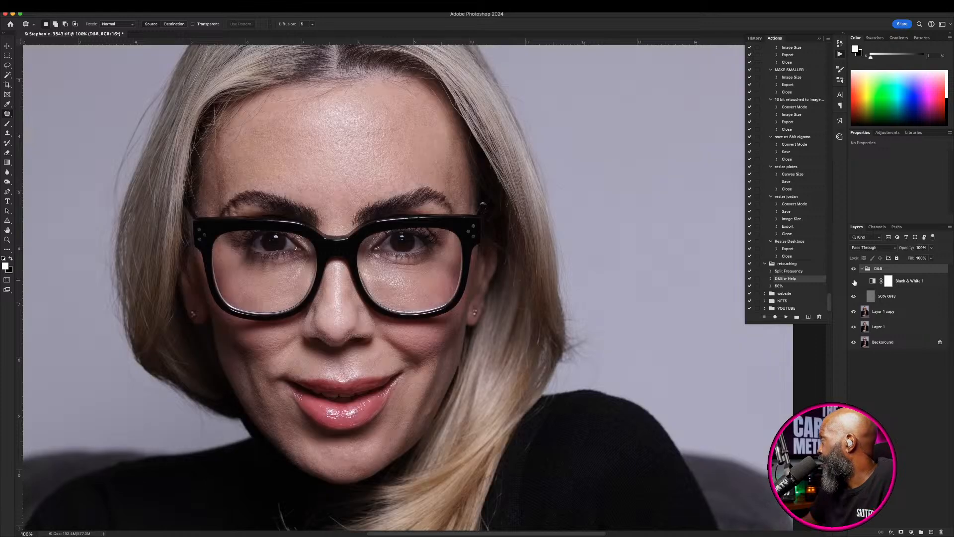
left_click(854, 281)
left_click(854, 282)
left_click(854, 282)
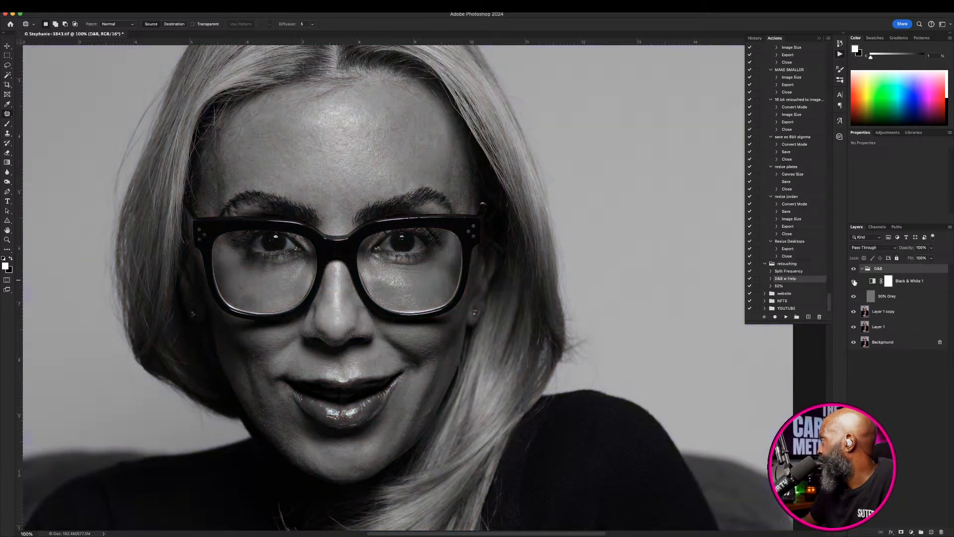
left_click(855, 282)
left_click(853, 282)
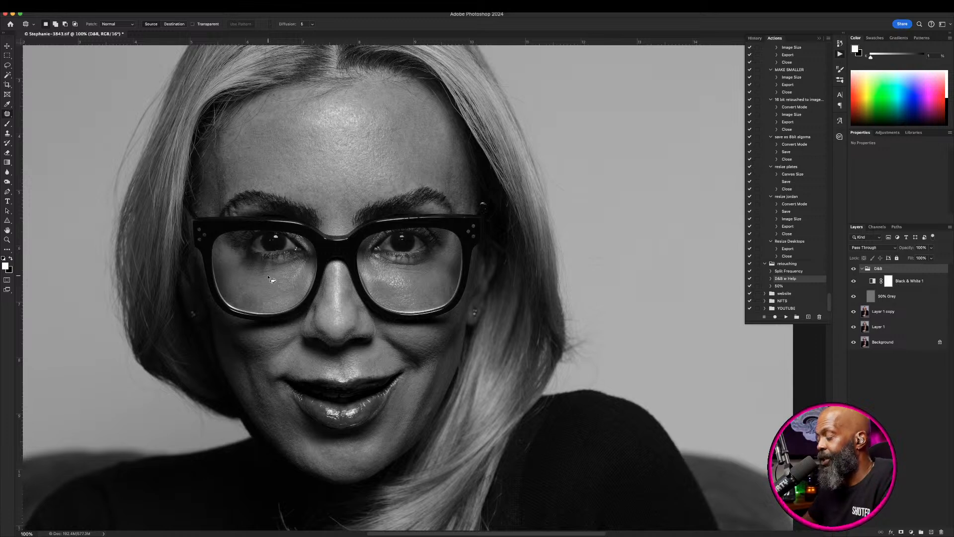
- Activate the regular Brush tool and make the 50% Grey layer in the D&B group the painting target
scroll(268, 279, "left", 5)
scroll(268, 279, "down", 2)
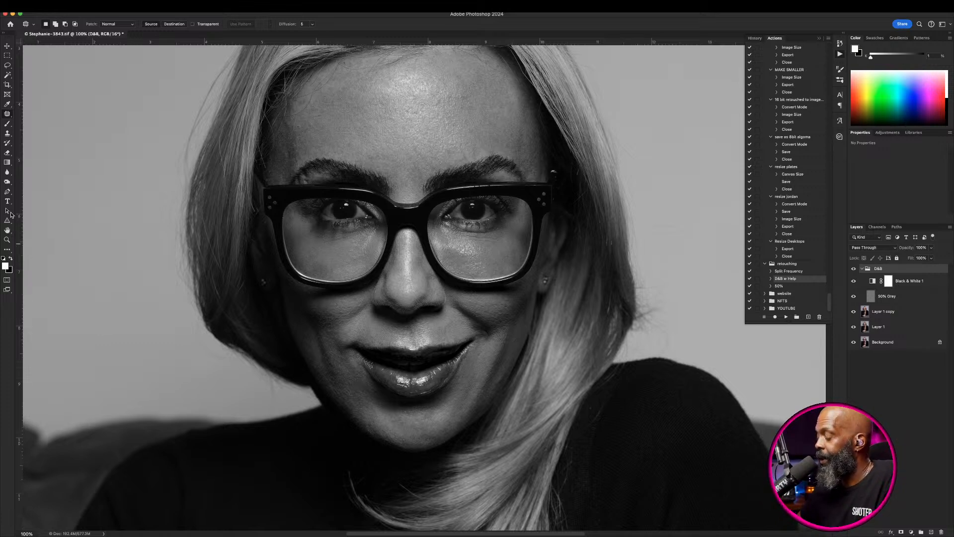
key("b")
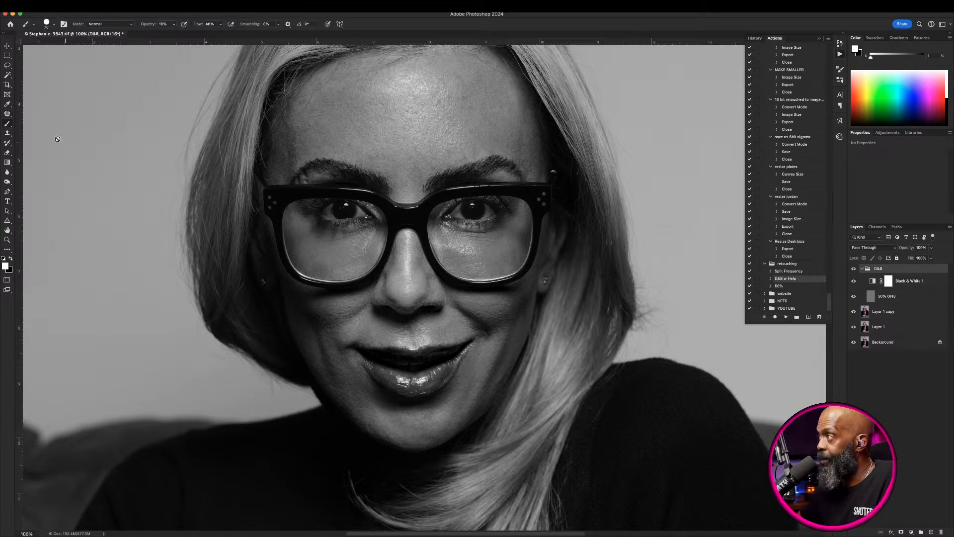
right_click(7, 124)
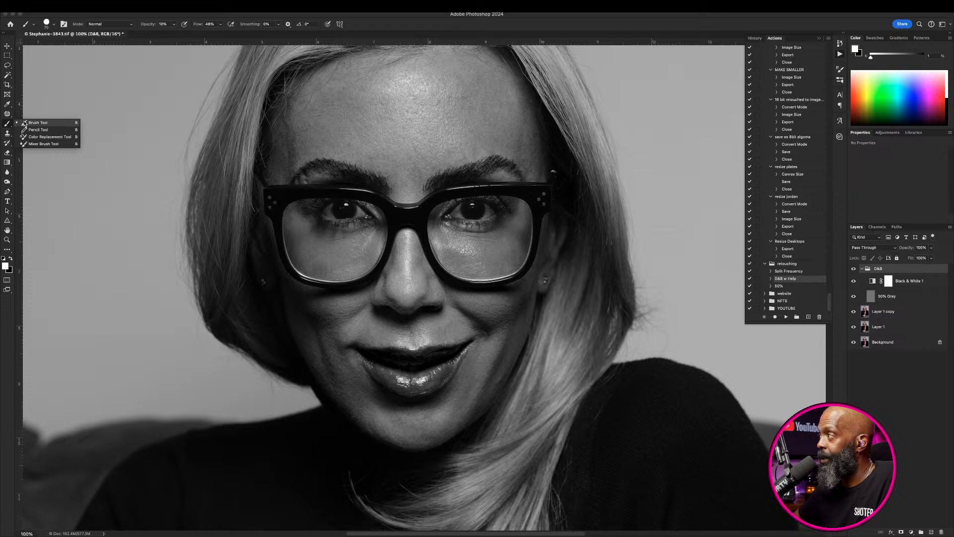
left_click(27, 123)
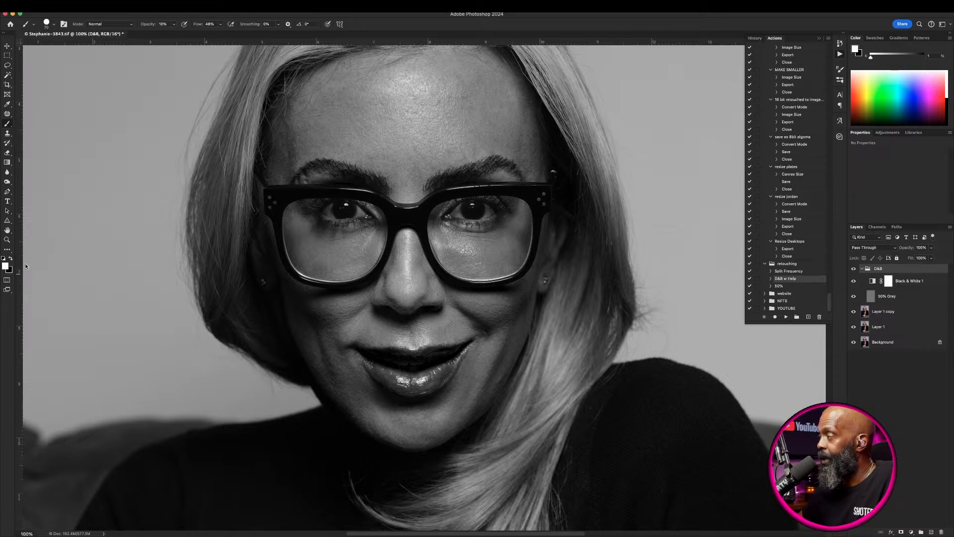
left_click(904, 298)
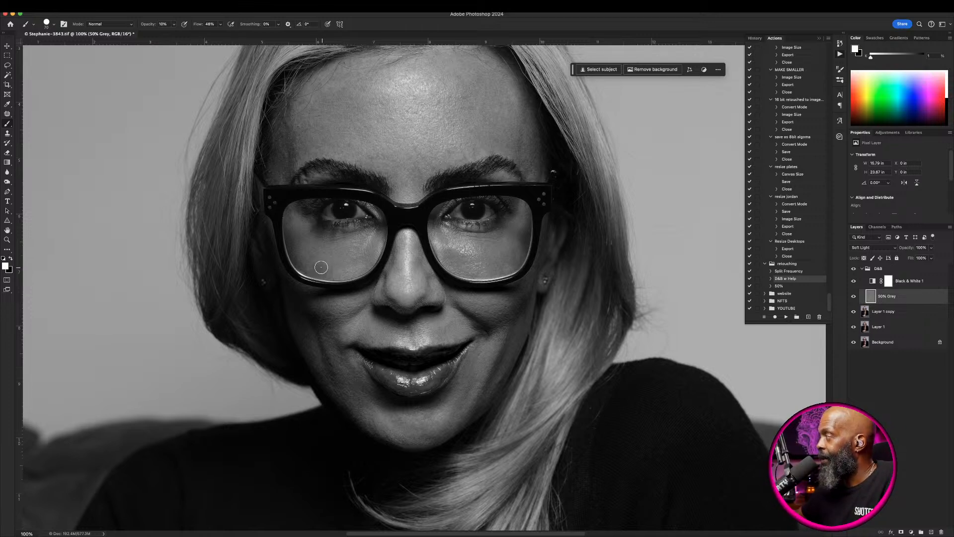
- Set the brush flow to 100%
left_click(212, 24)
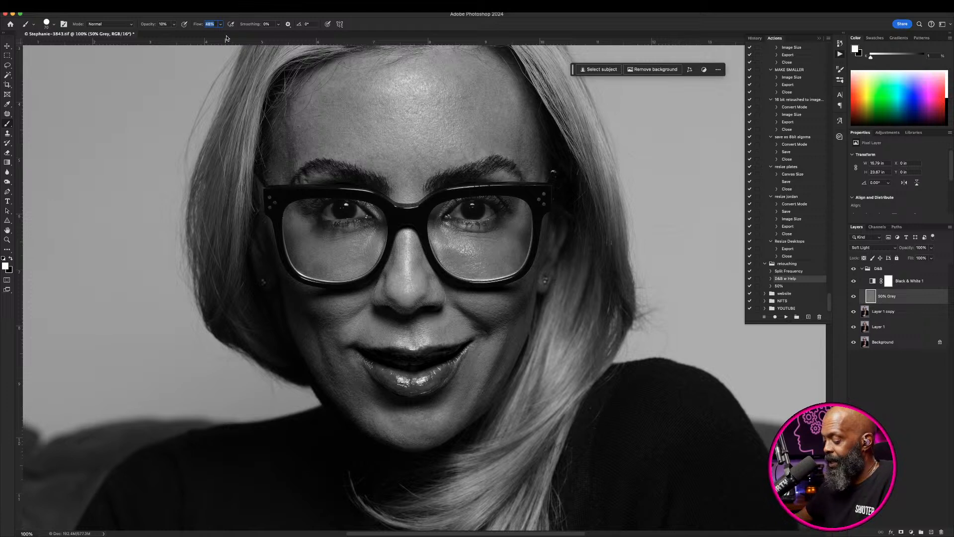
type("100")
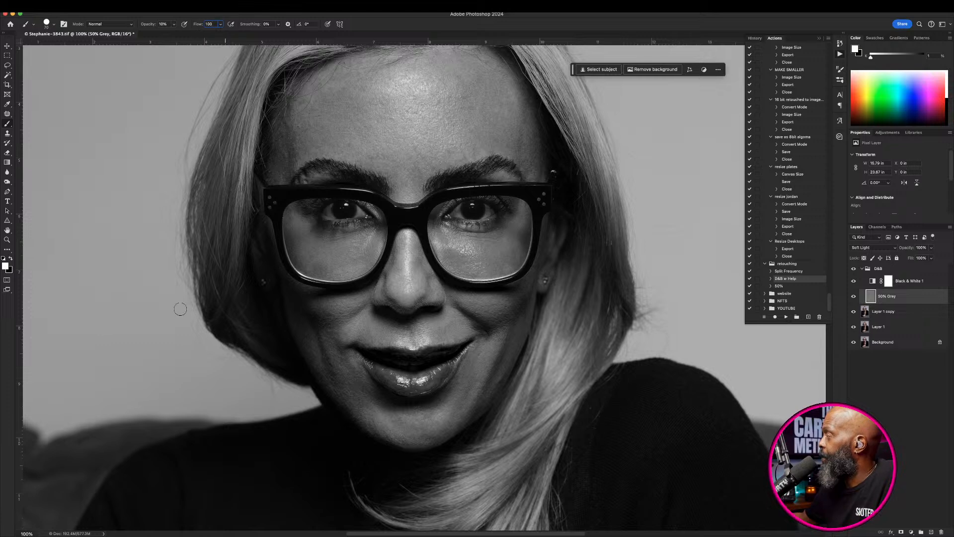
key("Return")
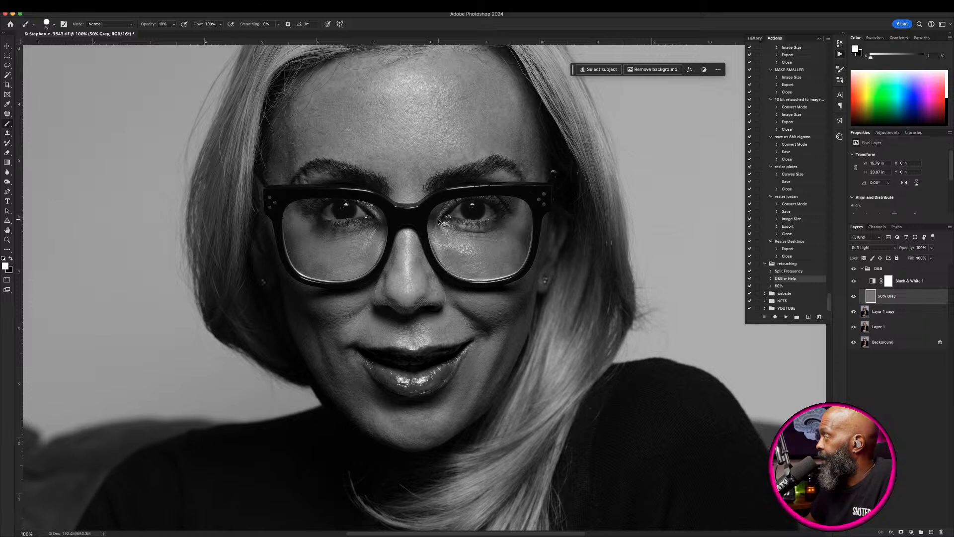
- Set the brush flow to 20%
left_click(208, 24)
type("20")
key("Return")
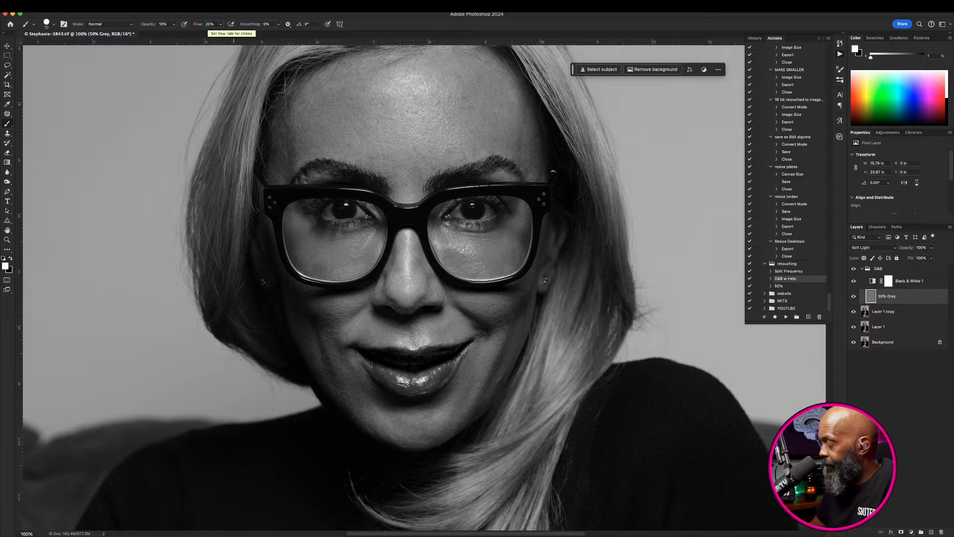
- Shrink the brush to a small tip for lightening fine dark patches on the skin beneath the eyes at 300%
key("ctrl+plus")
key("ctrl+plus")
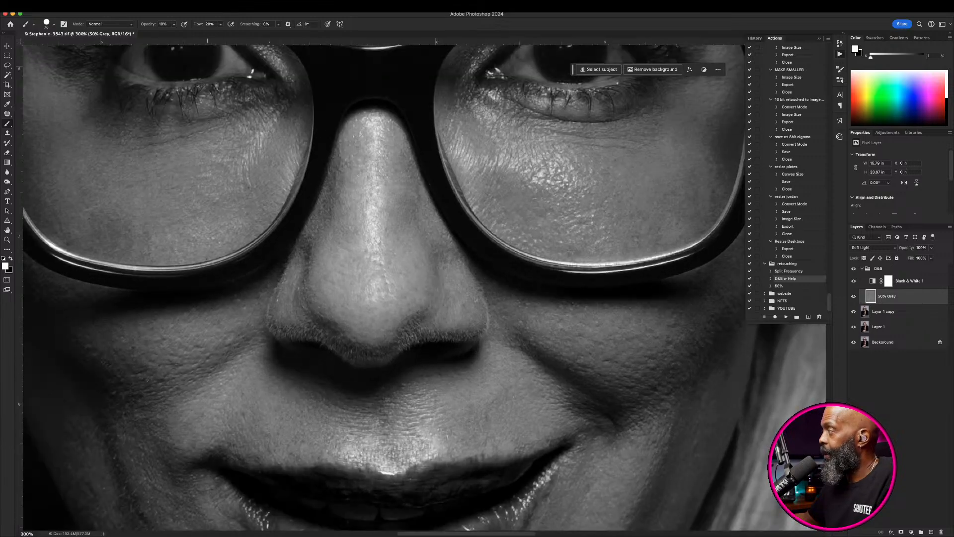
key("bracketleft")
key("bracketleft")
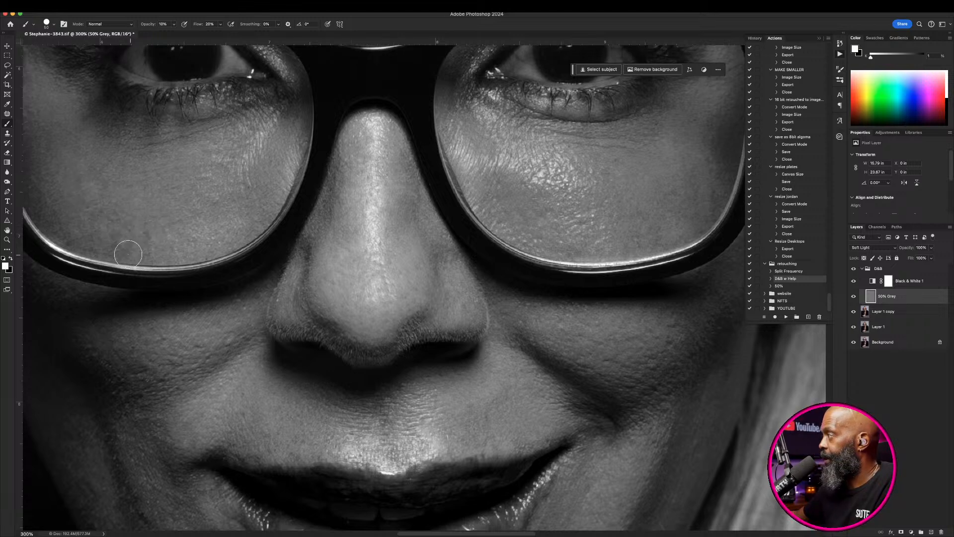
key("bracketleft")
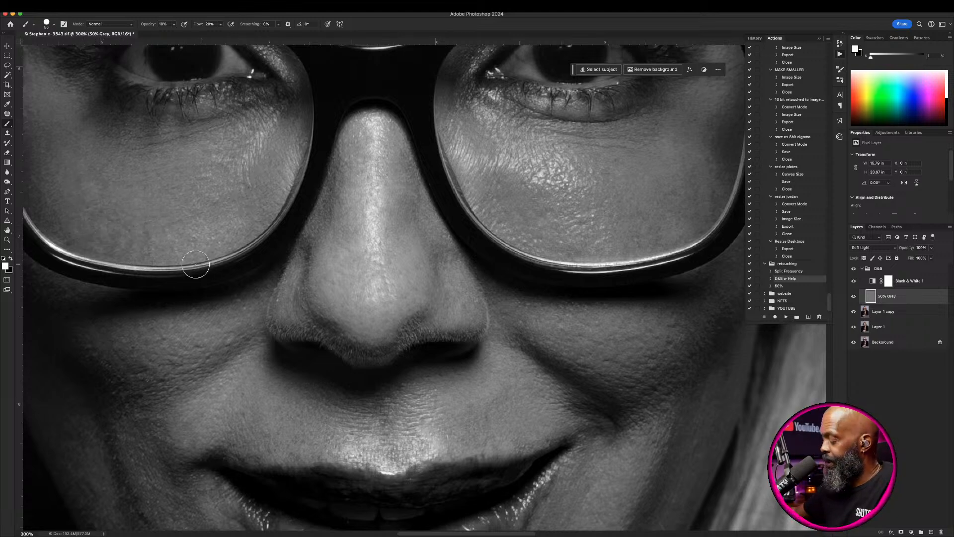
key("bracketleft")
key("bracketleft")
key("bracketleft")
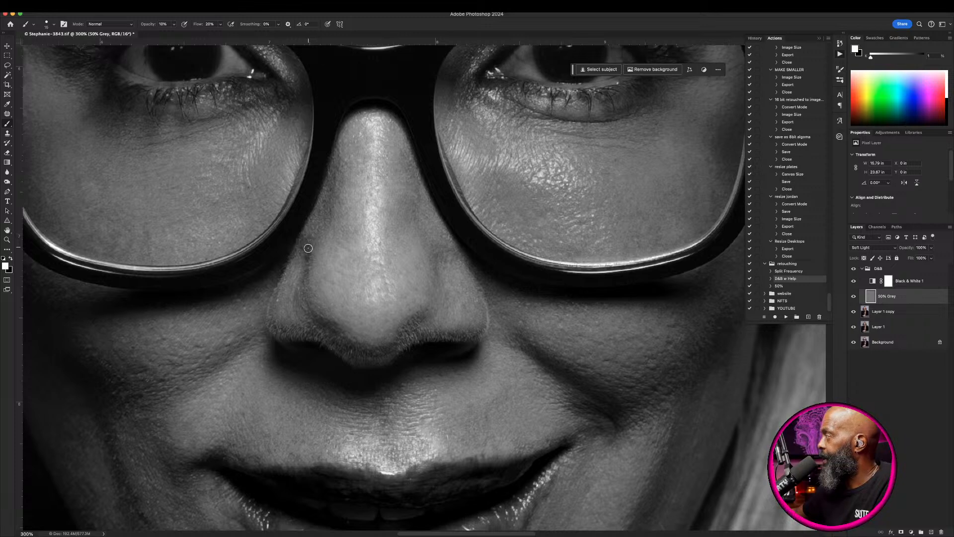
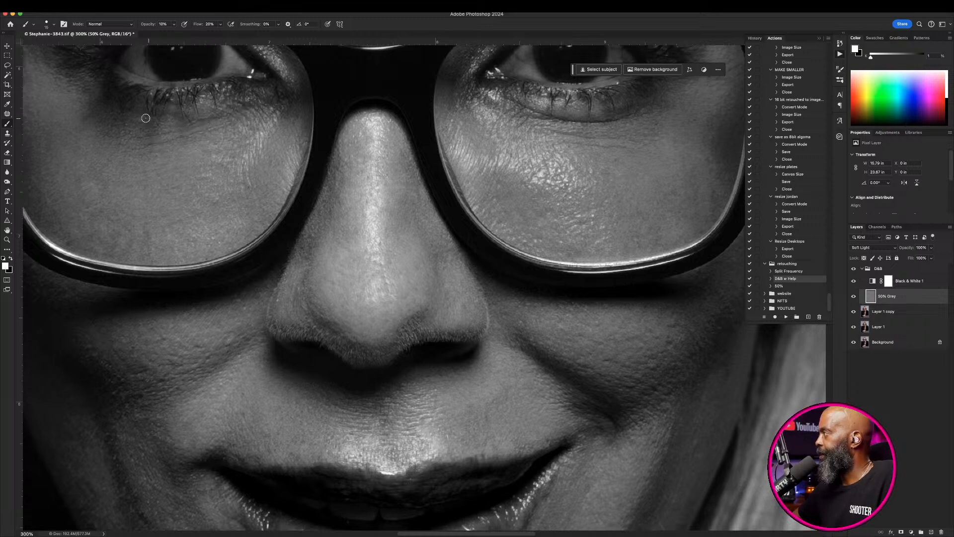
- Compare the under-eye skin with the 50% Grey layer hidden and shown, leaving the layer visible
left_click(854, 296)
left_click(855, 297)
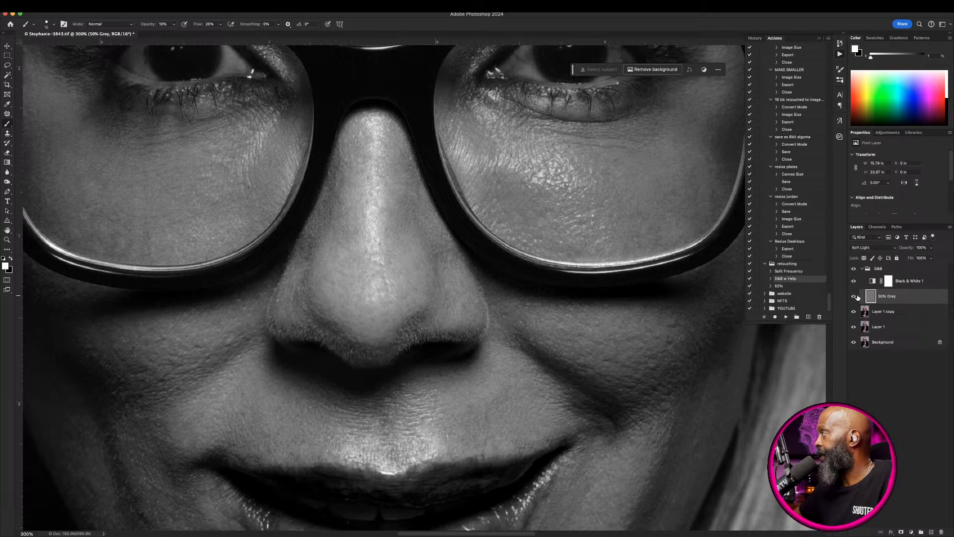
left_click(855, 296)
left_click(860, 298)
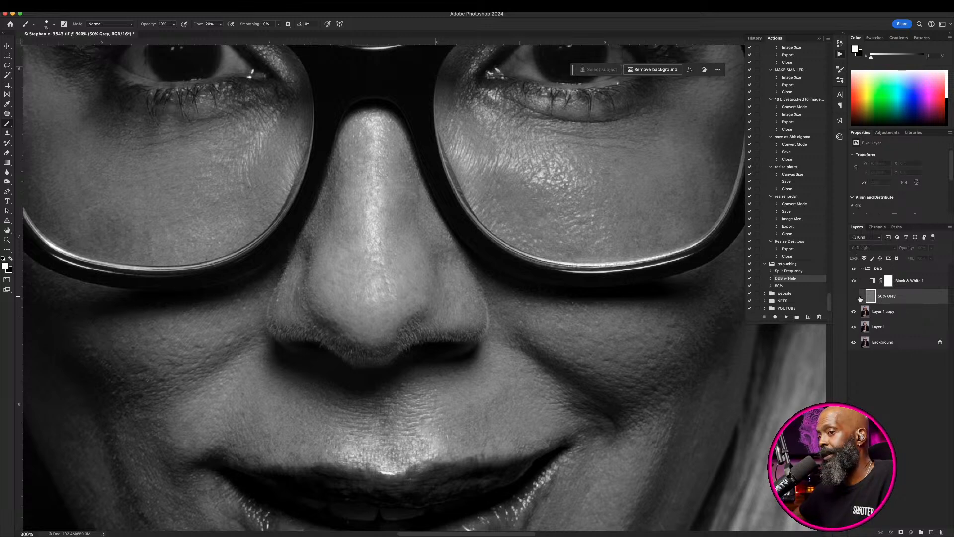
left_click(855, 298)
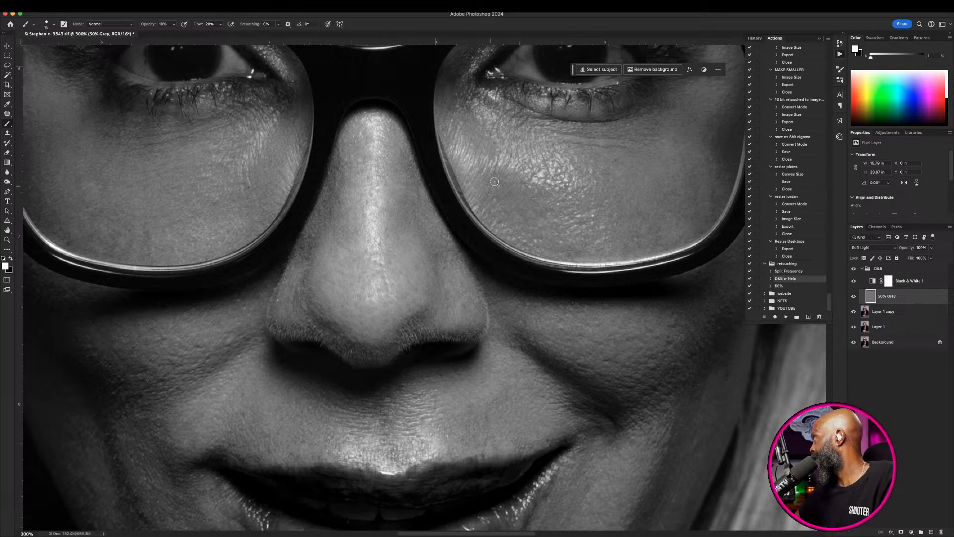
- Enlarge the brush to about 125 px for broader lightening around both eyes
key("bracketright")
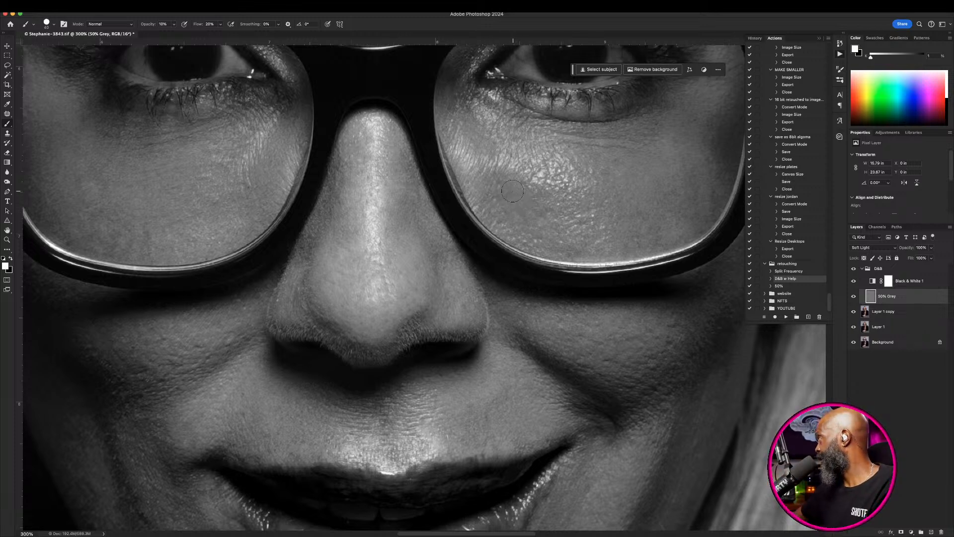
key("bracketright")
key("bracketright")
key("bracketright")
key("bracketright")
key("bracketright")
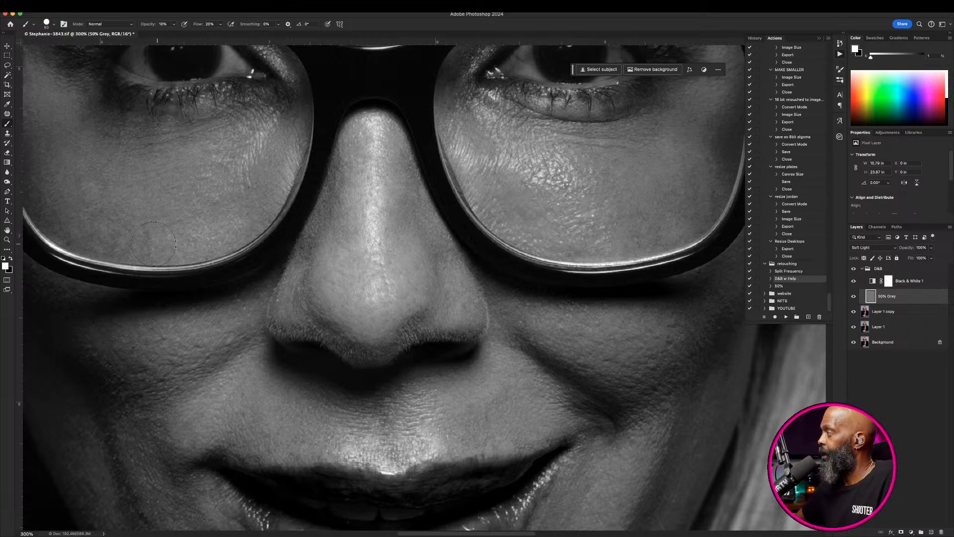
left_click_drag(271, 93, 286, 210)
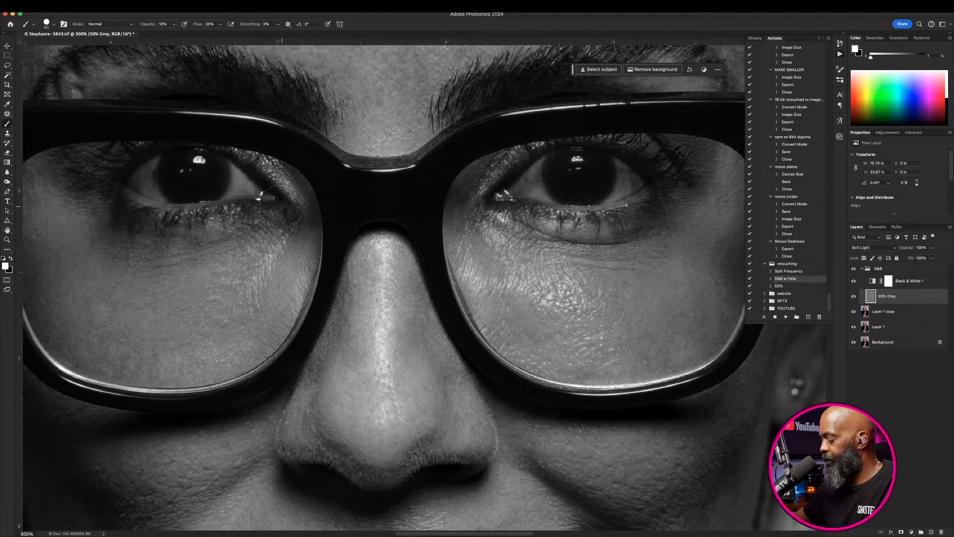
key("bracketright")
key("bracketright")
key("bracketright")
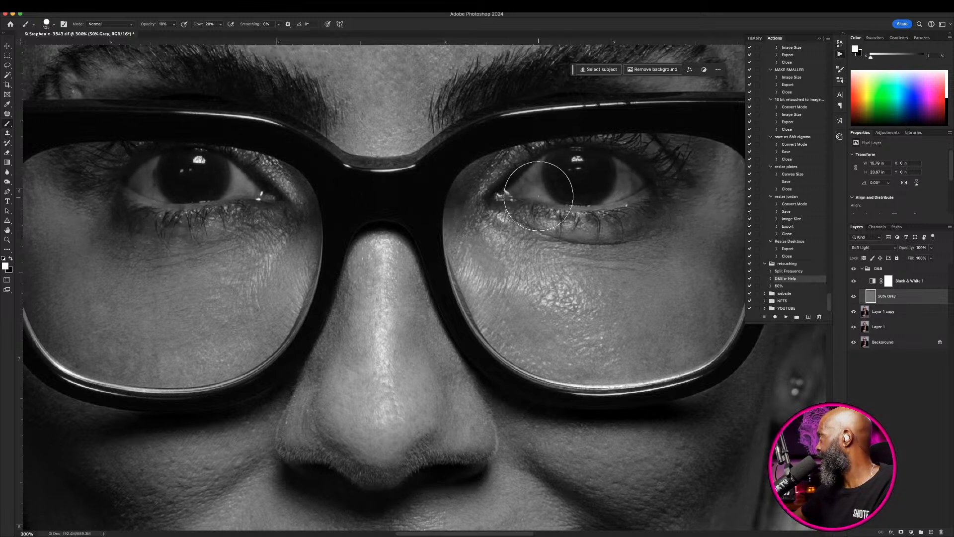
- Hide the Black & White 1 adjustment layer and compare the eye area in color with the 50% Grey layer hidden and shown
left_click(853, 282)
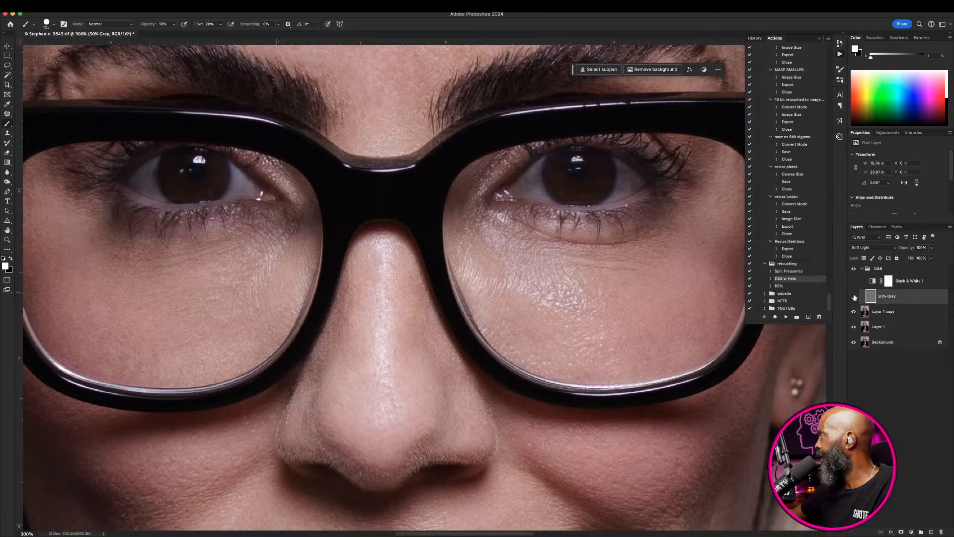
left_click(854, 296)
left_click(854, 297)
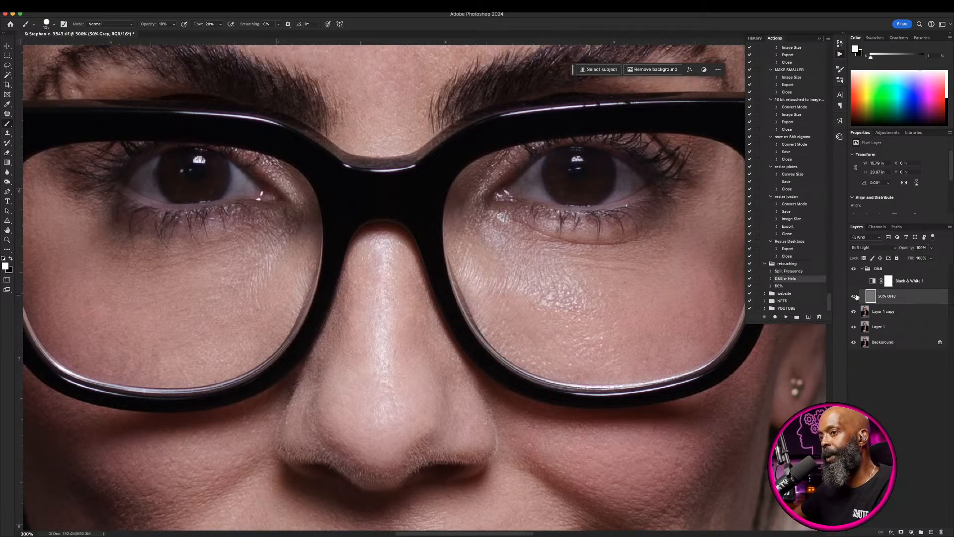
left_click(854, 297)
left_click(855, 297)
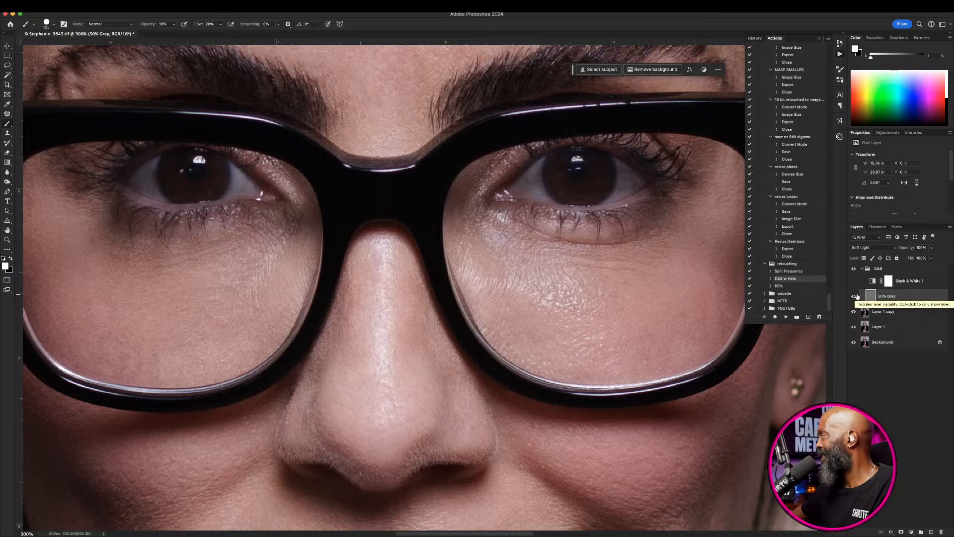
- Compare the whole portrait with the 50% Grey layer hidden and shown, leaving the layer visible
key("super+0")
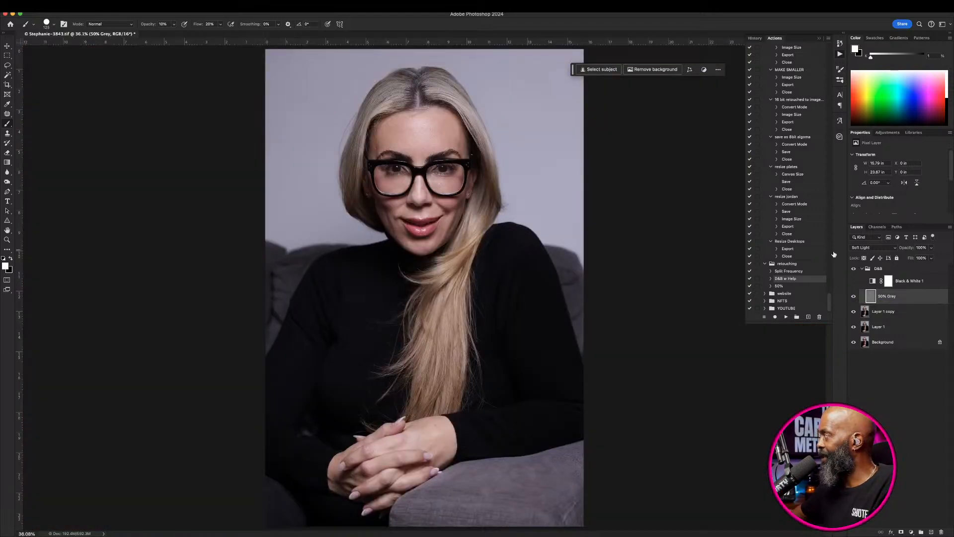
left_click(855, 296)
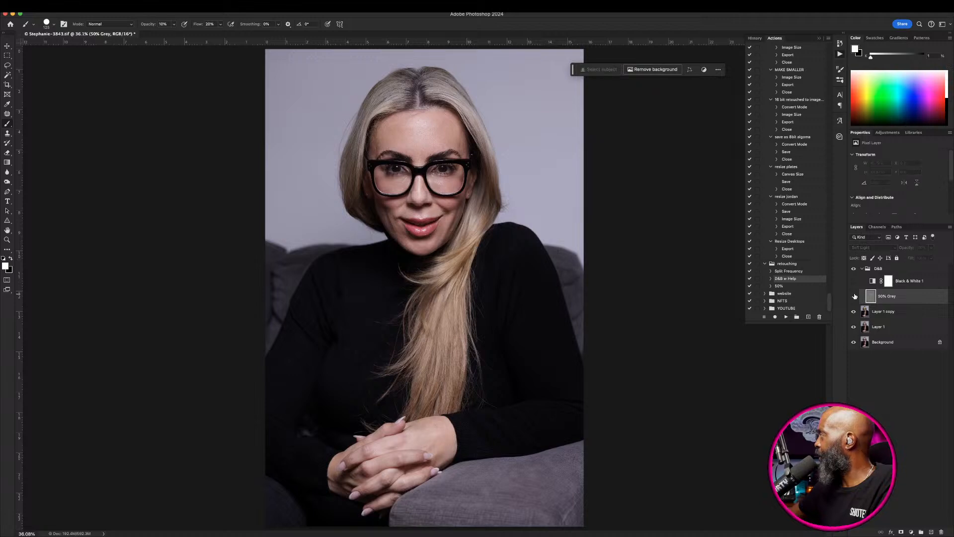
left_click(855, 296)
left_click(855, 296)
left_click(855, 296)
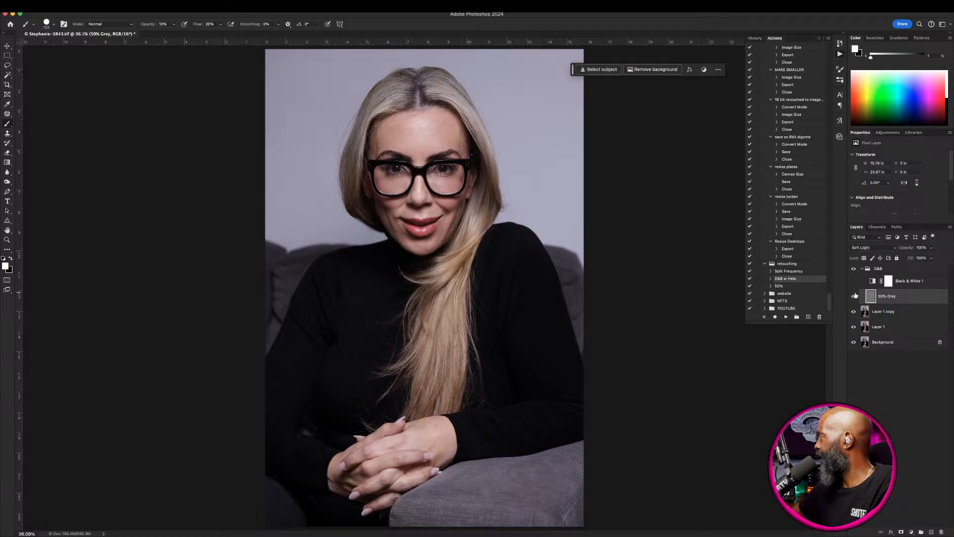
left_click(852, 297)
left_click(853, 297)
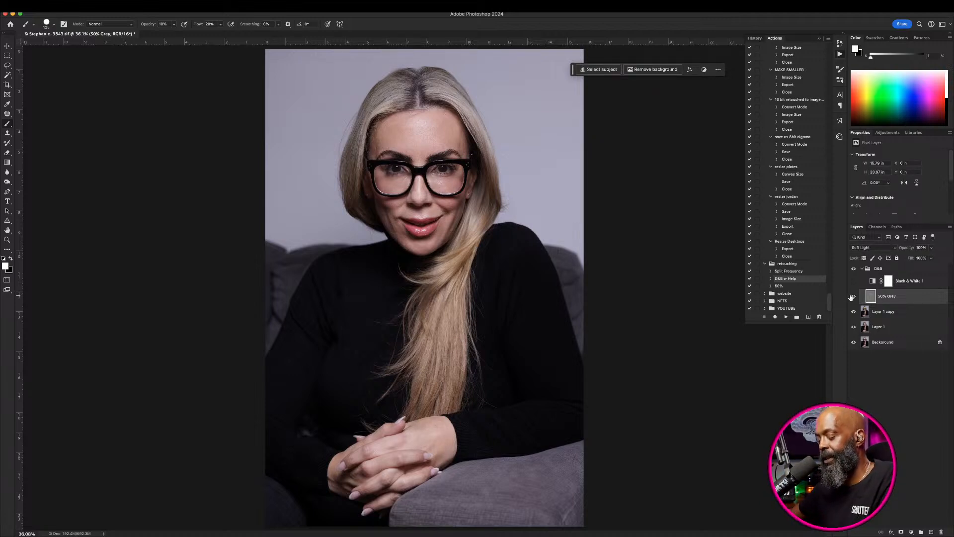
- Compare the face at 100% with the 50% Grey dodge and burn layer hidden and shown
key("super+1")
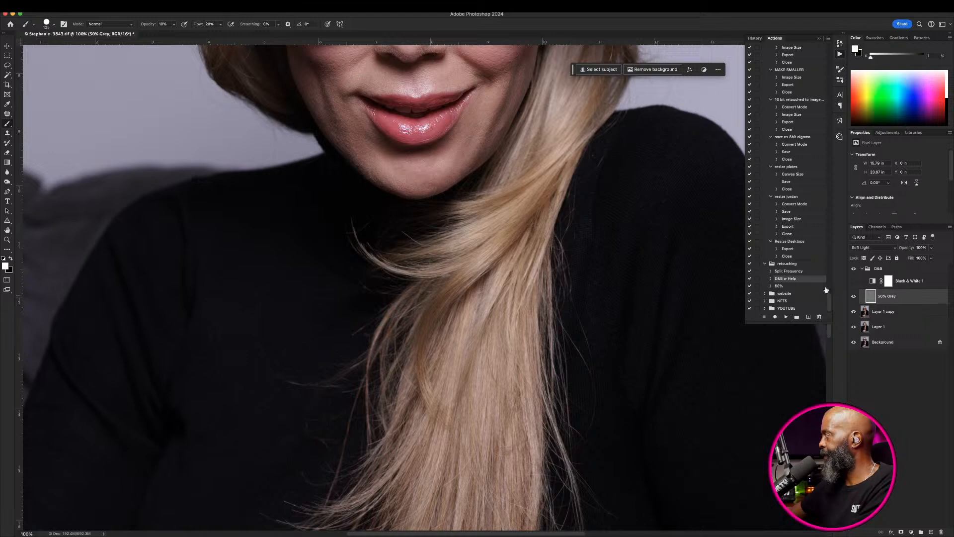
scroll(826, 289, "up", 5)
scroll(565, 252, "up", 5)
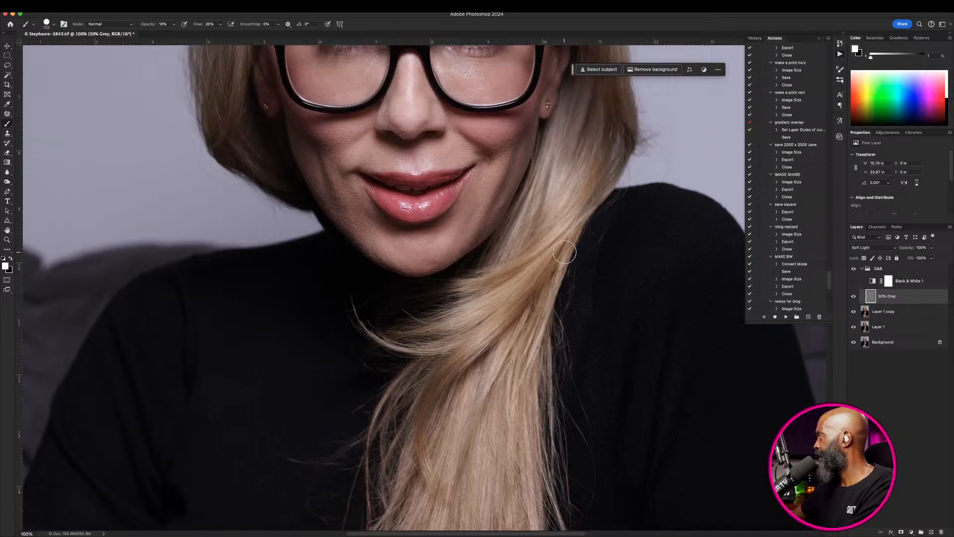
scroll(564, 252, "up", 8)
scroll(785, 199, "up", 1)
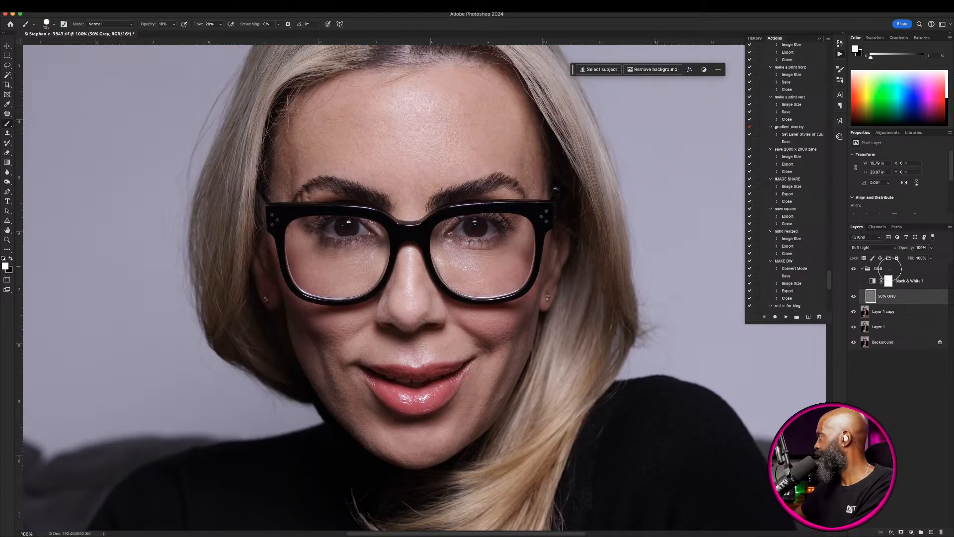
left_click(854, 297)
left_click(852, 297)
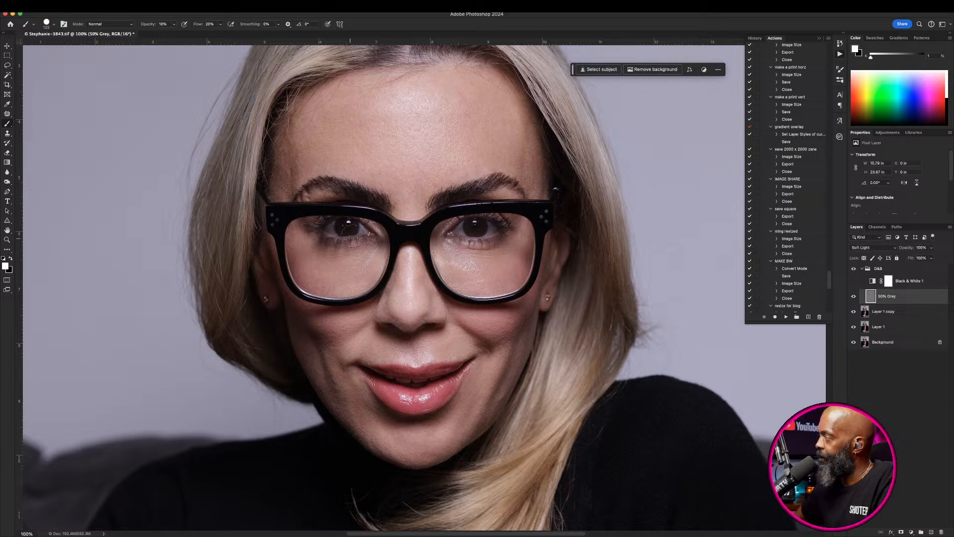
- Shrink the brush to a smaller tip
key("bracketleft")
key("bracketleft")
key("bracketleft")
key("bracketleft")
key("bracketleft")
key("bracketleft")
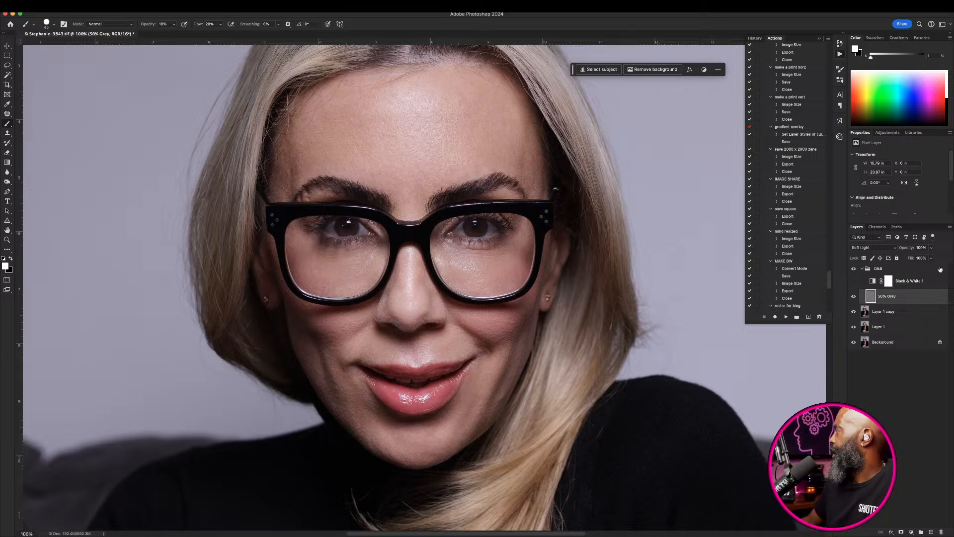
- Recheck the facial skin by switching the 50% Grey layer off and on, leaving it visible
left_click(853, 297)
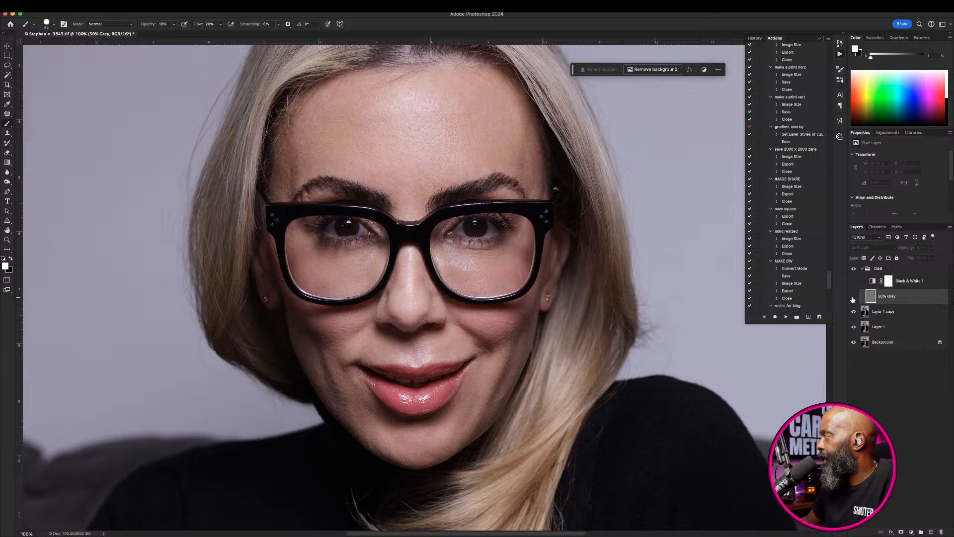
left_click(854, 297)
left_click(853, 297)
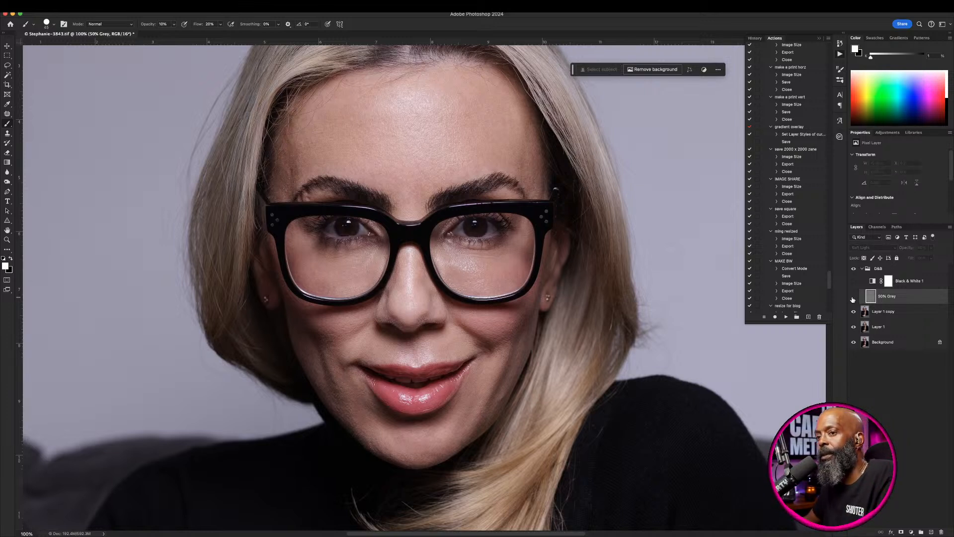
left_click(853, 298)
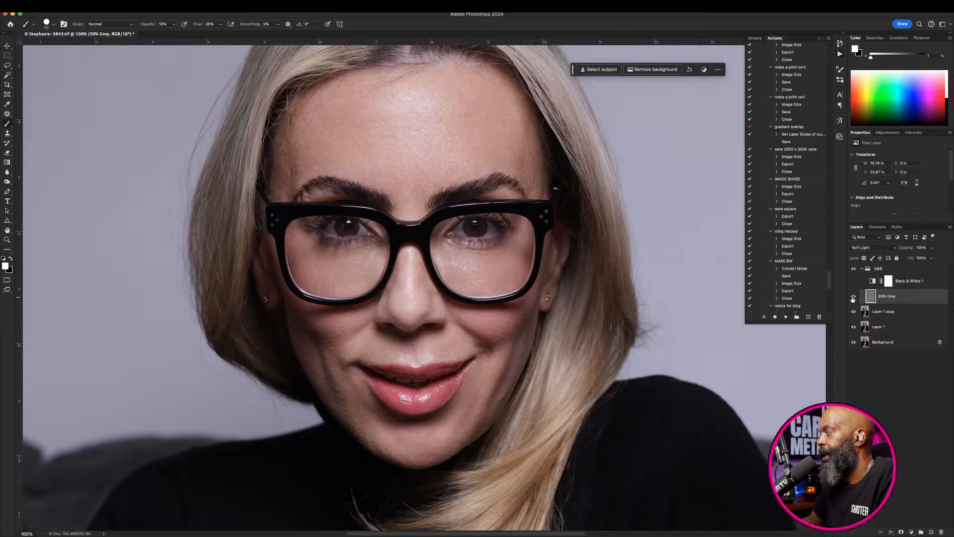
- Set the 50% Grey layer's opacity to 70% and compare the face with the layer hidden and shown
left_click(931, 258)
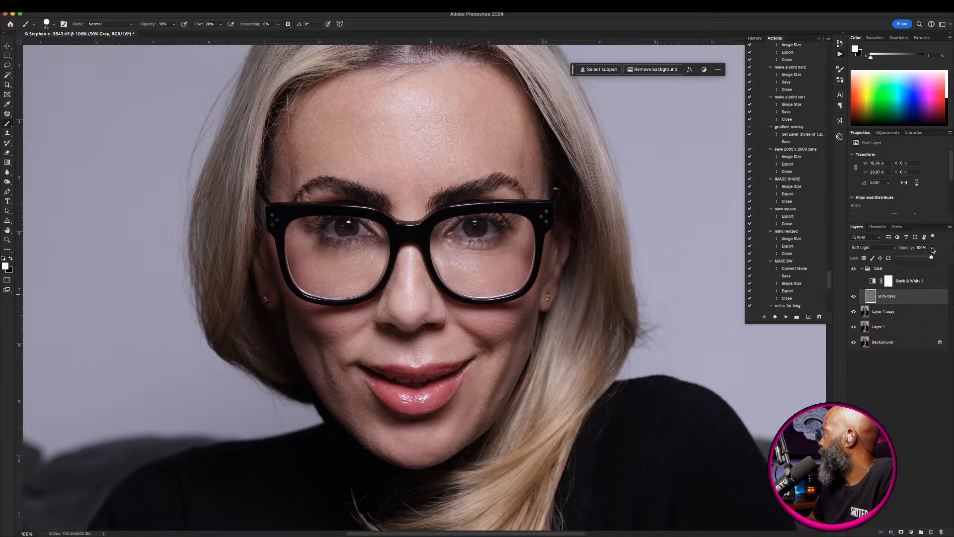
left_click_drag(930, 258, 921, 260)
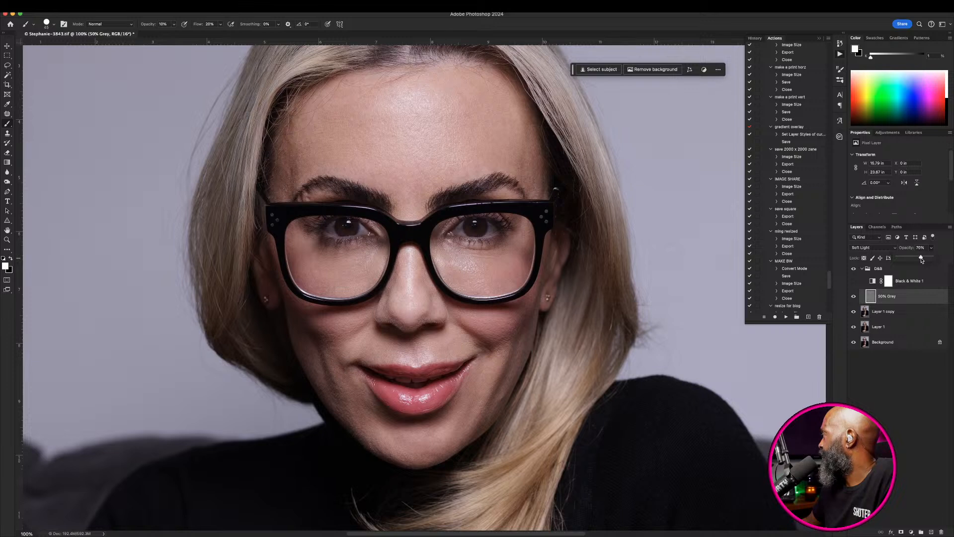
left_click(853, 296)
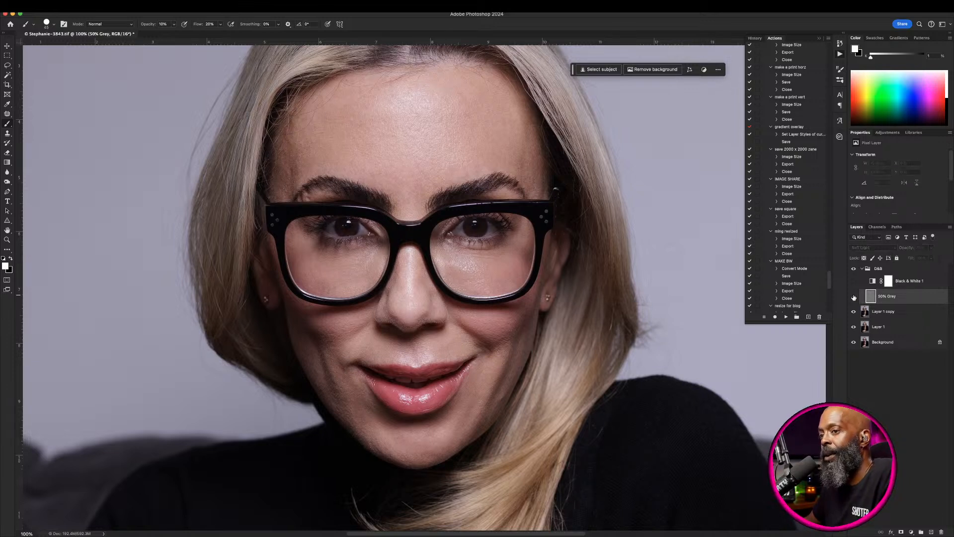
left_click(854, 296)
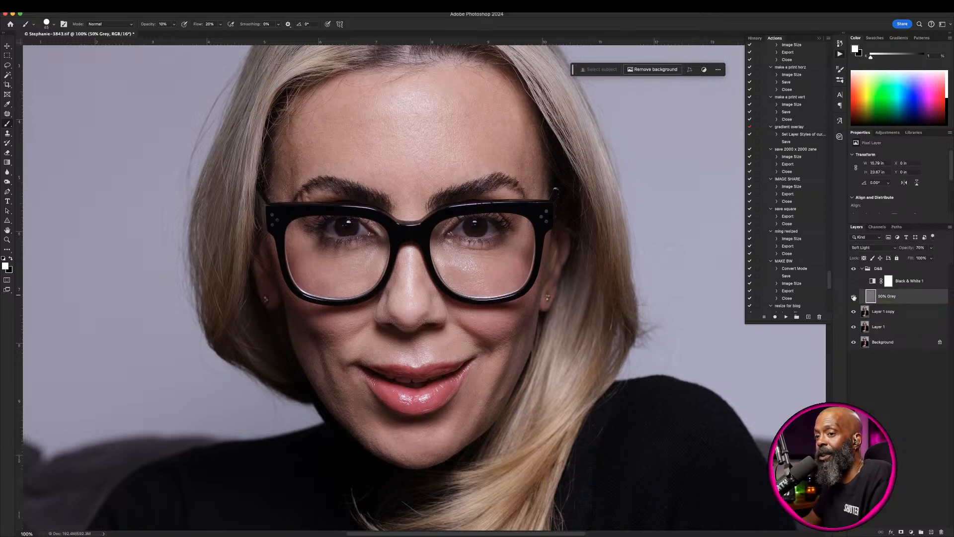
left_click(854, 296)
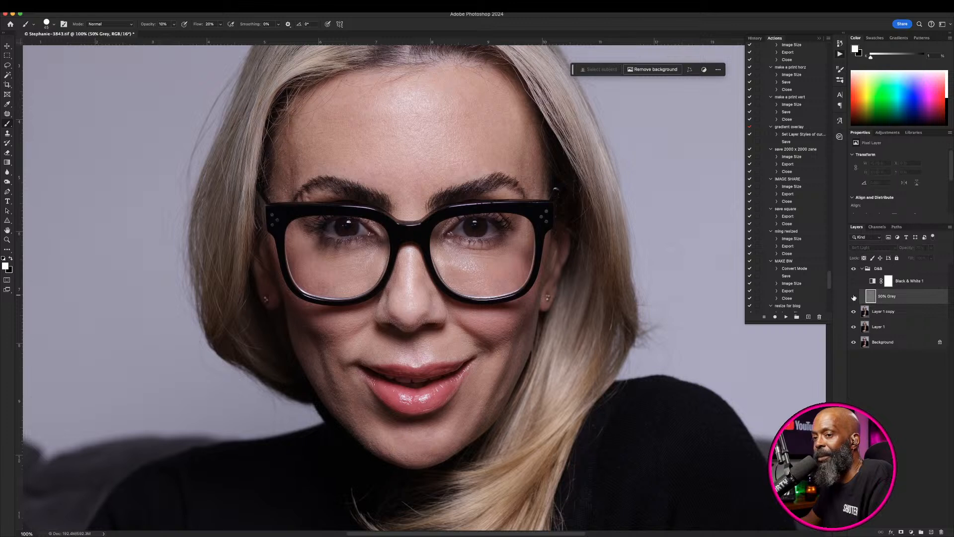
left_click(854, 297)
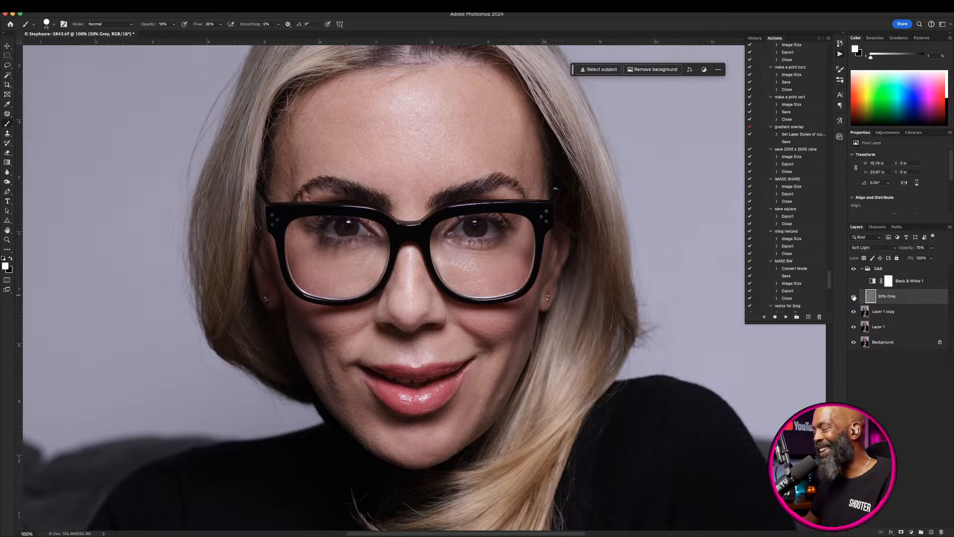
- Examine the forehead, hair, sweater and hands at 100%, and return to the full portrait view
key("super+0")
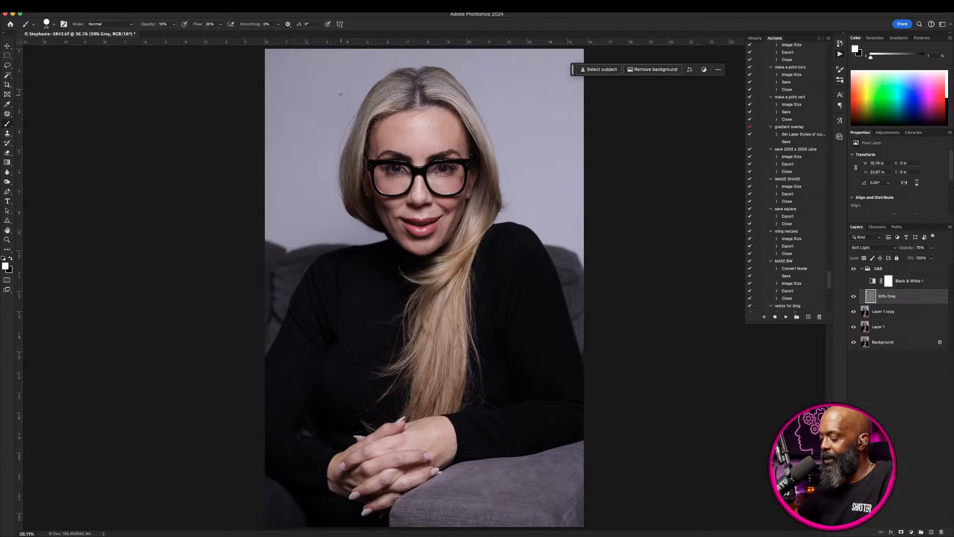
key("super+1")
left_click_drag(304, 139, 283, 225)
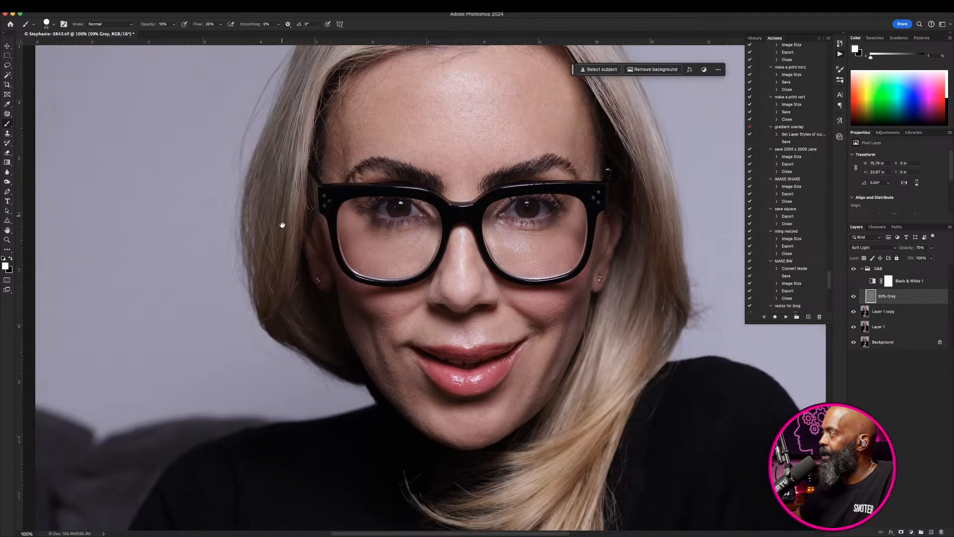
left_click_drag(271, 74, 295, 195)
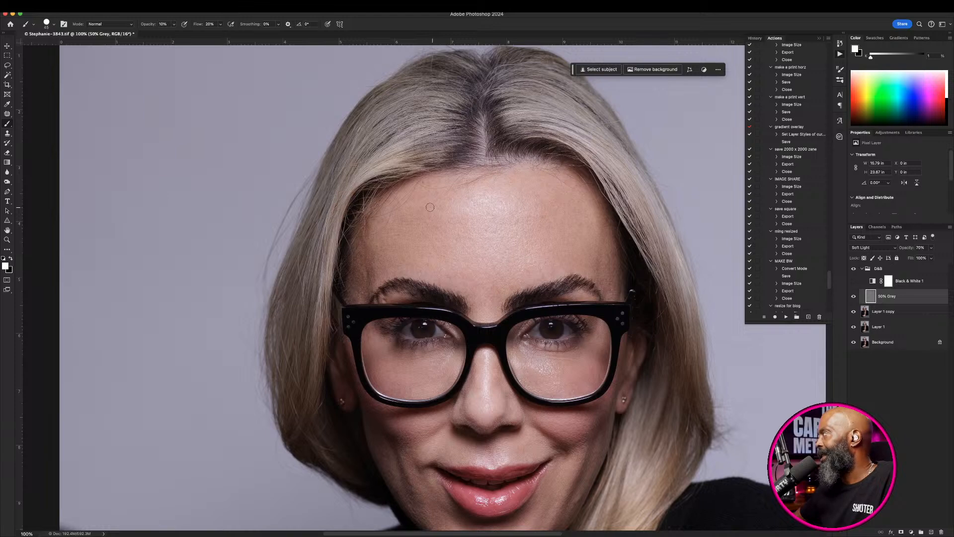
left_click_drag(518, 143, 401, 204)
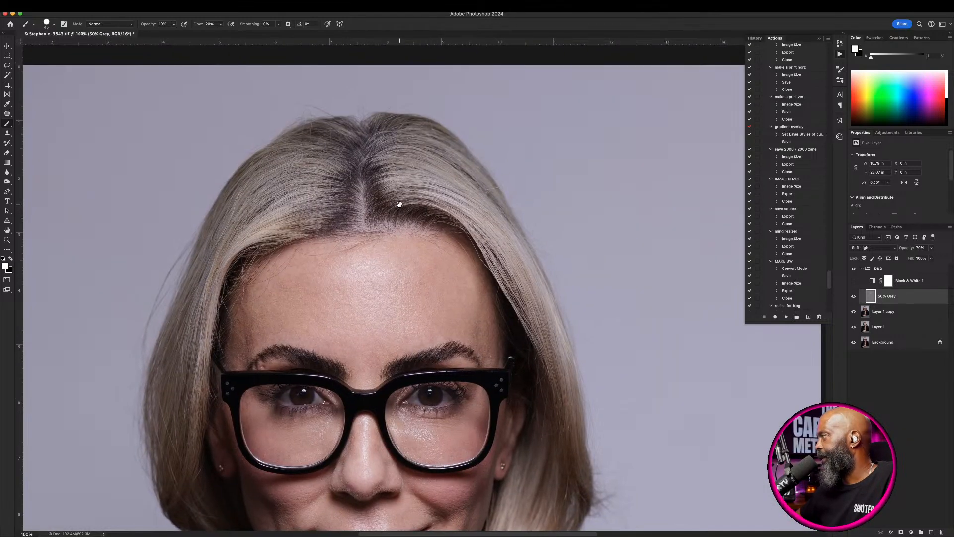
left_click_drag(520, 224, 404, 147)
left_click_drag(402, 278, 416, 147)
left_click_drag(365, 274, 425, 160)
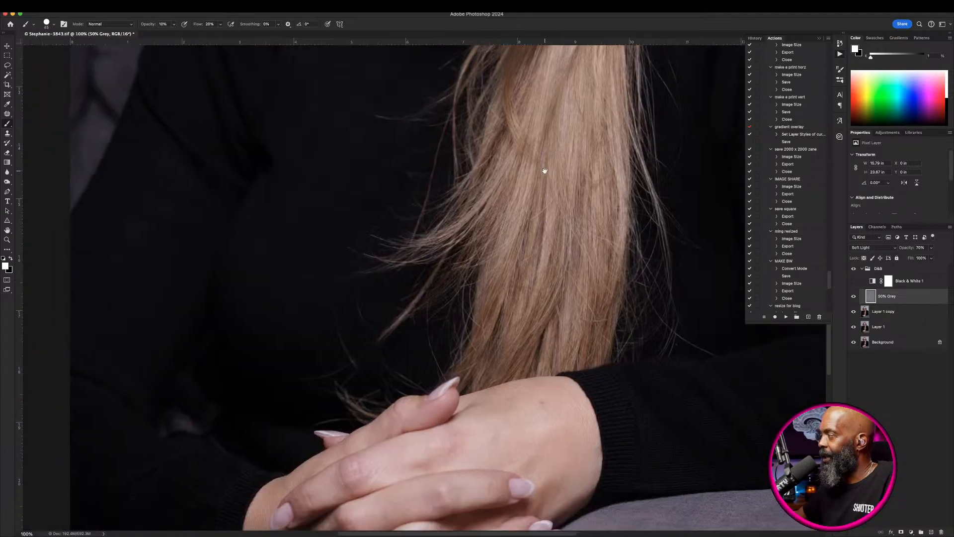
key("super+0")
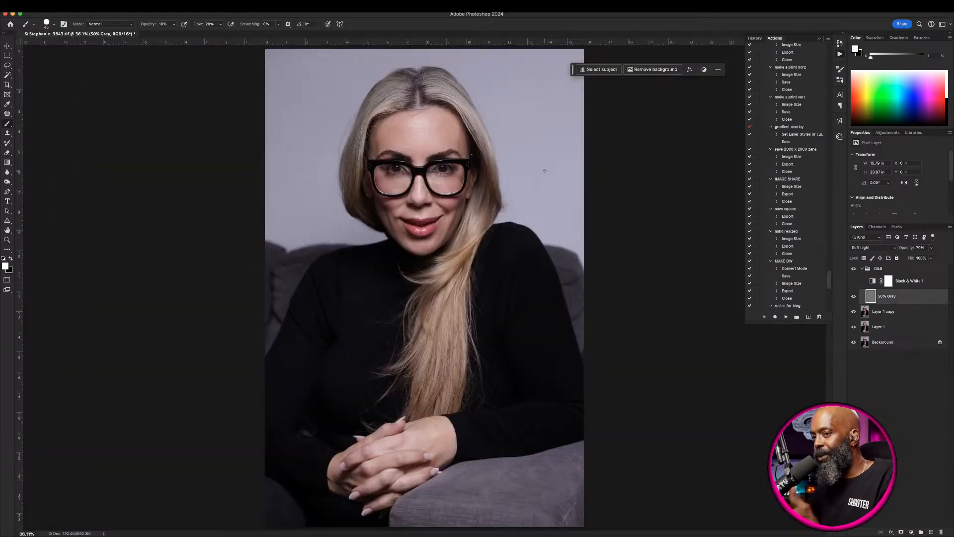
- Hide the rulers, examine the full portrait and the face at 100% without the interface panels, and restore the panels
key("Tab")
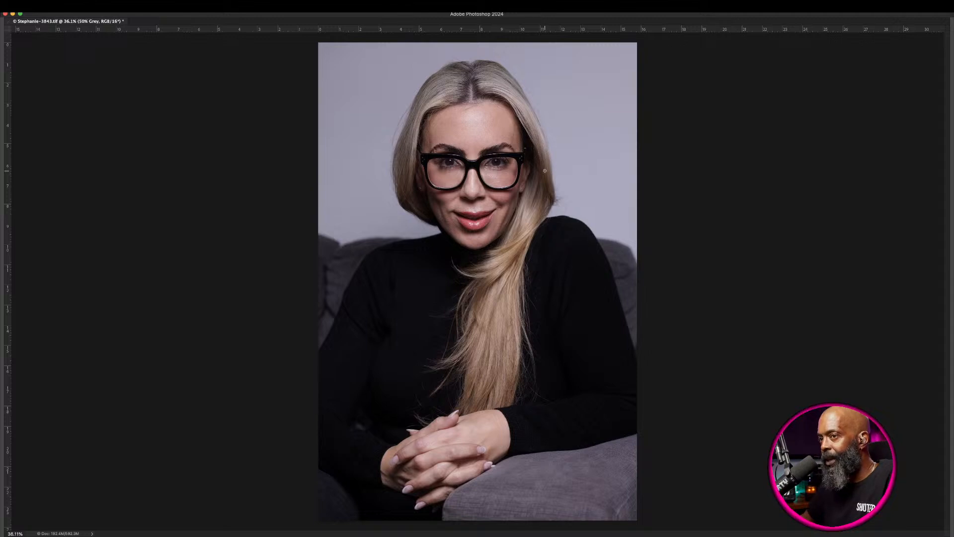
key("super+r")
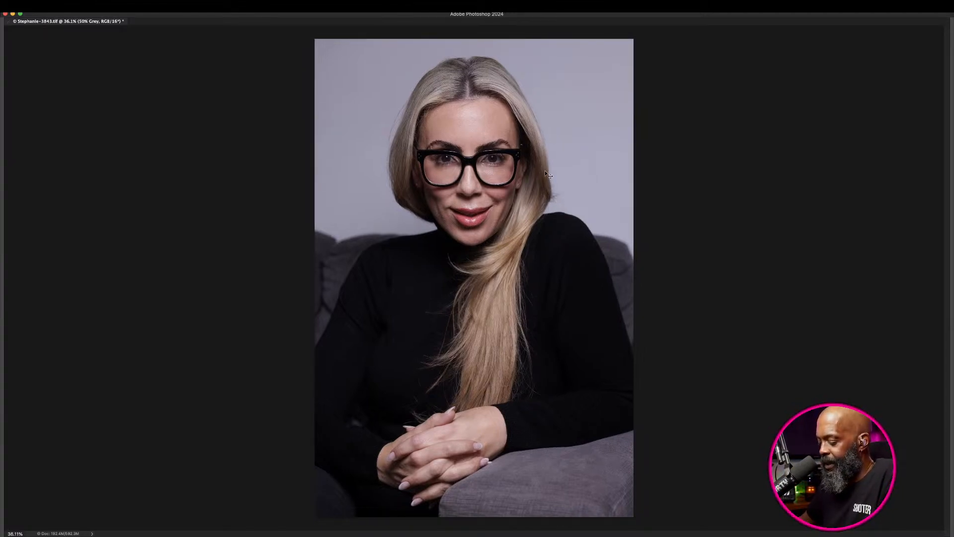
key("super+1")
scroll(481, 195, "up", 10)
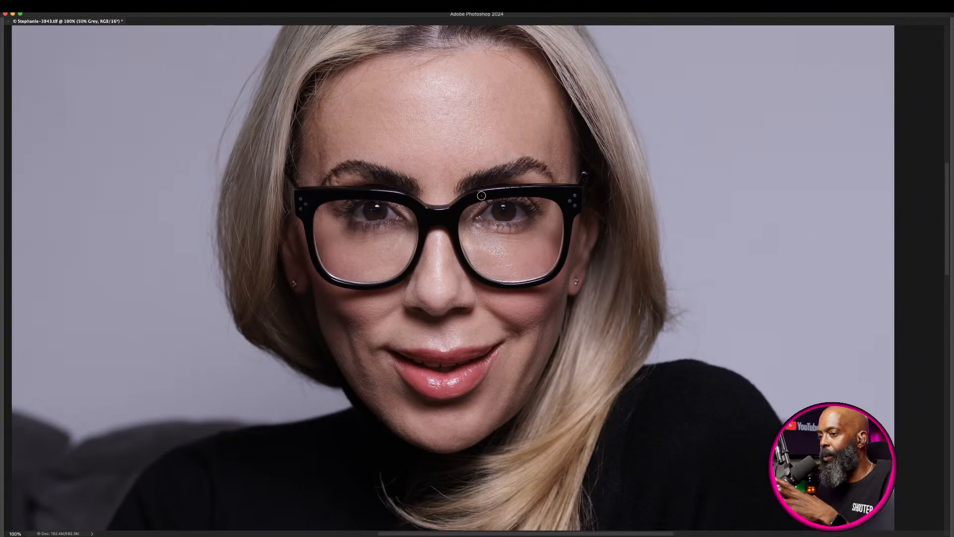
scroll(481, 196, "up", 2)
scroll(481, 195, "left", 3)
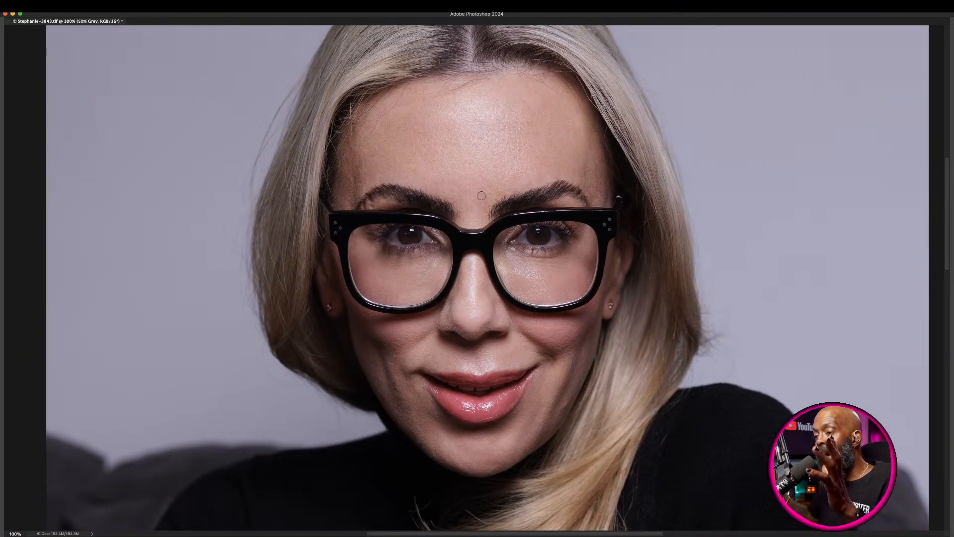
key("Tab")
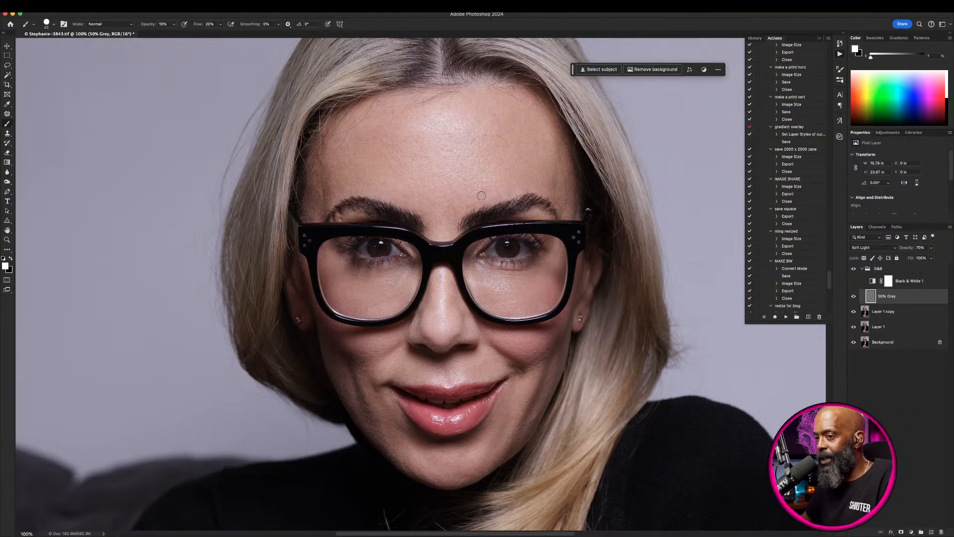
key("super+0")
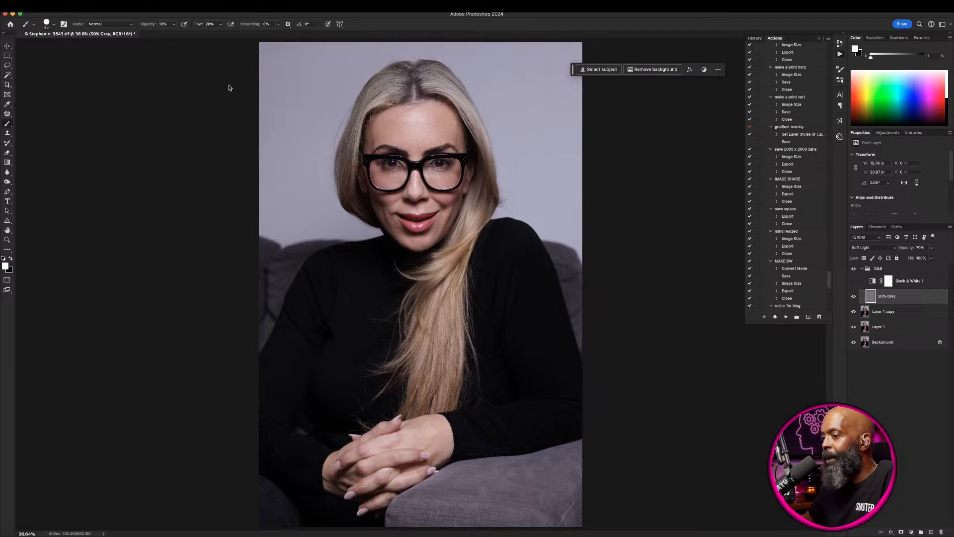
key("super+shift+s")
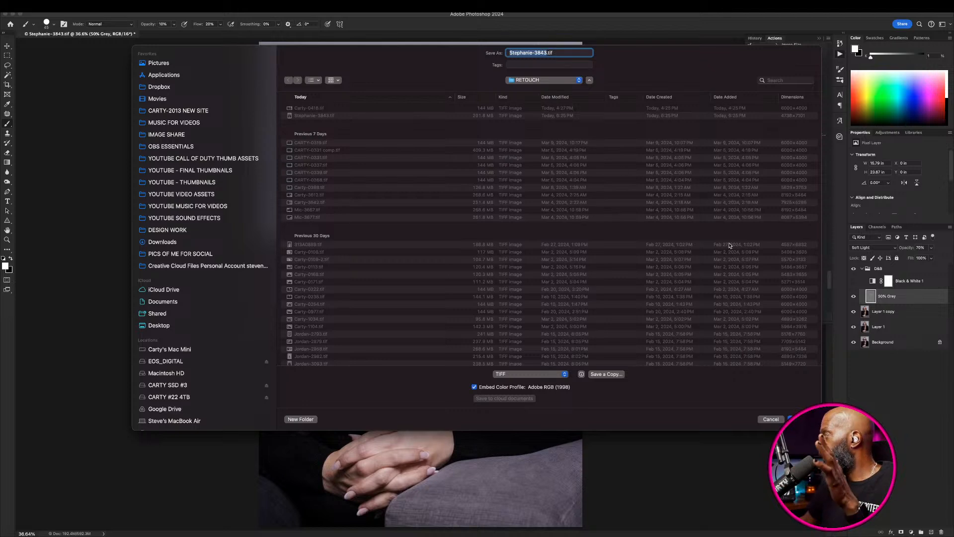
left_click(771, 420)
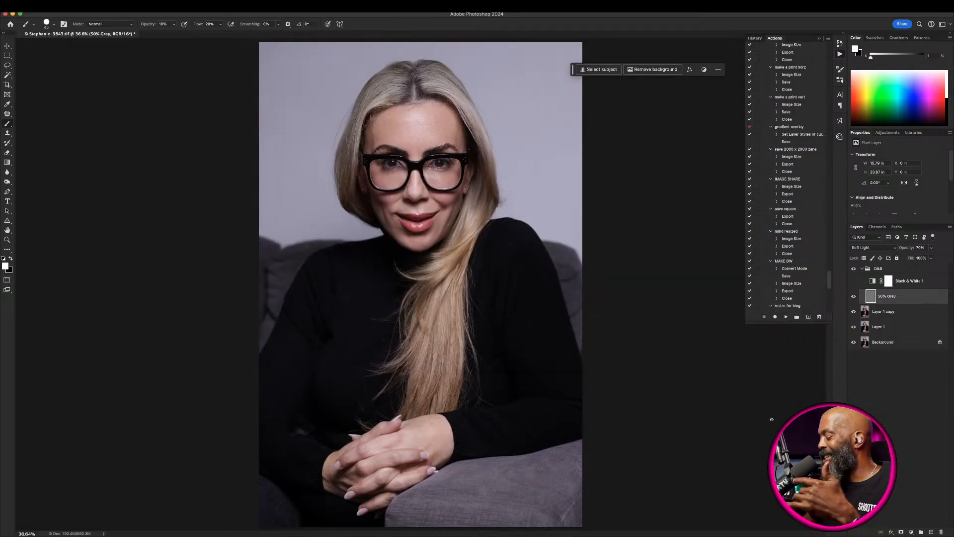
- Compare the portrait with the Black & White 1 adjustment layer shown and hidden, and delete that layer from the D&B group
left_click(853, 281)
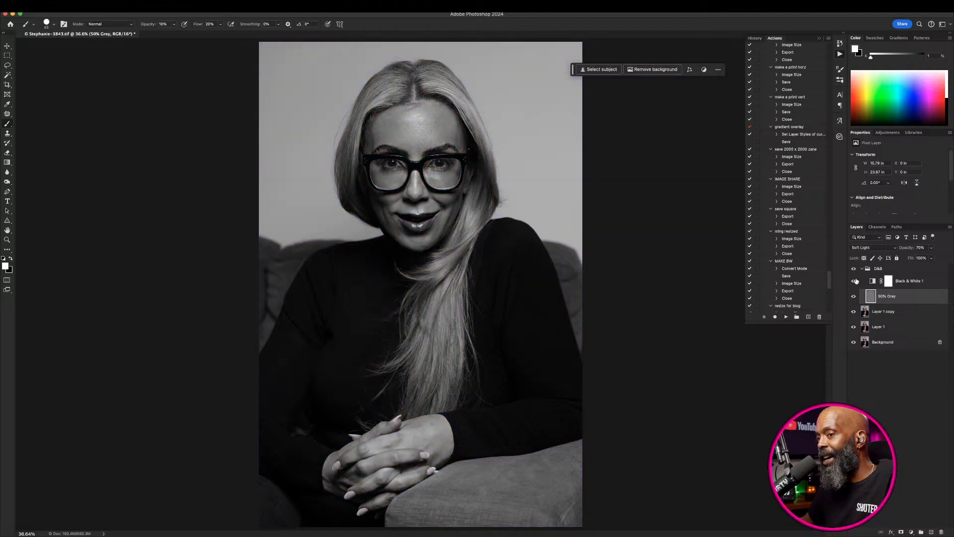
left_click(854, 280)
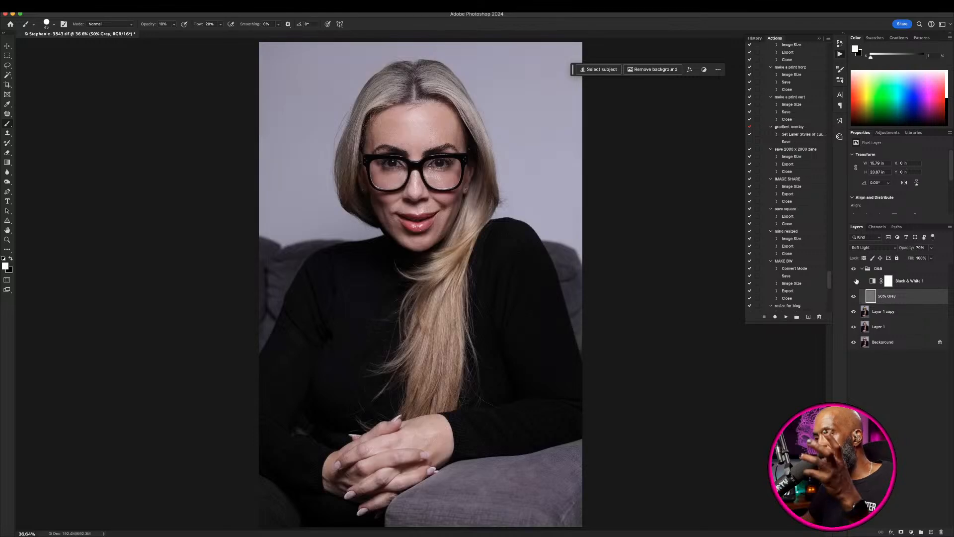
left_click(855, 281)
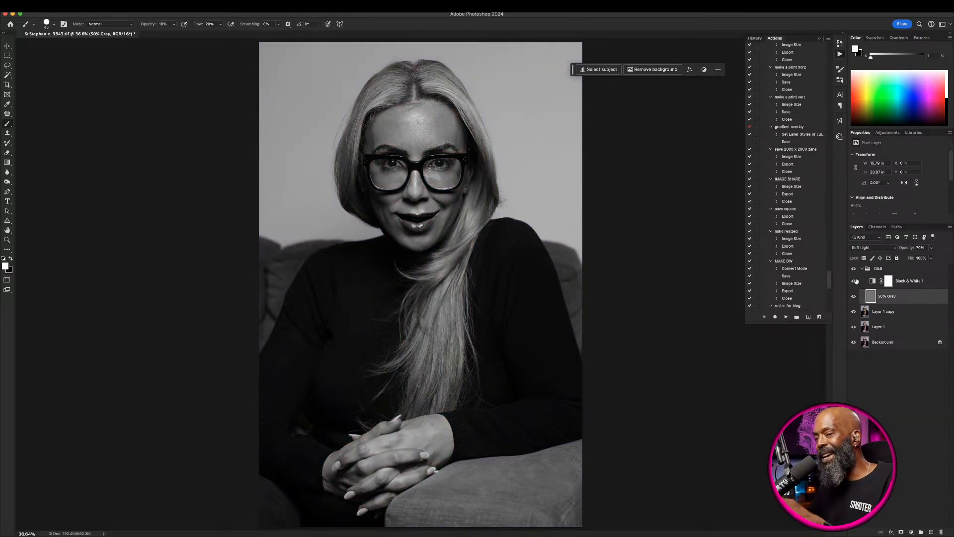
left_click(854, 281)
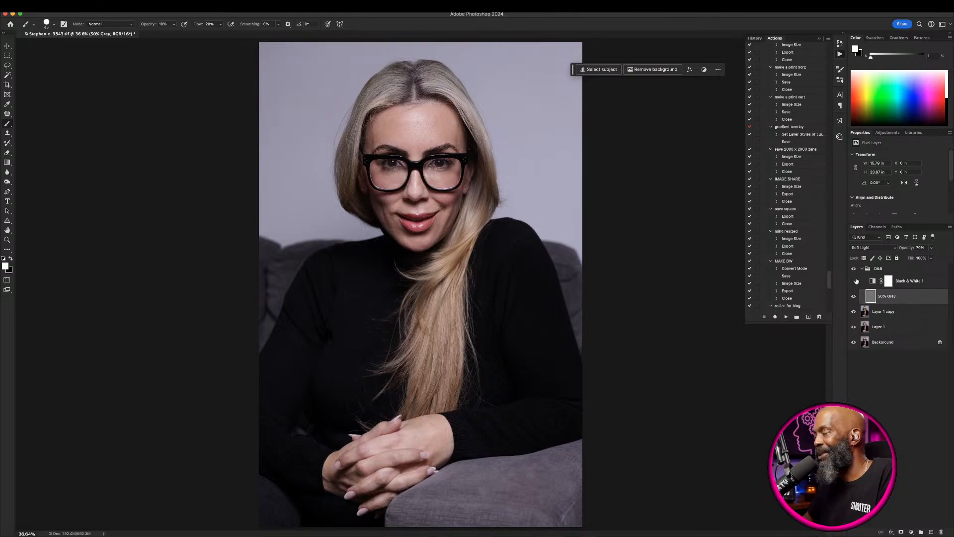
left_click_drag(913, 280, 940, 530)
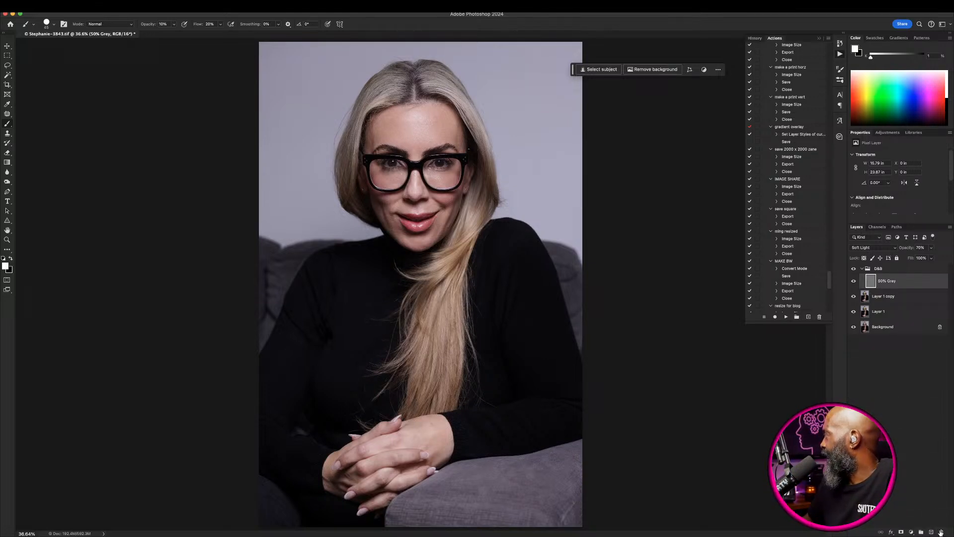
left_click(862, 269)
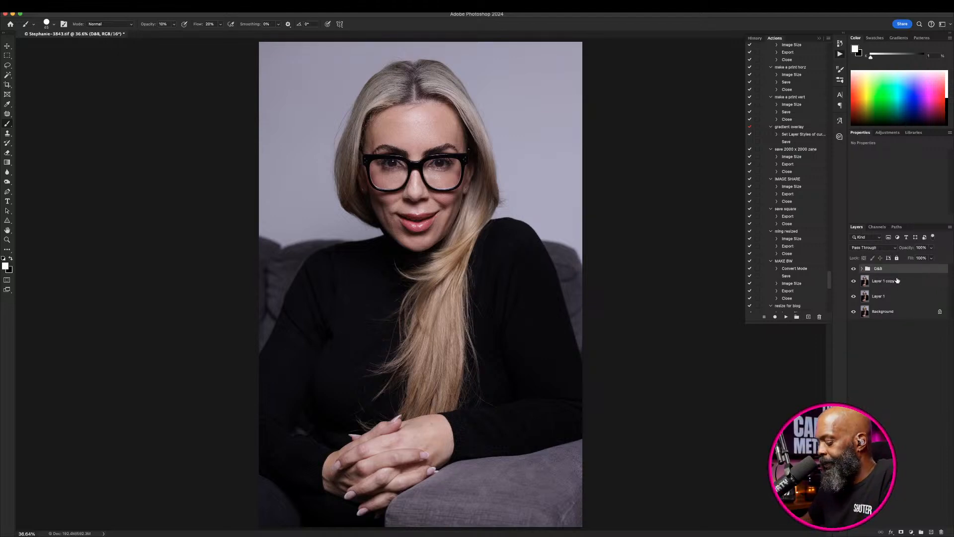
- Flatten all layers into a single Background layer and save the TIFF file
left_click(950, 227)
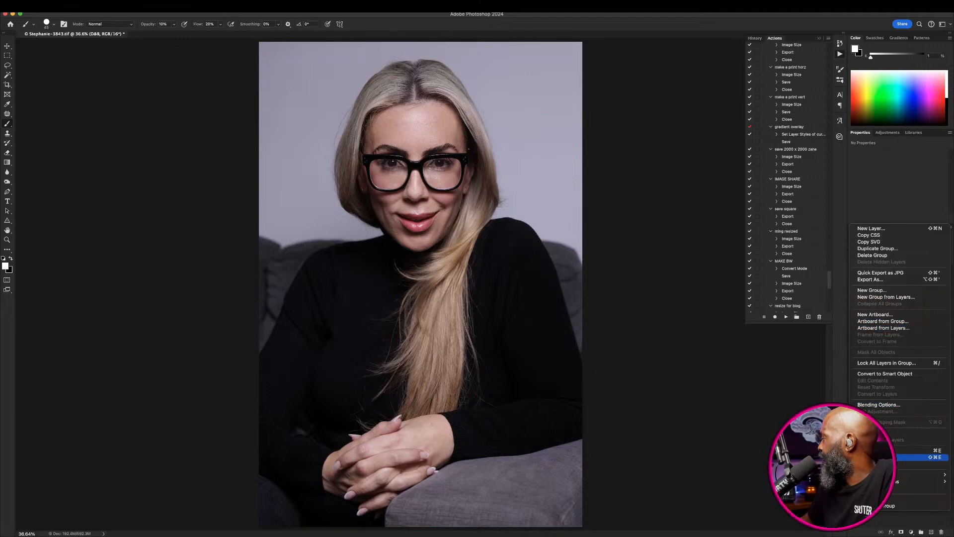
left_click(938, 463)
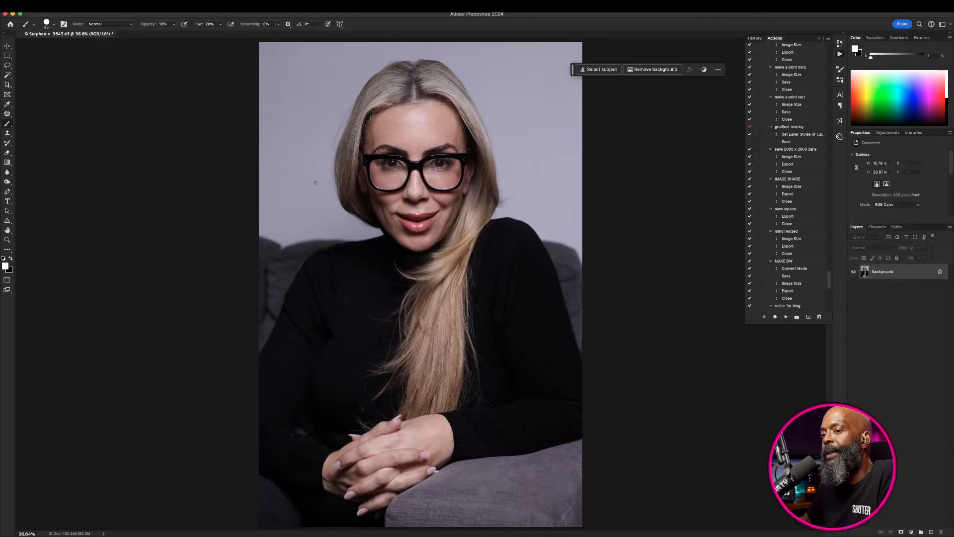
key("super+s")
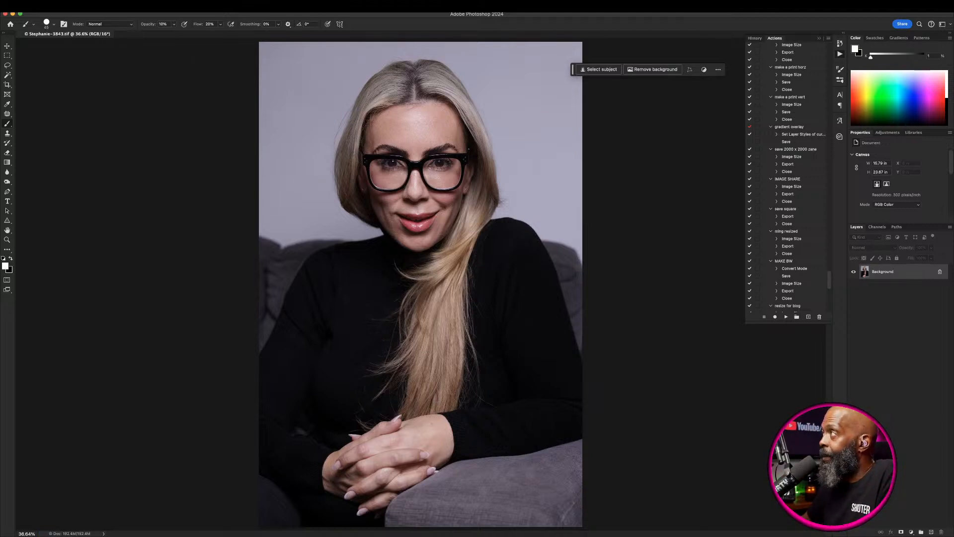
left_click(104, 6)
mouse_move(120, 14)
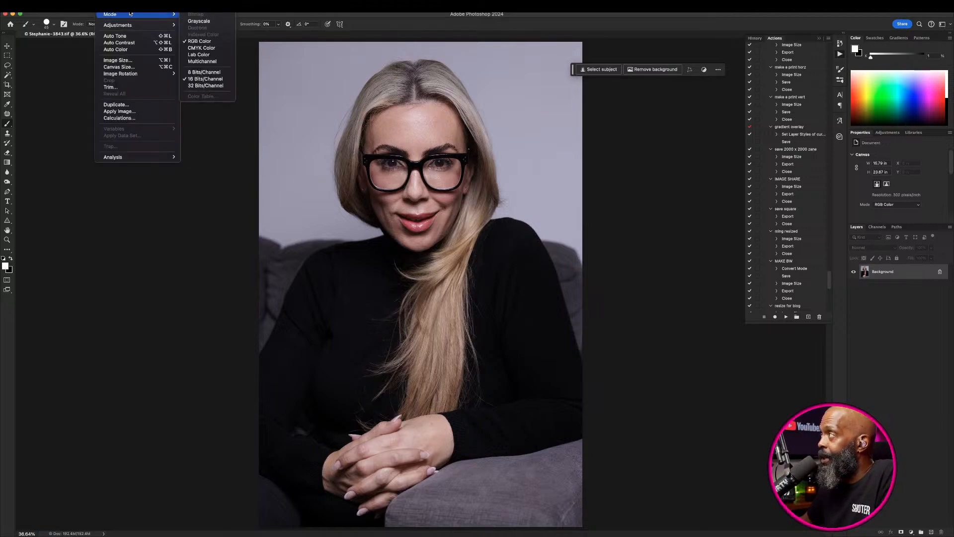
left_click(201, 73)
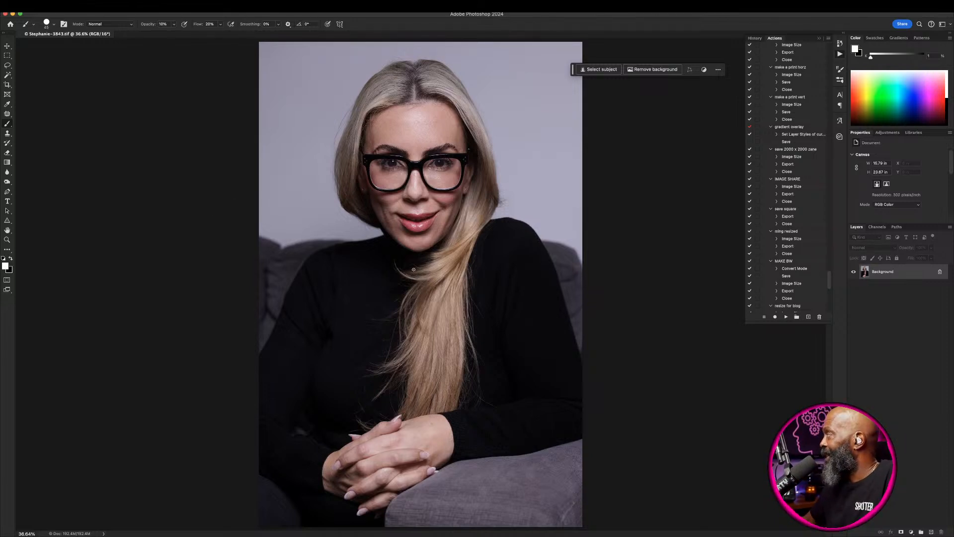
- Start recording a new action in the retouching set, named "resize for" followed by the photographer's surname
left_click(808, 318)
type("resize for carty")
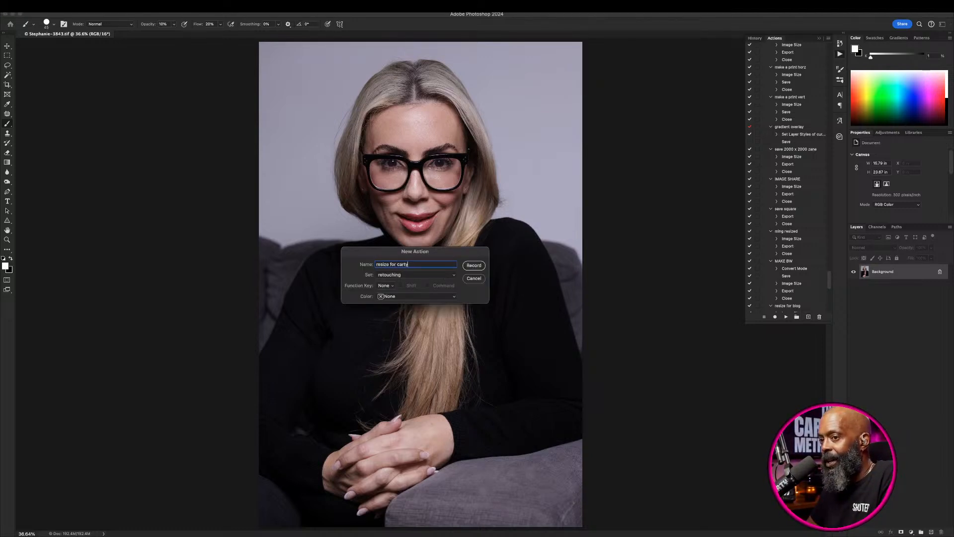
key("Return")
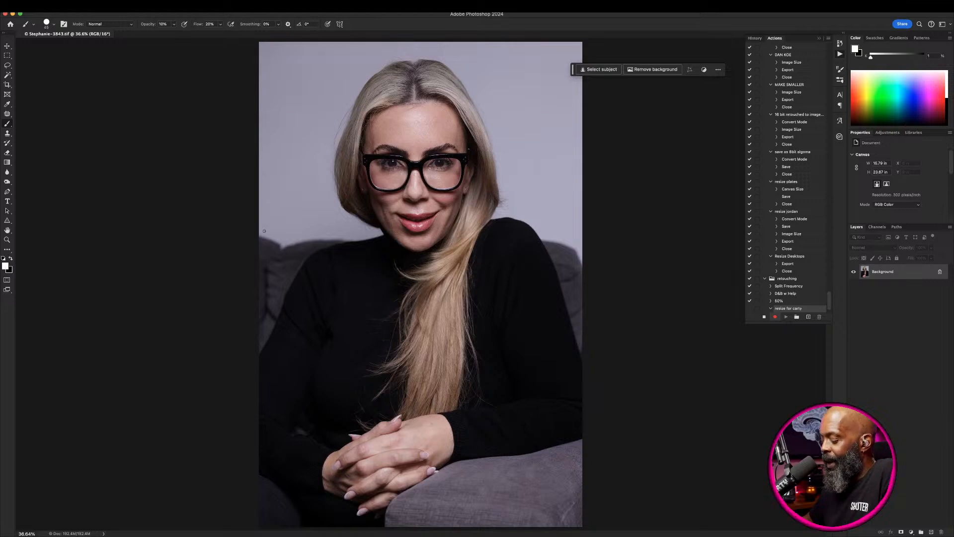
- Resize the image to a resolution of 100 pixels/inch and a width of 4000 pixels, keeping the proportions
key("super+alt+i")
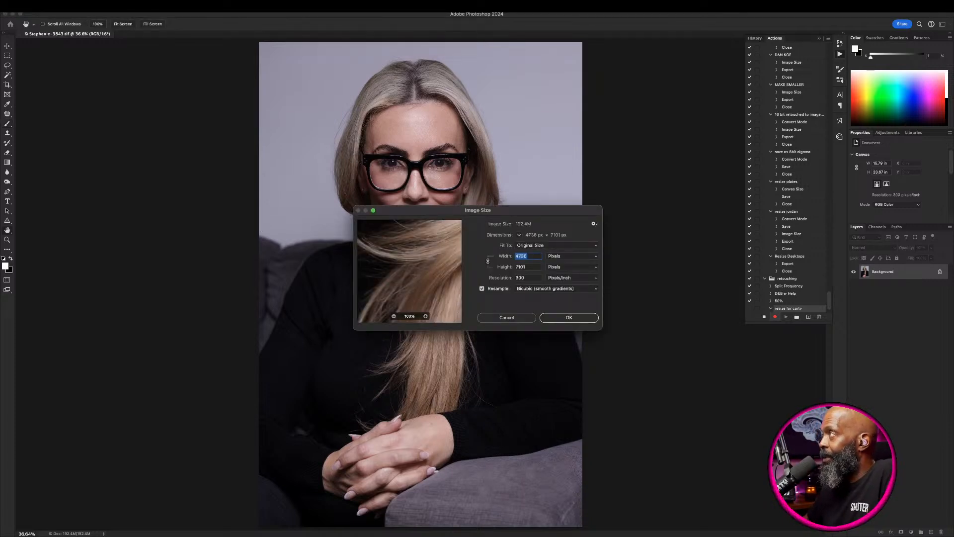
left_click(104, 6)
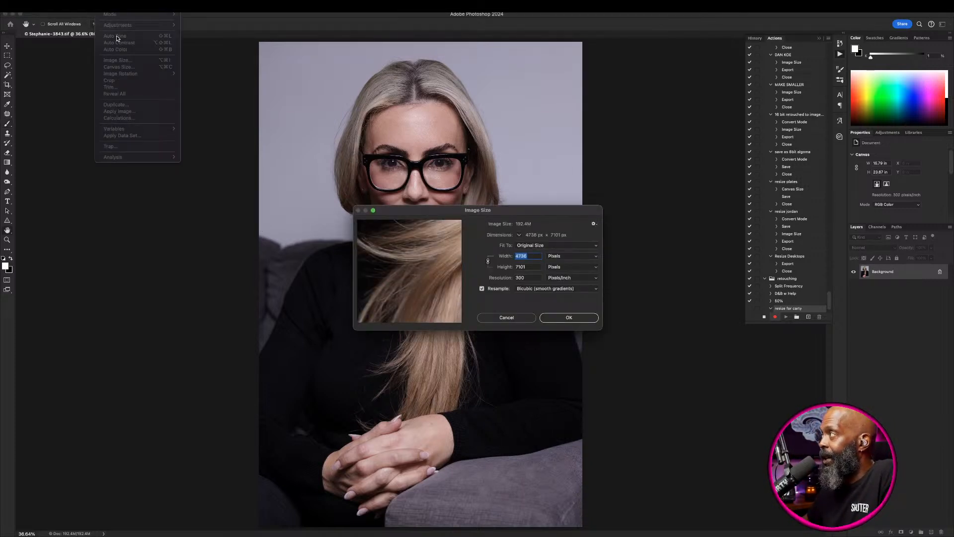
left_click(430, 209)
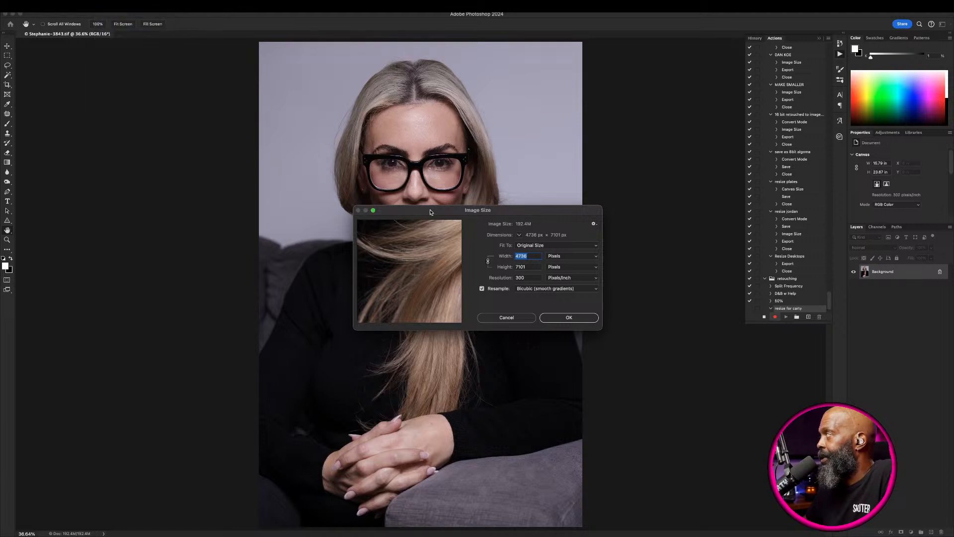
double_click(525, 277)
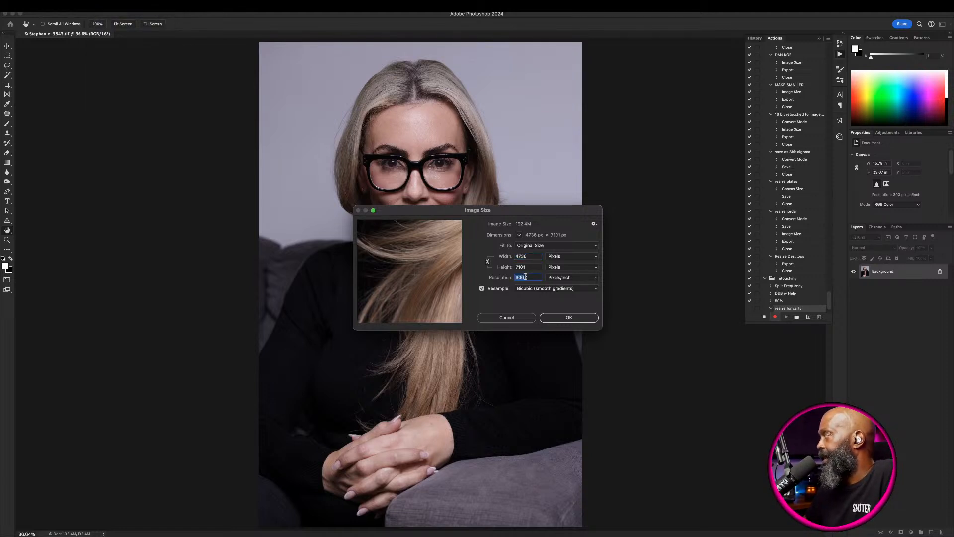
type("100")
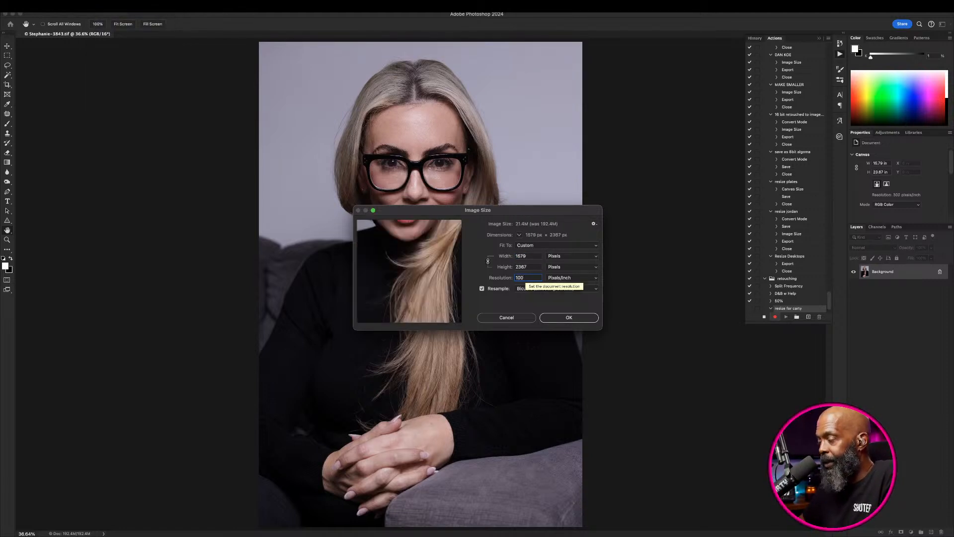
double_click(530, 257)
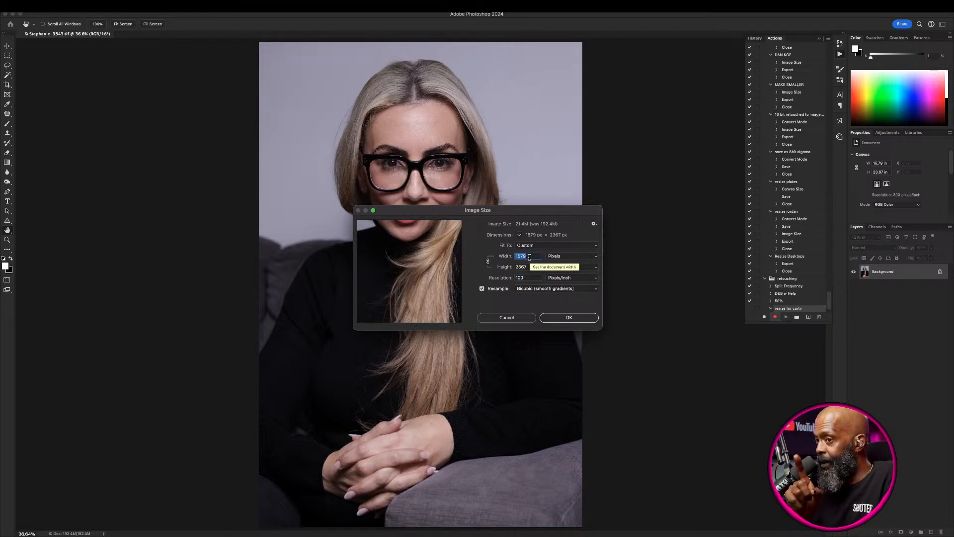
type("4000")
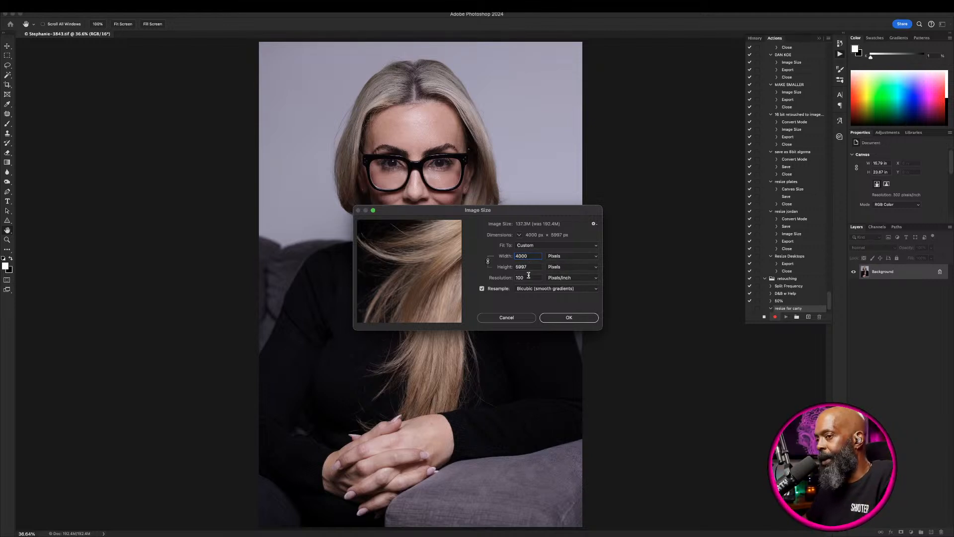
left_click(561, 317)
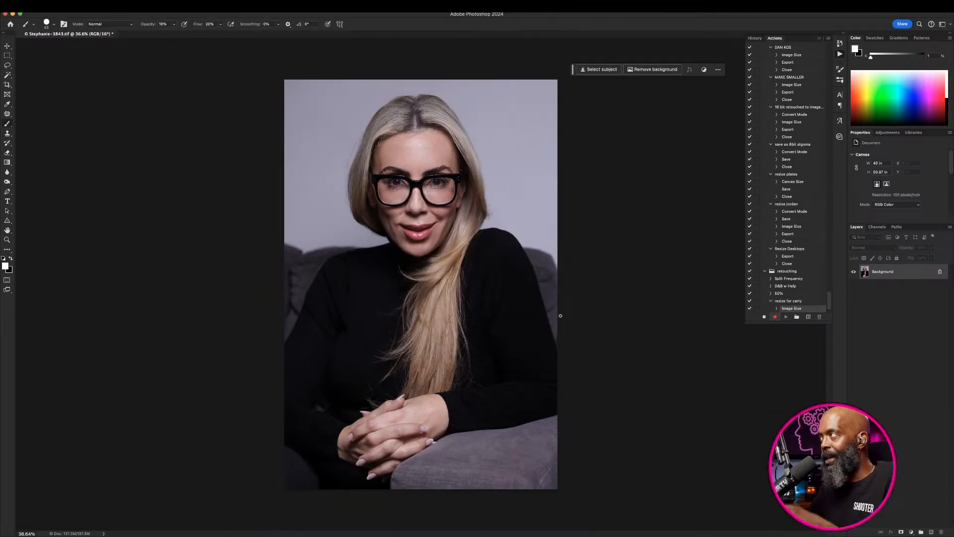
left_click(73, 6)
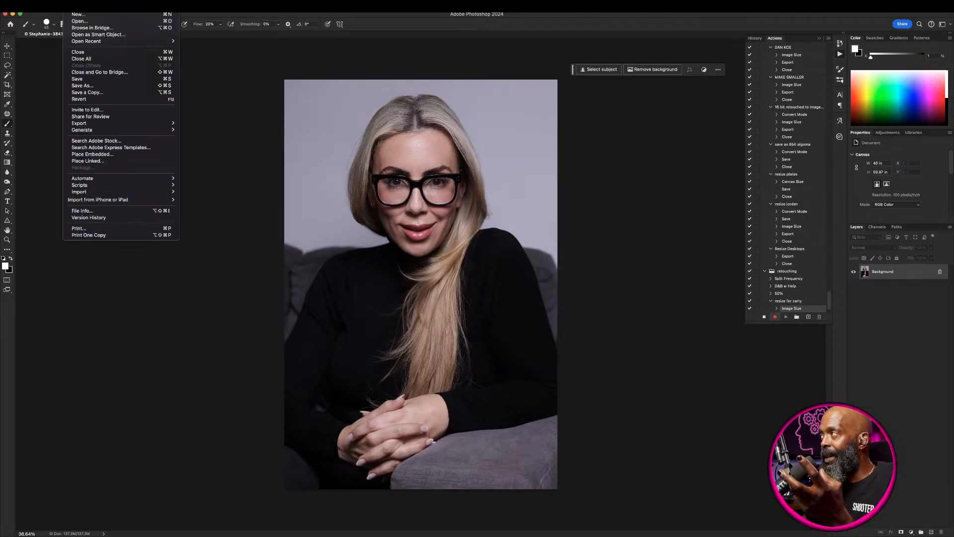
left_click(85, 87)
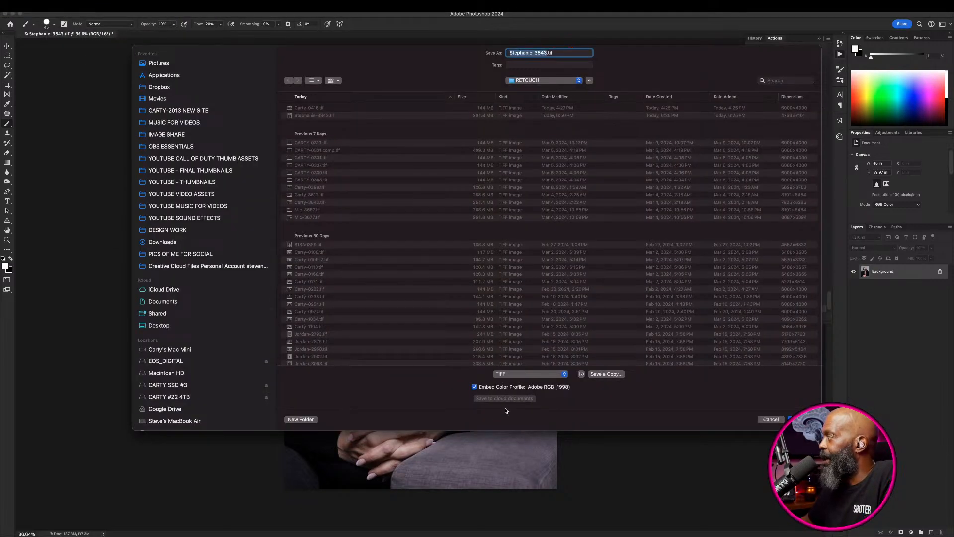
left_click(529, 375)
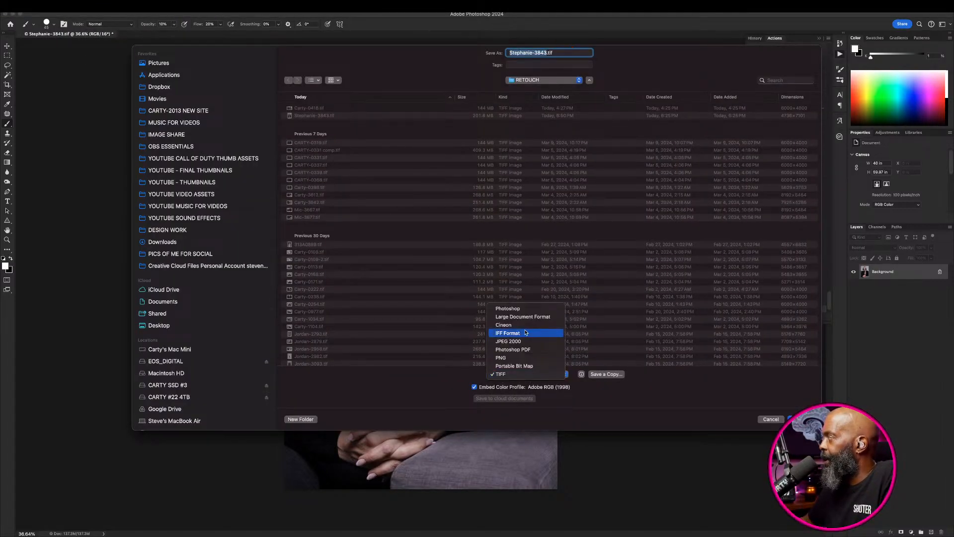
left_click(771, 420)
left_click(771, 419)
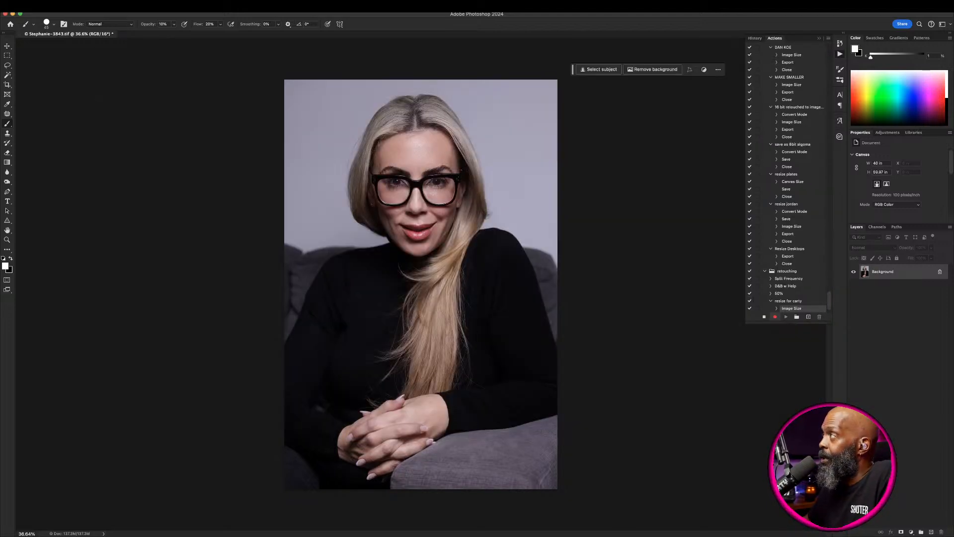
- Convert the resized image to 8 Bits/Channel as part of the recorded action
left_click(107, 5)
mouse_move(124, 14)
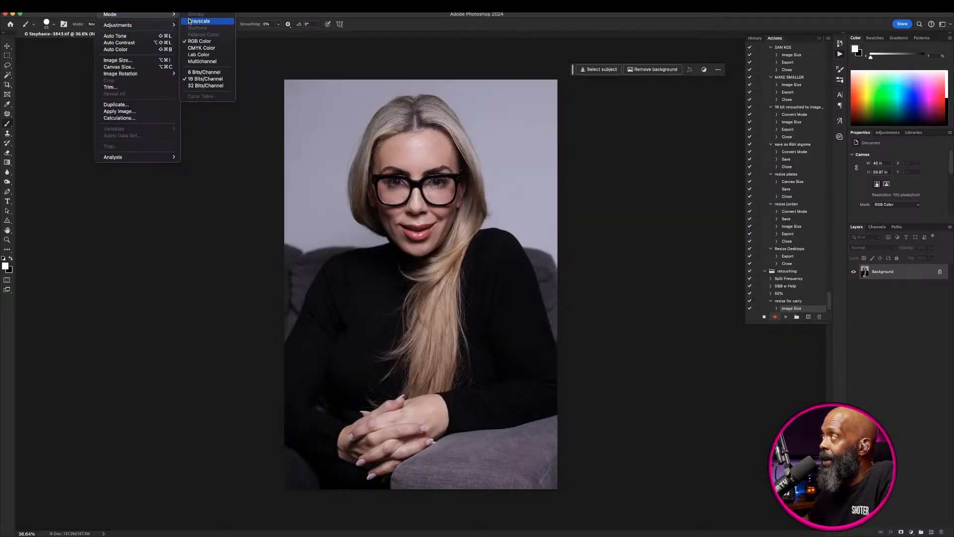
left_click(205, 72)
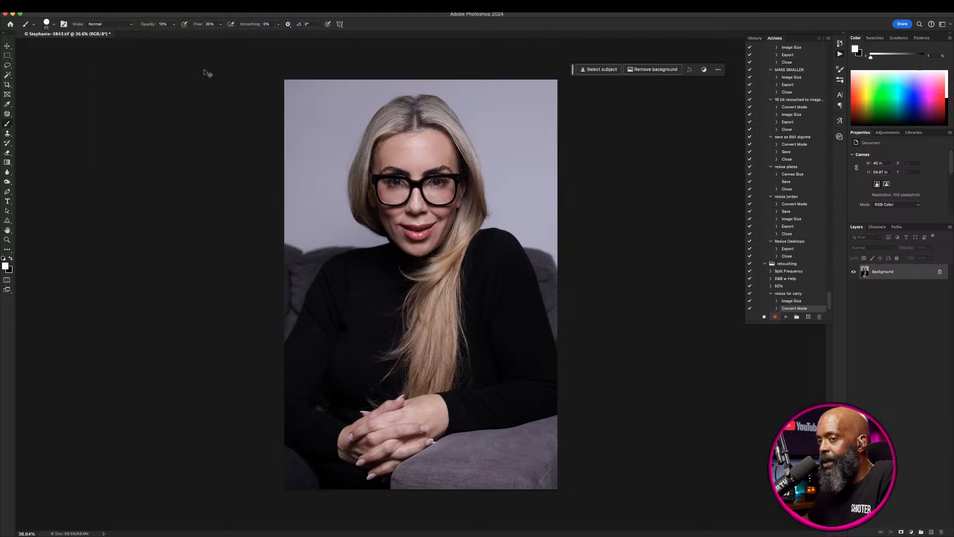
- Save the image as a JPEG on the Desktop under the same base name, with Maximum quality and the Progressive format option
key("super+shift+s")
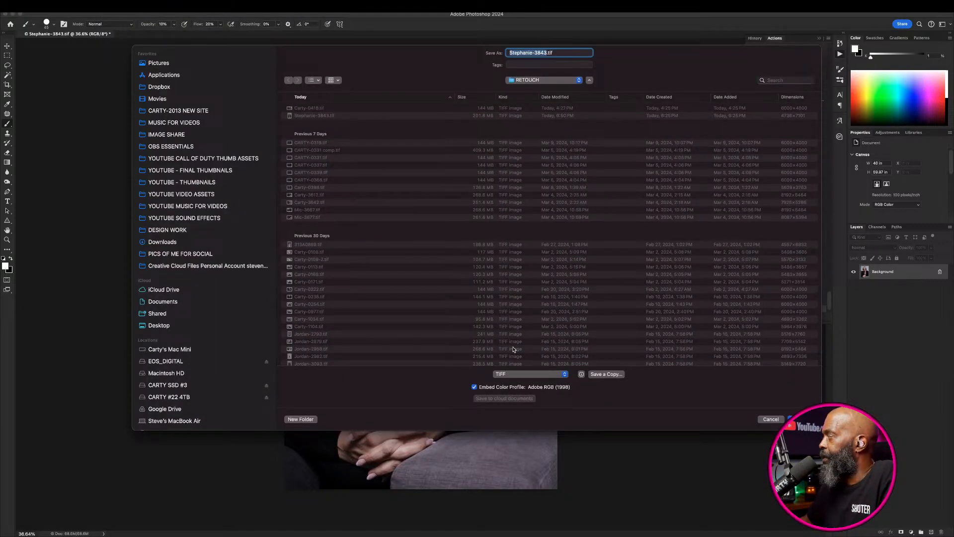
left_click(527, 373)
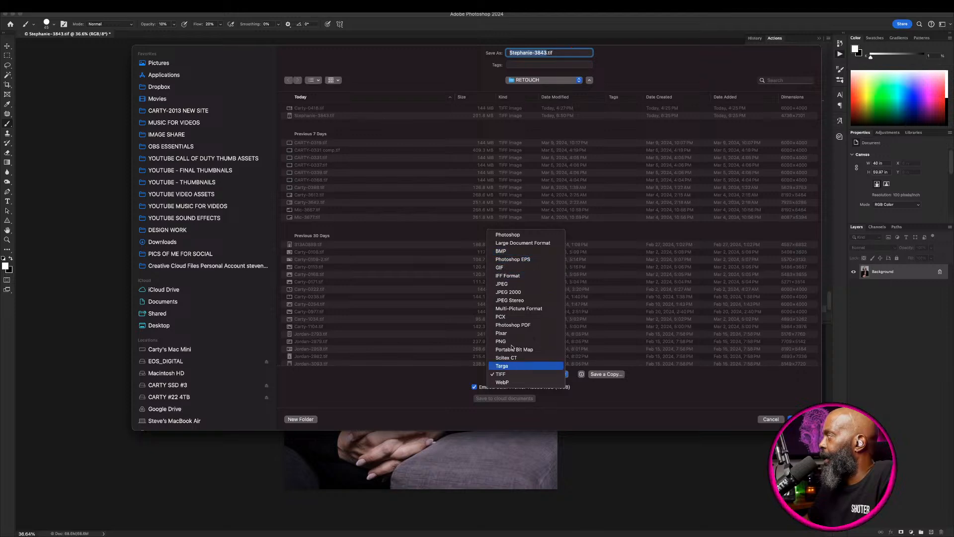
left_click(512, 284)
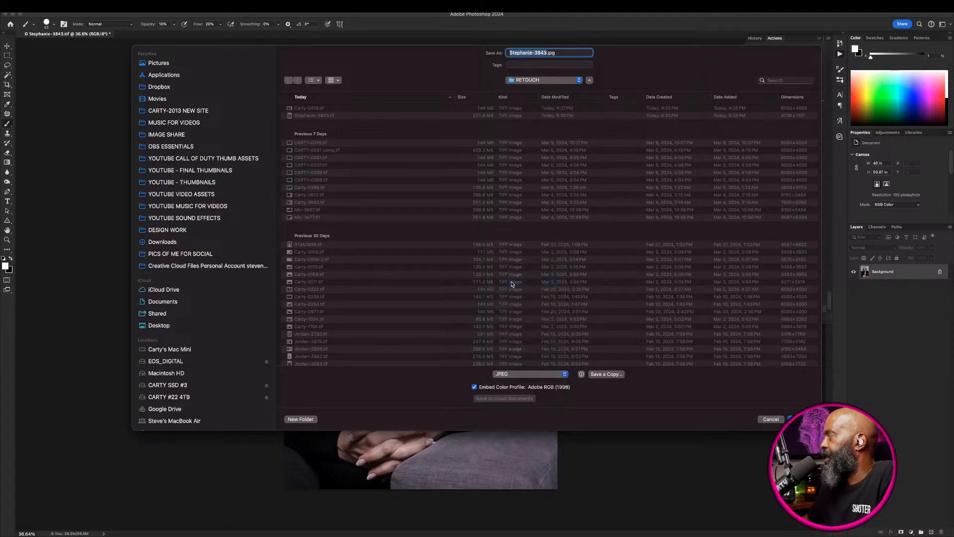
left_click(165, 325)
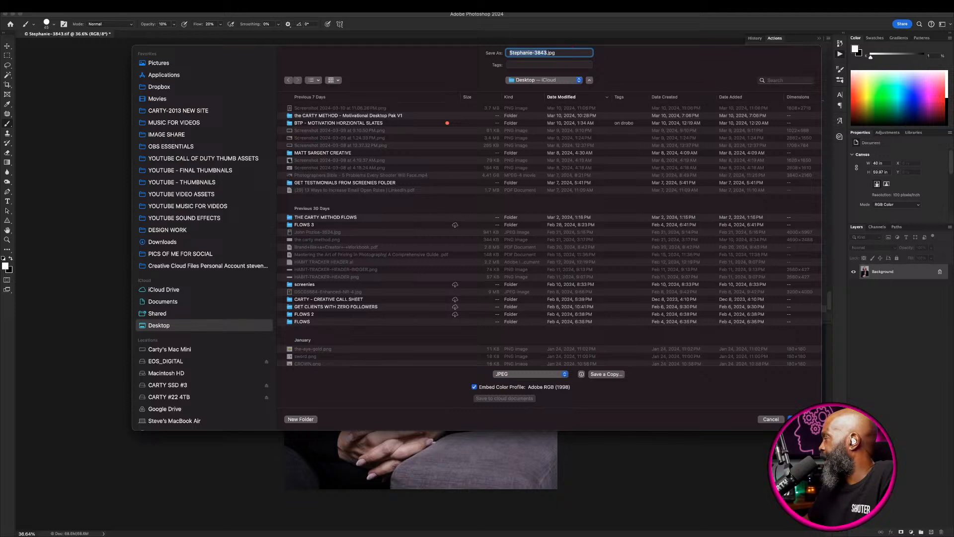
key("Return")
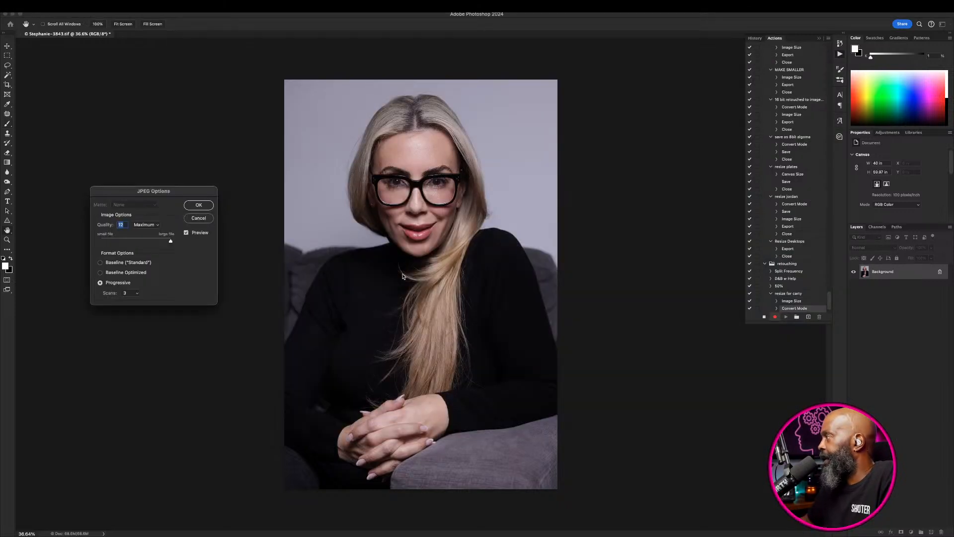
left_click(202, 206)
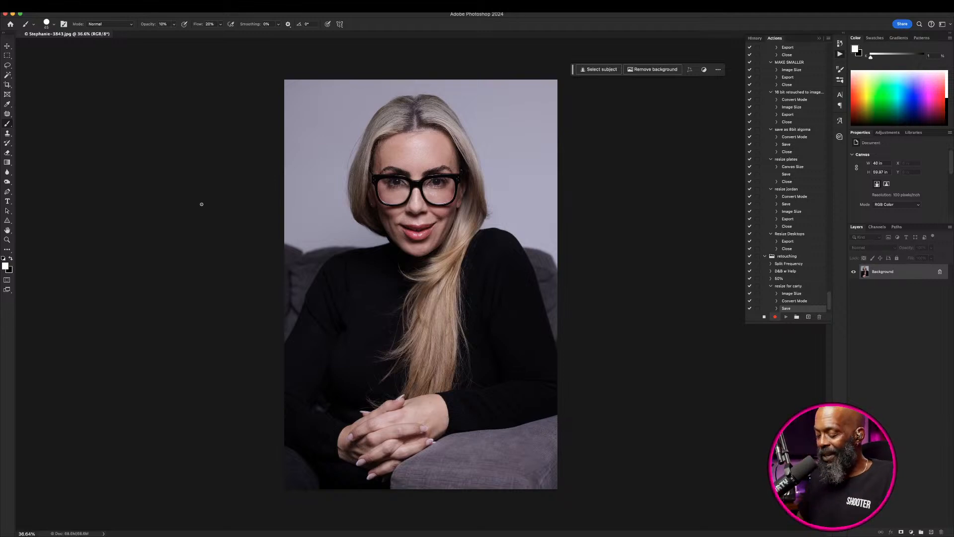
- Check the JPEG's image size without changing it, and close the document
key("super+alt+i")
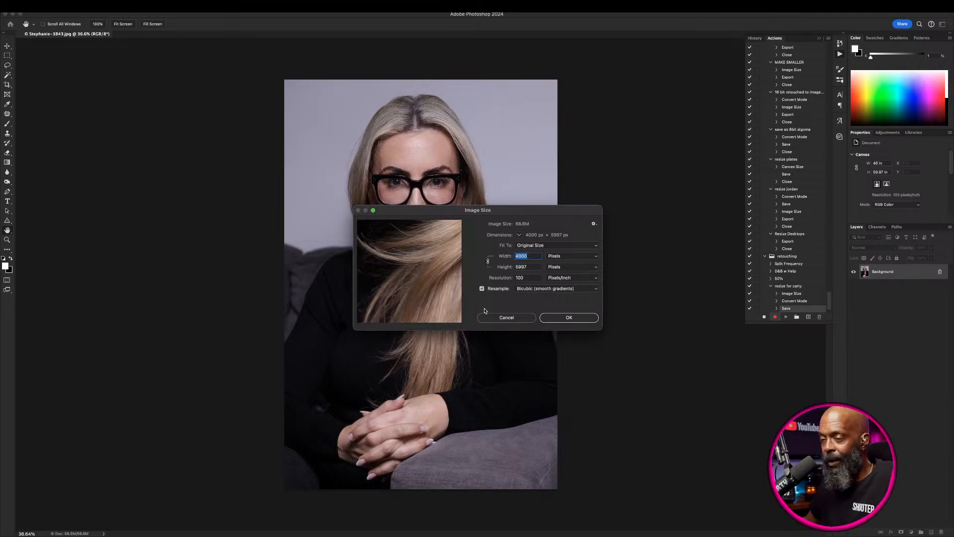
left_click(504, 318)
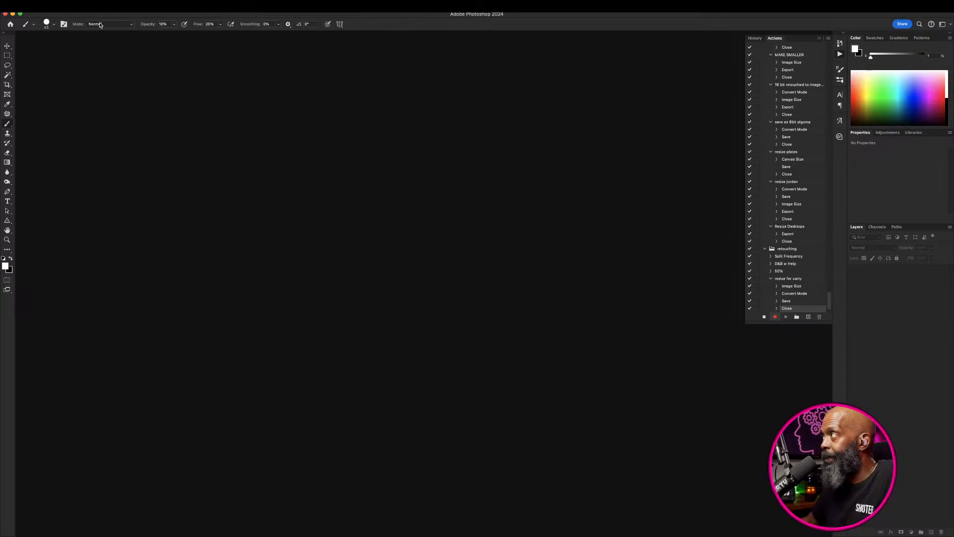
- Switch to Adobe Bridge and open the retouched TIFF portrait from the RETOUCH folder in full-screen preview
key("ctrl+Right")
key("super+Tab")
key("super+Tab")
key("super+Tab")
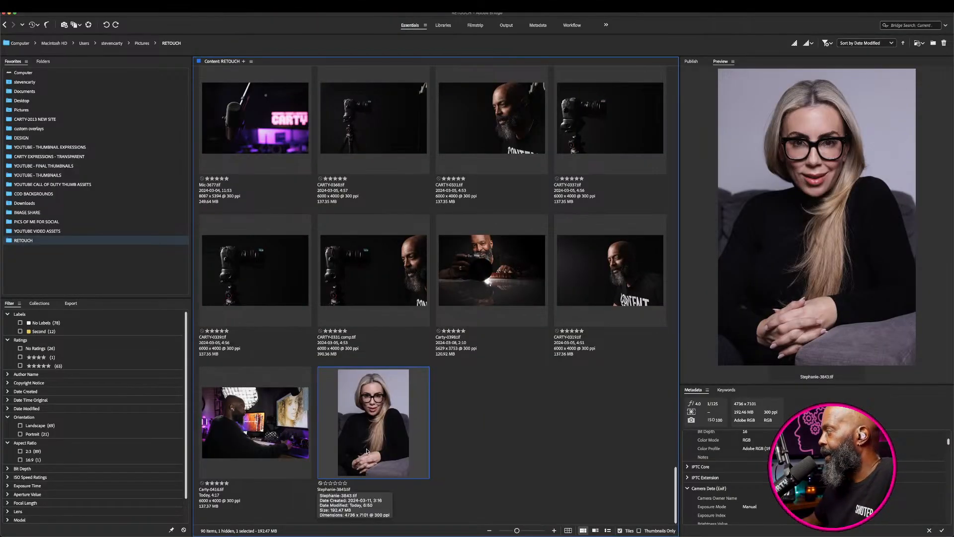
left_click(268, 431)
left_click(370, 435)
key("space")
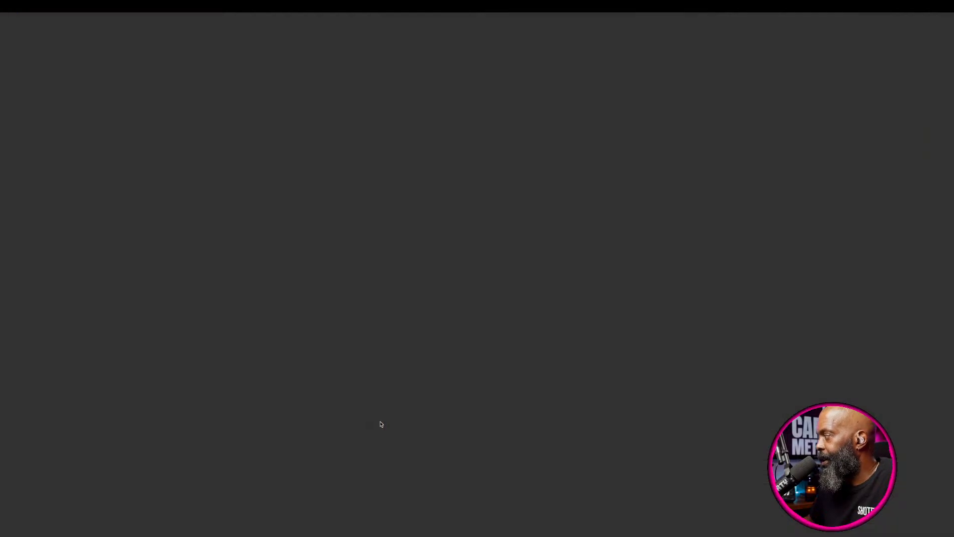
- Compare the retouched TIFF with its resized JPEG version in full-screen preview
key("space")
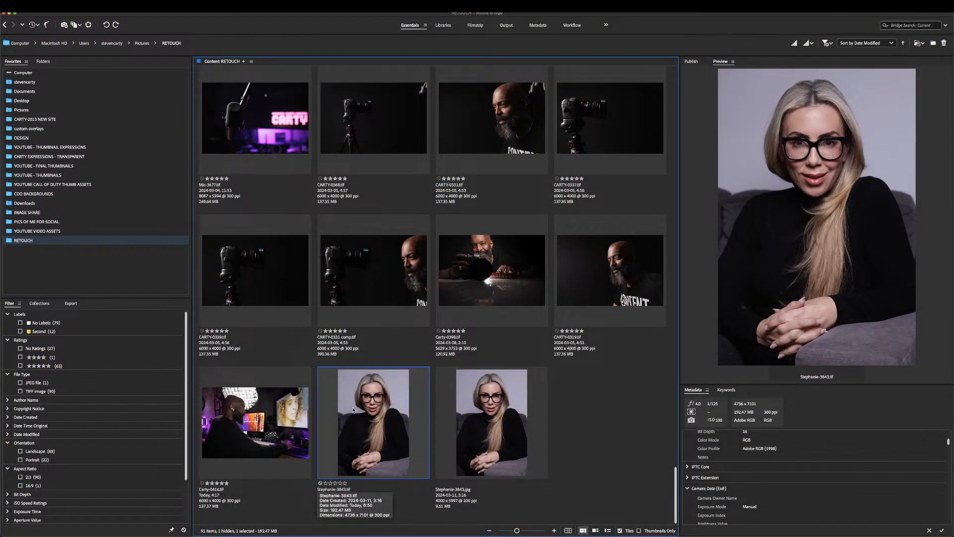
key("space")
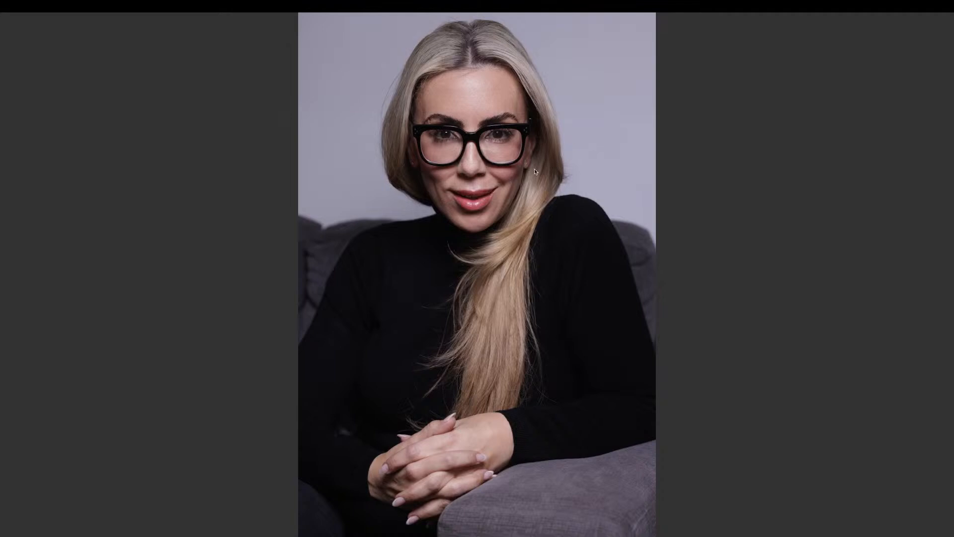
key("Left")
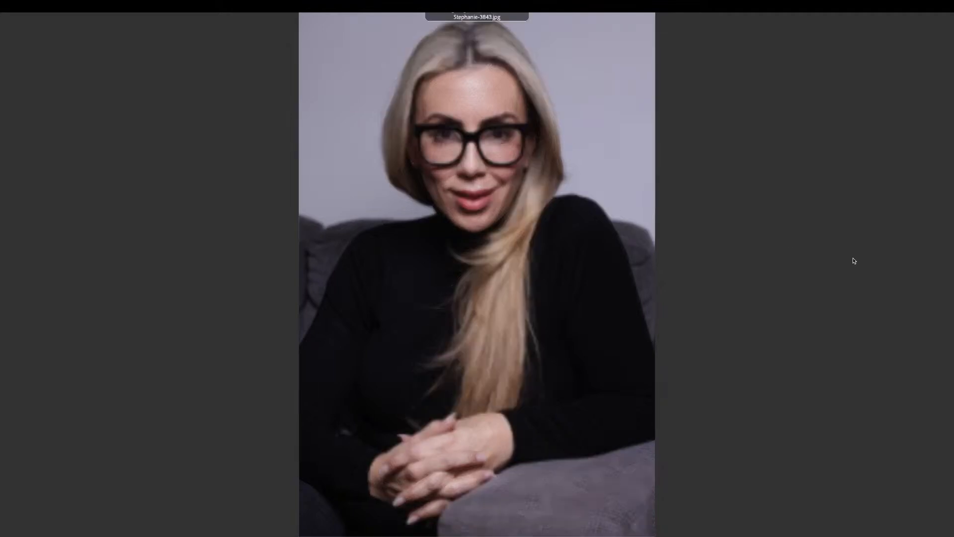